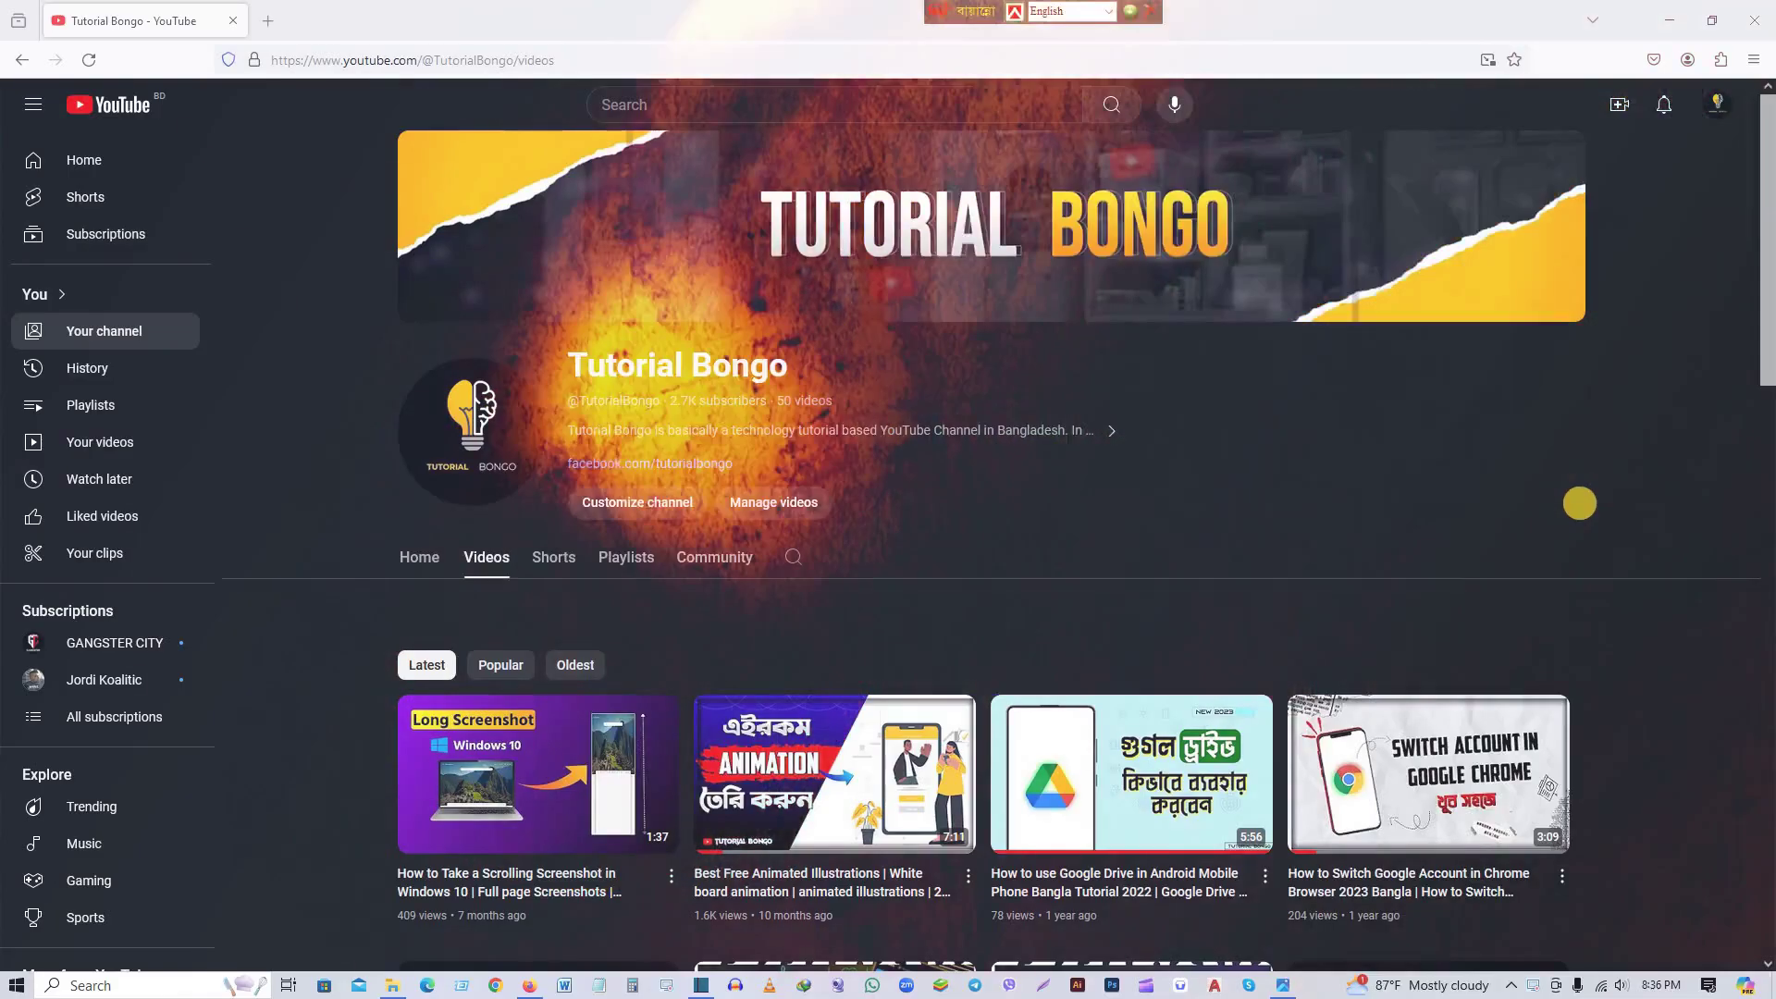
Step: Scroll up the Tutorial Bongo channel's videos page before moving to Photoshop's Home screen
{"action": "scroll", "coordinate": [1689, 479], "scroll_direction": "up", "scroll_amount": 2}
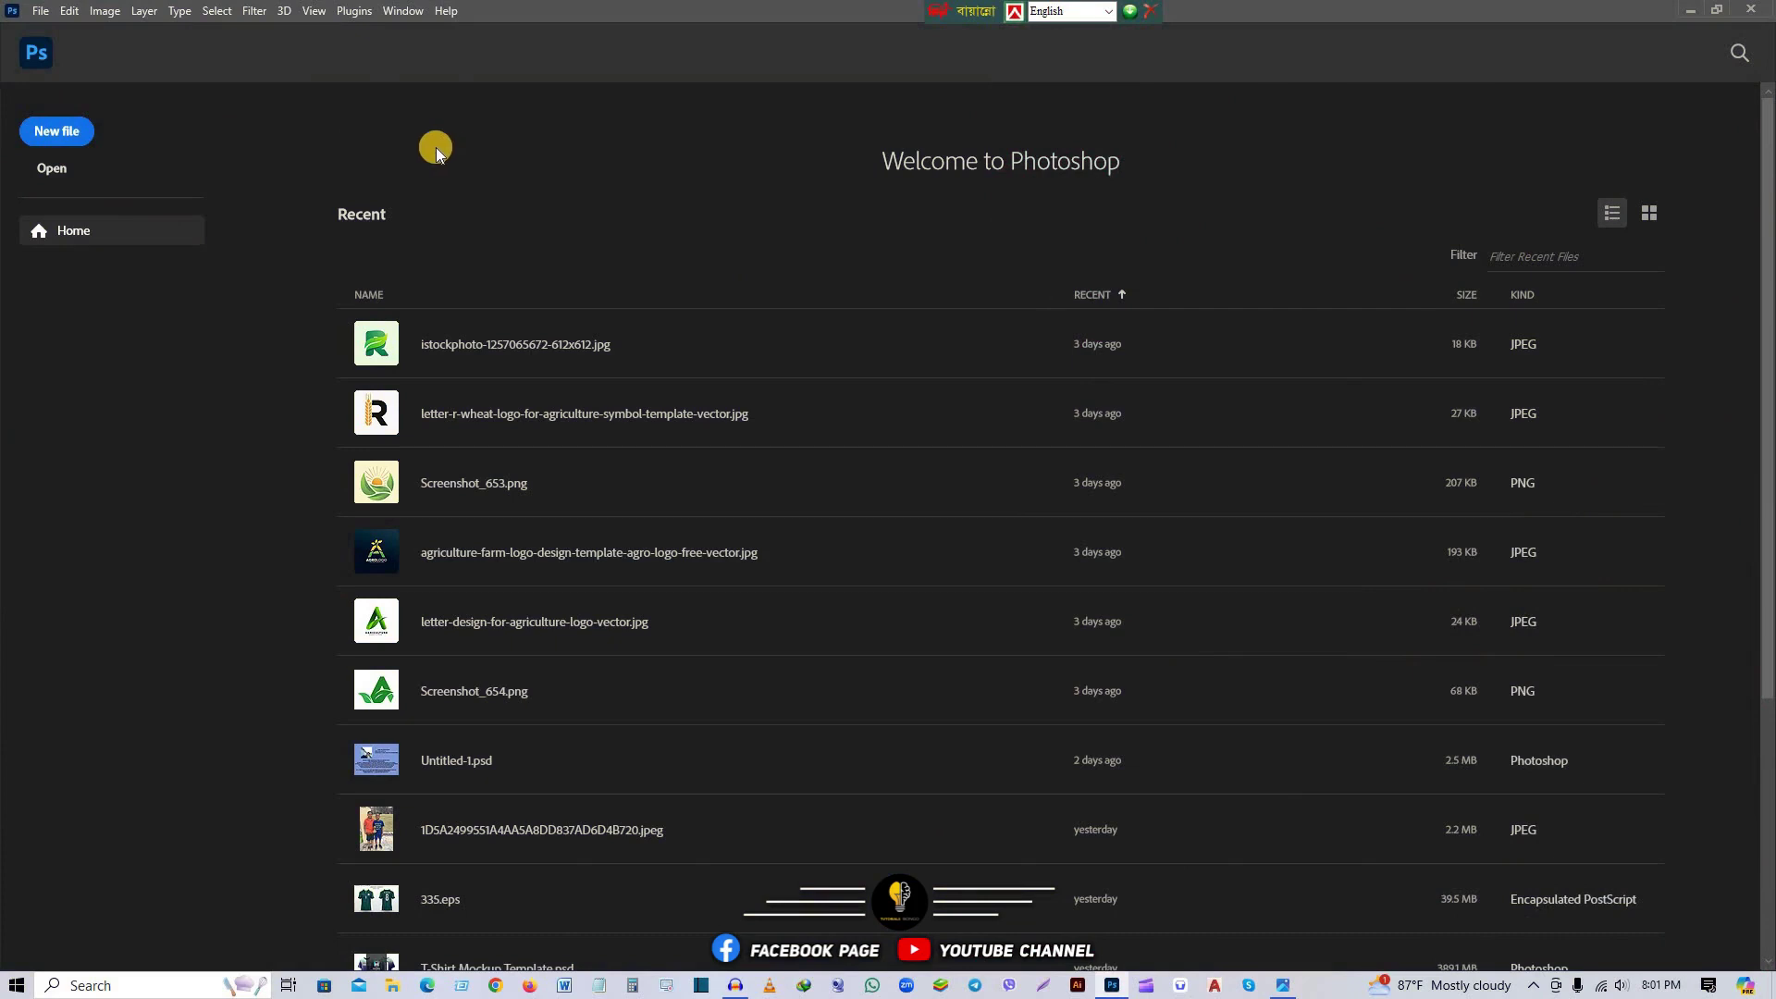
Step: Start a new document and switch its width and height units to pixels
{"action": "left_click", "coordinate": [75, 137]}
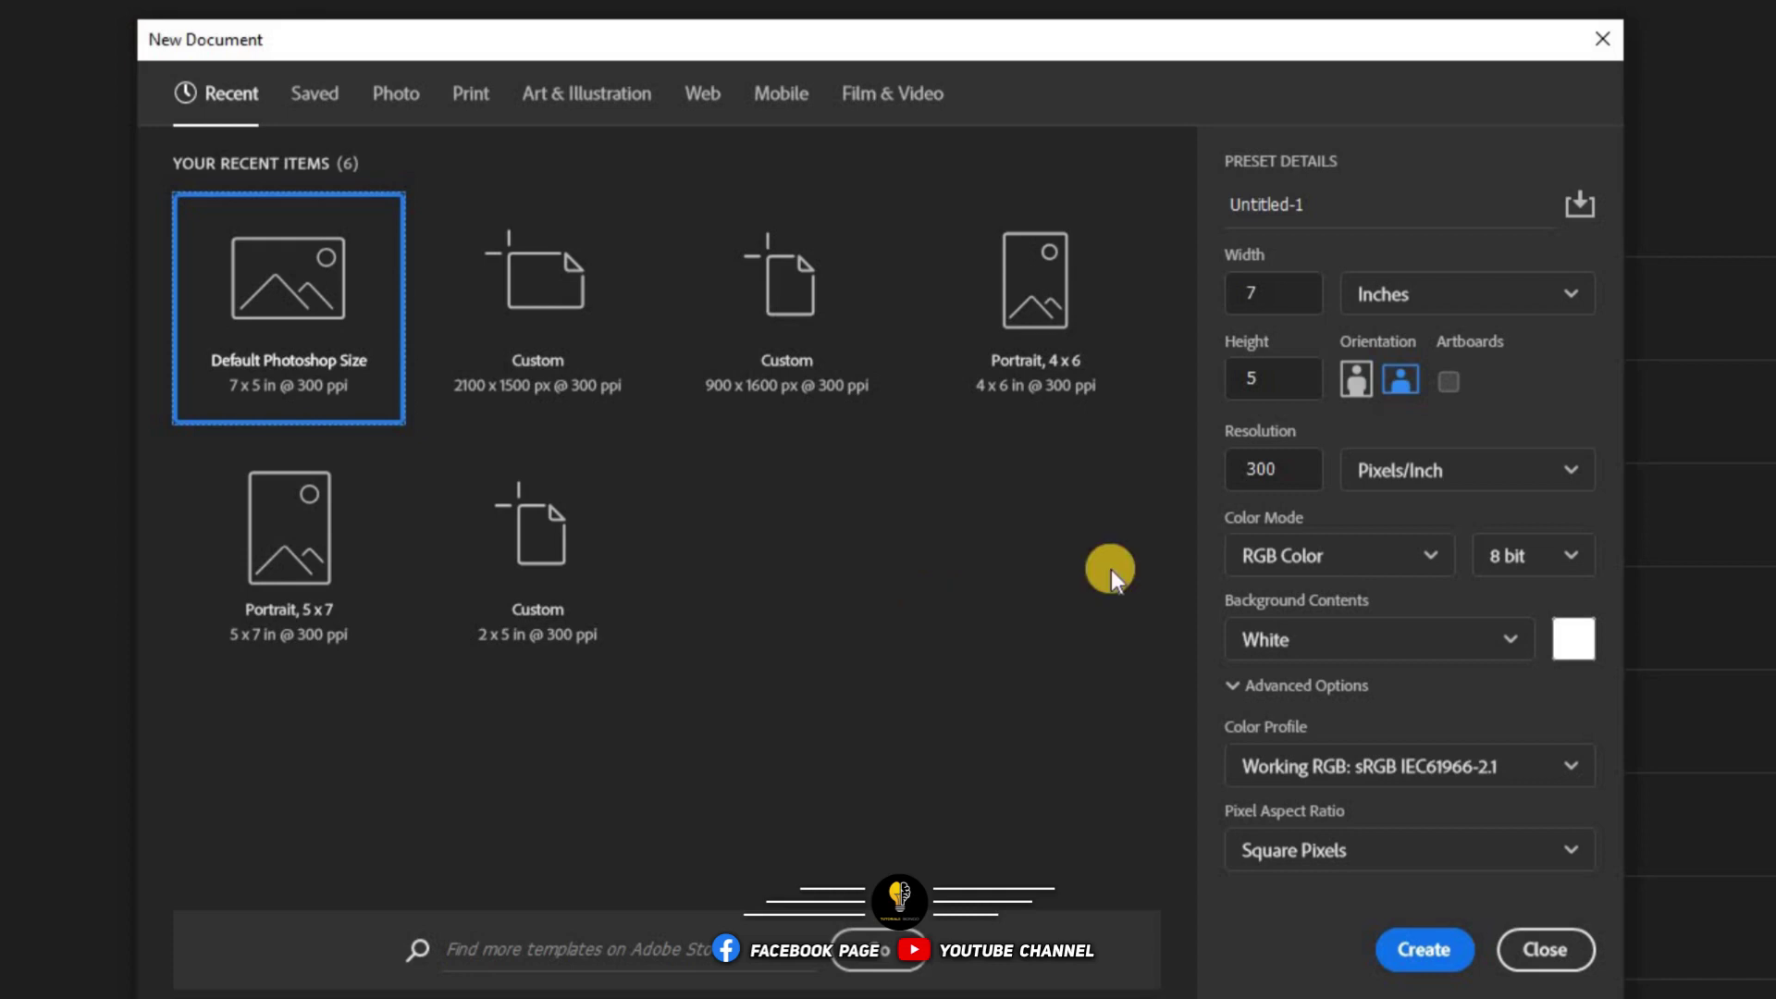
{"action": "left_click", "coordinate": [1277, 294]}
{"action": "left_click", "coordinate": [1251, 375]}
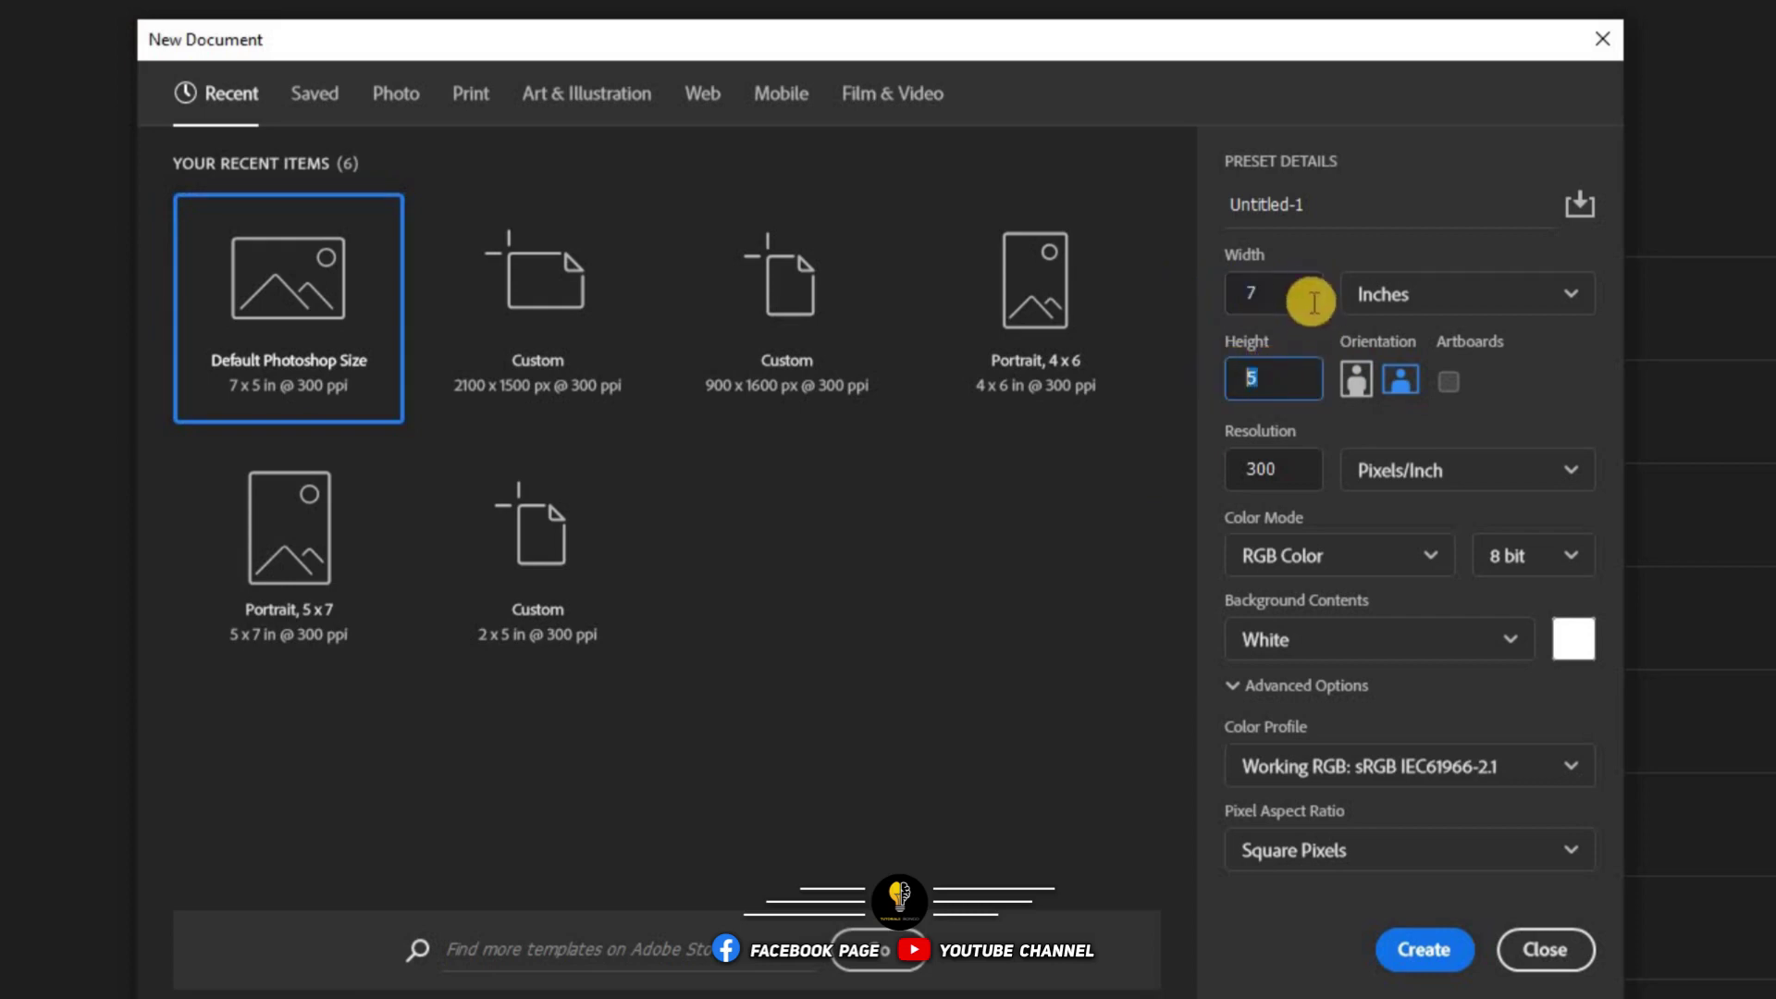
{"action": "left_click", "coordinate": [1314, 303]}
{"action": "left_click", "coordinate": [1440, 303]}
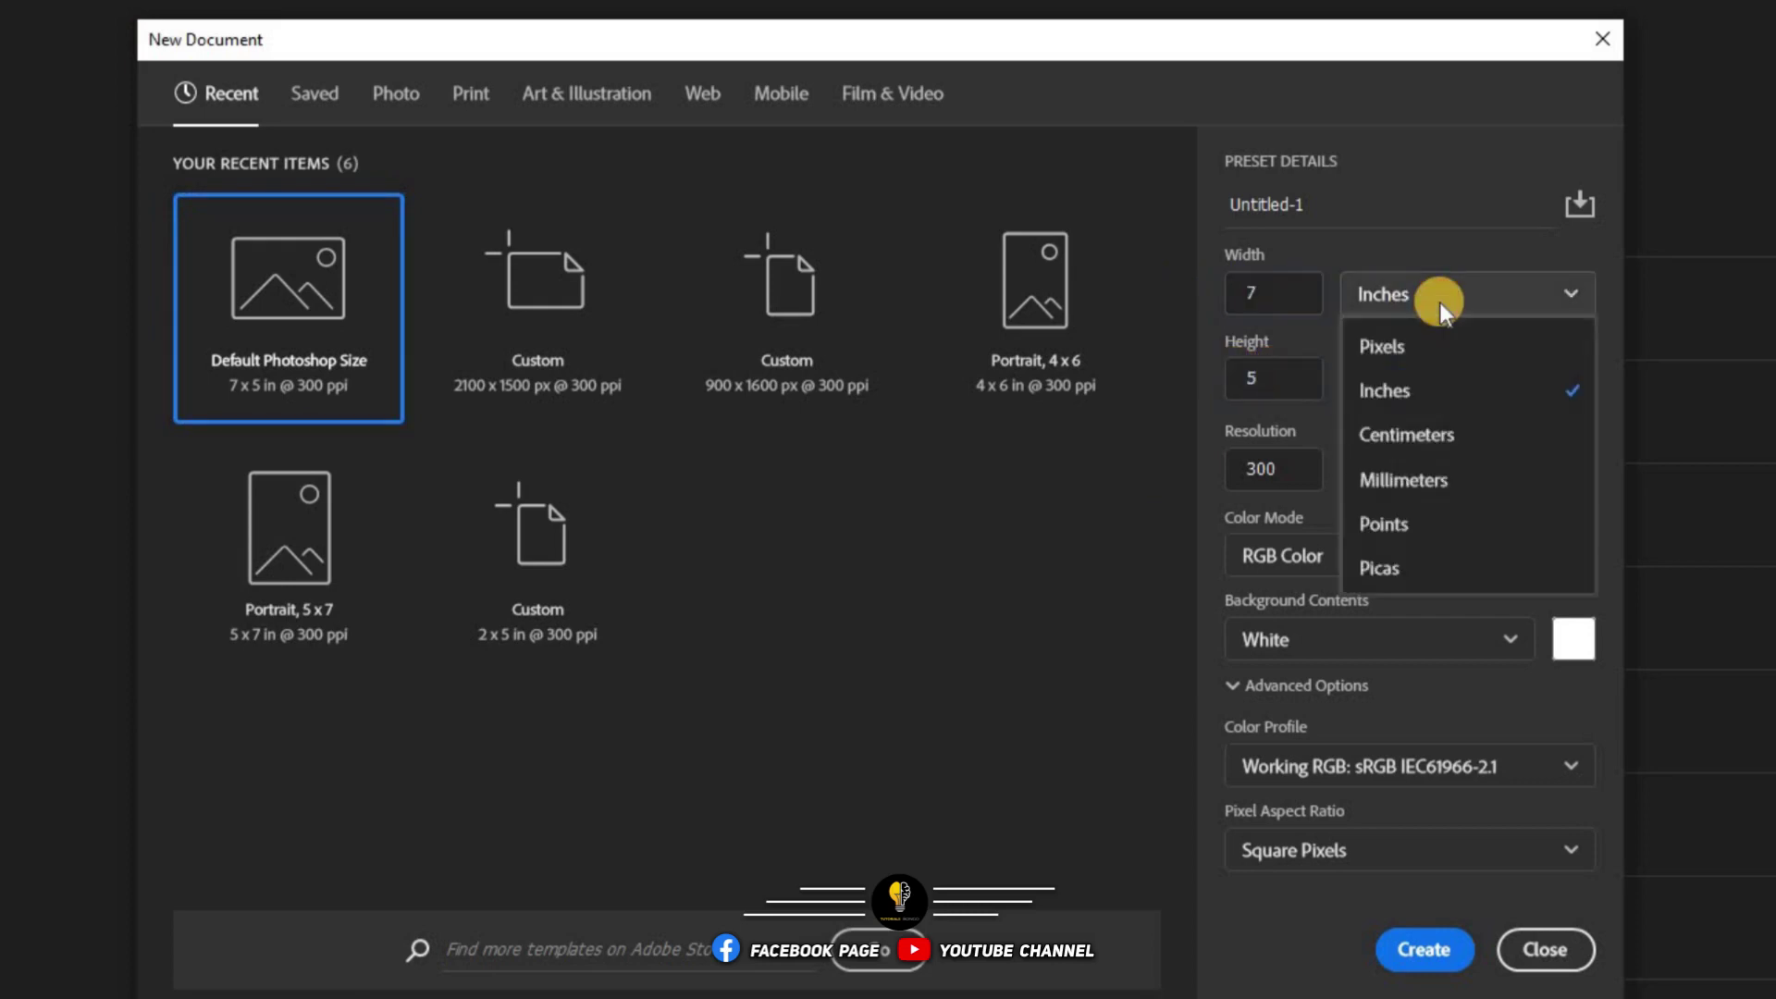
{"action": "left_click", "coordinate": [1441, 303]}
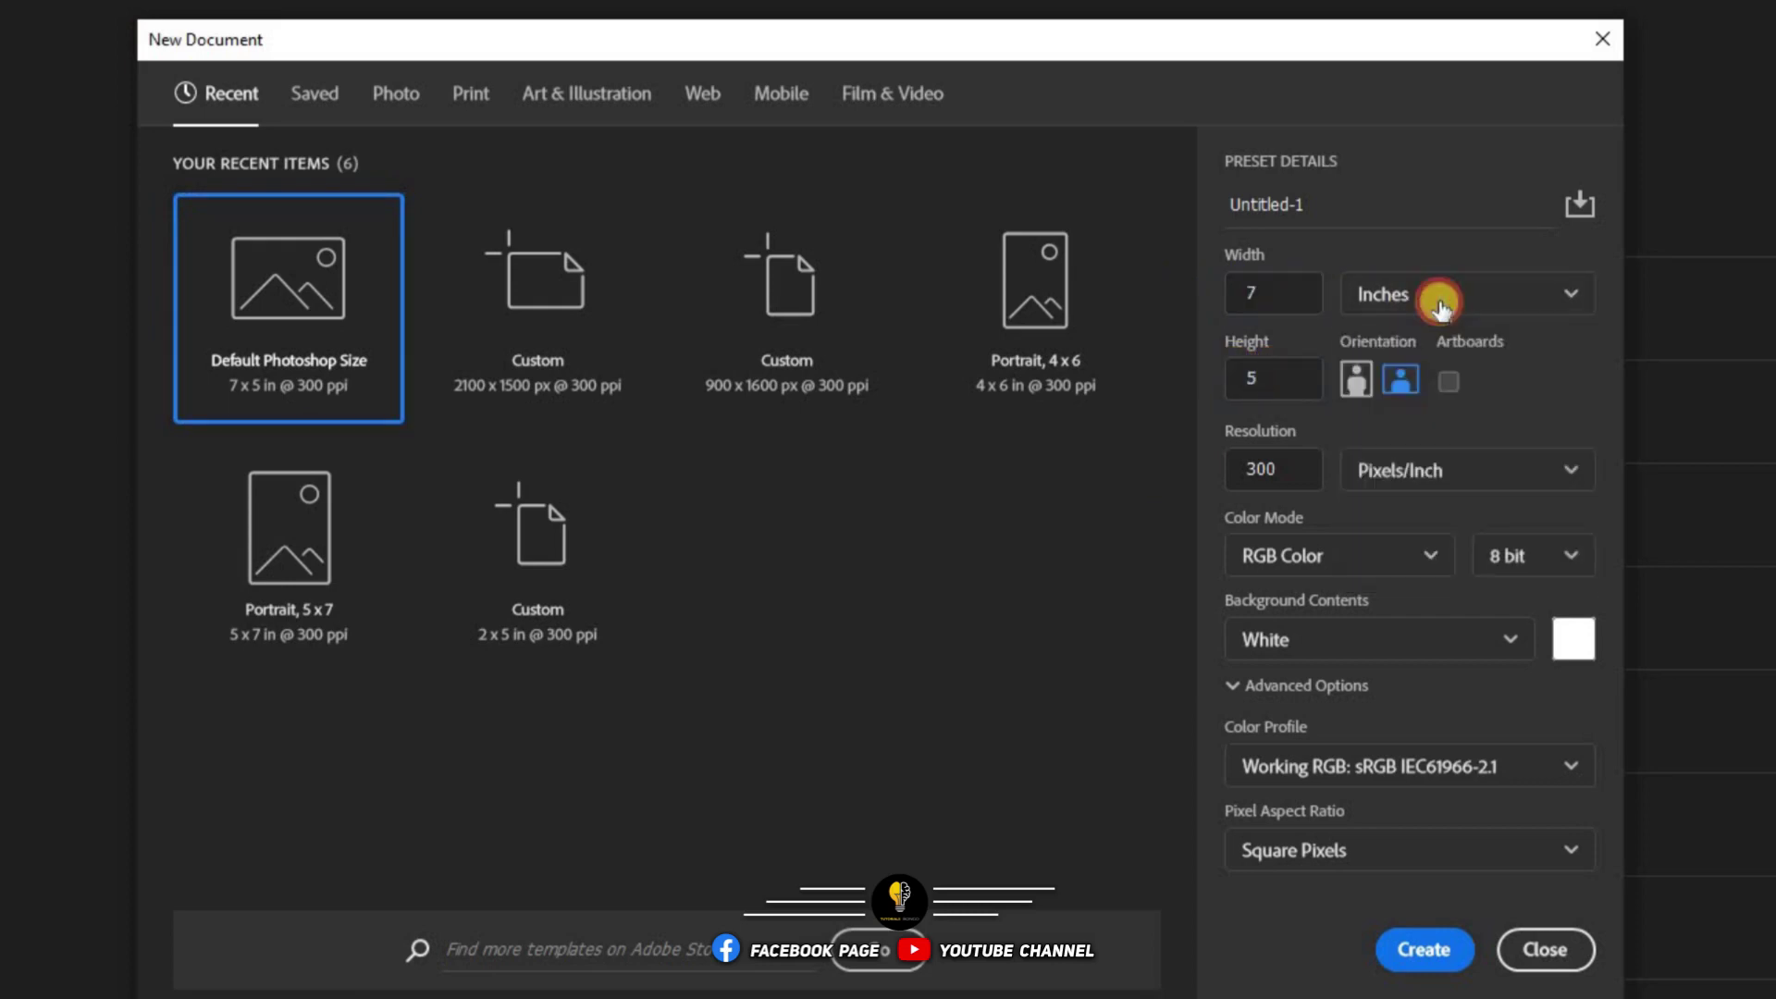
{"action": "left_click", "coordinate": [1515, 301]}
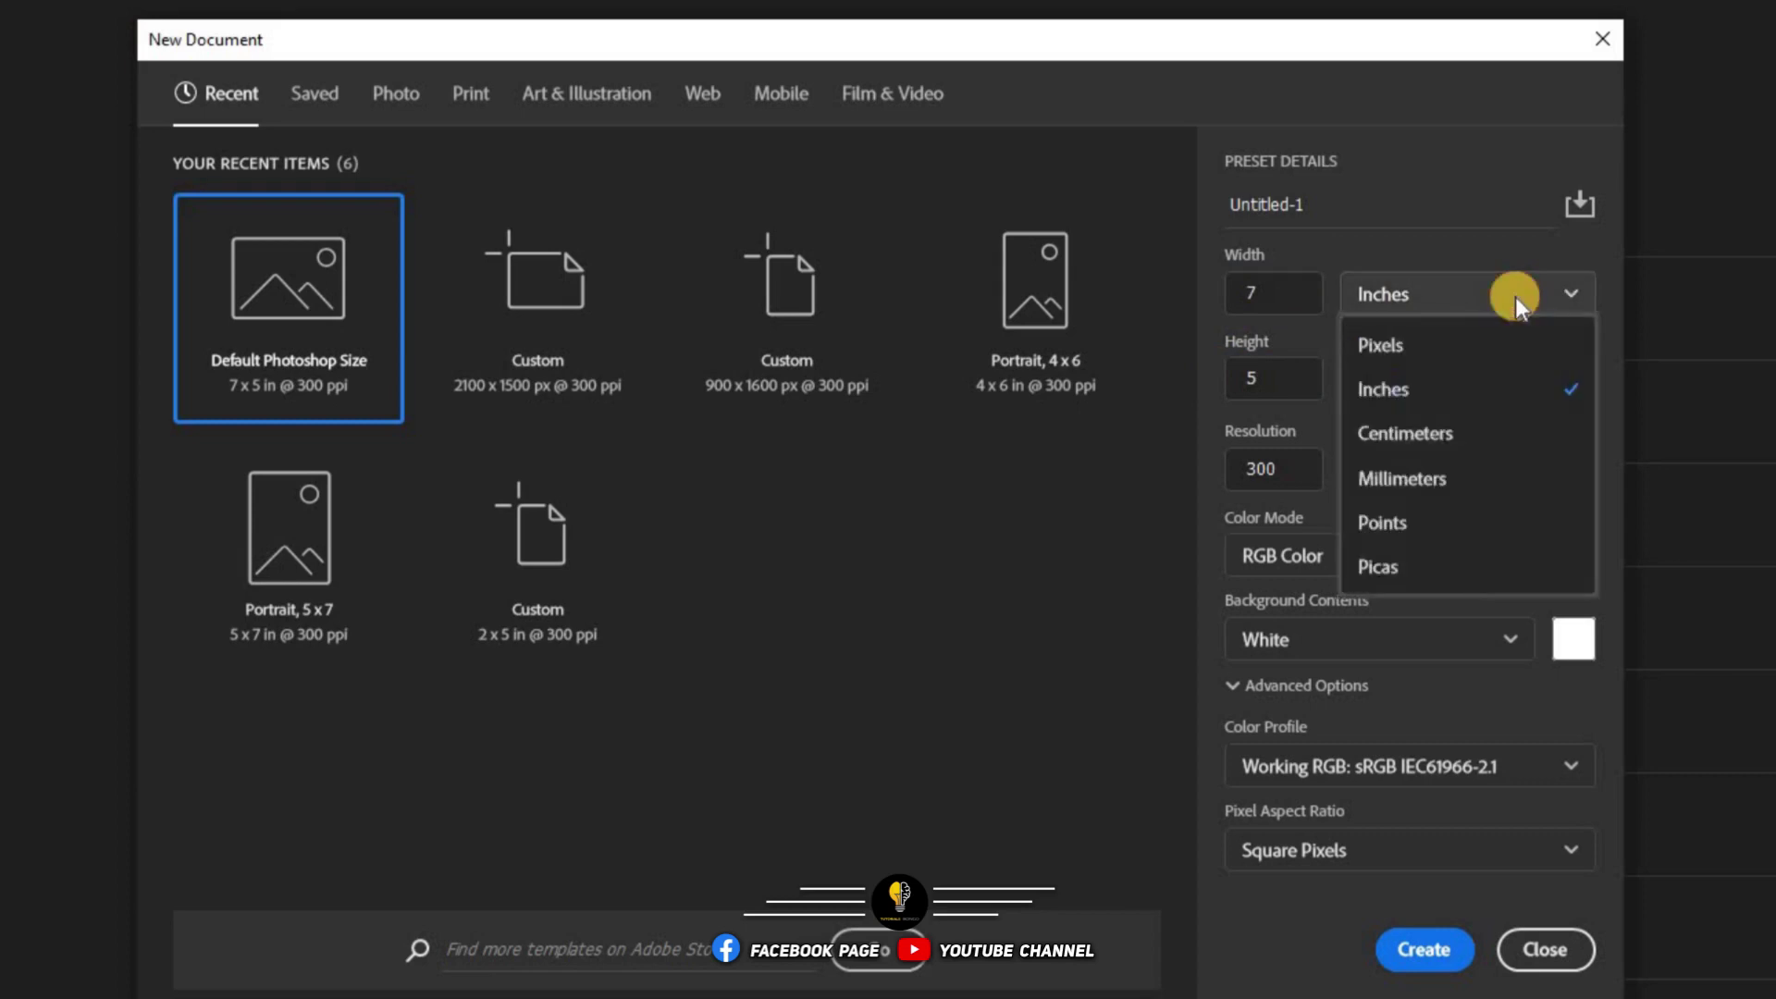
{"action": "left_click", "coordinate": [1419, 338]}
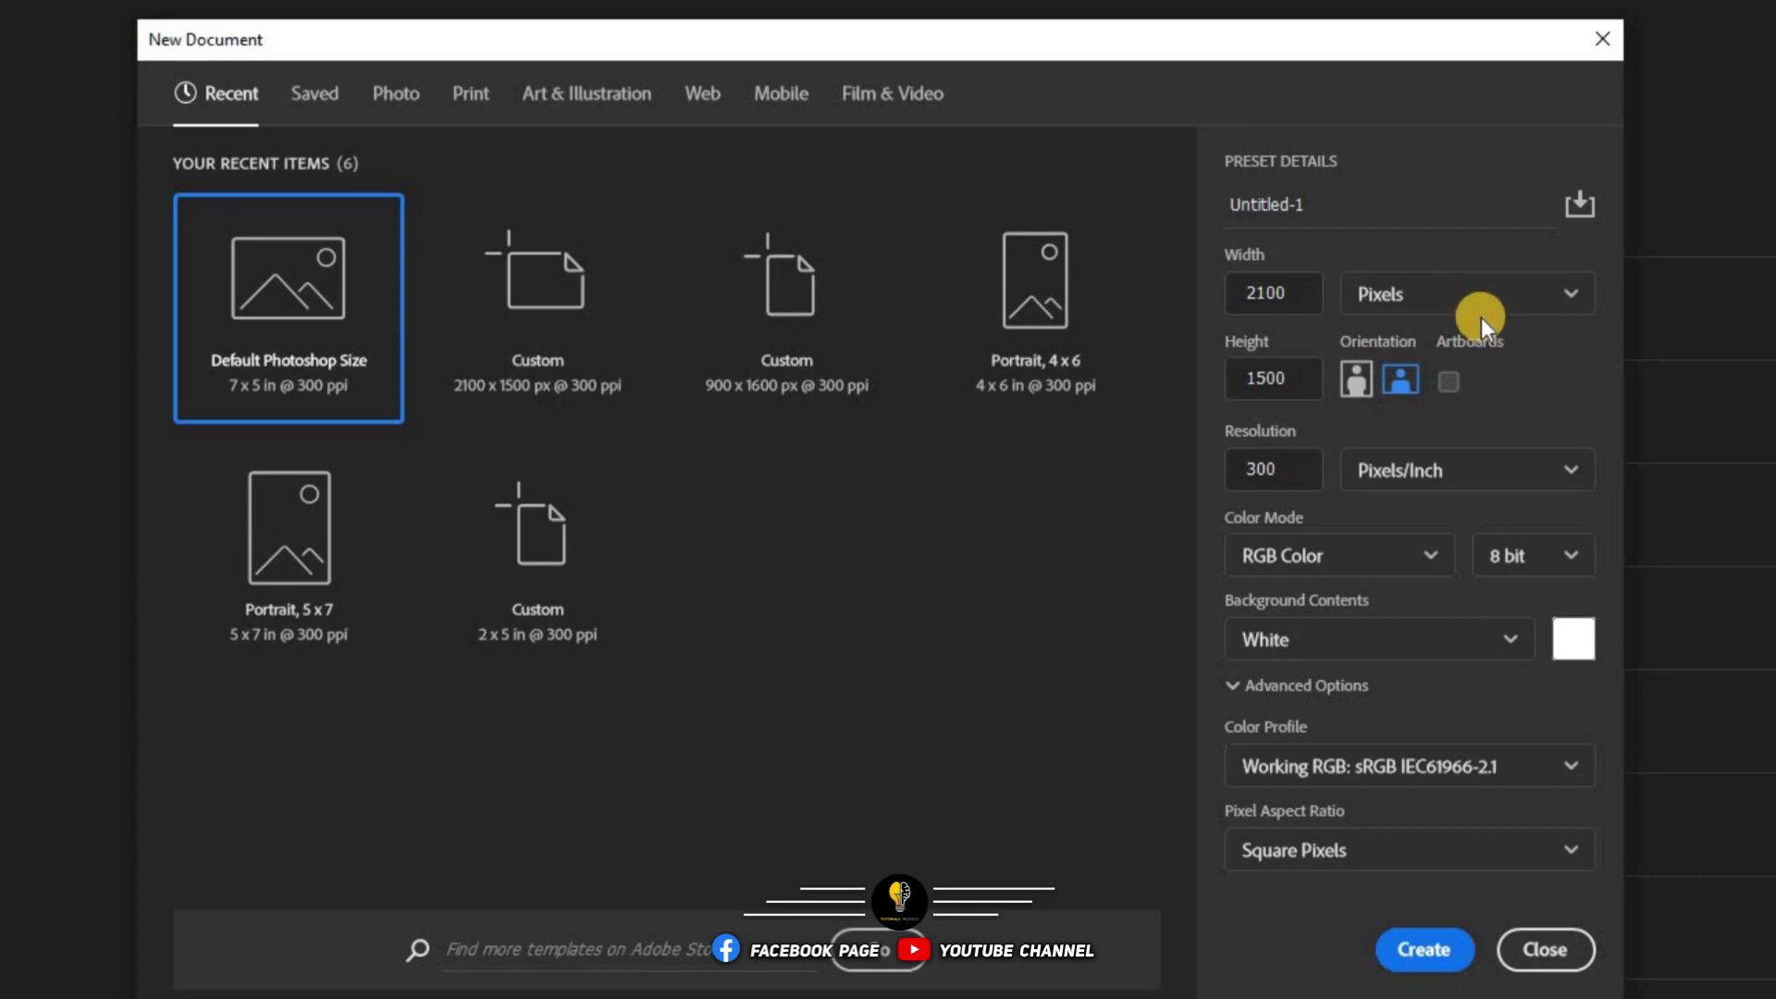
Step: Keep 300 ppi resolution, try CMYK then settle on RGB Color, and create the document
{"action": "left_click", "coordinate": [1270, 468]}
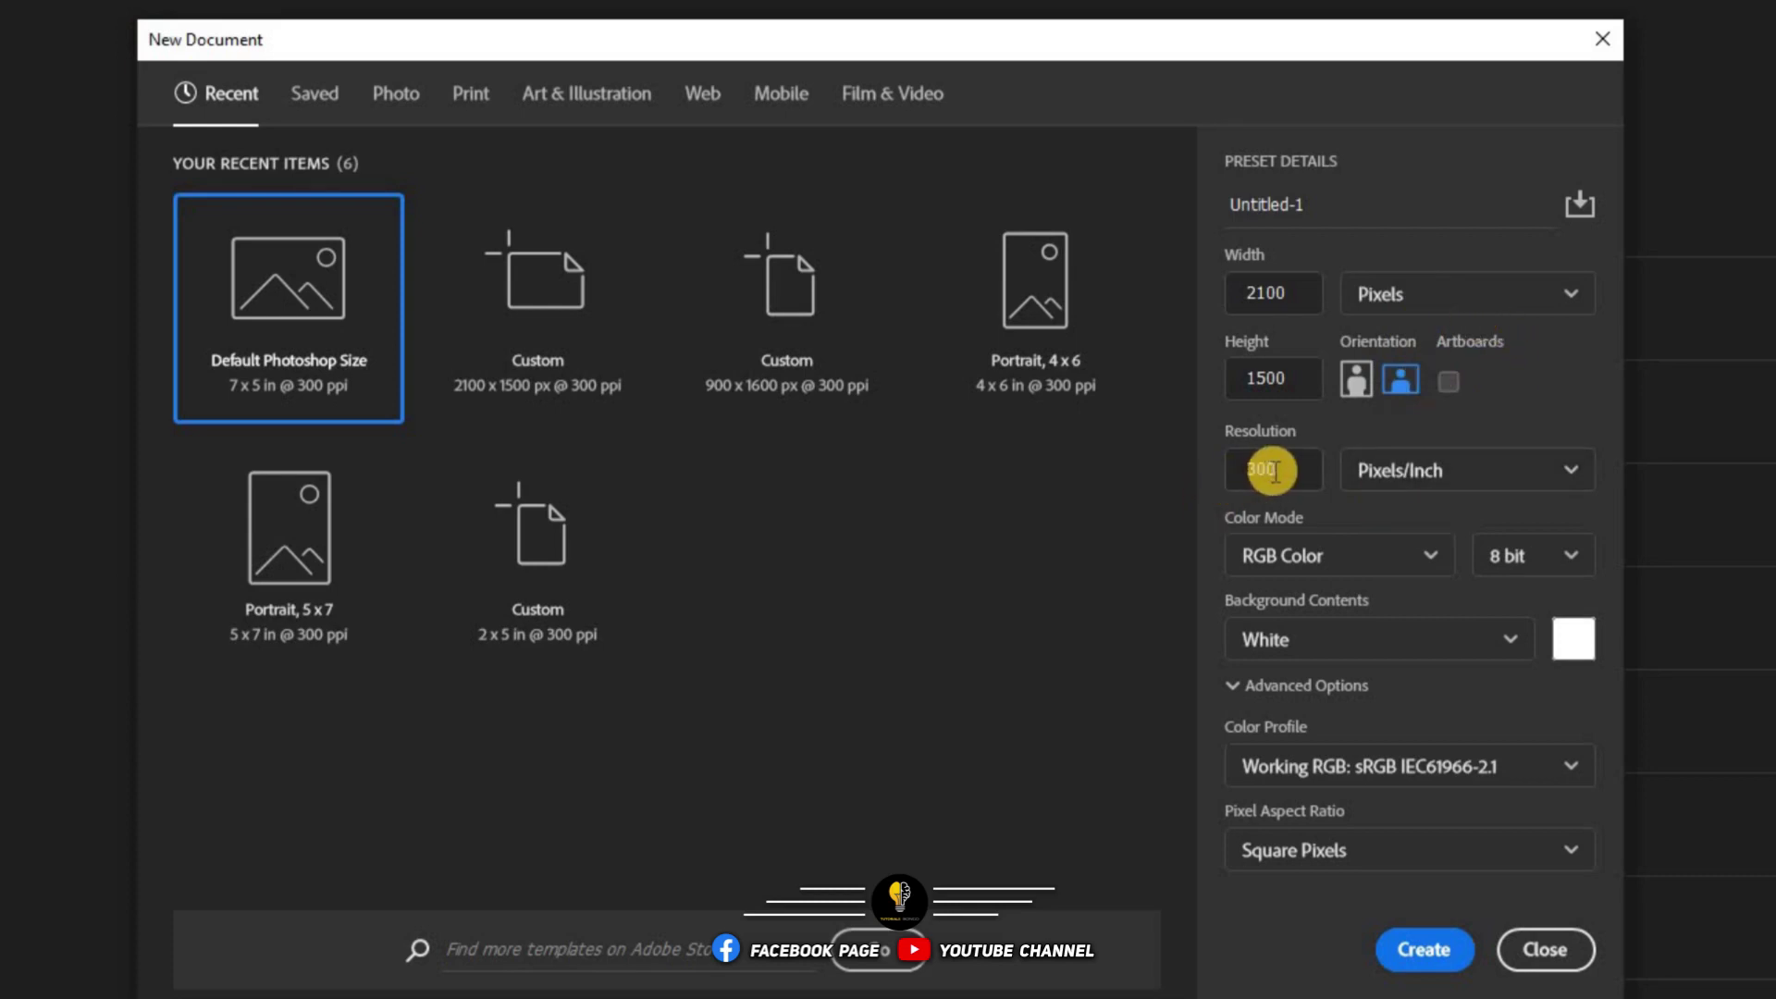
{"action": "left_click", "coordinate": [1564, 390]}
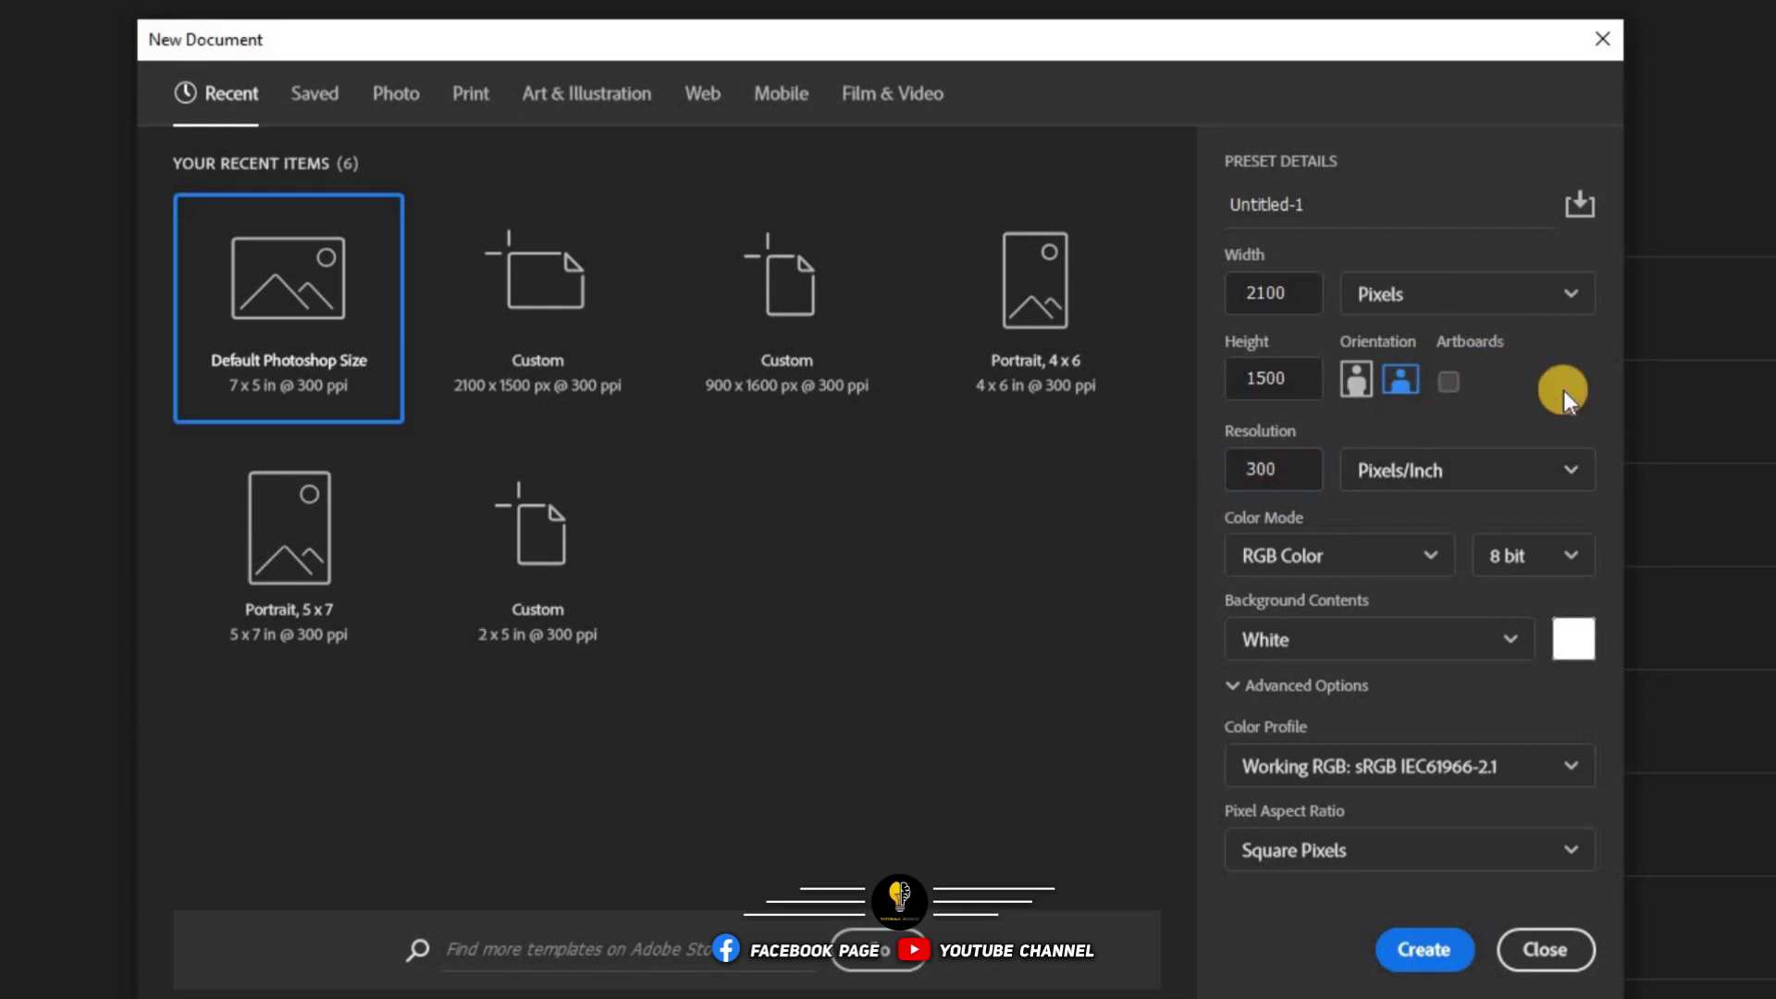
{"action": "left_click", "coordinate": [1384, 553]}
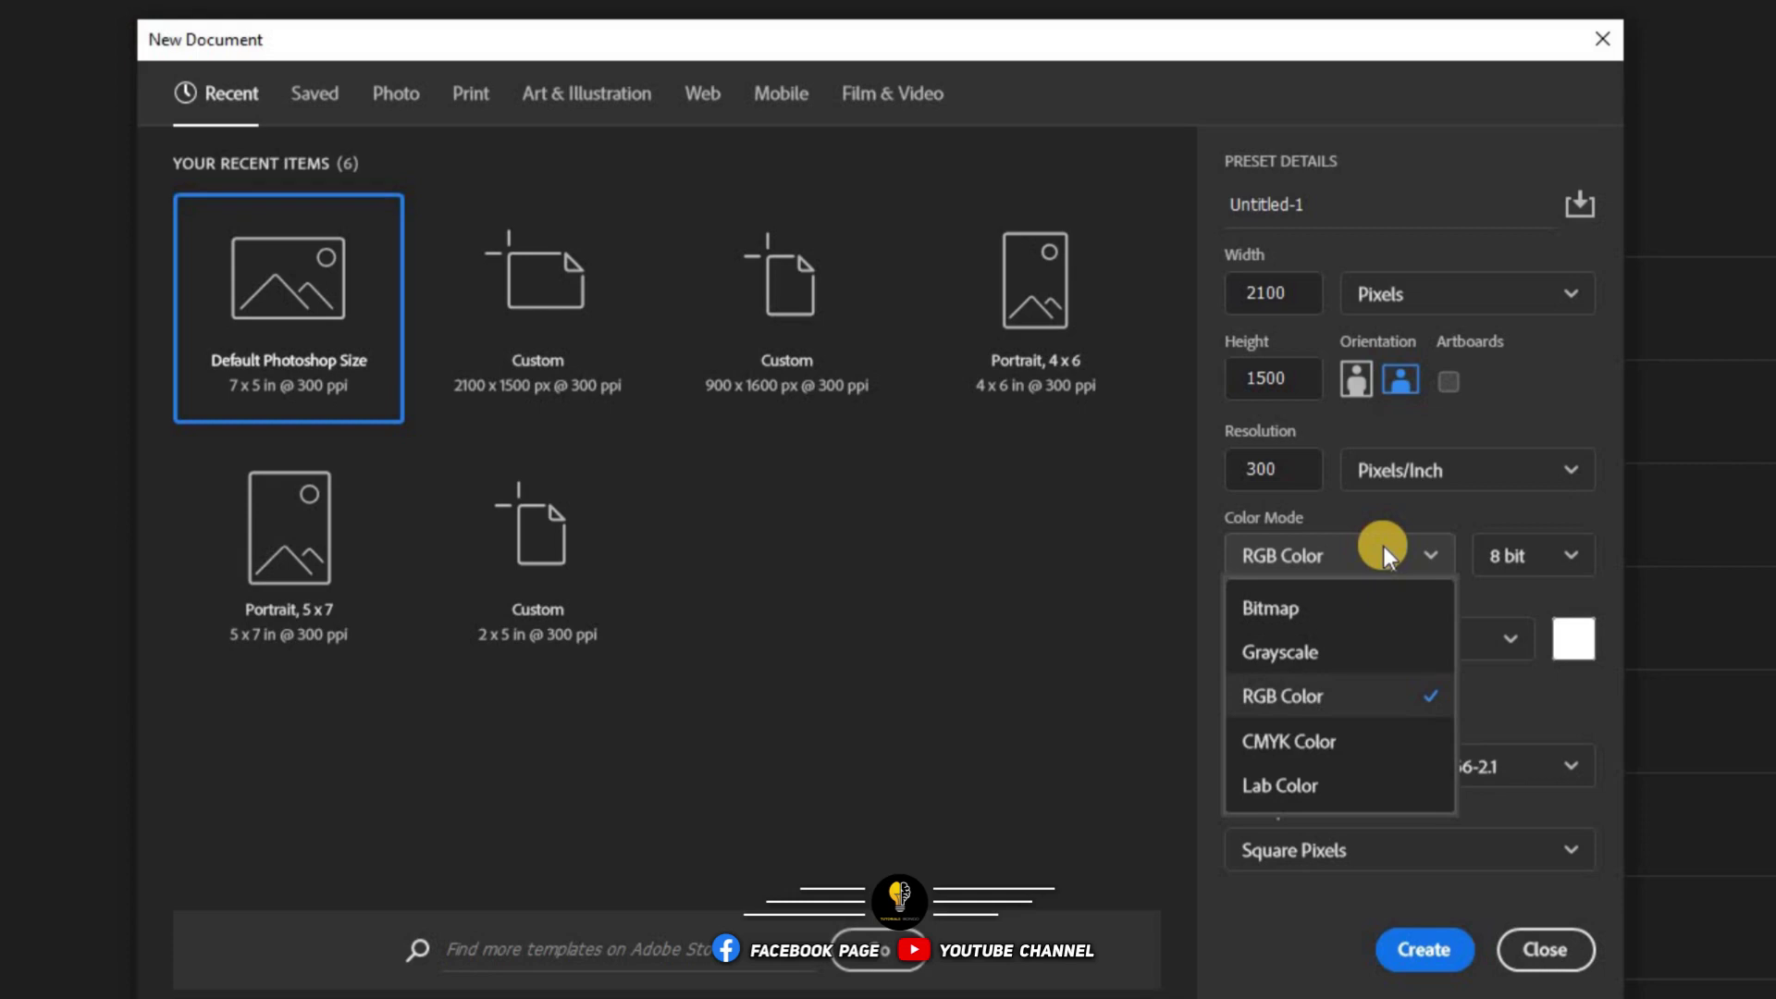
{"action": "left_click", "coordinate": [1308, 741]}
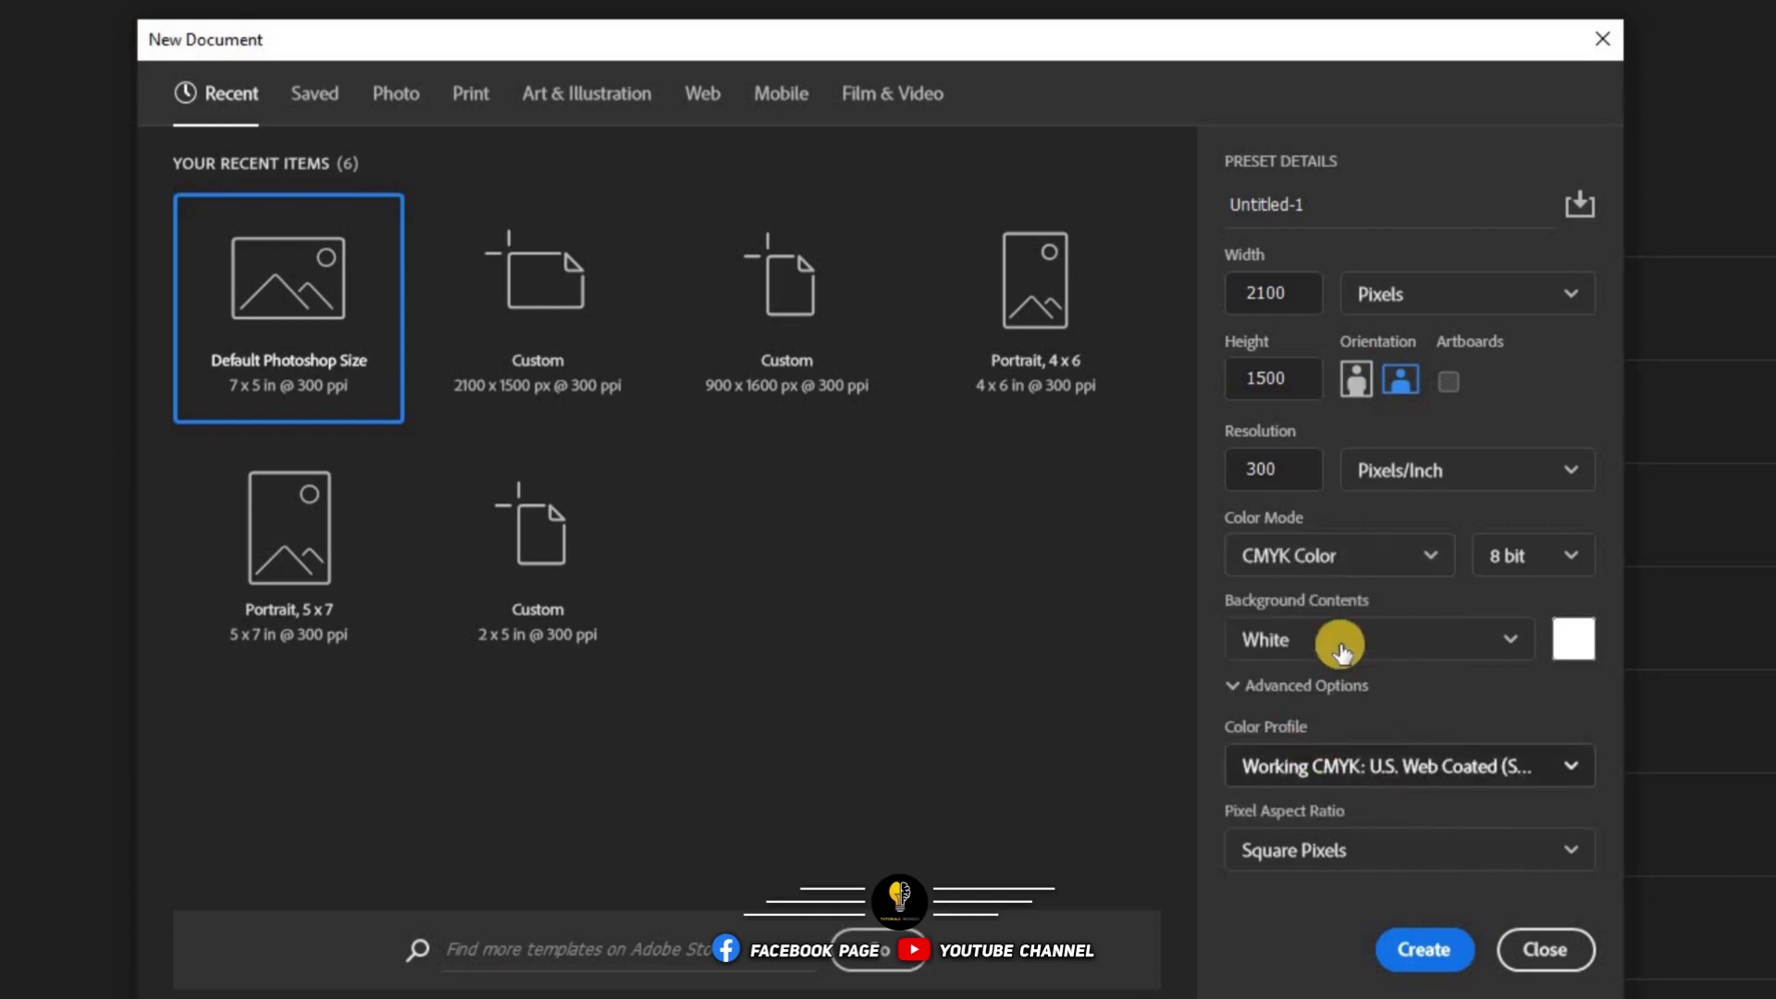
{"action": "left_click", "coordinate": [1369, 553]}
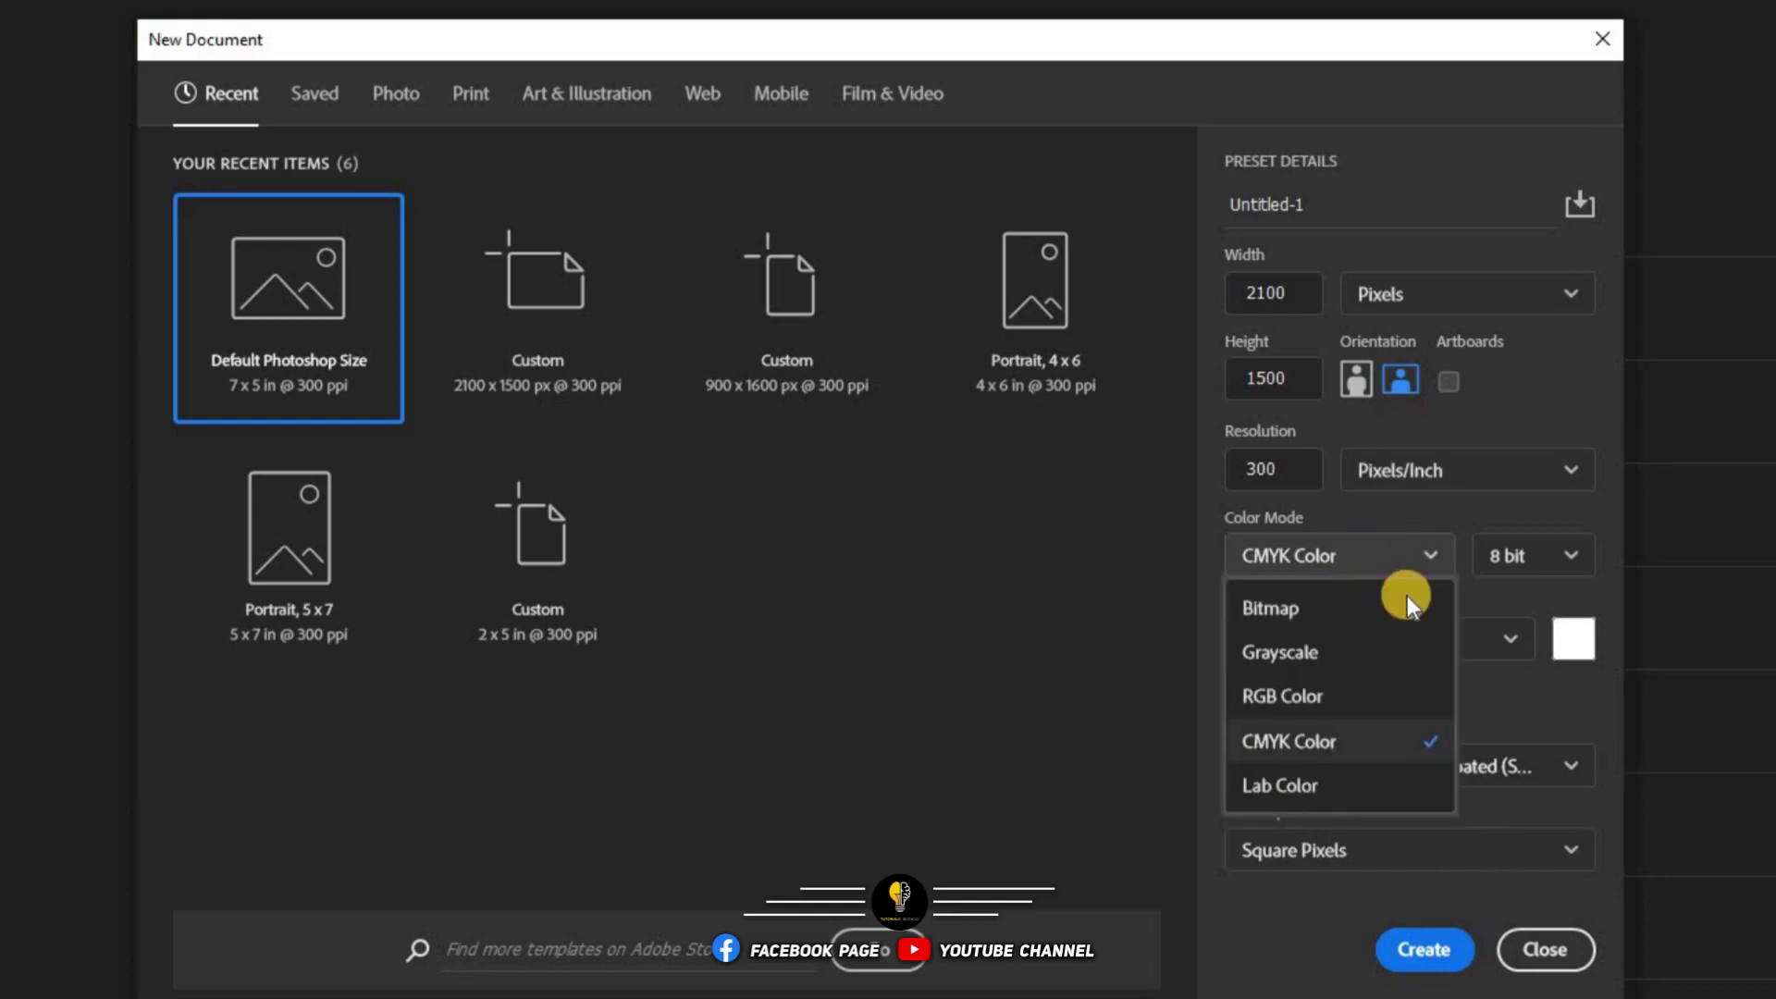
{"action": "left_click", "coordinate": [1397, 696]}
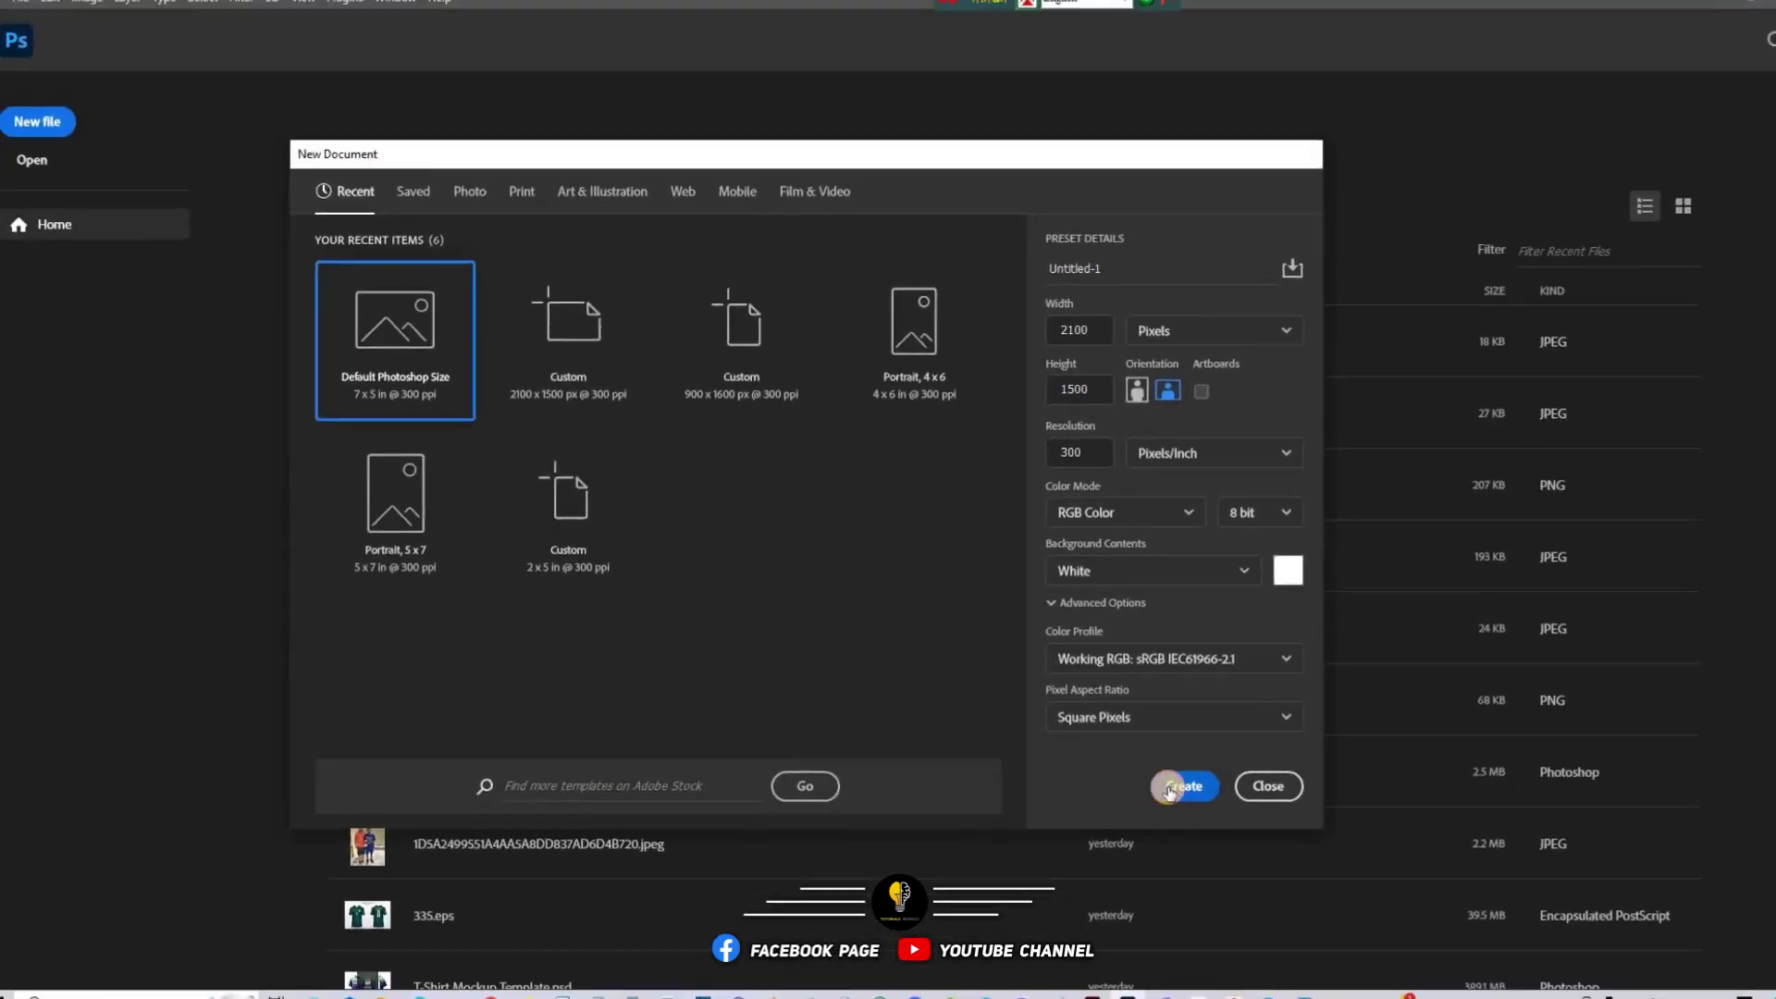
{"action": "left_click", "coordinate": [1169, 788]}
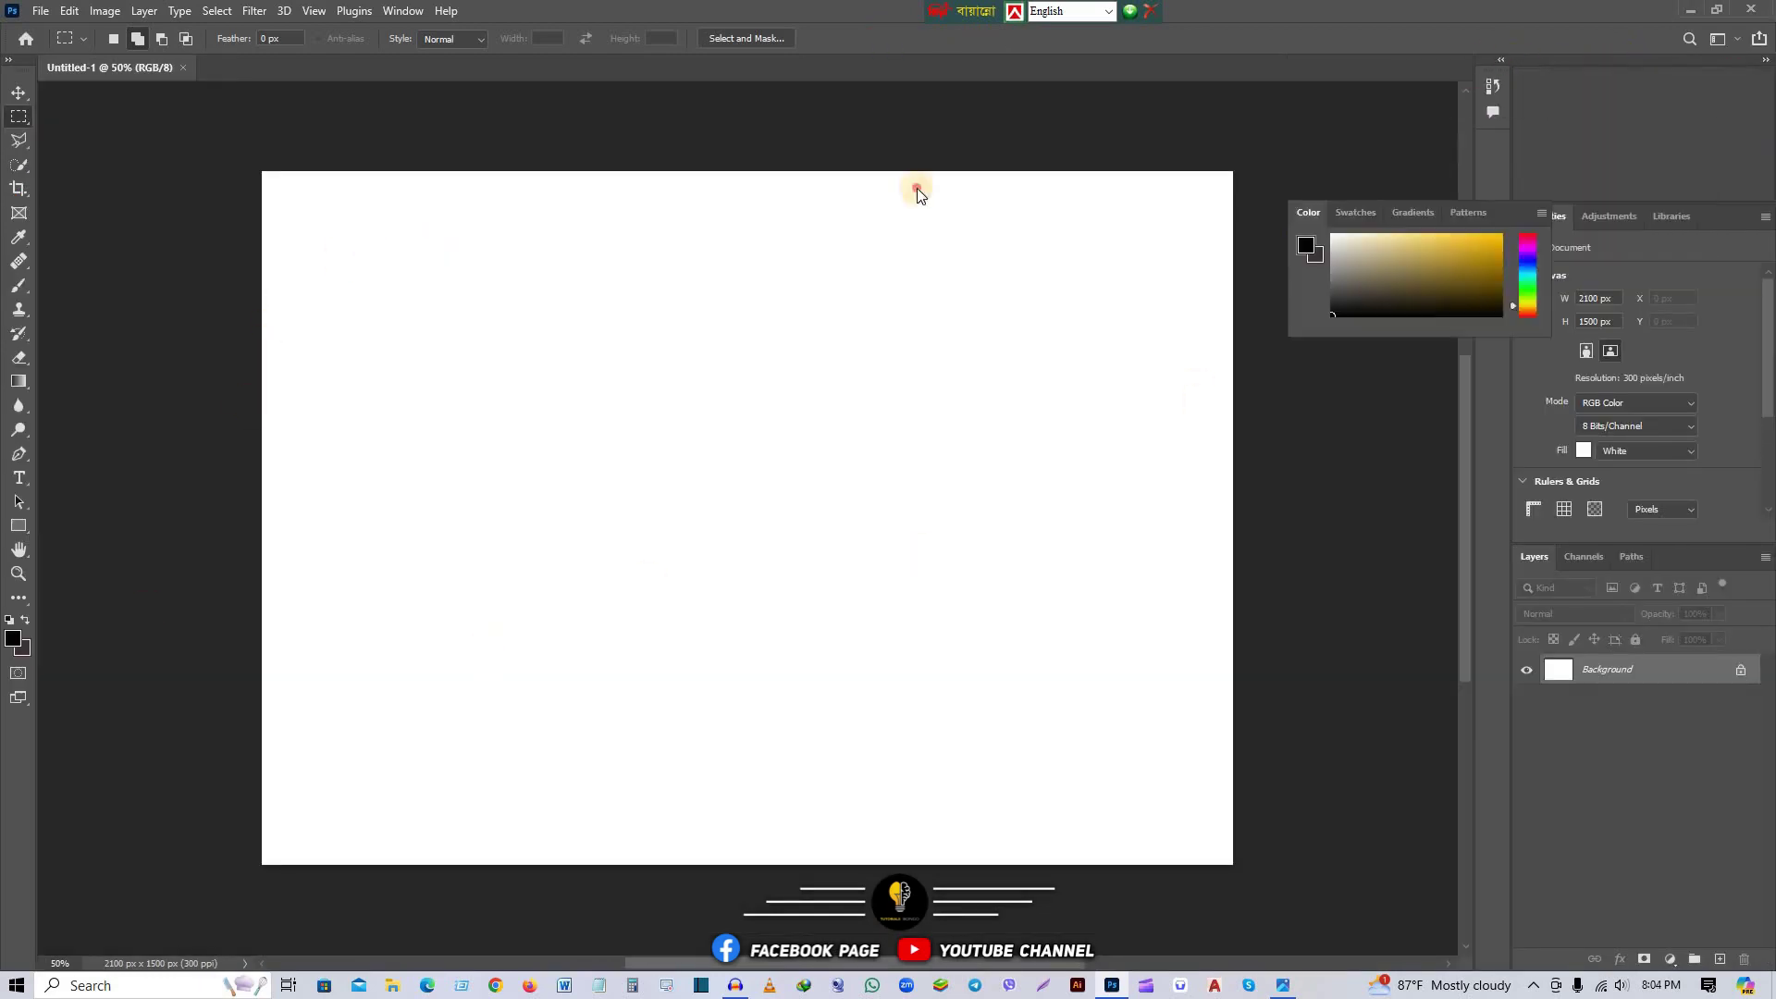
Step: Undock and close the Color and Properties panel groups
{"action": "left_click_drag", "start_coordinate": [1739, 79], "coordinate": [907, 174]}
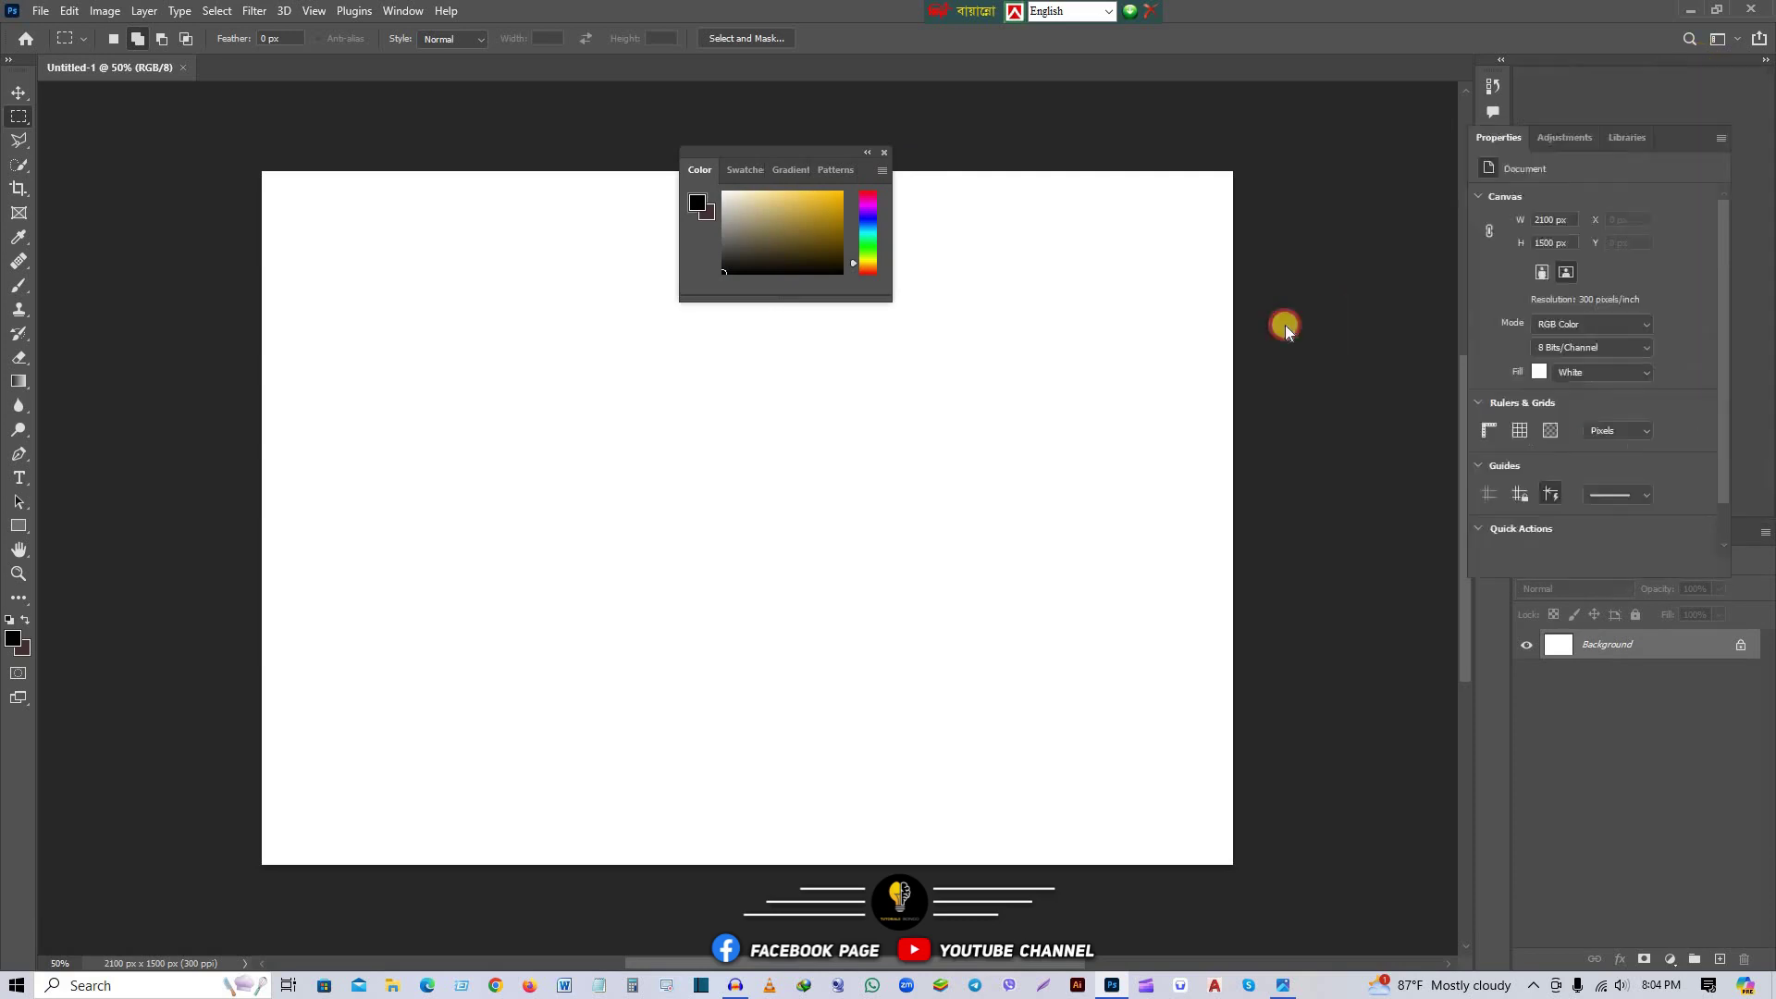
{"action": "left_click_drag", "start_coordinate": [1718, 85], "coordinate": [1159, 232]}
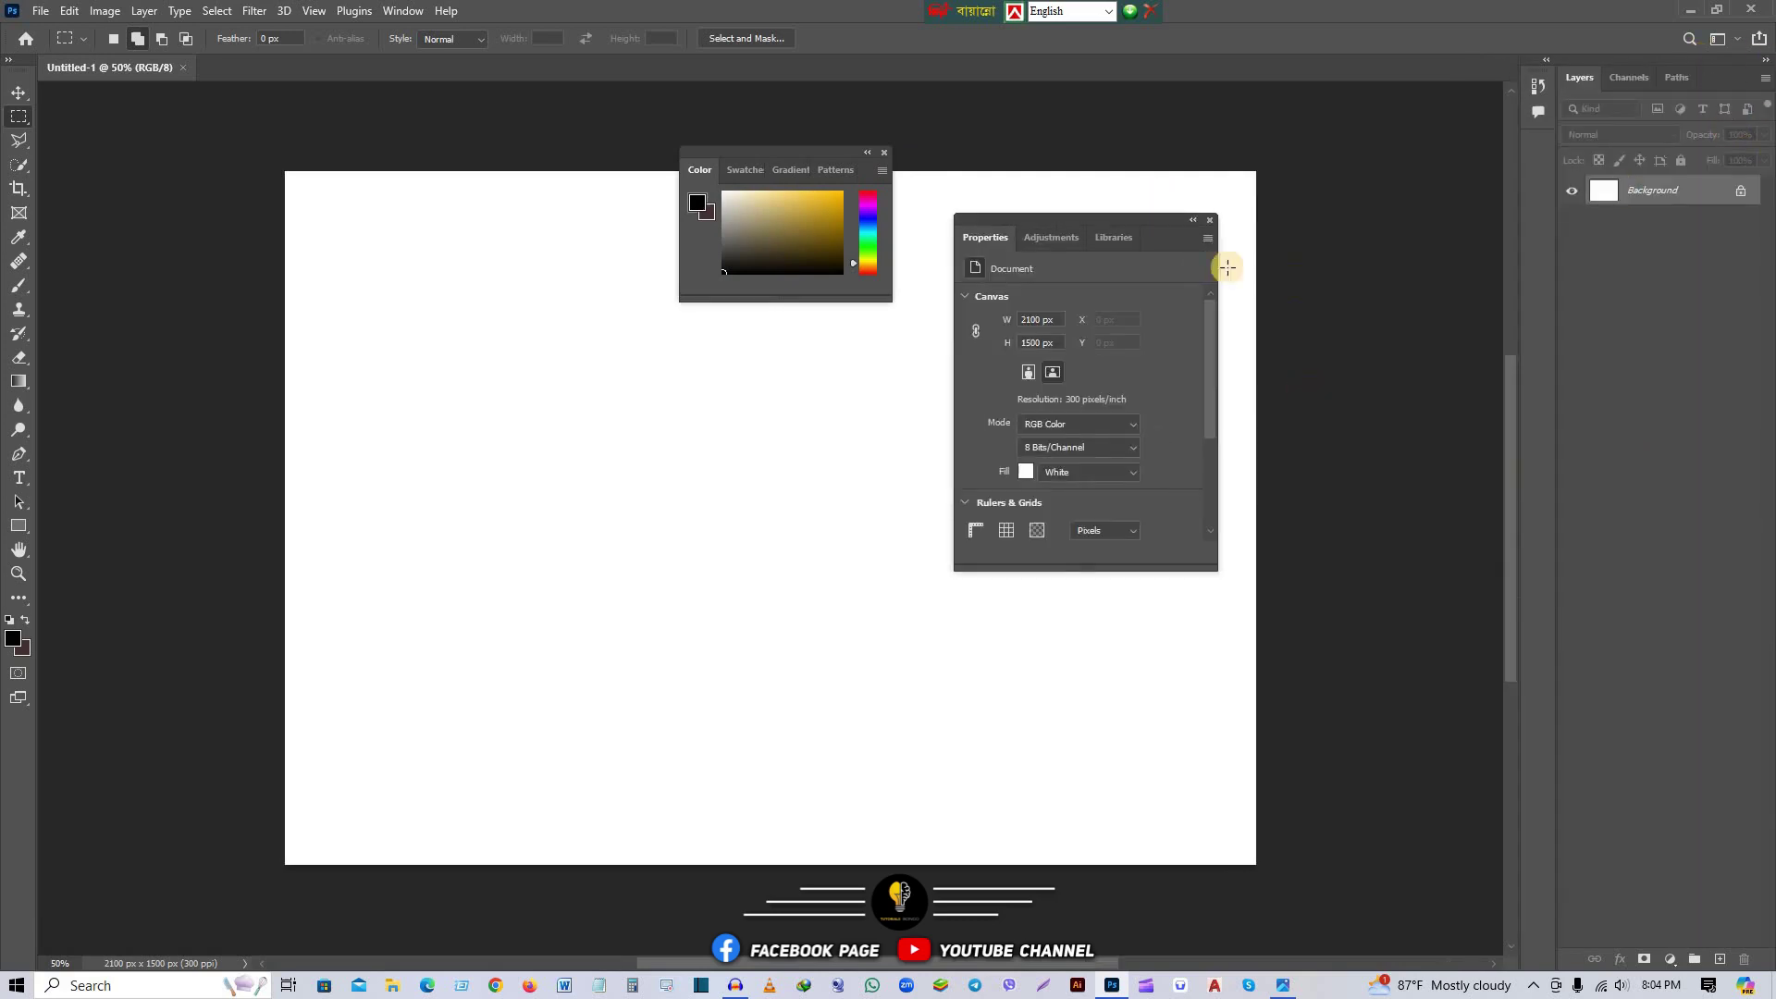
{"action": "left_click", "coordinate": [1209, 221]}
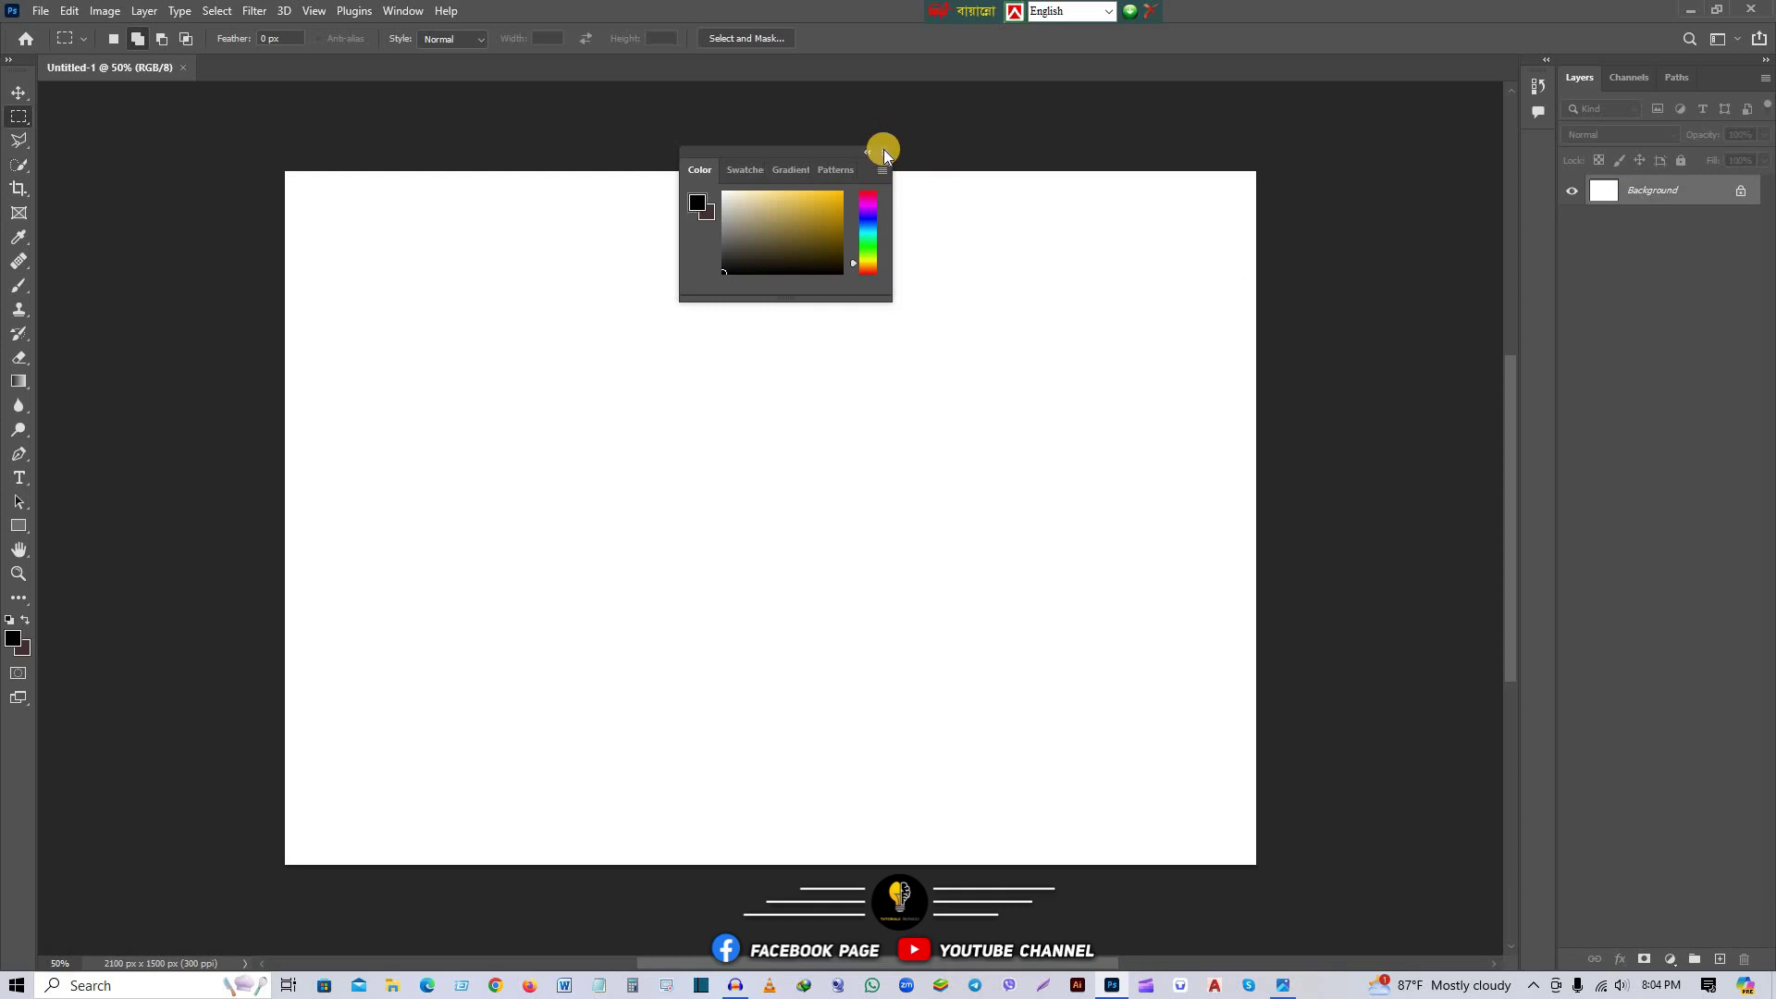
{"action": "left_click", "coordinate": [884, 153]}
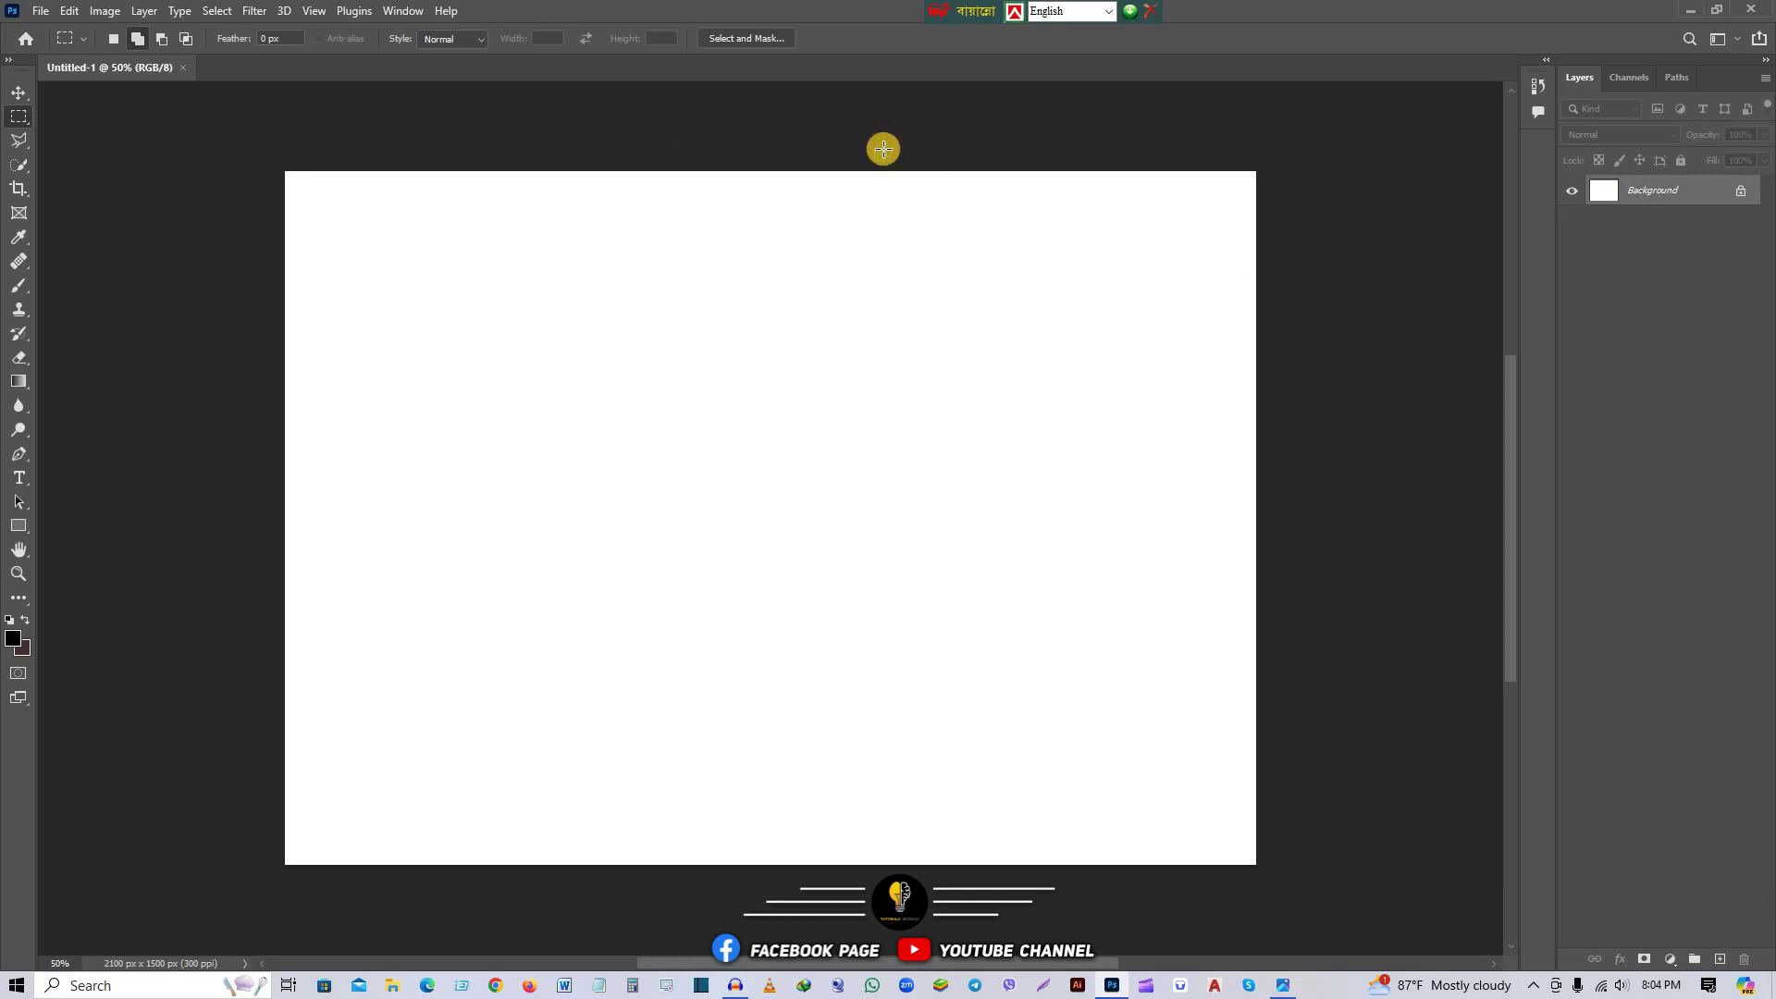
Step: Reset the Essentials workspace with a two-column toolbar, and bring up the Tutorial Bongo folder
{"action": "left_click", "coordinate": [11, 59]}
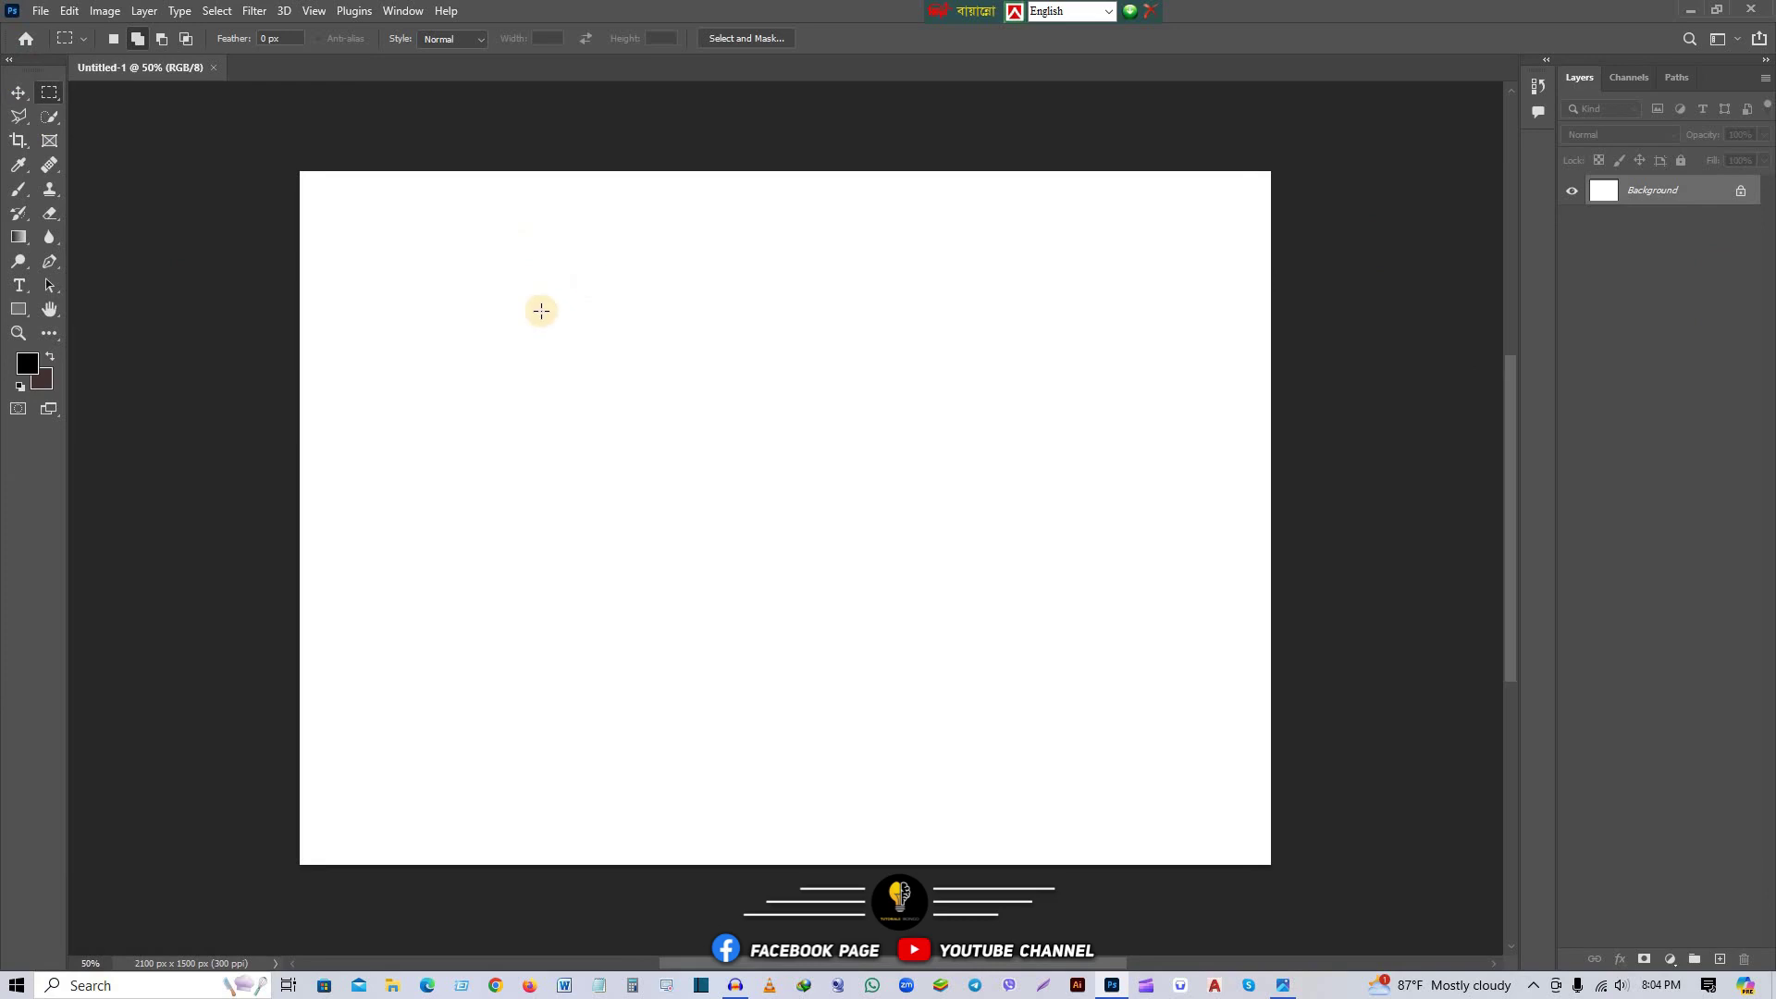
{"action": "left_click", "coordinate": [1723, 61]}
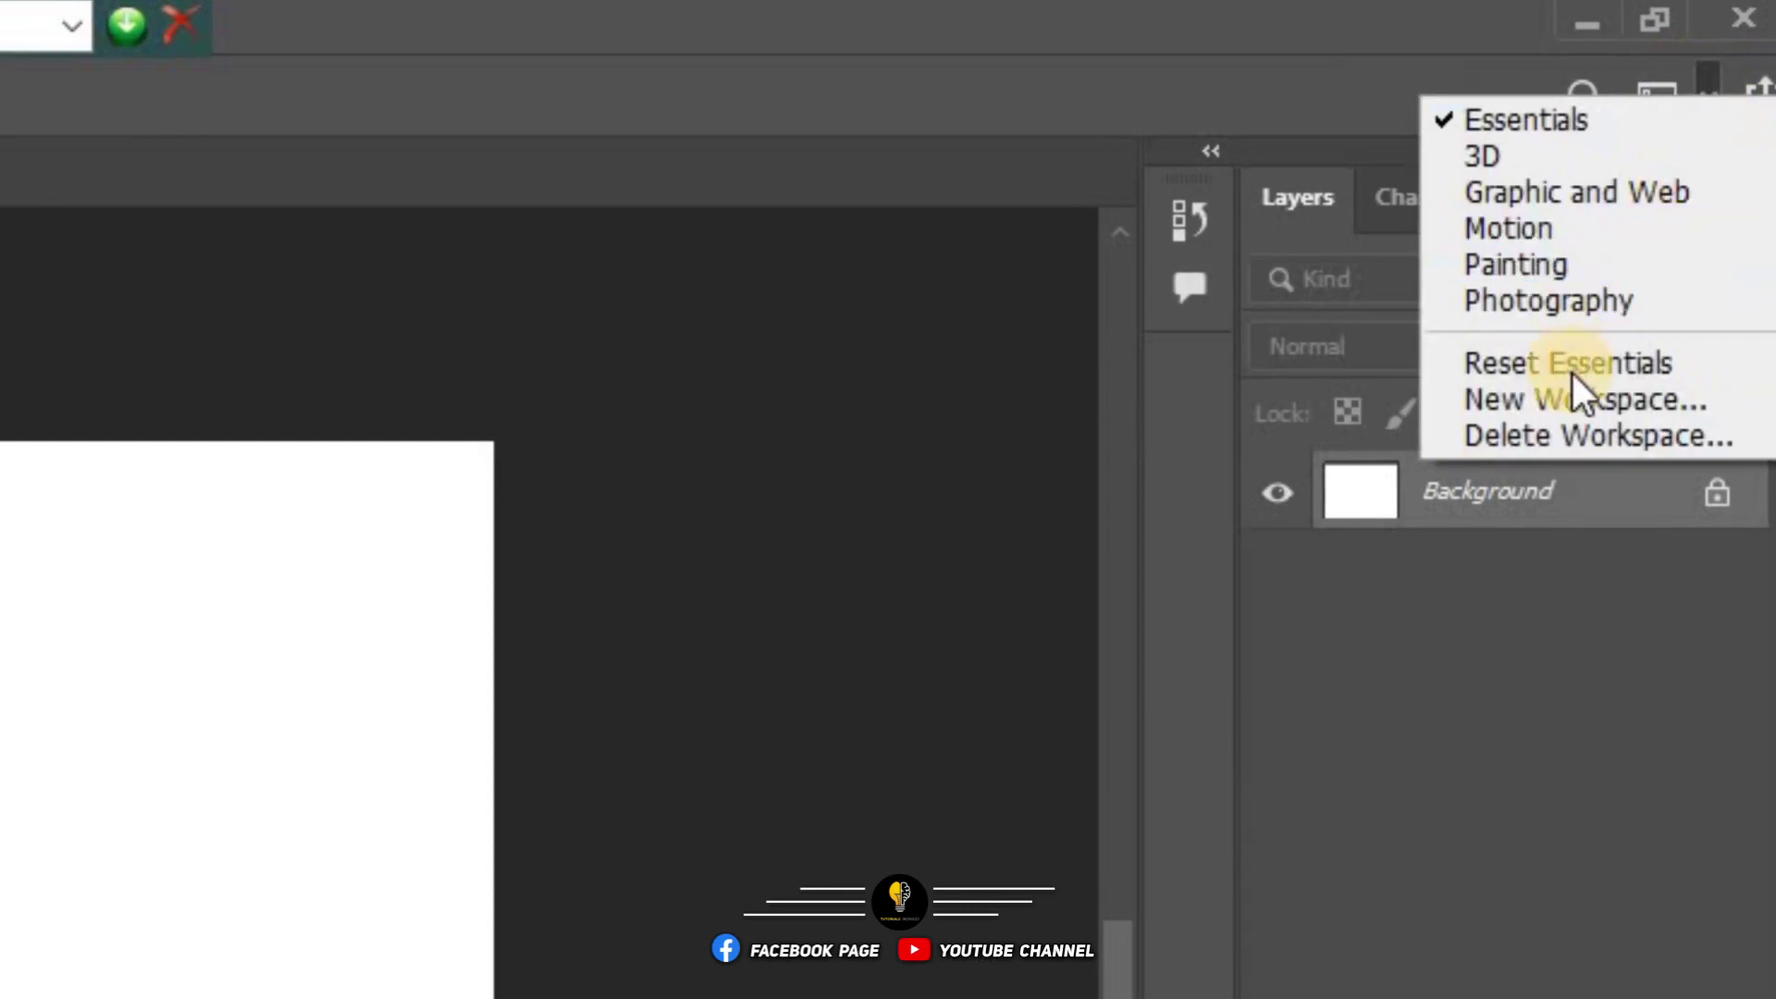
{"action": "left_click", "coordinate": [1633, 362]}
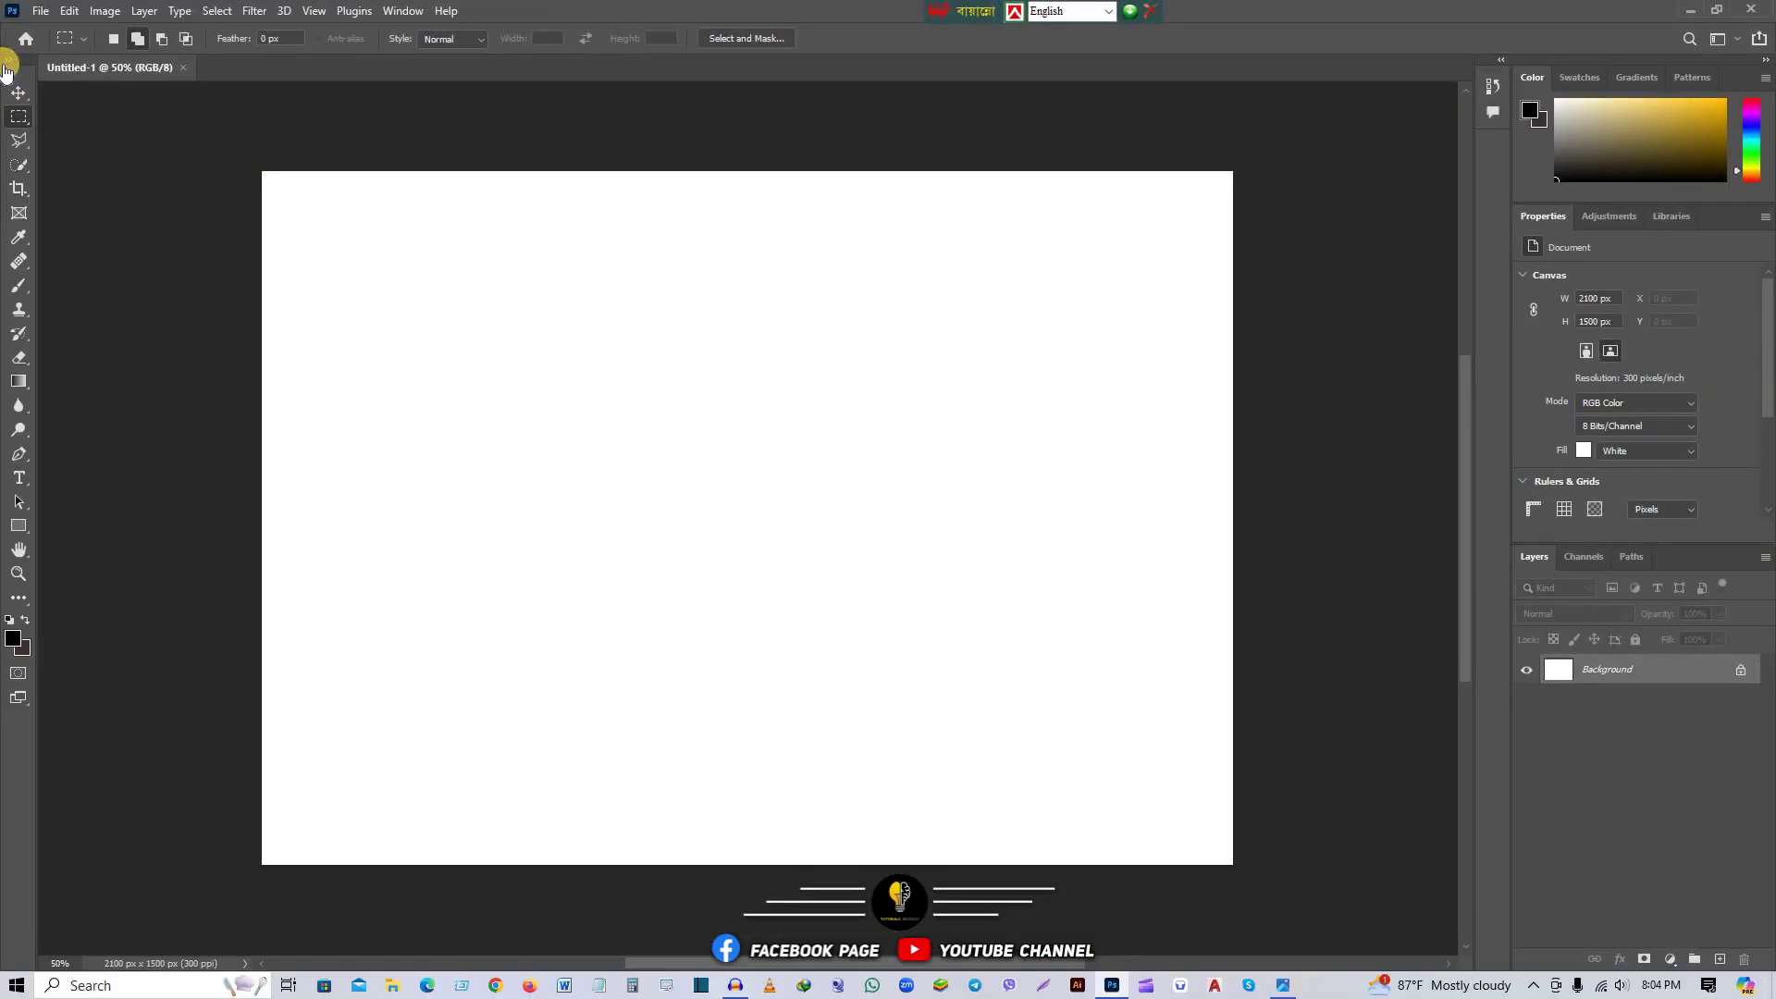
{"action": "left_click", "coordinate": [8, 60]}
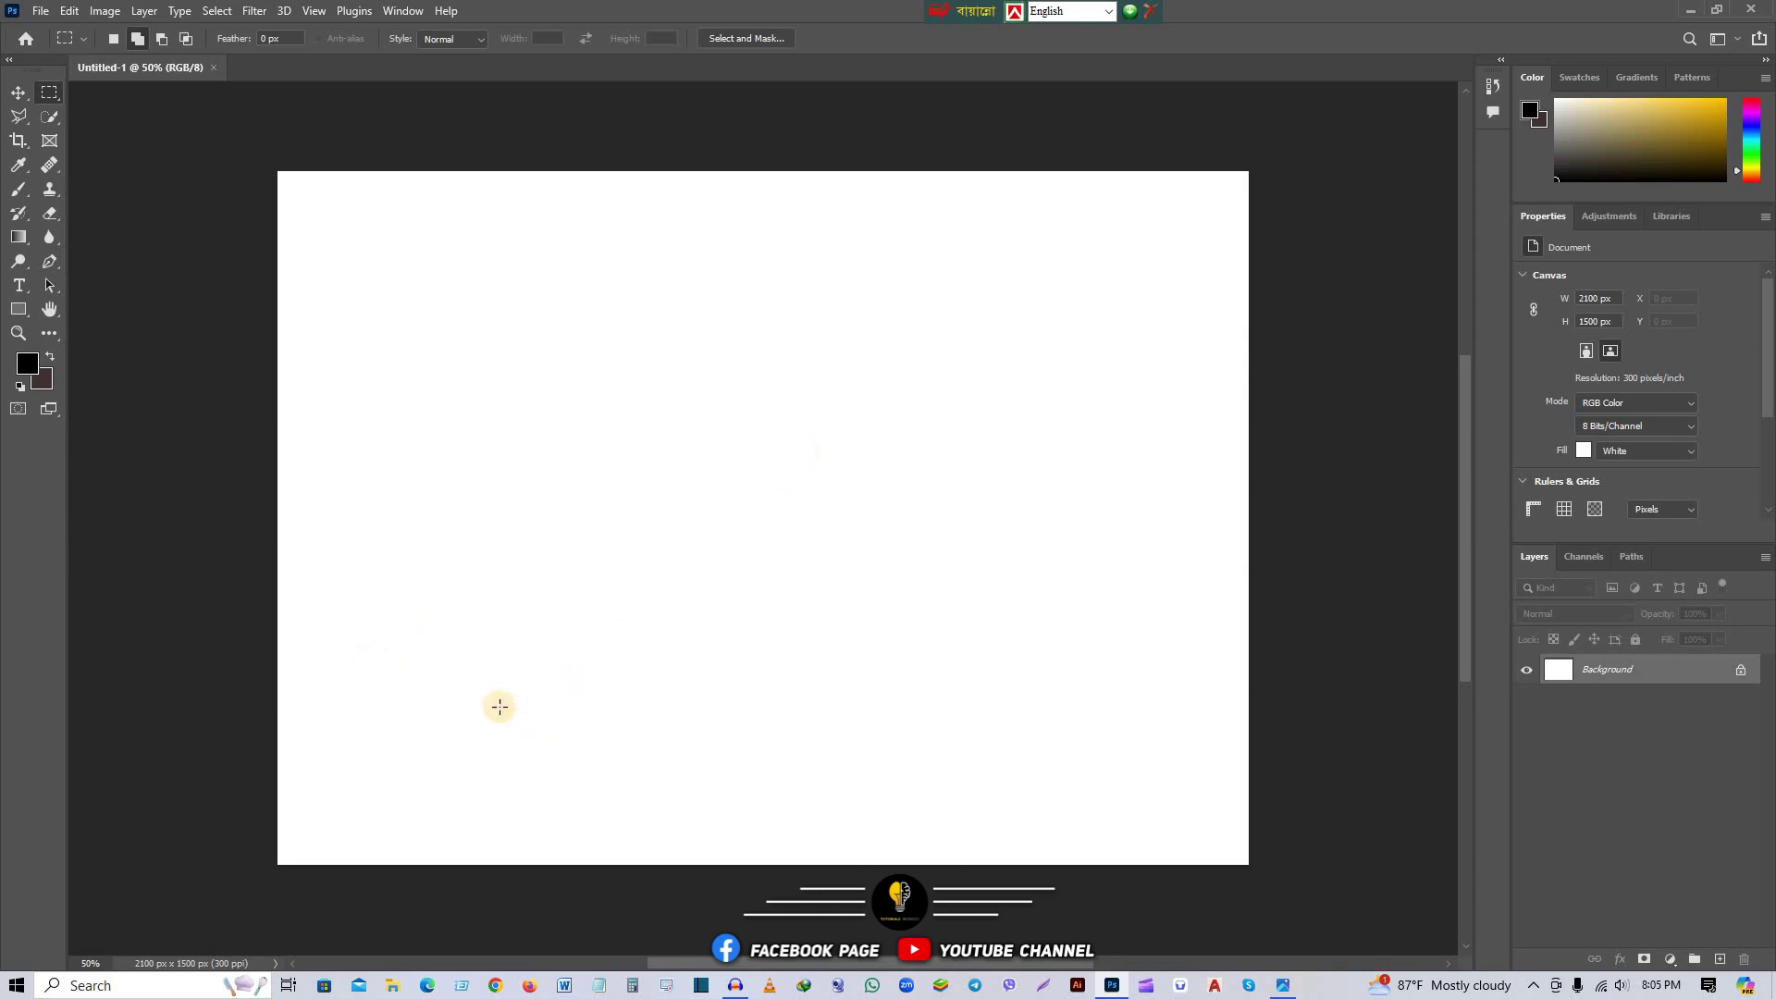
{"action": "left_click", "coordinate": [392, 985]}
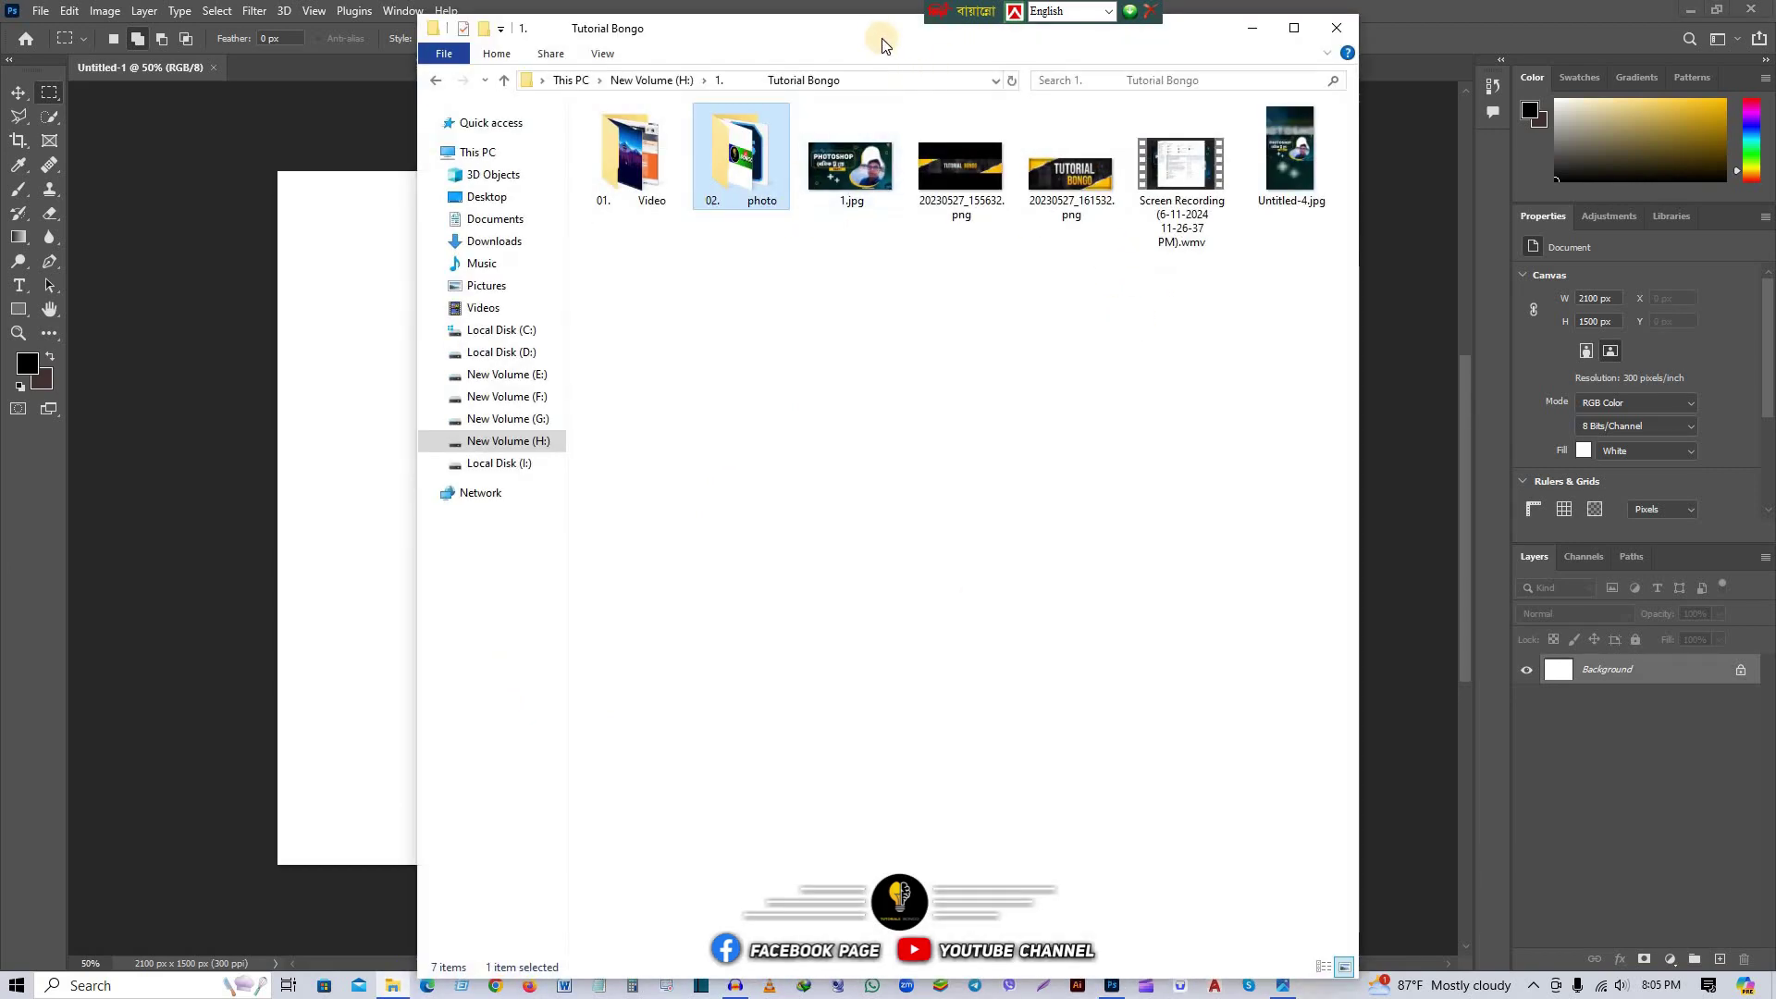
Step: Drag 1.jpg from the Tutorial Bongo folder onto the canvas and commit it as a layer
{"action": "left_click_drag", "start_coordinate": [881, 37], "coordinate": [1236, 47]}
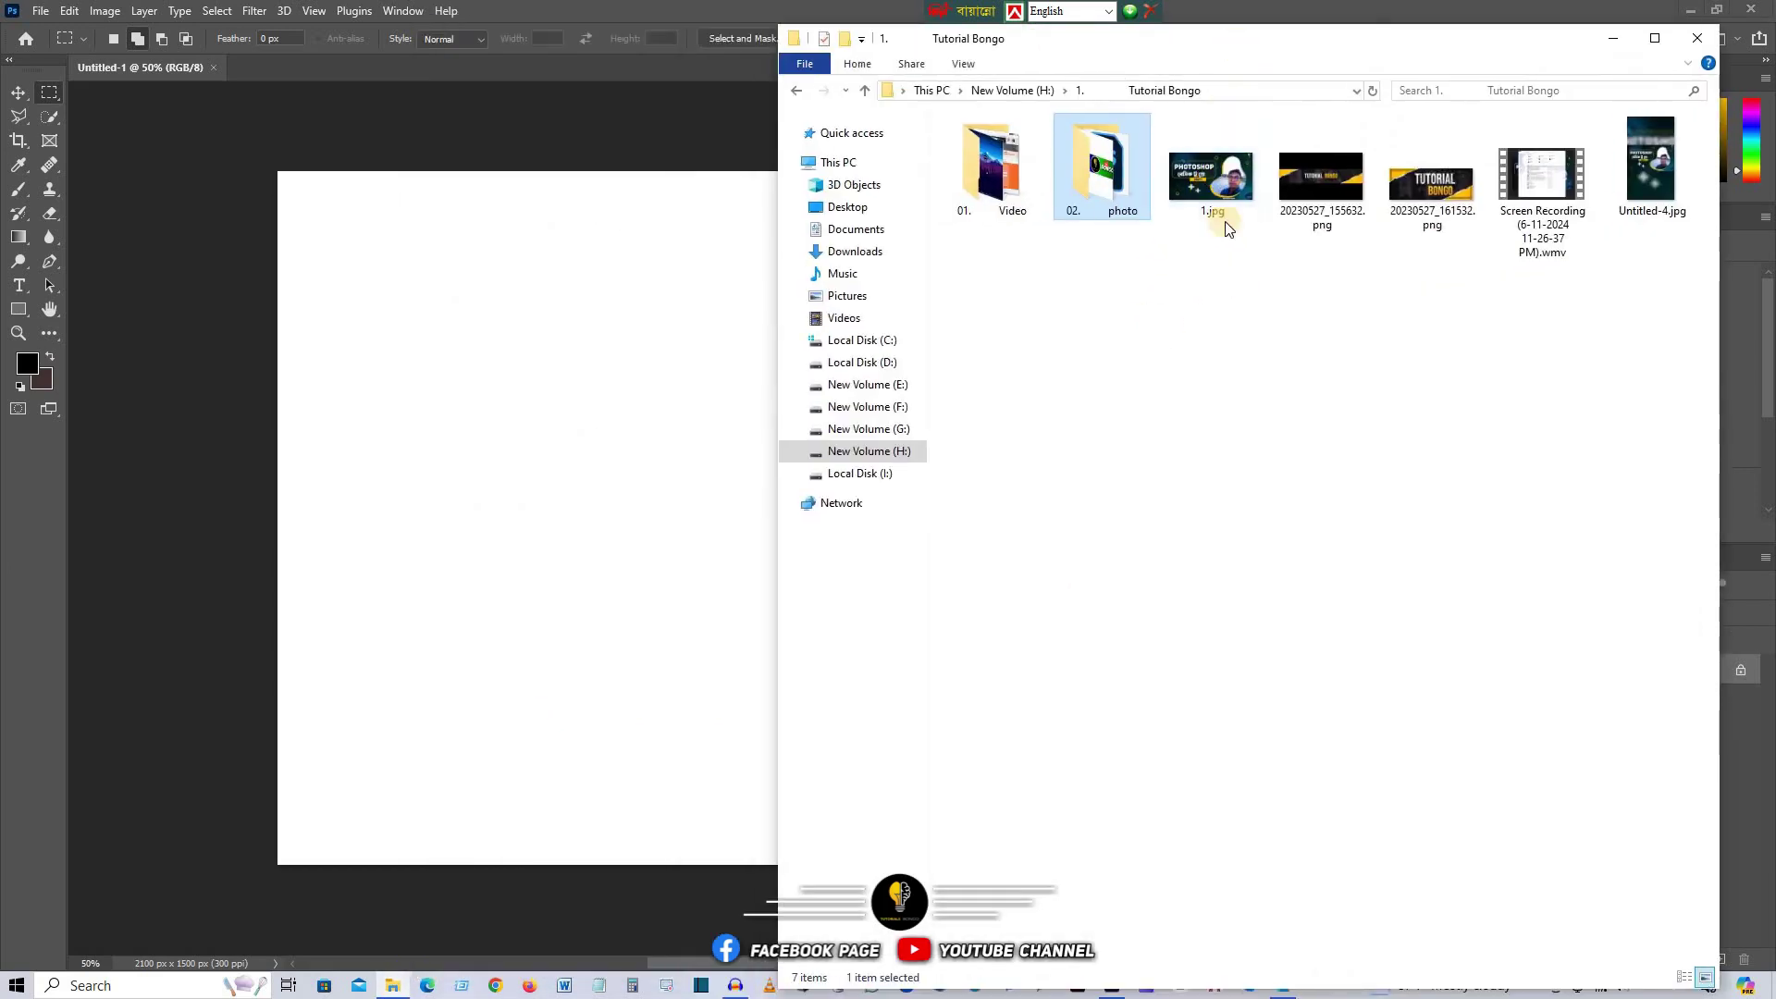
{"action": "left_click", "coordinate": [1220, 172]}
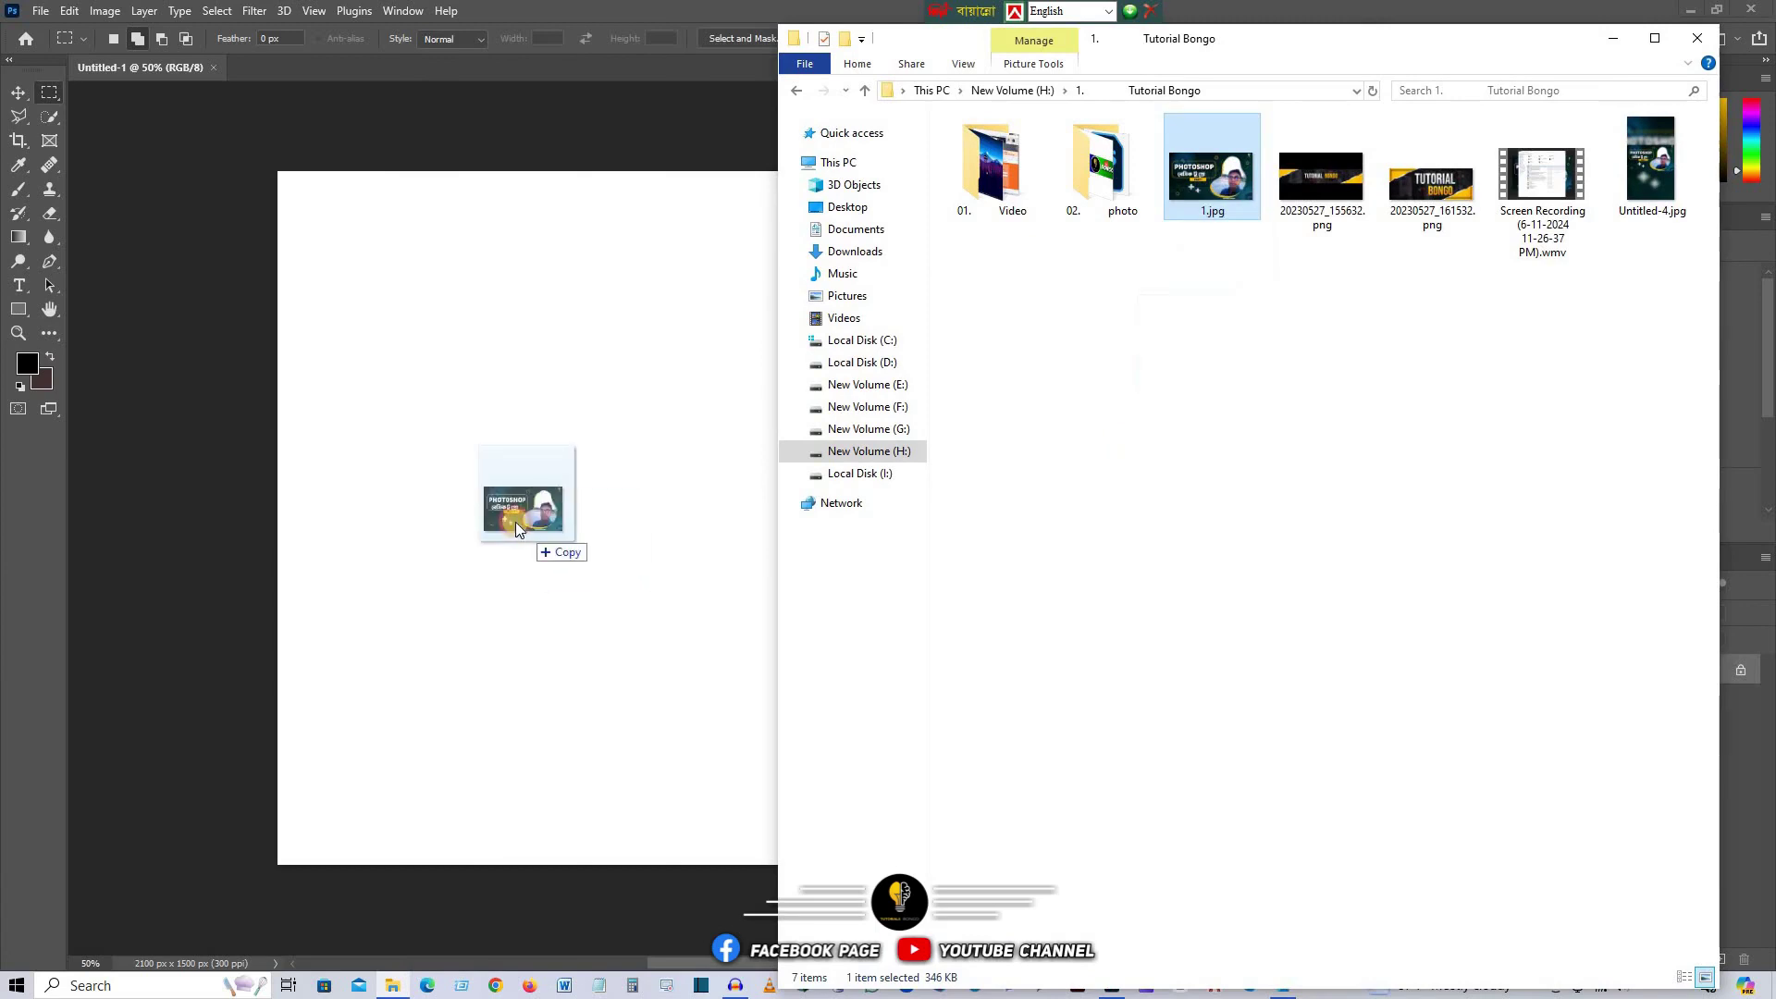
{"action": "left_click_drag", "start_coordinate": [1214, 167], "coordinate": [516, 529]}
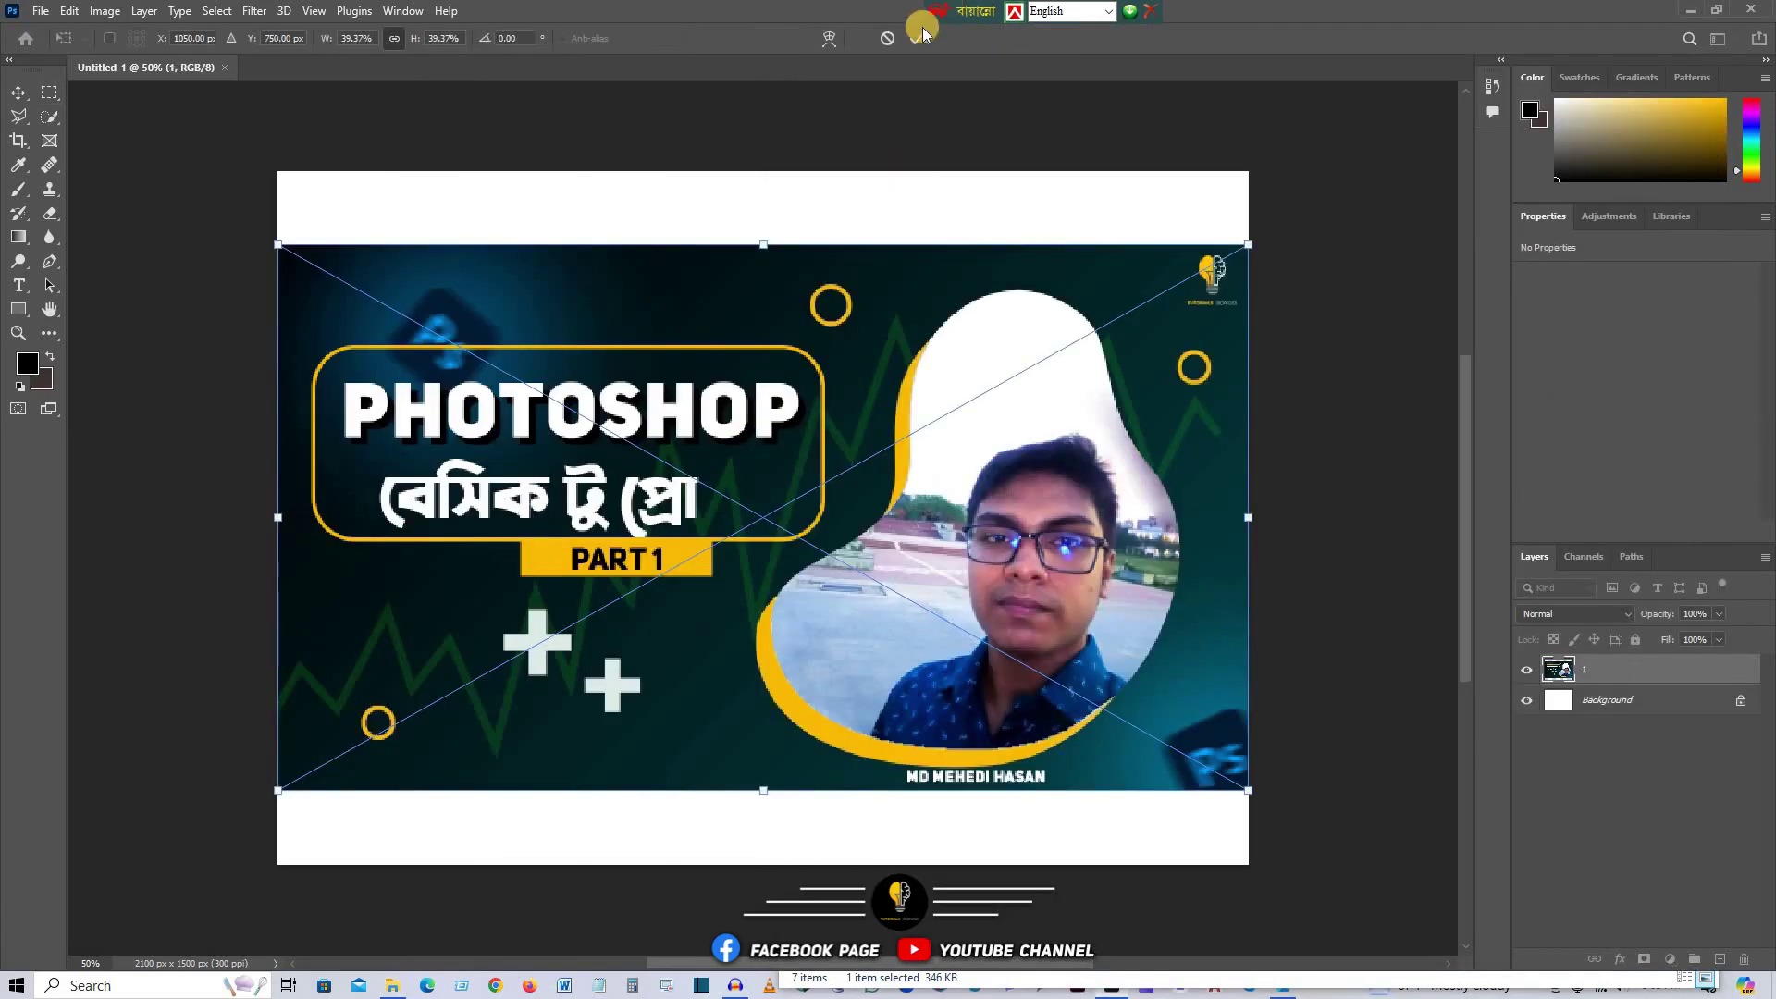
{"action": "left_click", "coordinate": [920, 38]}
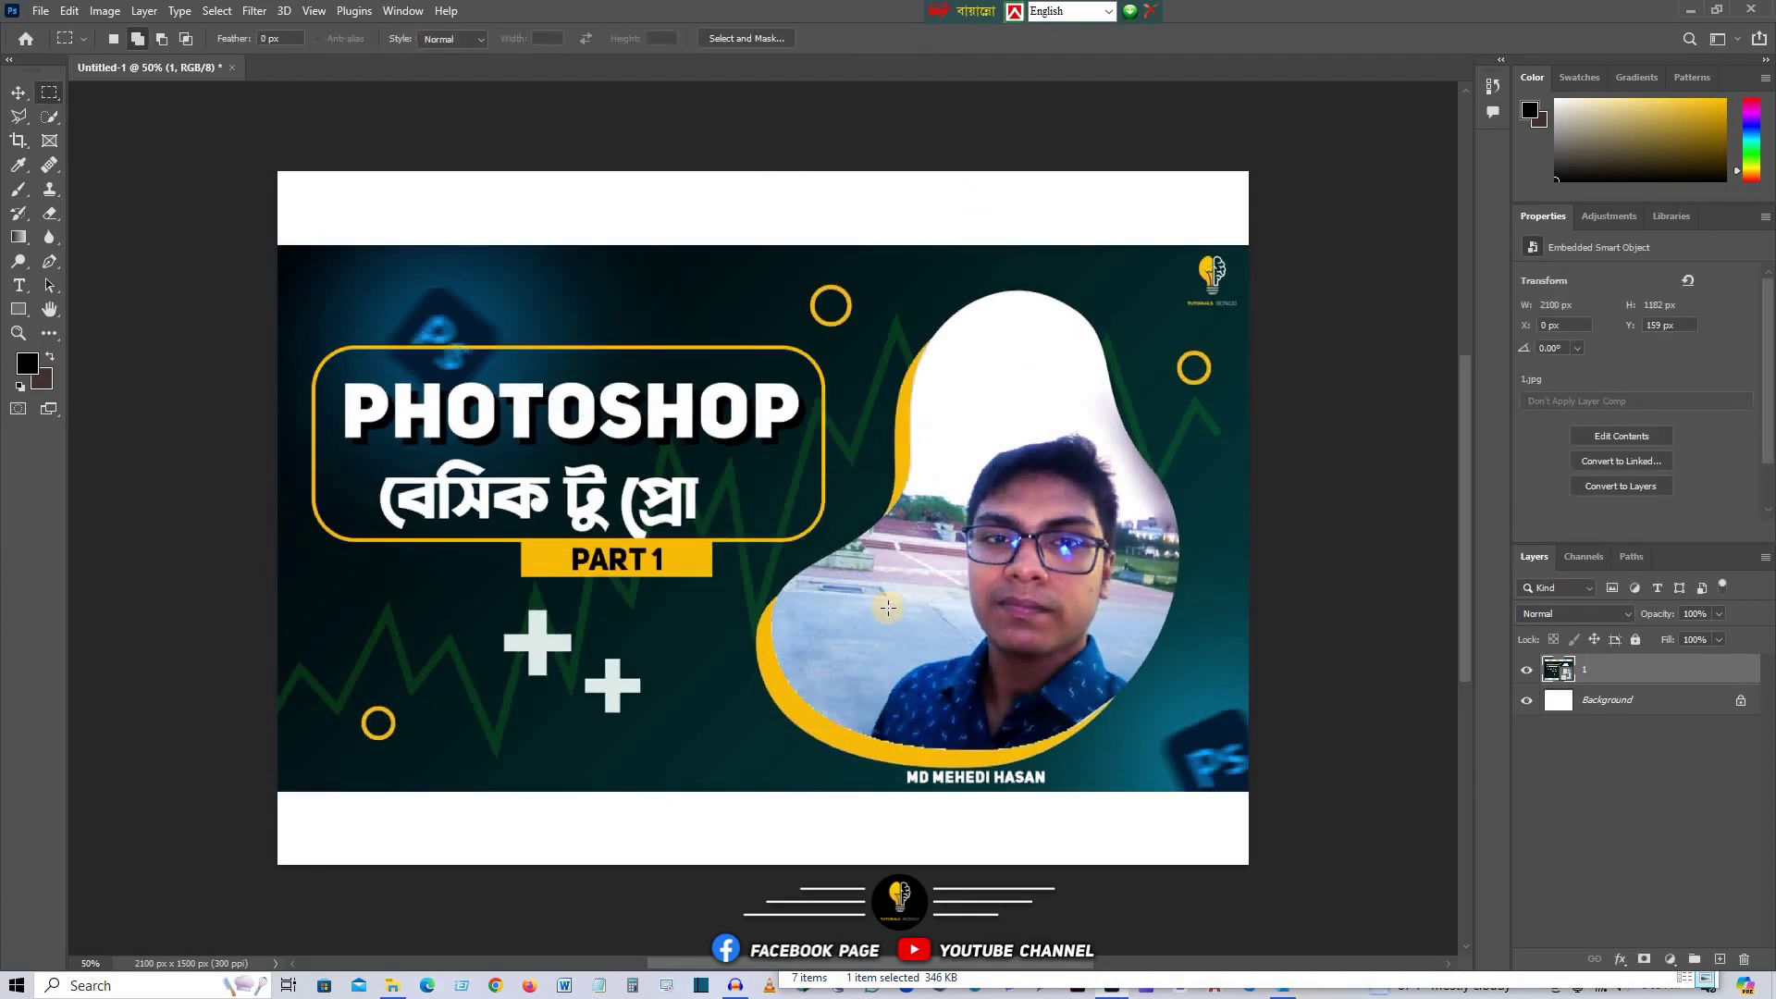
{"action": "left_click", "coordinate": [18, 93]}
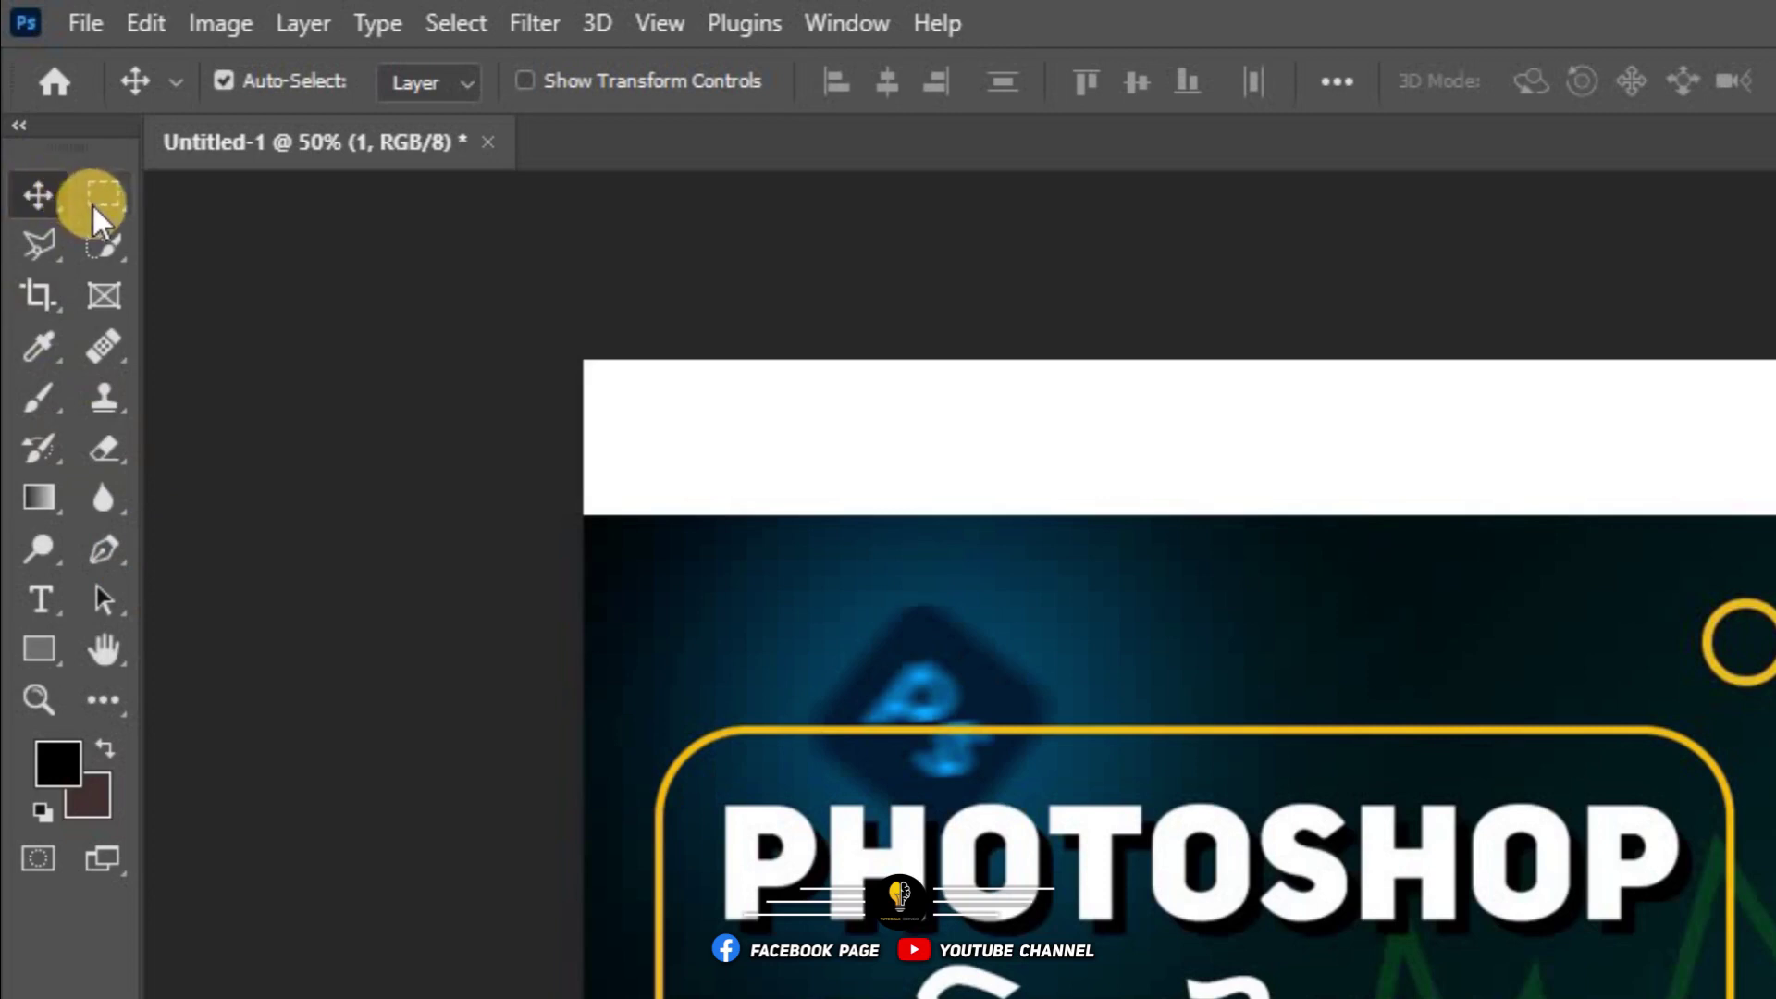
Step: Cycle through the Marquee, Crop, Blur, Hand, Frame and Move tools, ending on Zoom
{"action": "left_click", "coordinate": [94, 204]}
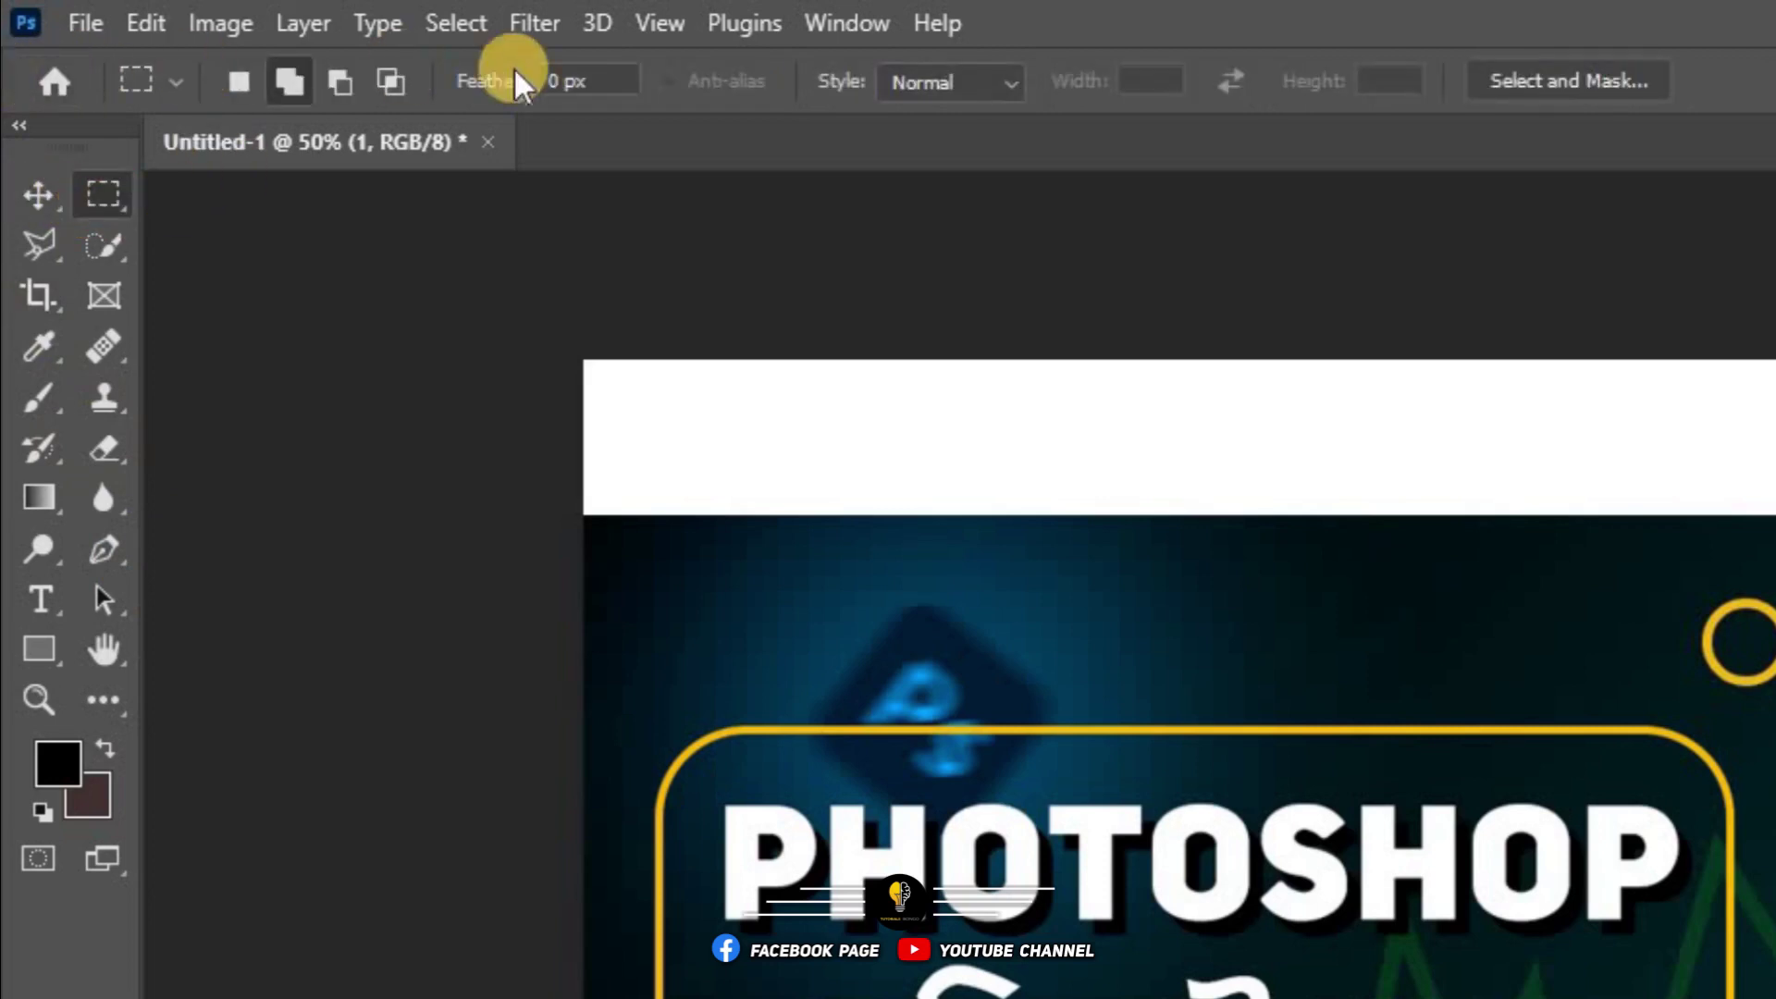
{"action": "left_click", "coordinate": [37, 294]}
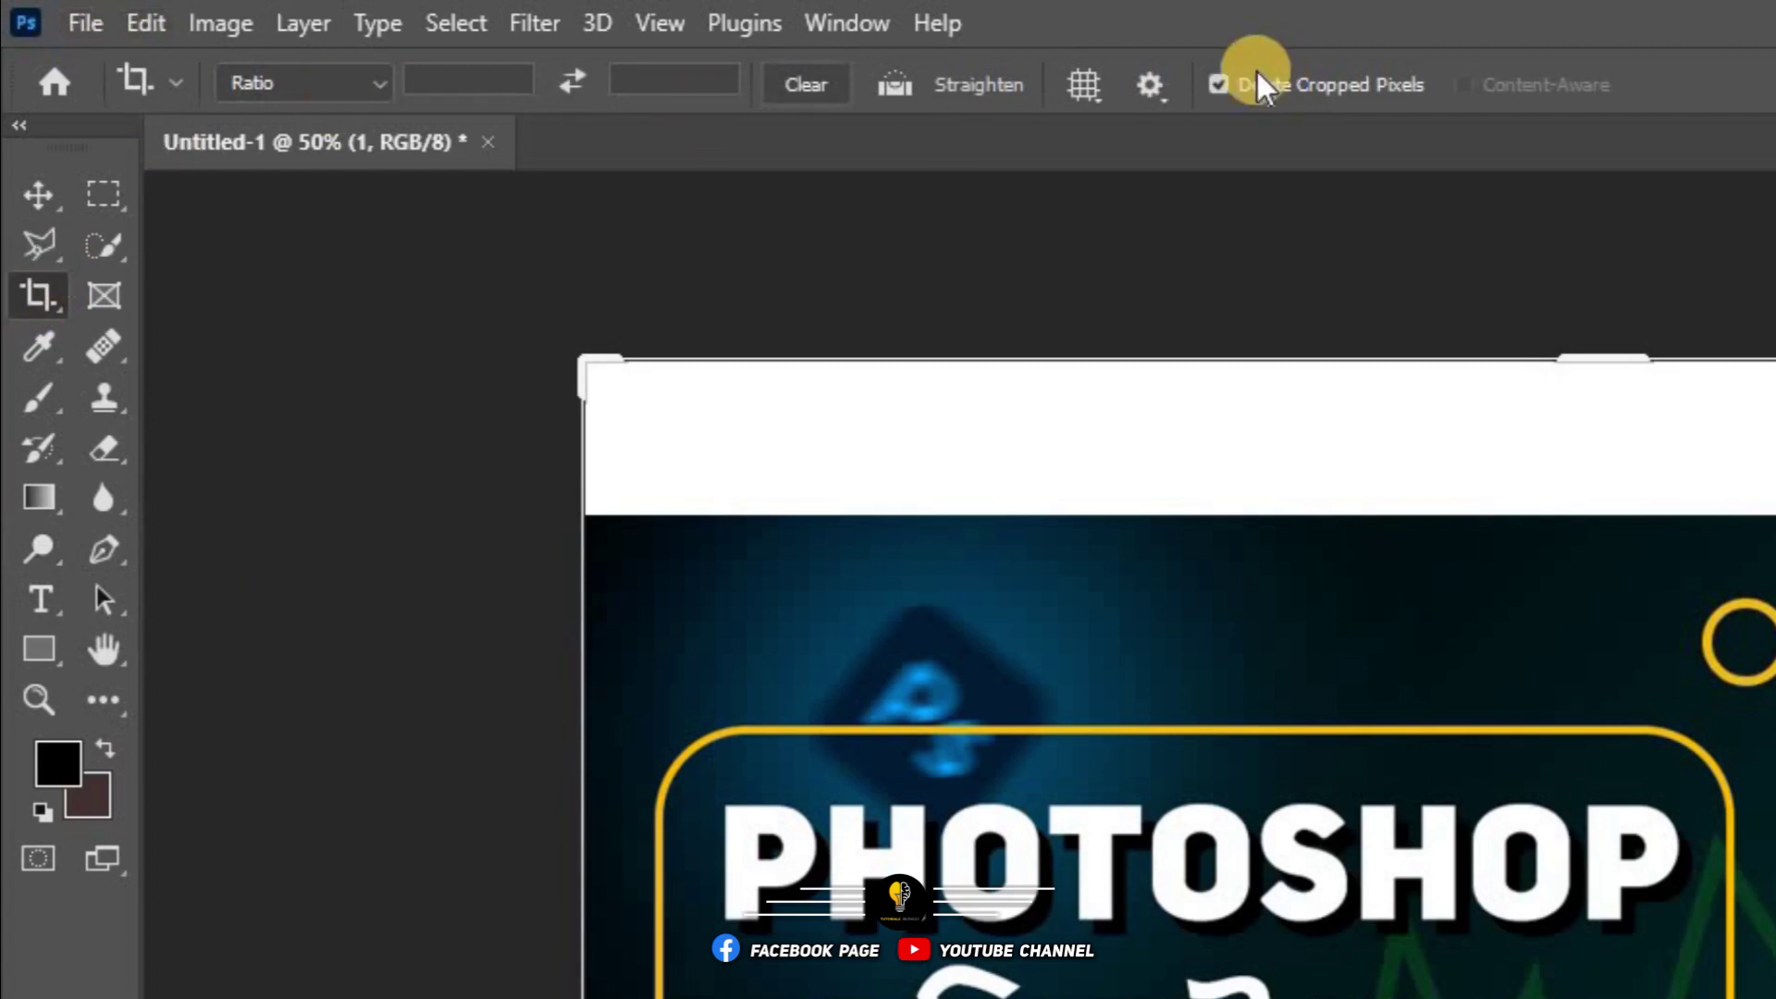
{"action": "left_click", "coordinate": [106, 497]}
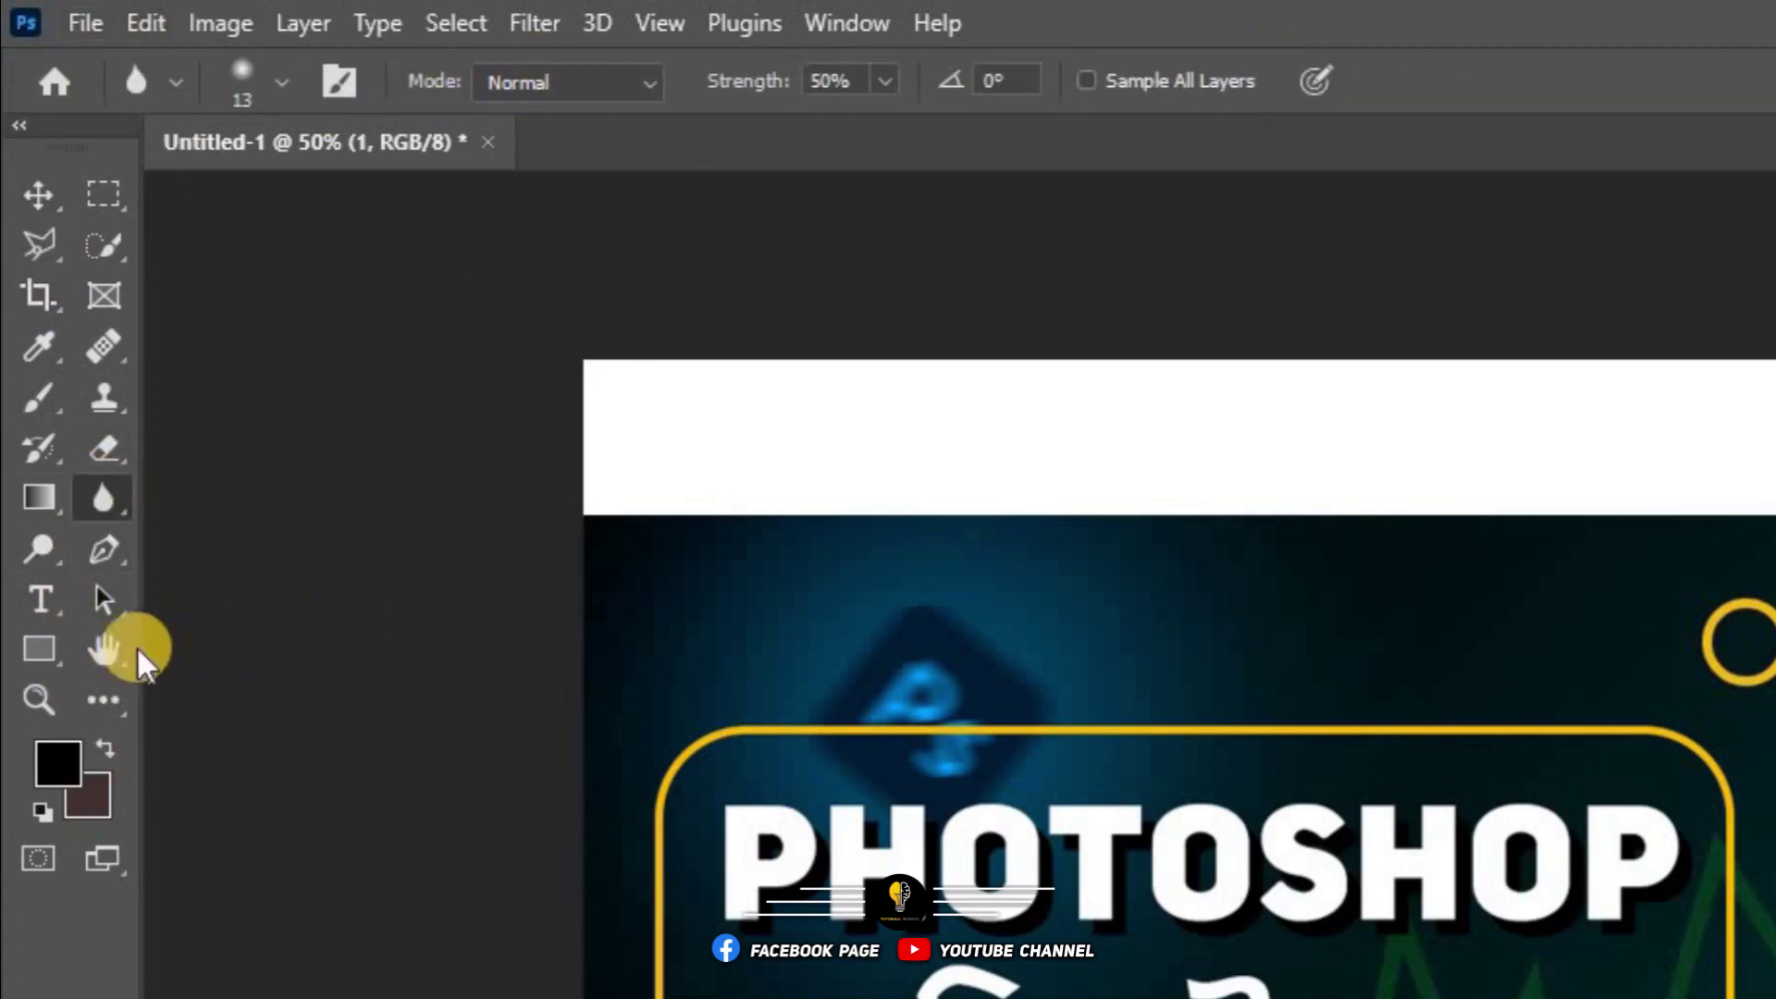
{"action": "left_click", "coordinate": [98, 655]}
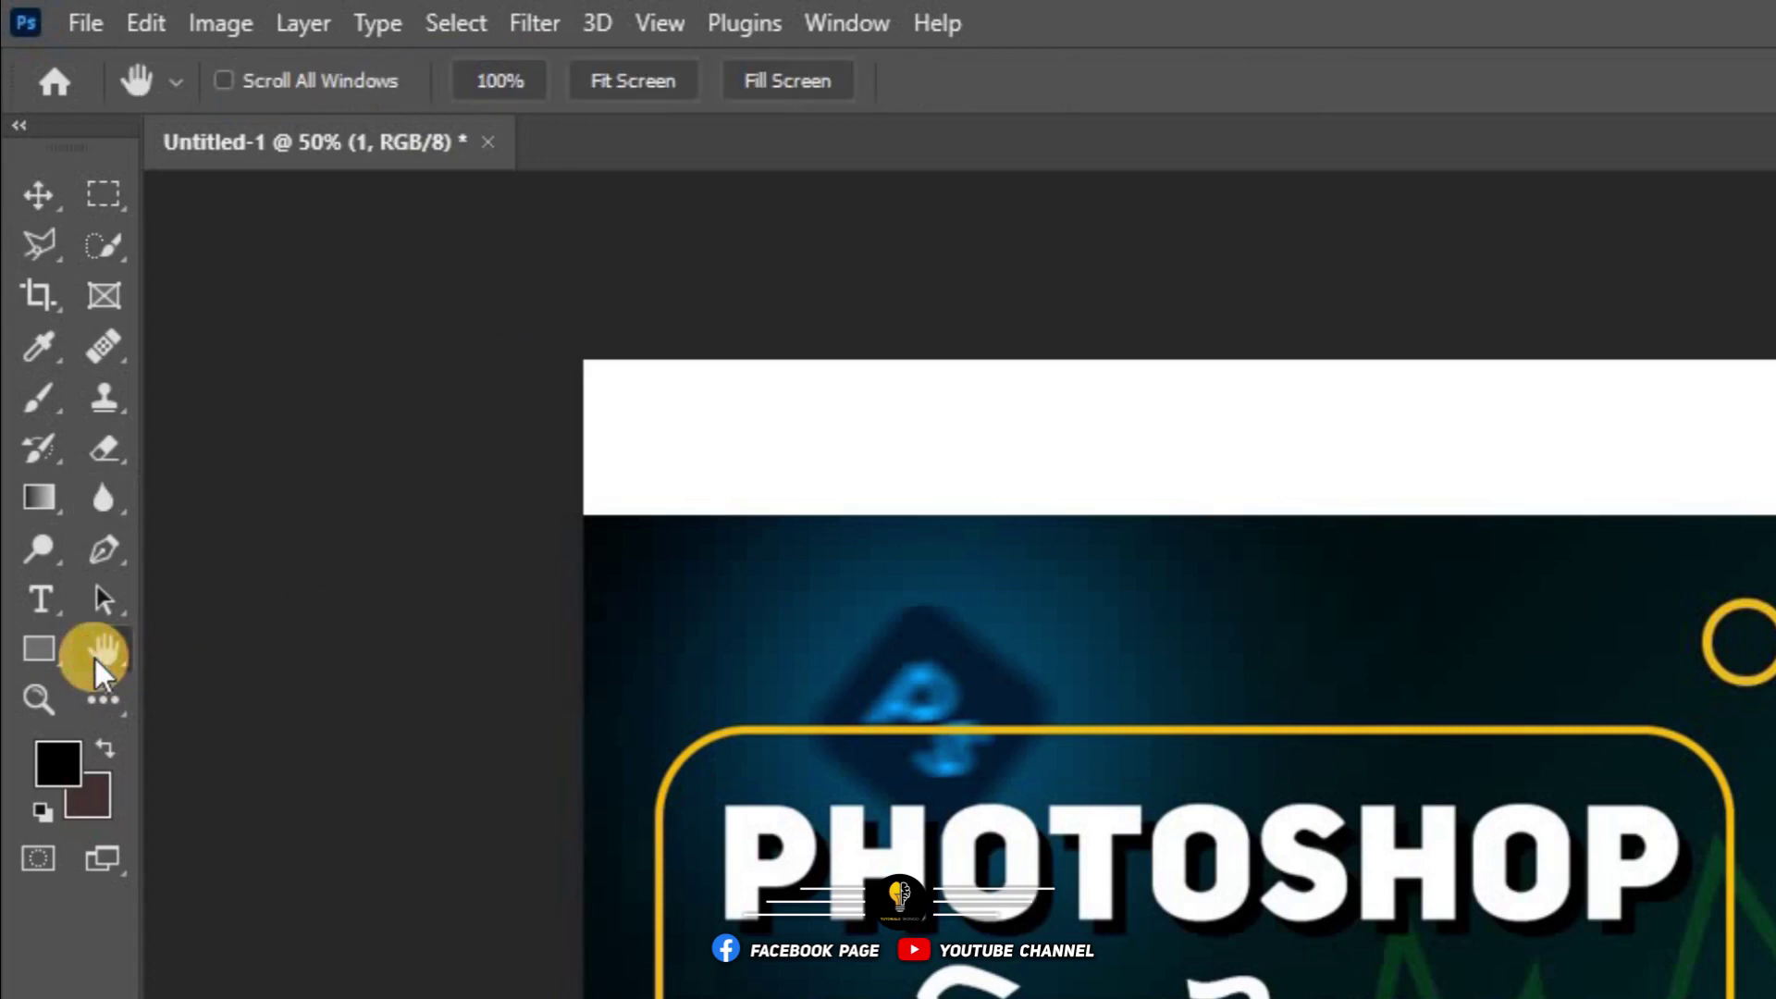
{"action": "left_click", "coordinate": [102, 295]}
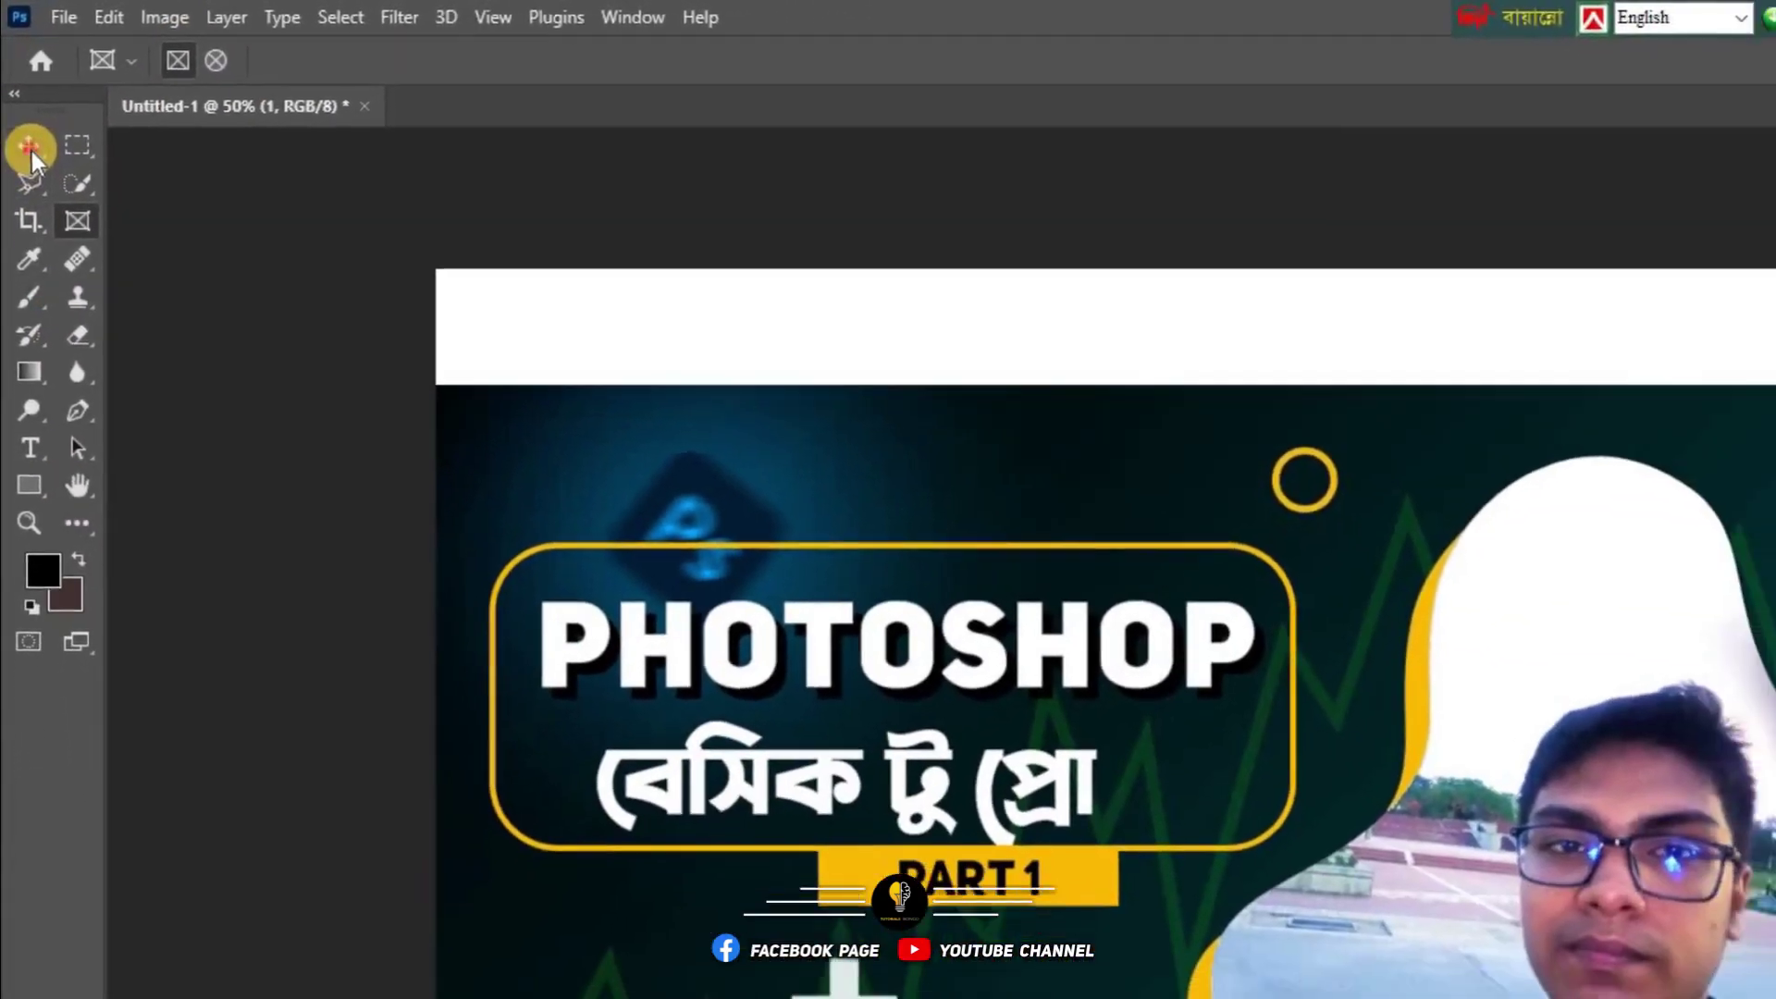
{"action": "left_click", "coordinate": [30, 148]}
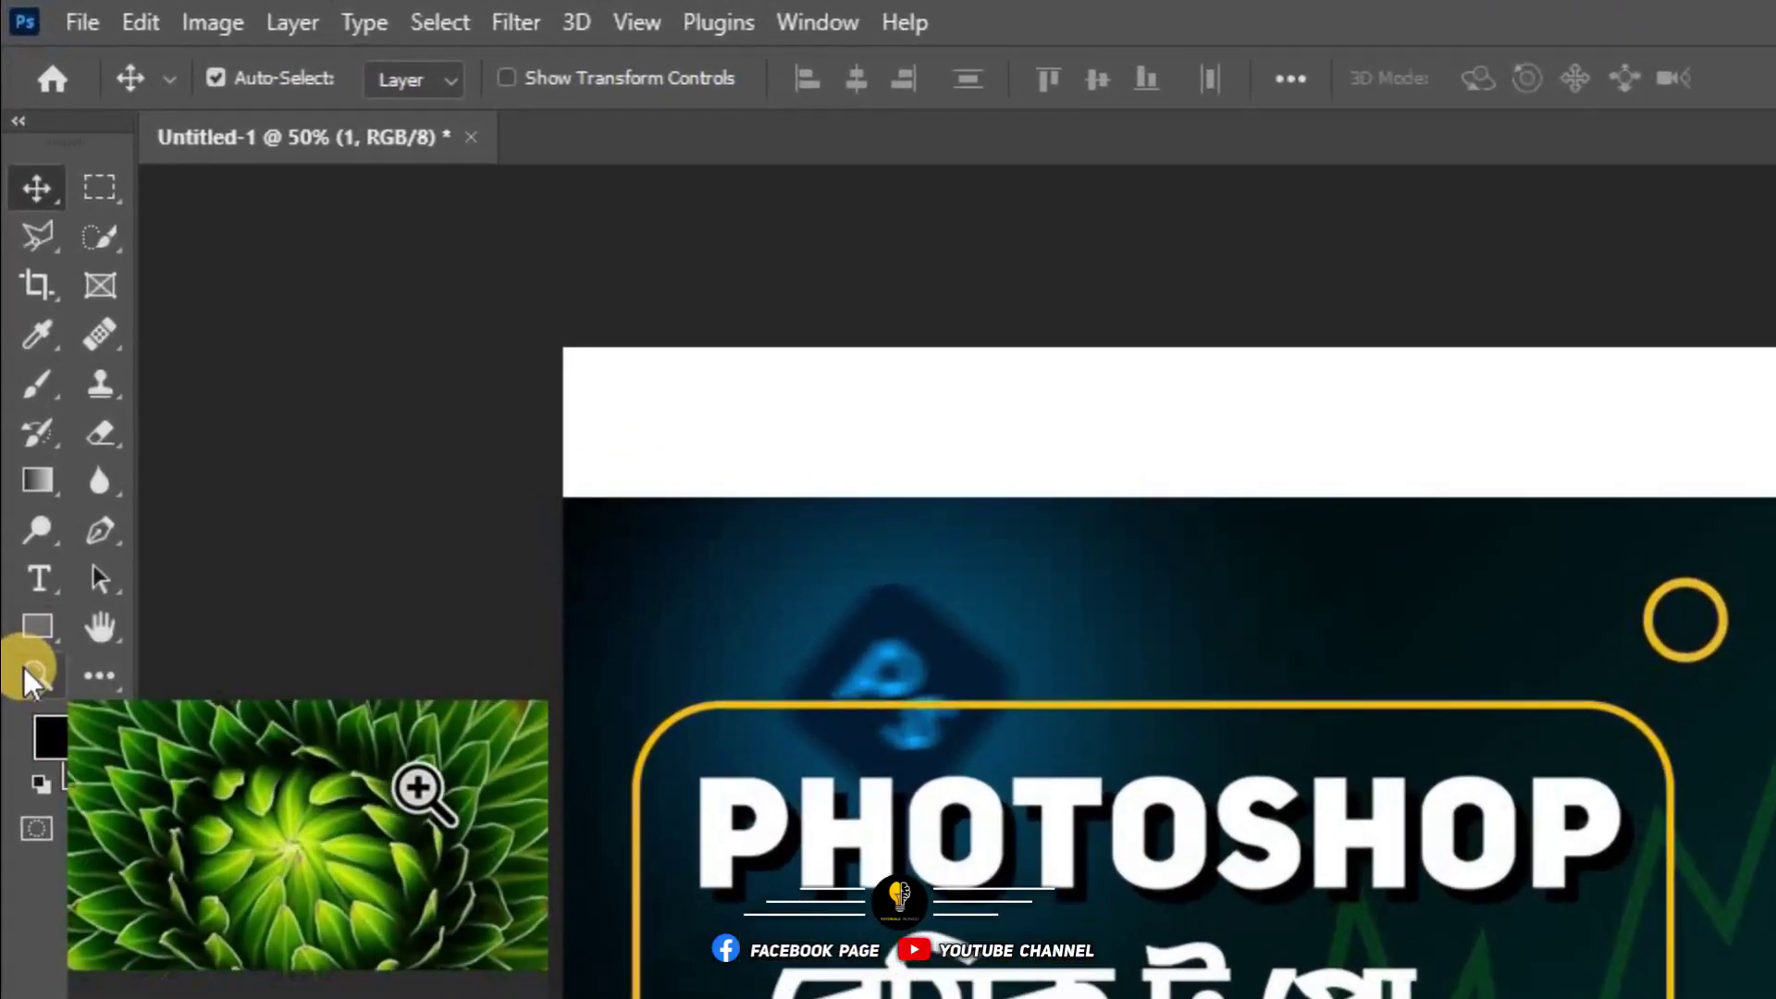
{"action": "left_click", "coordinate": [35, 675]}
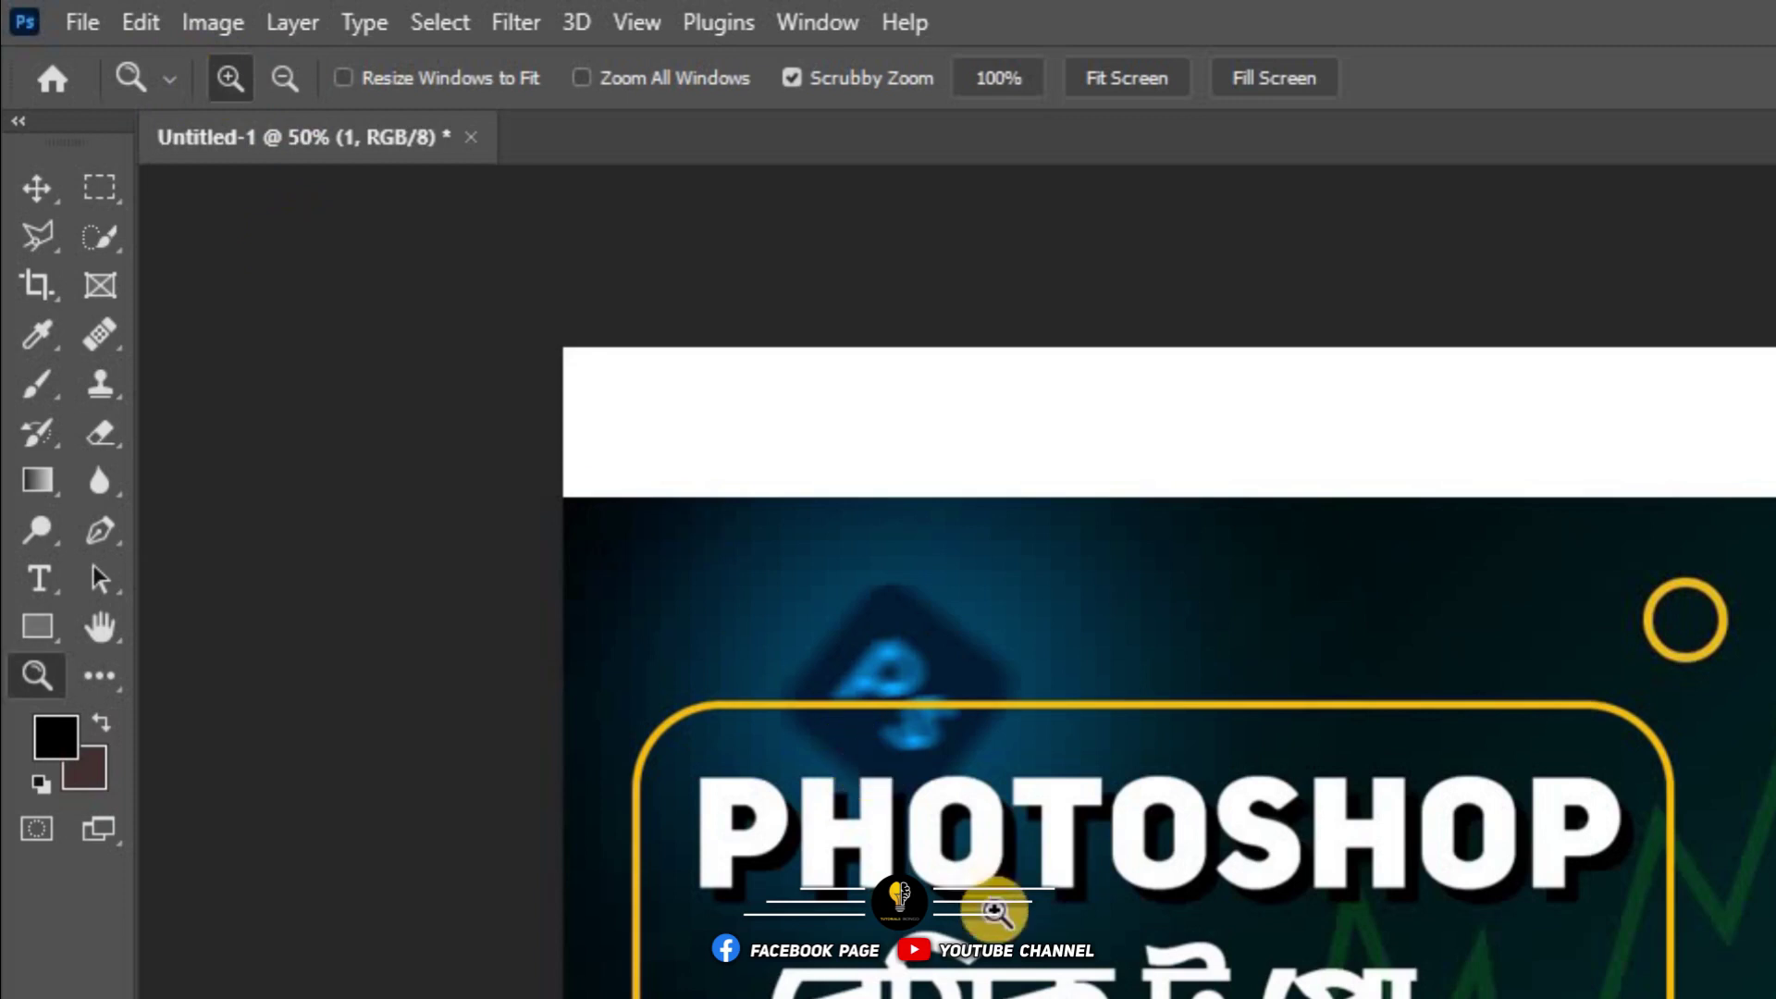
Step: Zoom in three steps on the Bengali title, then zoom out to the whole thumbnail
{"action": "left_click", "coordinate": [555, 582]}
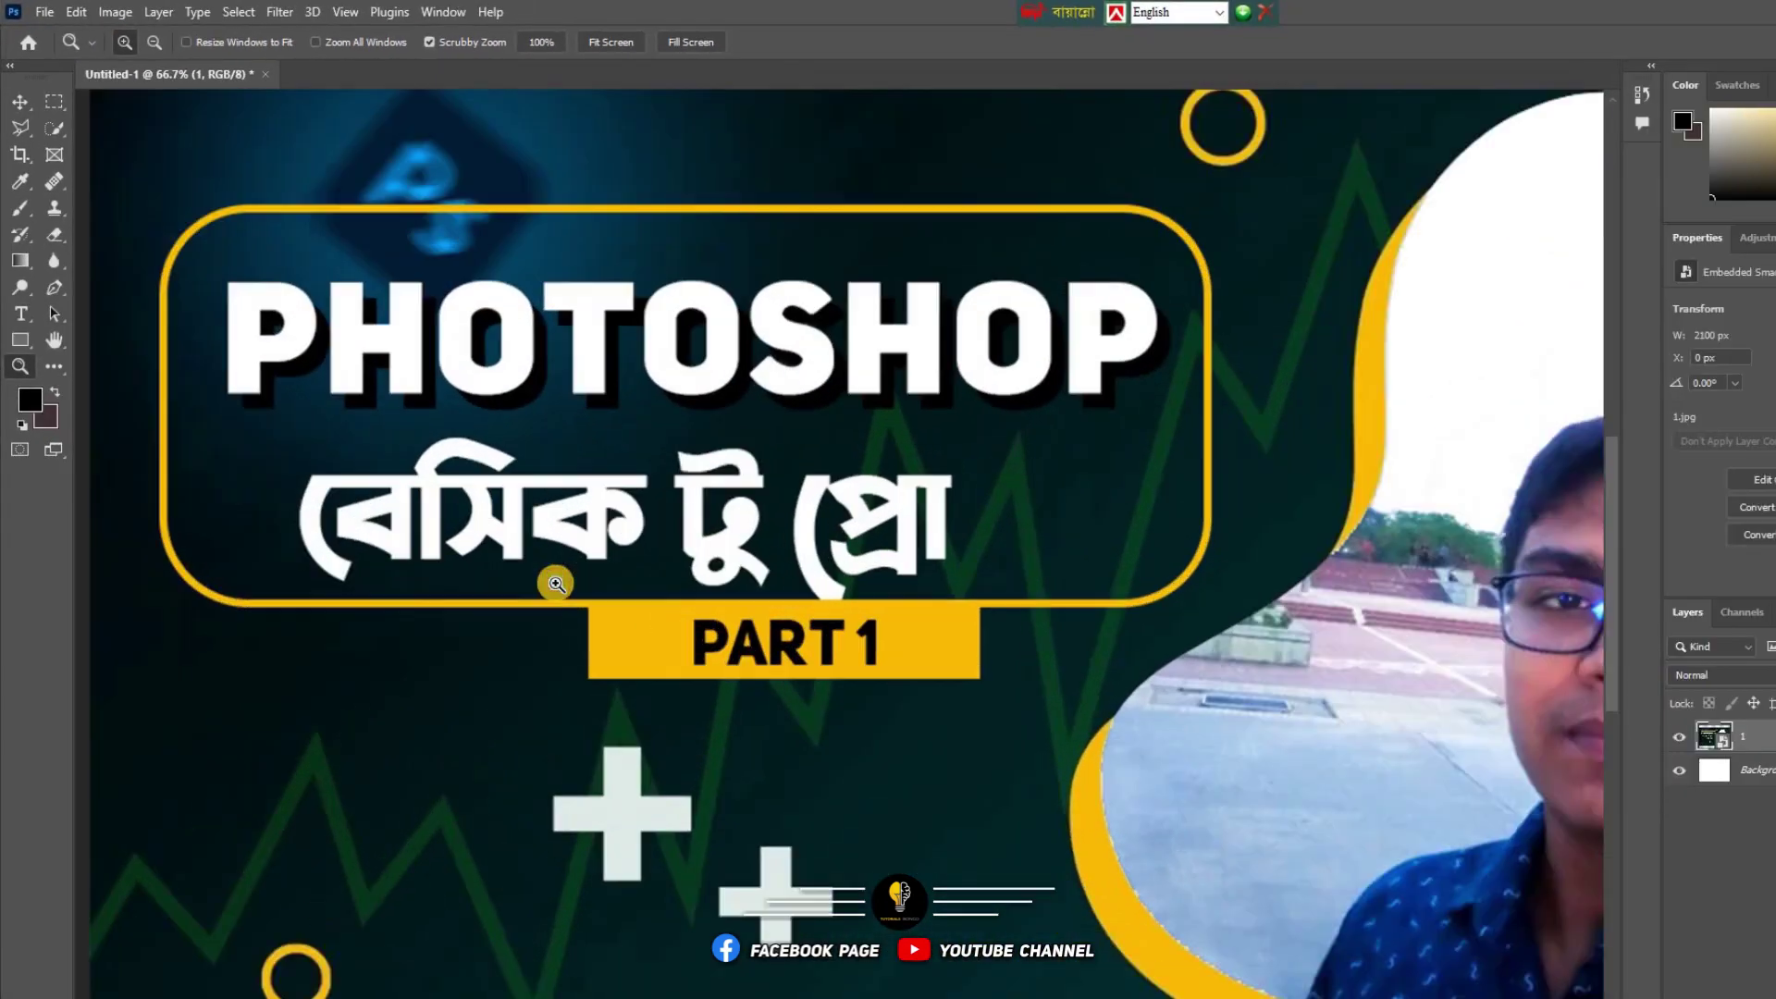
{"action": "left_click", "coordinate": [555, 583]}
{"action": "left_click", "coordinate": [555, 583]}
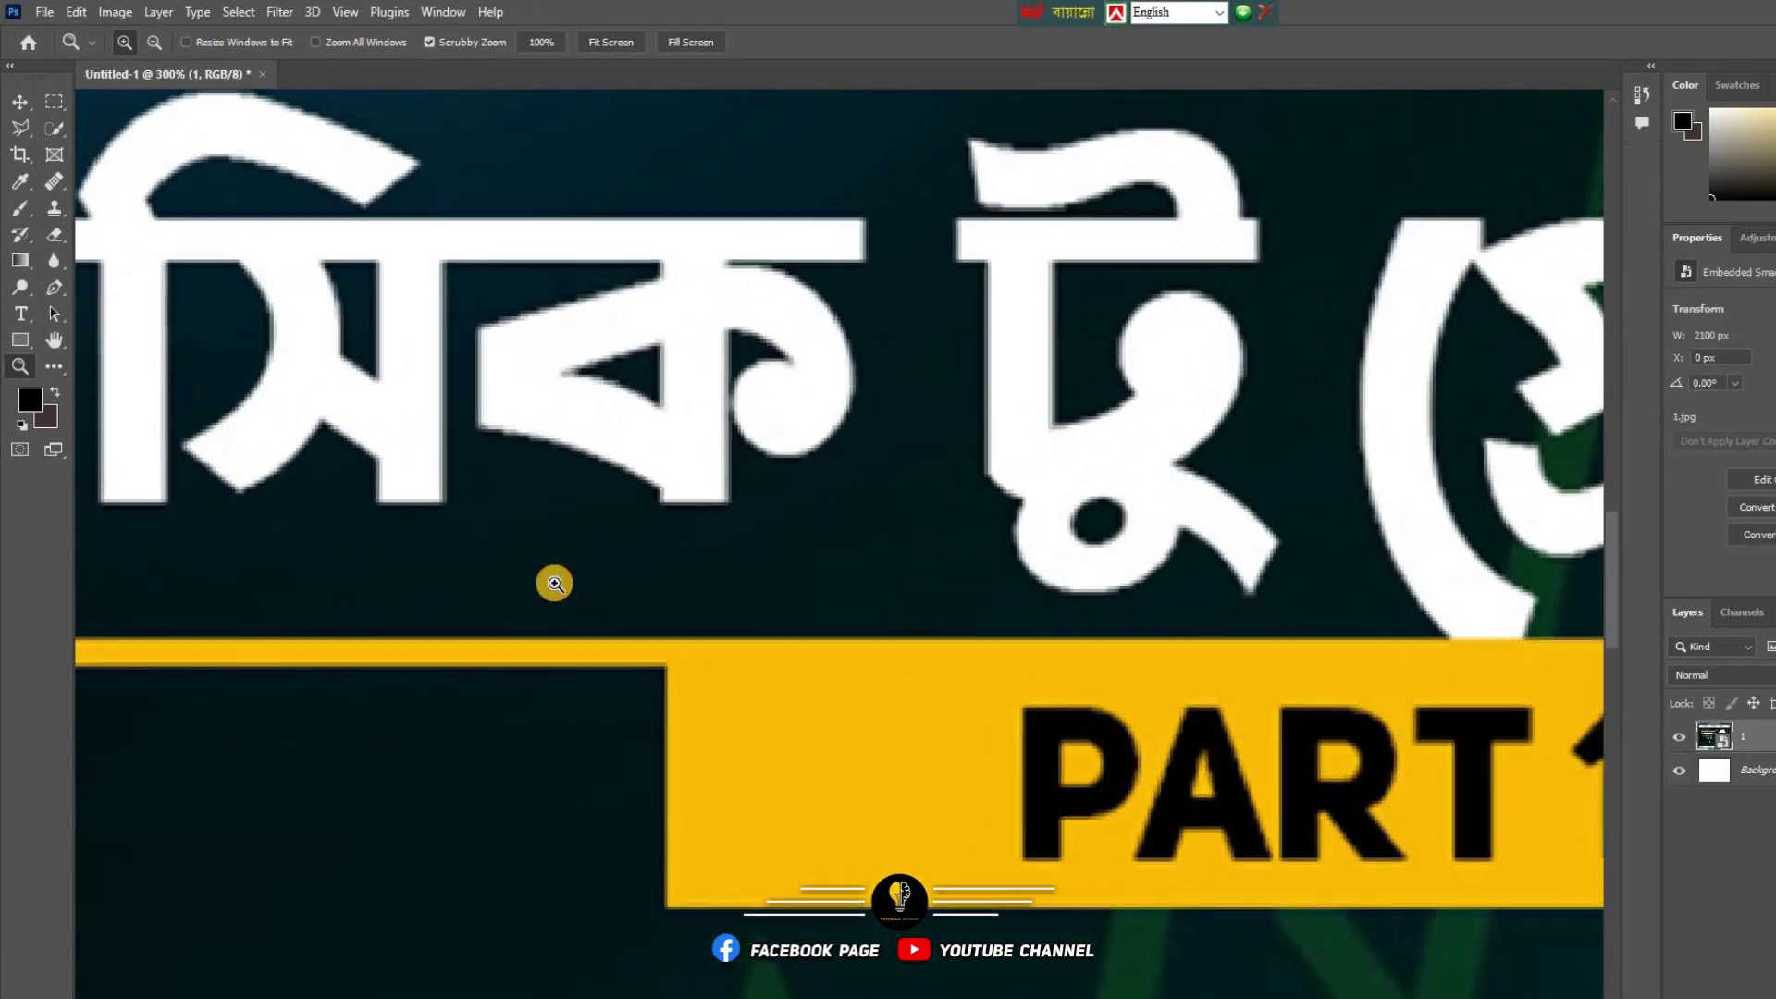
{"action": "left_click", "coordinate": [154, 42]}
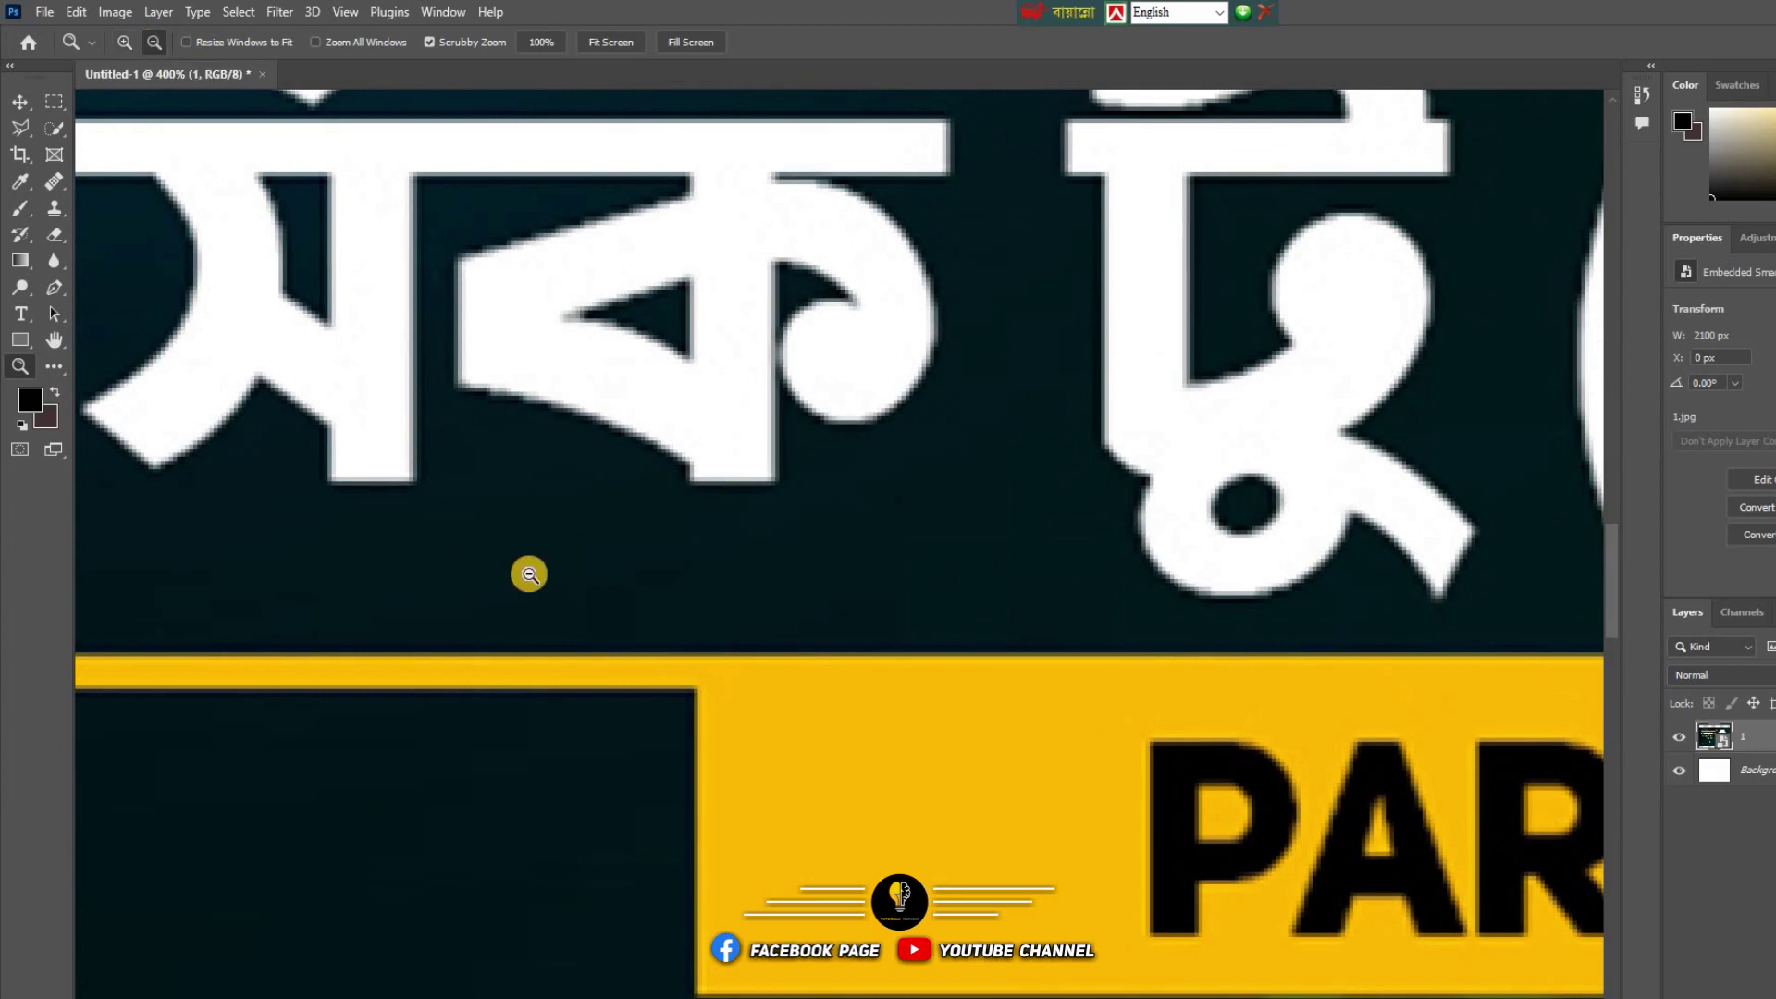
{"action": "left_click", "coordinate": [520, 548]}
{"action": "left_click", "coordinate": [521, 547]}
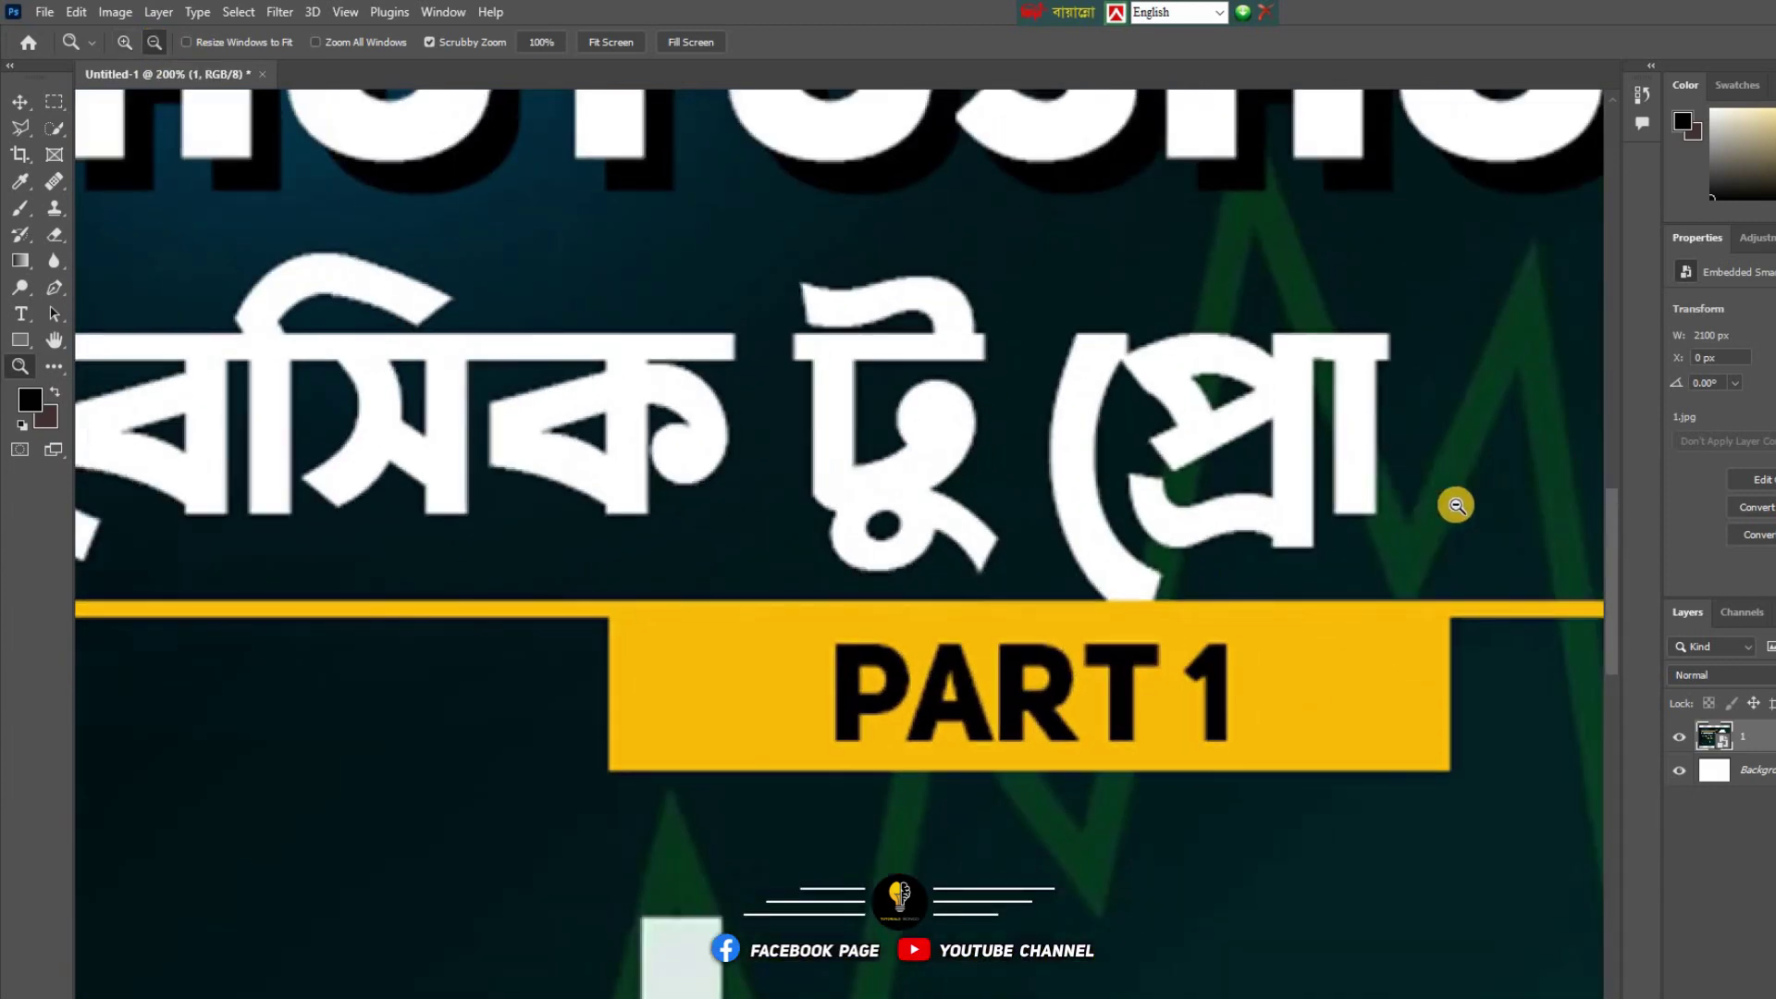
{"action": "left_click", "coordinate": [1456, 506]}
{"action": "left_click", "coordinate": [1457, 506]}
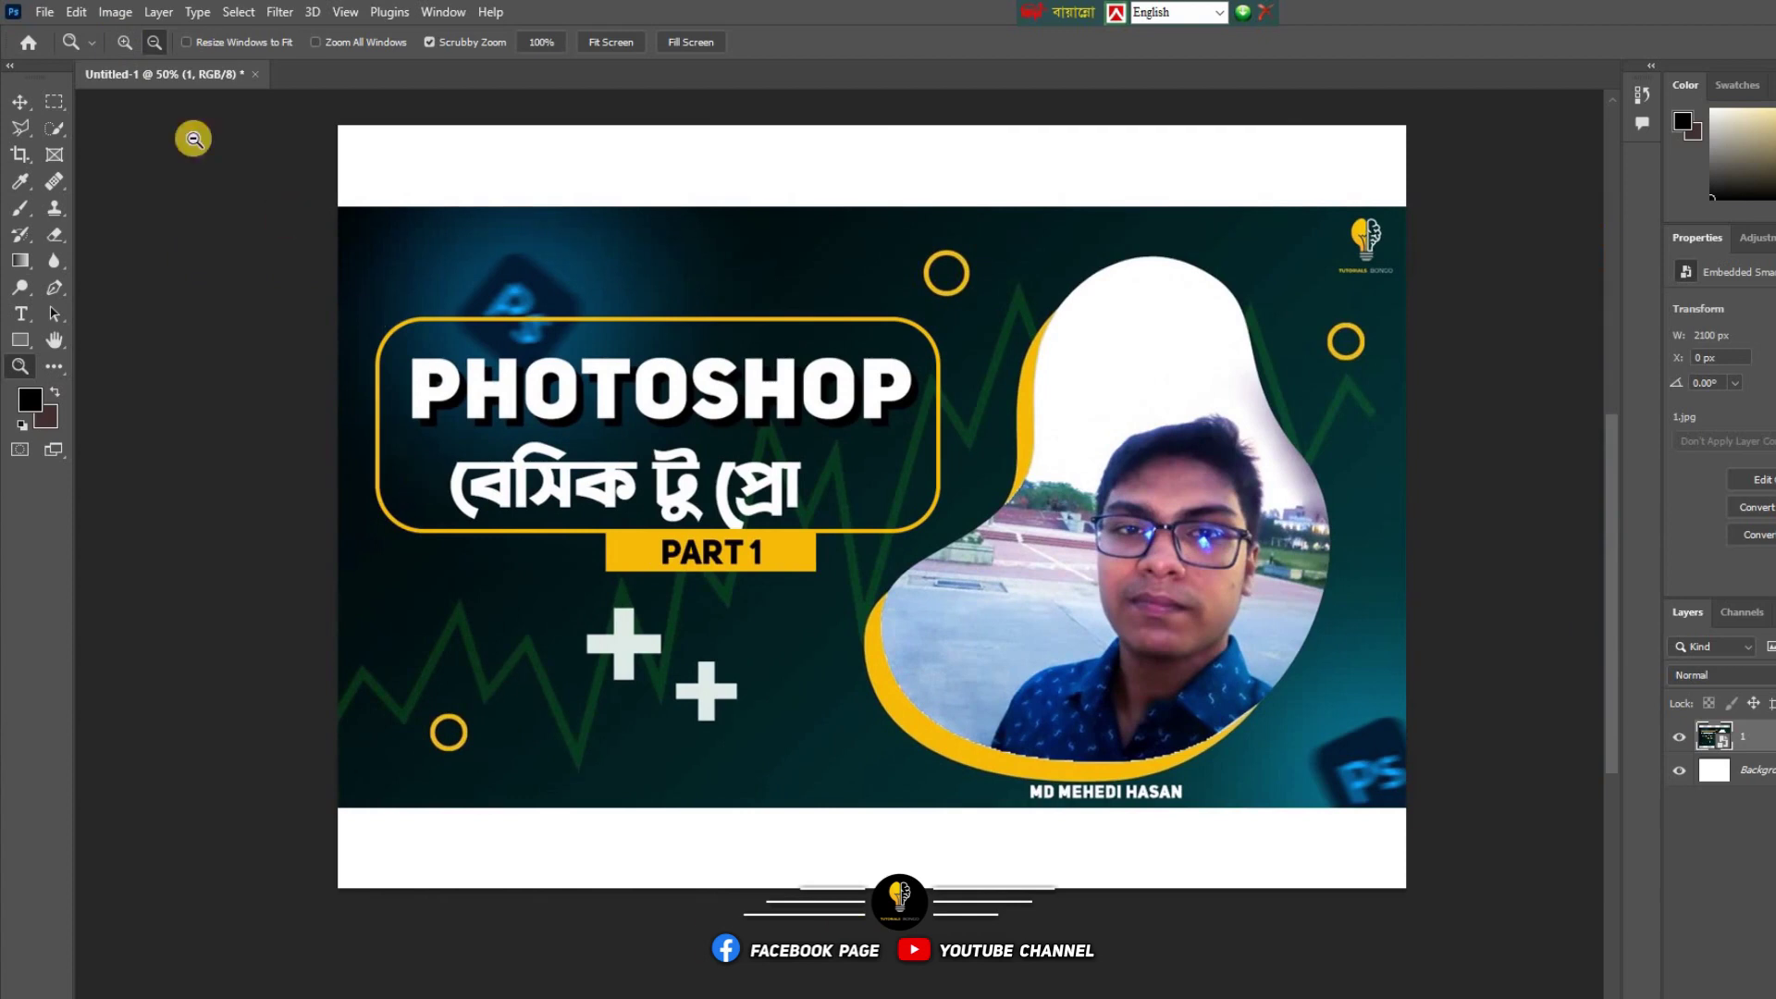
Step: Scrubby-zoom into the Ps icon and settle close on the PHOTOSHOP title
{"action": "left_click", "coordinate": [130, 43]}
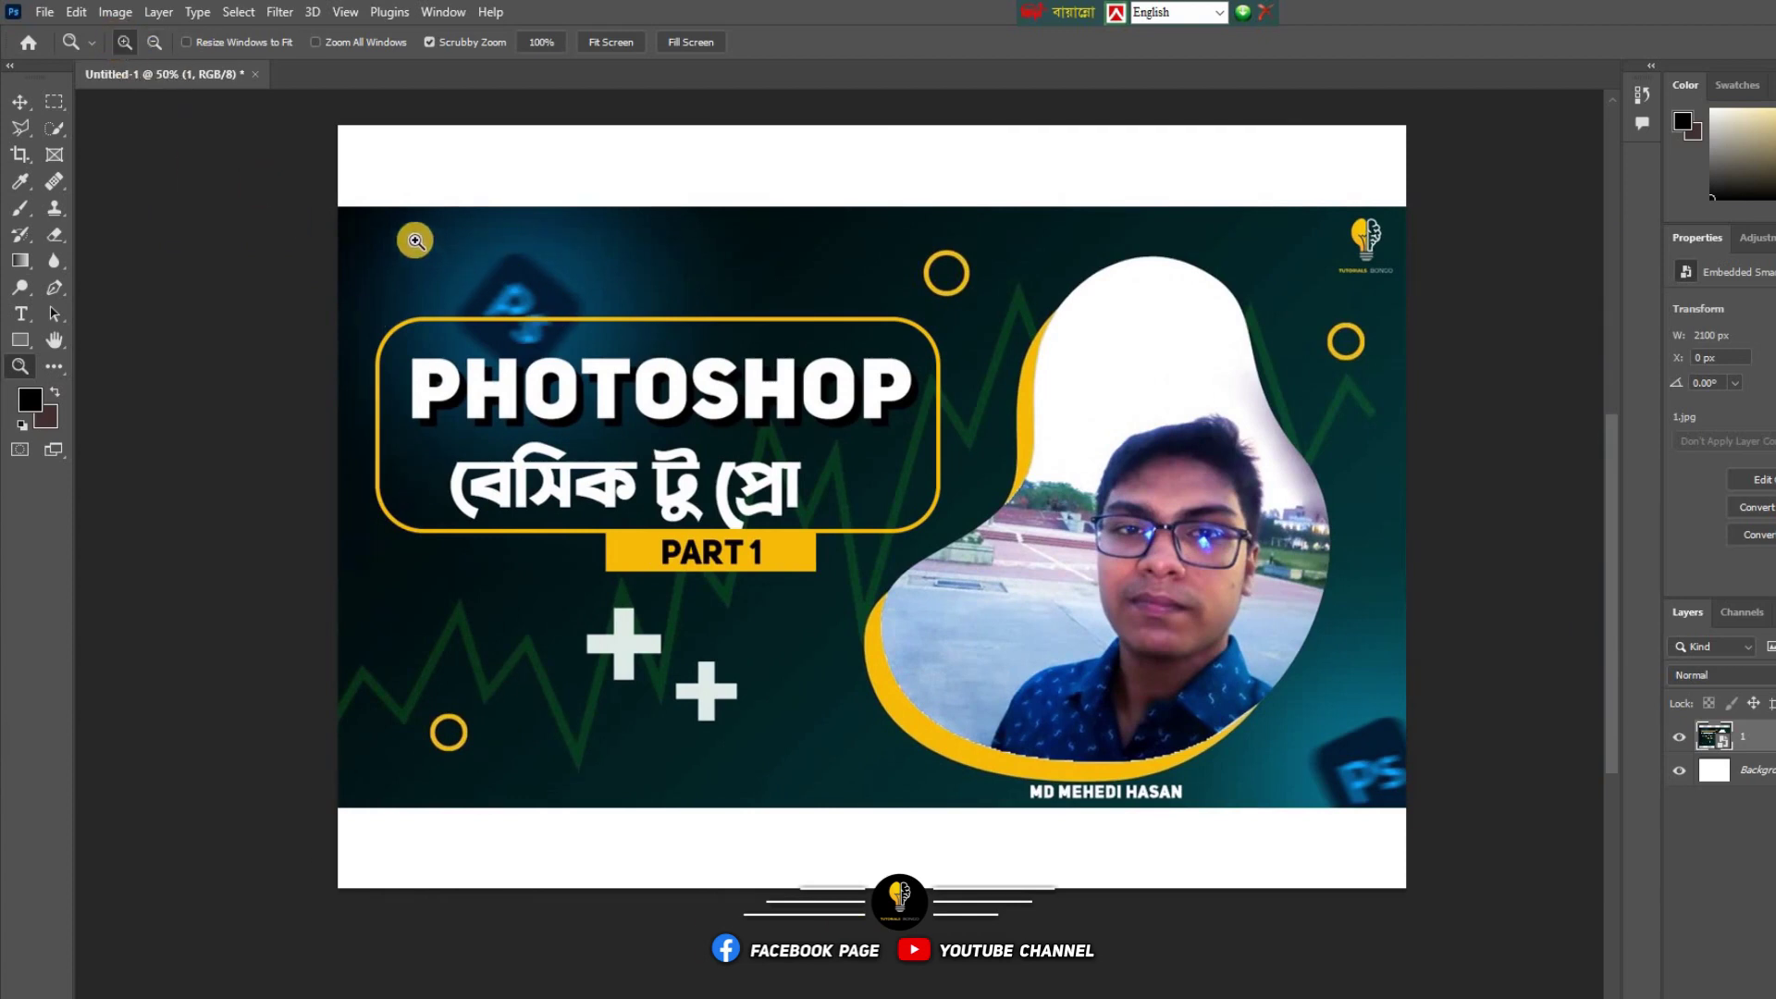
{"action": "mouse_move", "coordinate": [456, 308]}
{"action": "left_mouse_down"}
{"action": "mouse_move", "coordinate": [506, 345]}
{"action": "mouse_move", "coordinate": [389, 347]}
{"action": "left_mouse_up"}
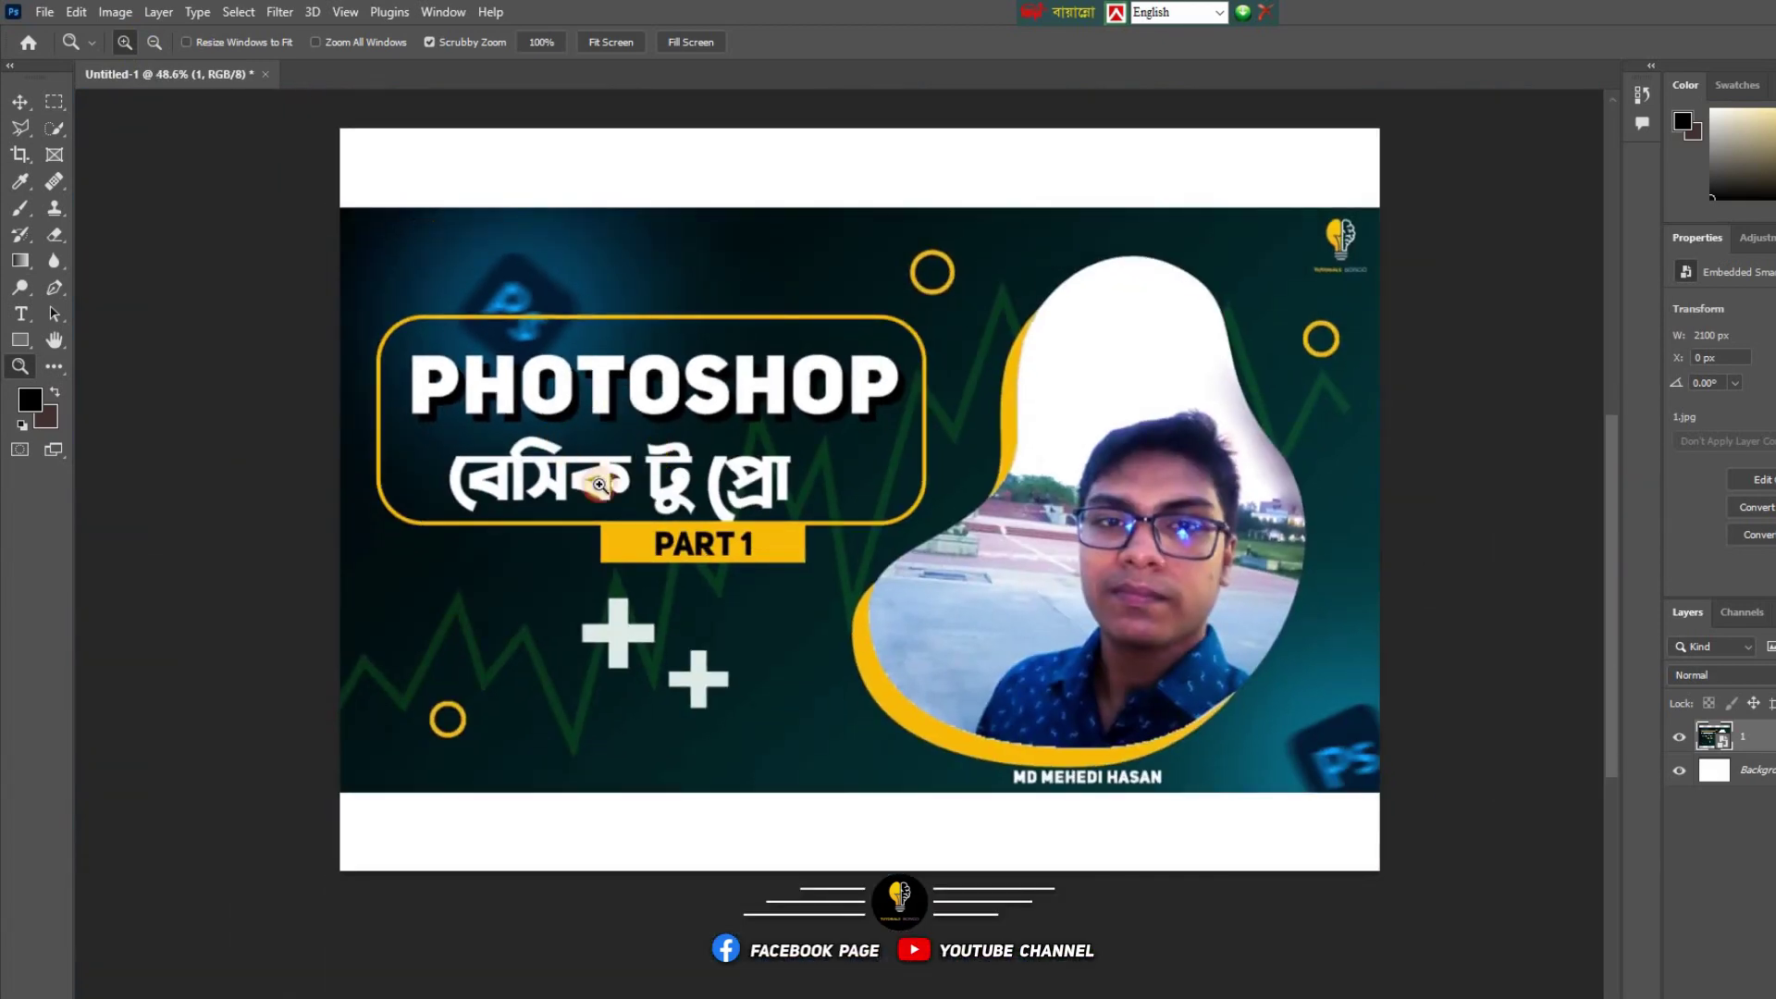
{"action": "mouse_move", "coordinate": [599, 485]}
{"action": "left_mouse_down"}
{"action": "mouse_move", "coordinate": [627, 524]}
{"action": "mouse_move", "coordinate": [544, 419]}
{"action": "mouse_move", "coordinate": [585, 483]}
{"action": "left_mouse_up"}
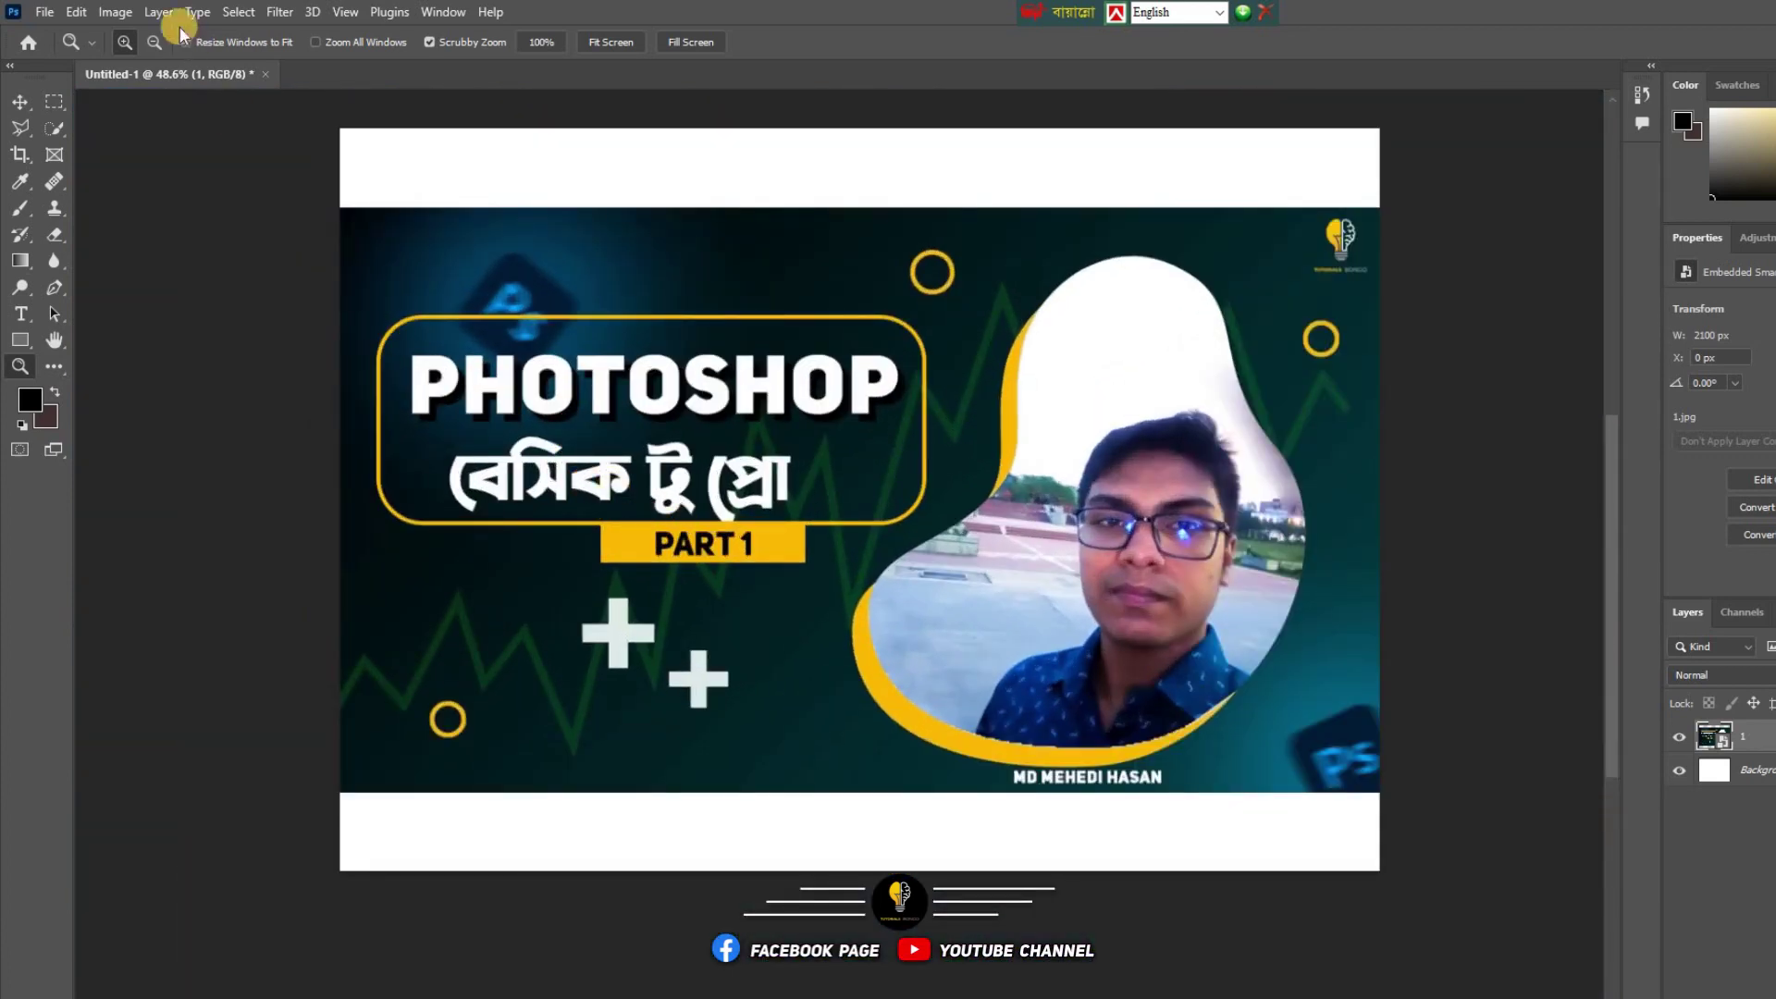
Step: Use scroll-wheel zoom and the scrollbars to frame the title and portrait up close
{"action": "left_click", "coordinate": [22, 98]}
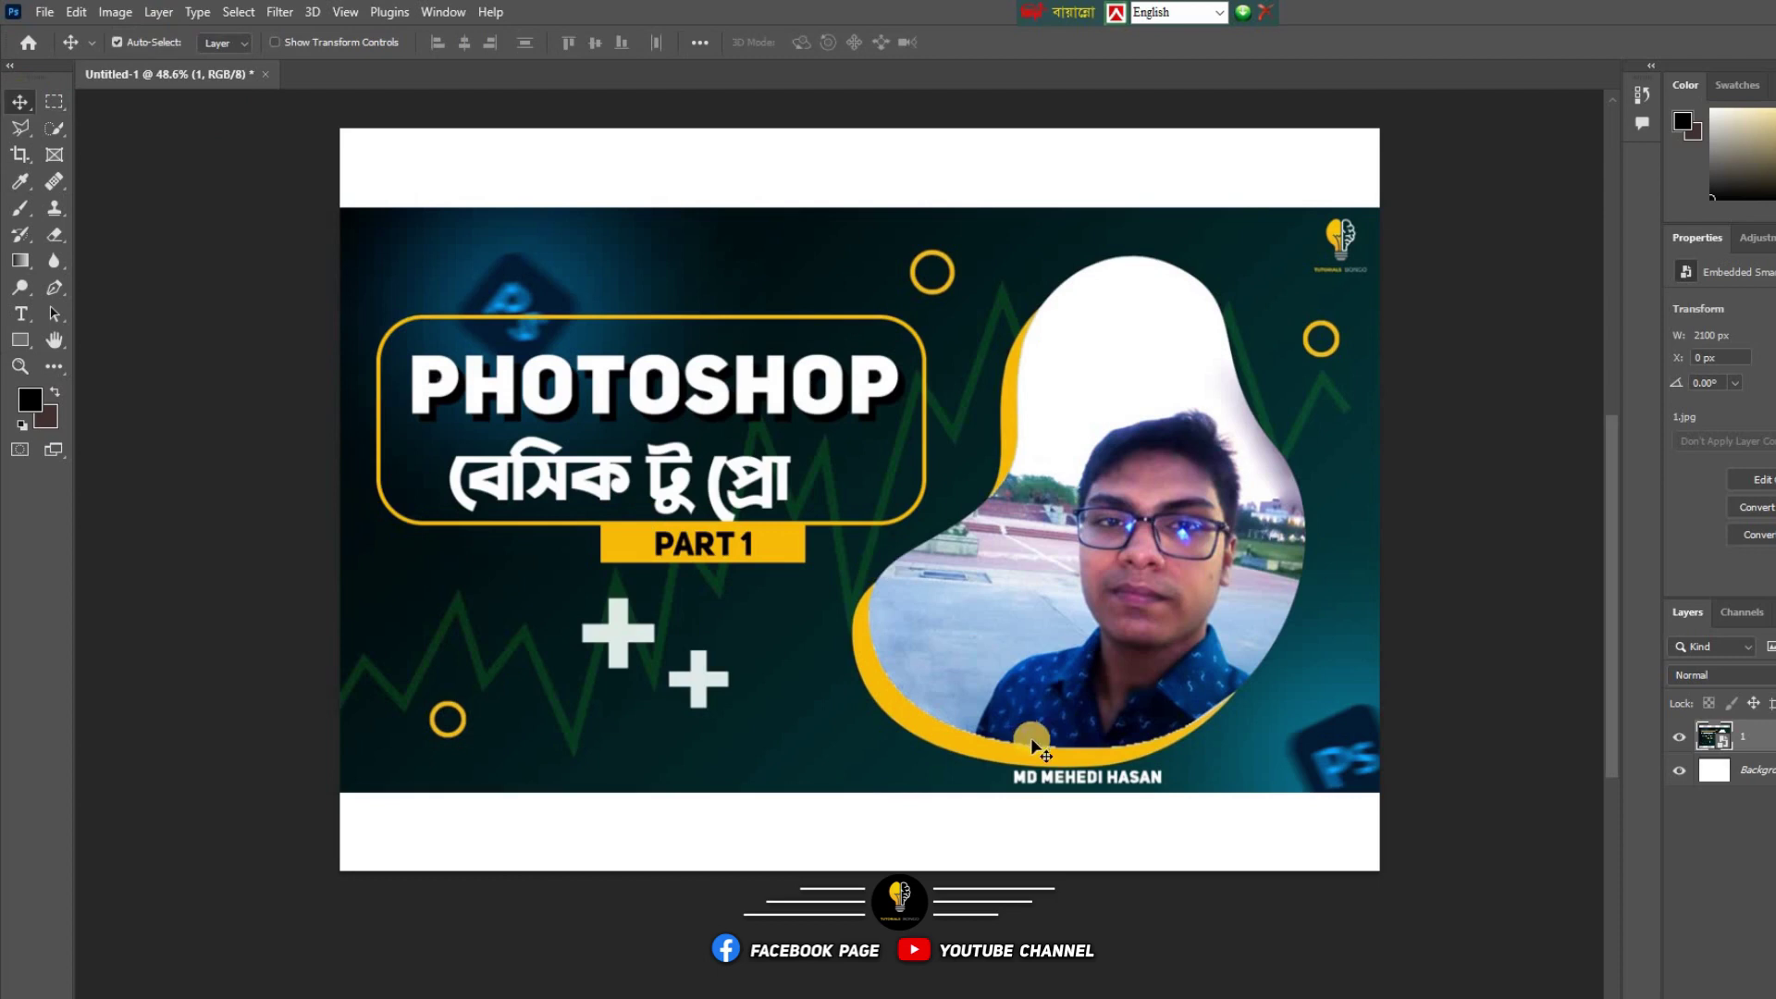
{"action": "scroll", "coordinate": [1021, 722], "scroll_direction": "up", "scroll_amount": 1}
{"action": "scroll", "coordinate": [836, 581], "scroll_direction": "right", "scroll_amount": 1}
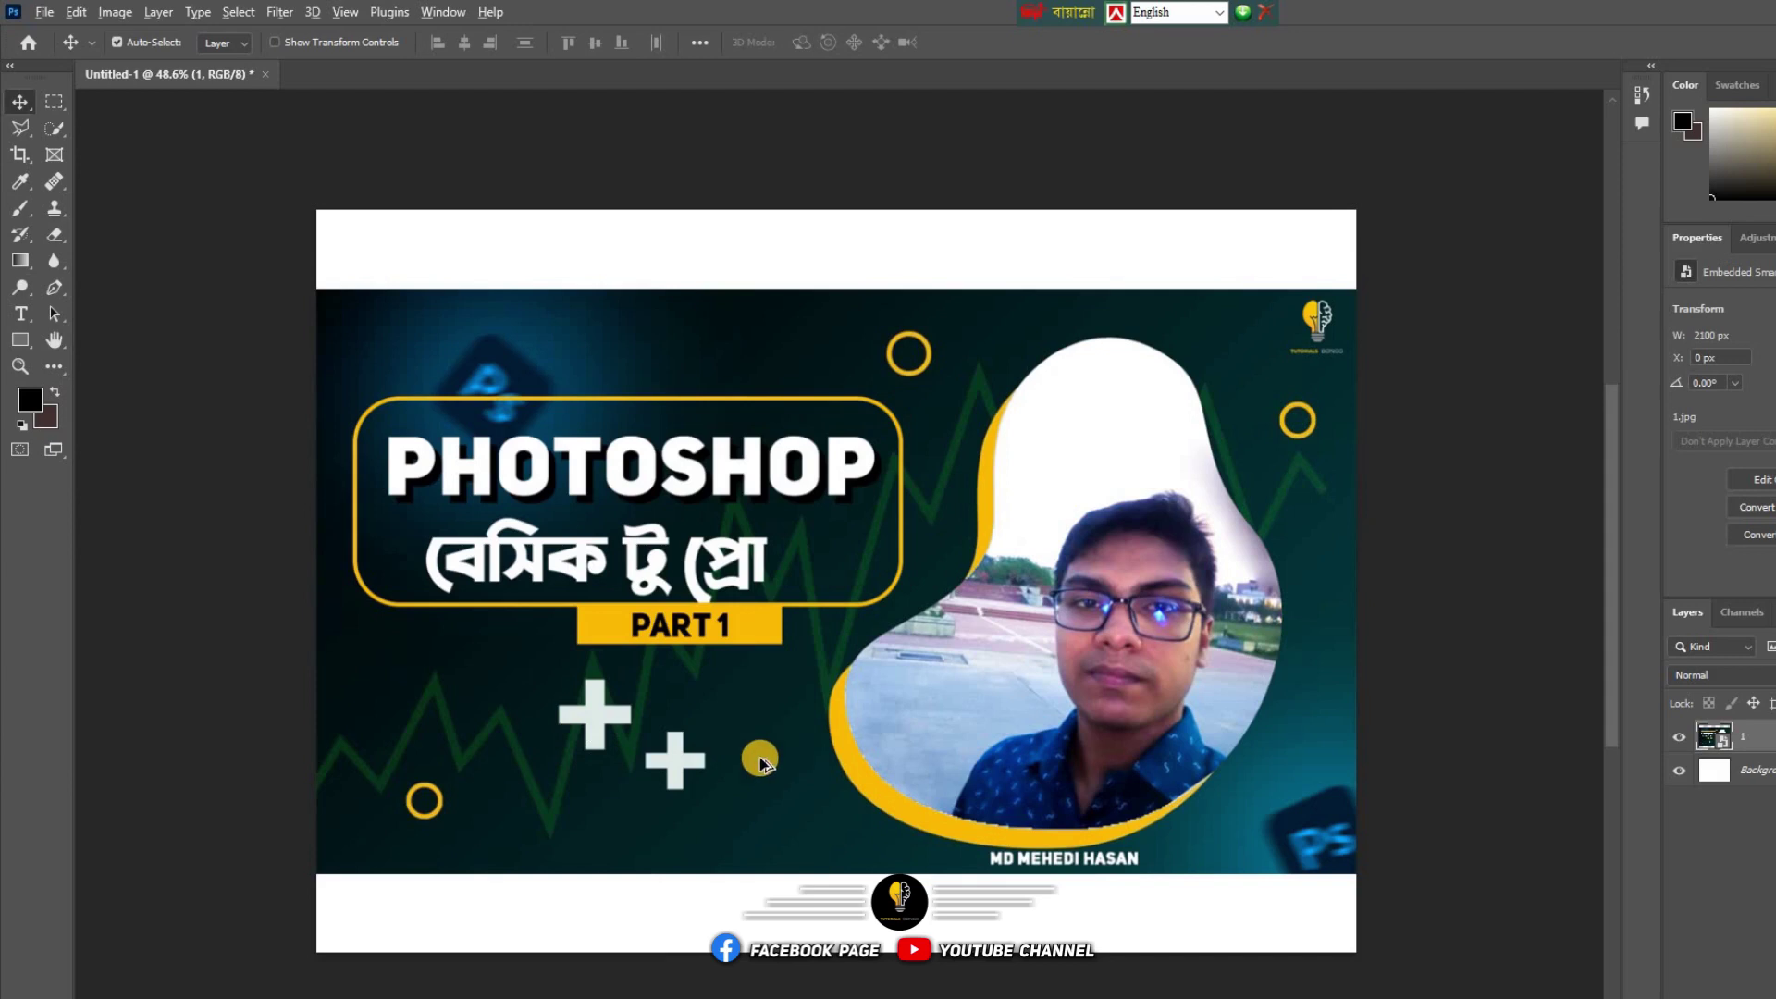
{"action": "scroll", "coordinate": [760, 761], "scroll_direction": "up", "scroll_amount": 2}
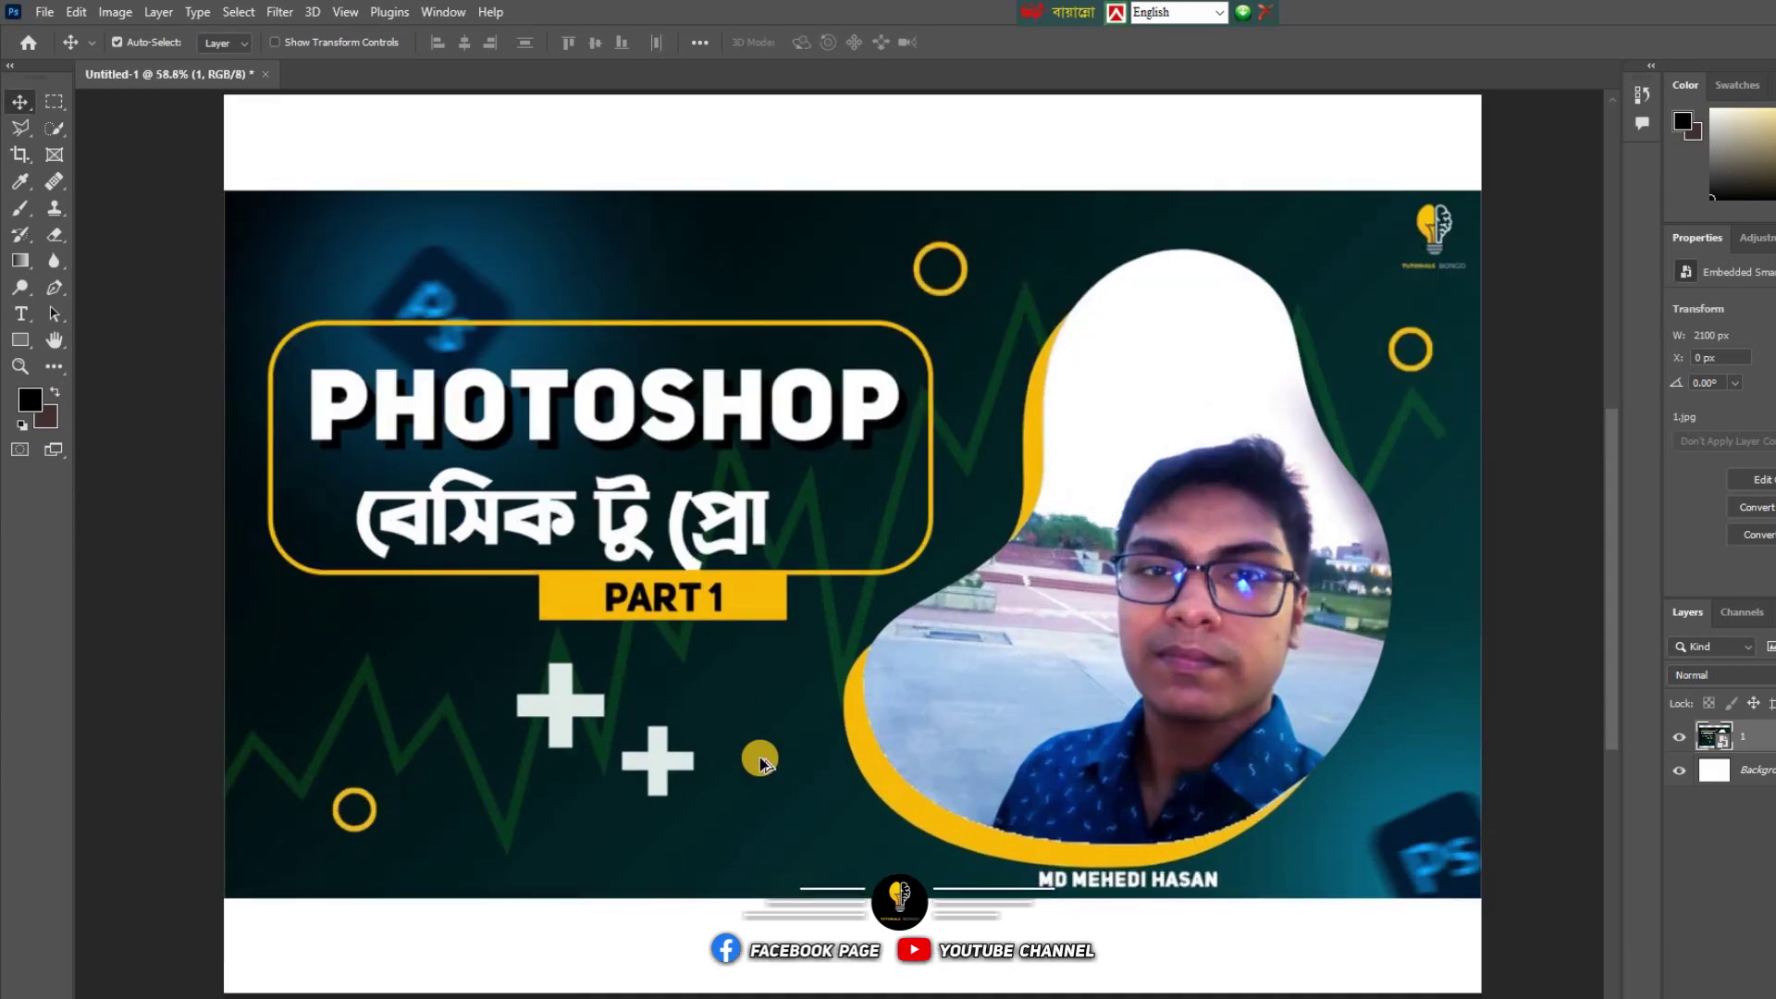
{"action": "scroll", "coordinate": [760, 760], "scroll_direction": "up", "scroll_amount": 2}
{"action": "scroll", "coordinate": [761, 760], "scroll_direction": "up", "scroll_amount": 2}
{"action": "scroll", "coordinate": [761, 760], "scroll_direction": "up", "scroll_amount": 2}
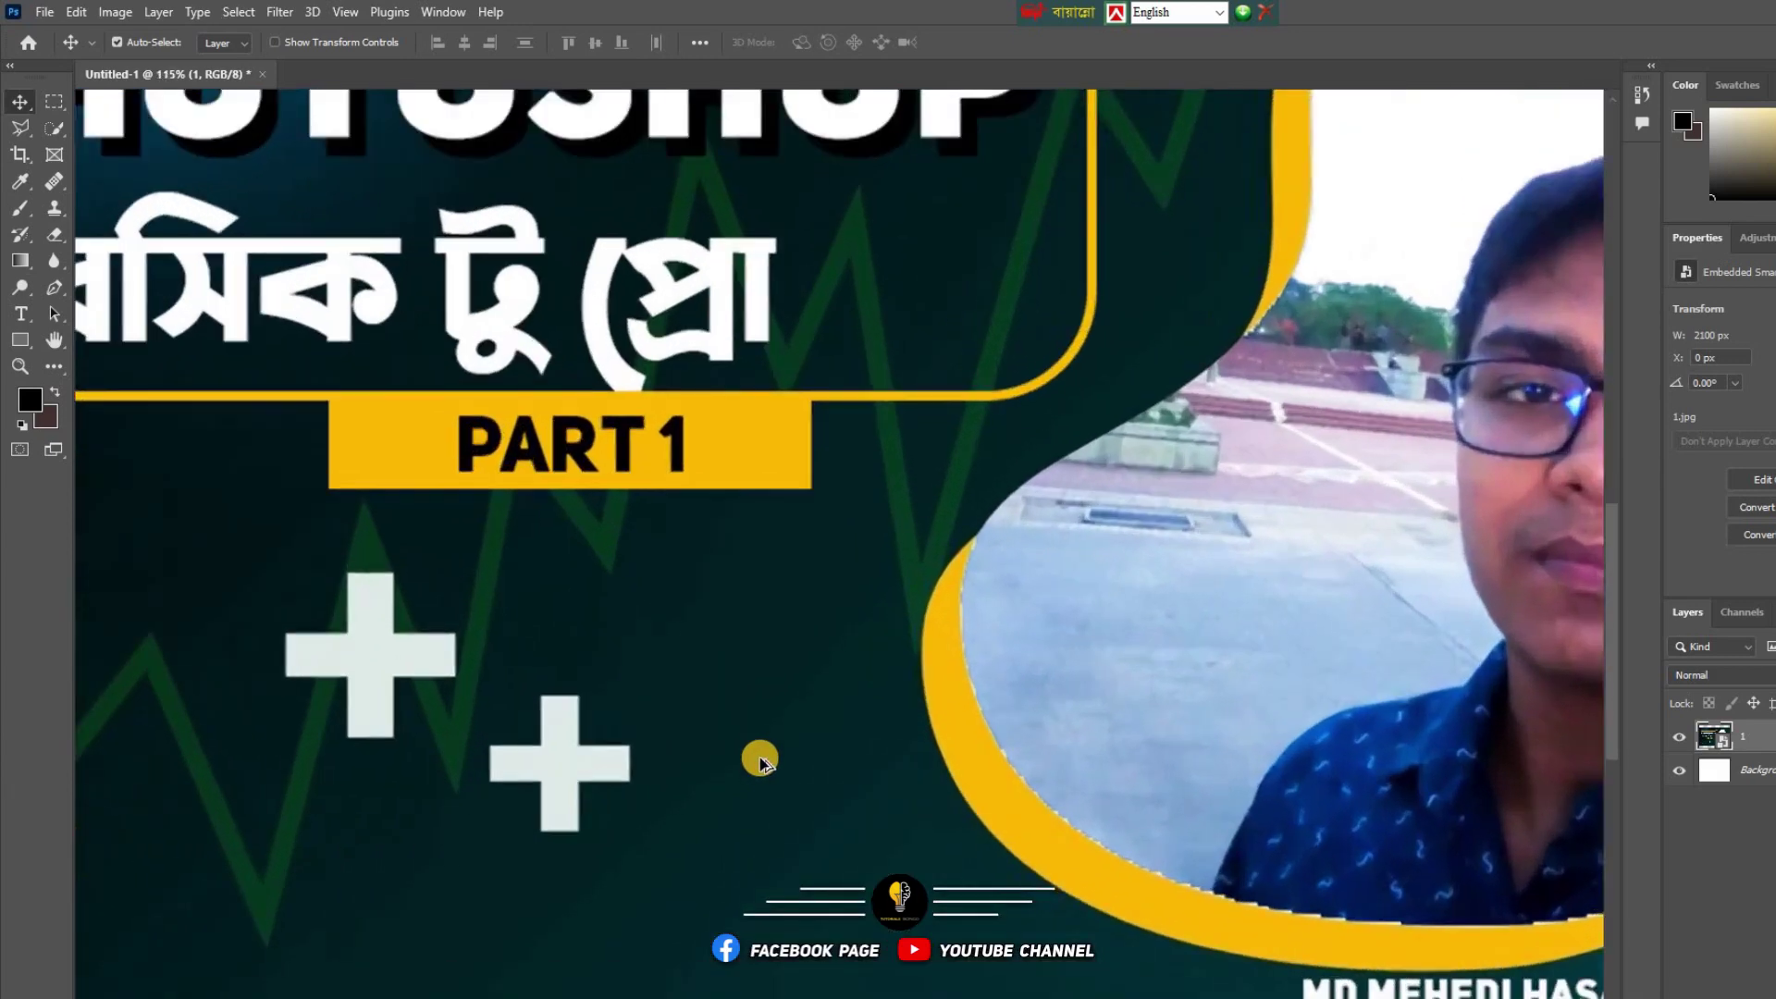
{"action": "scroll", "coordinate": [757, 757], "scroll_direction": "up", "scroll_amount": 1}
{"action": "scroll", "coordinate": [751, 754], "scroll_direction": "up", "scroll_amount": 2}
{"action": "scroll", "coordinate": [748, 752], "scroll_direction": "down", "scroll_amount": 2}
{"action": "scroll", "coordinate": [745, 752], "scroll_direction": "down", "scroll_amount": 3}
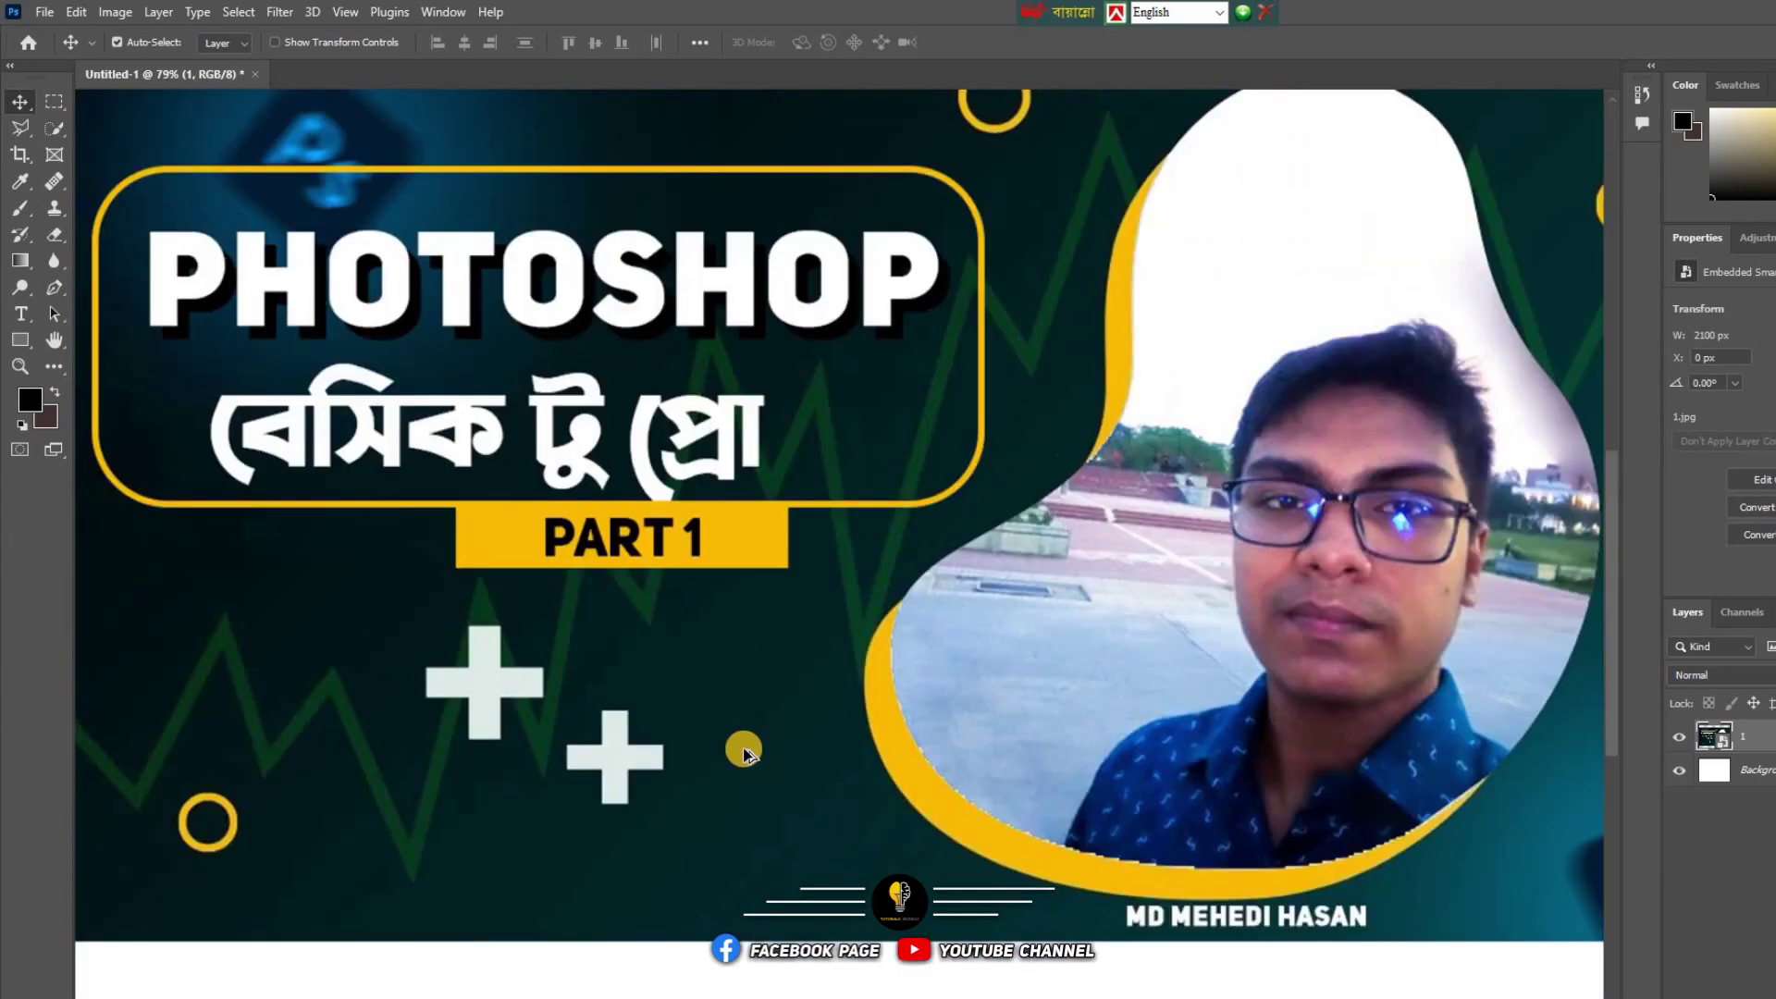
{"action": "scroll", "coordinate": [741, 755], "scroll_direction": "down", "scroll_amount": 2}
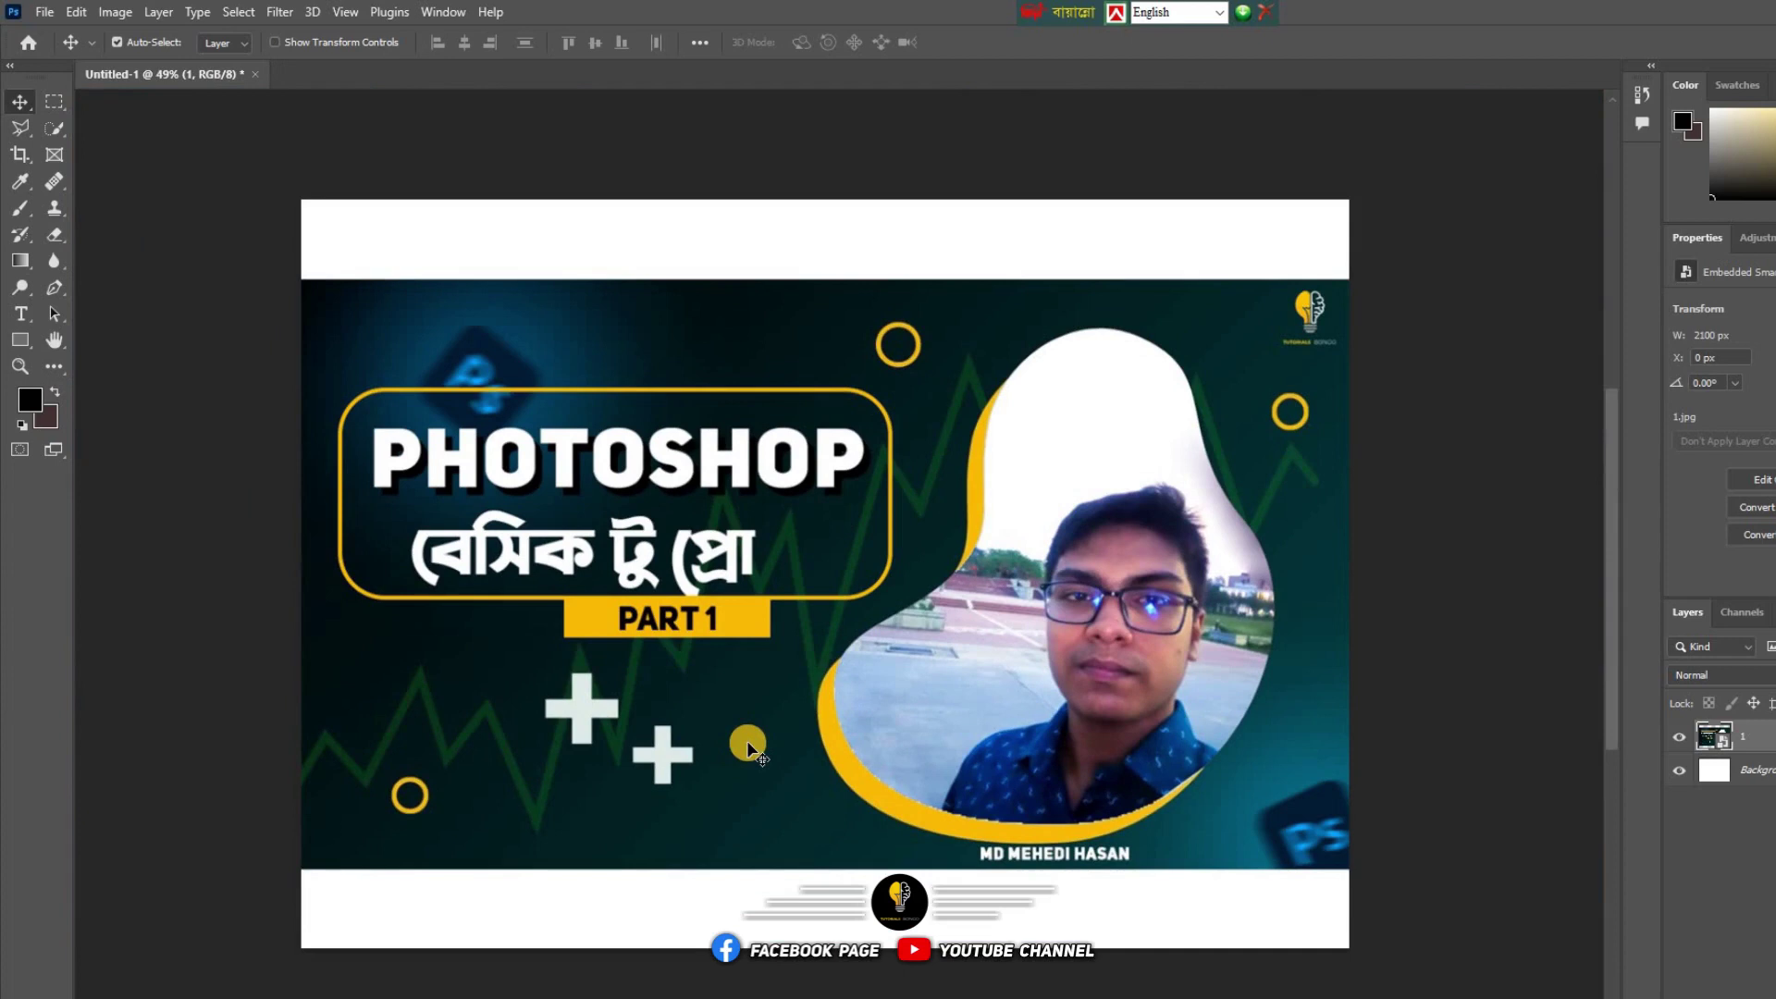
{"action": "scroll", "coordinate": [747, 745], "scroll_direction": "up", "scroll_amount": 1}
{"action": "scroll", "coordinate": [738, 742], "scroll_direction": "up", "scroll_amount": 1}
{"action": "scroll", "coordinate": [745, 738], "scroll_direction": "up", "scroll_amount": 1}
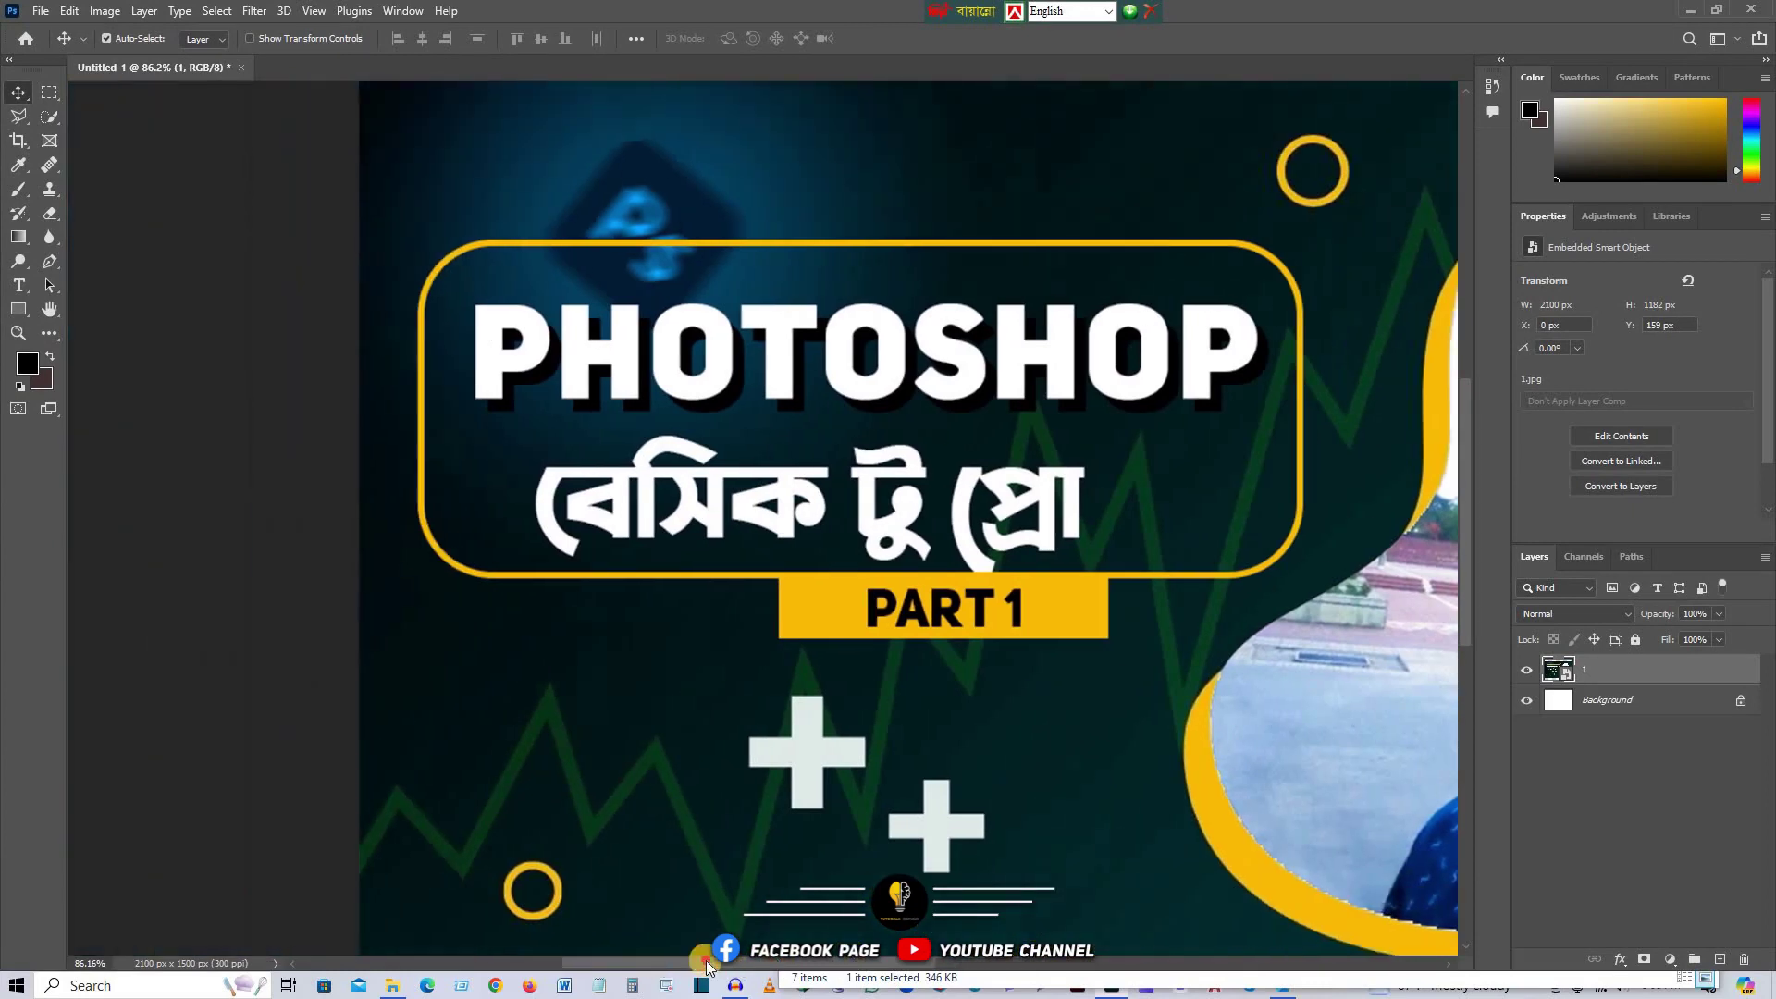
{"action": "left_click_drag", "start_coordinate": [730, 967], "coordinate": [871, 967]}
{"action": "mouse_move", "coordinate": [1458, 536]}
{"action": "left_mouse_down"}
{"action": "mouse_move", "coordinate": [1448, 340]}
{"action": "mouse_move", "coordinate": [1476, 551]}
{"action": "mouse_move", "coordinate": [1448, 560]}
{"action": "left_mouse_up"}
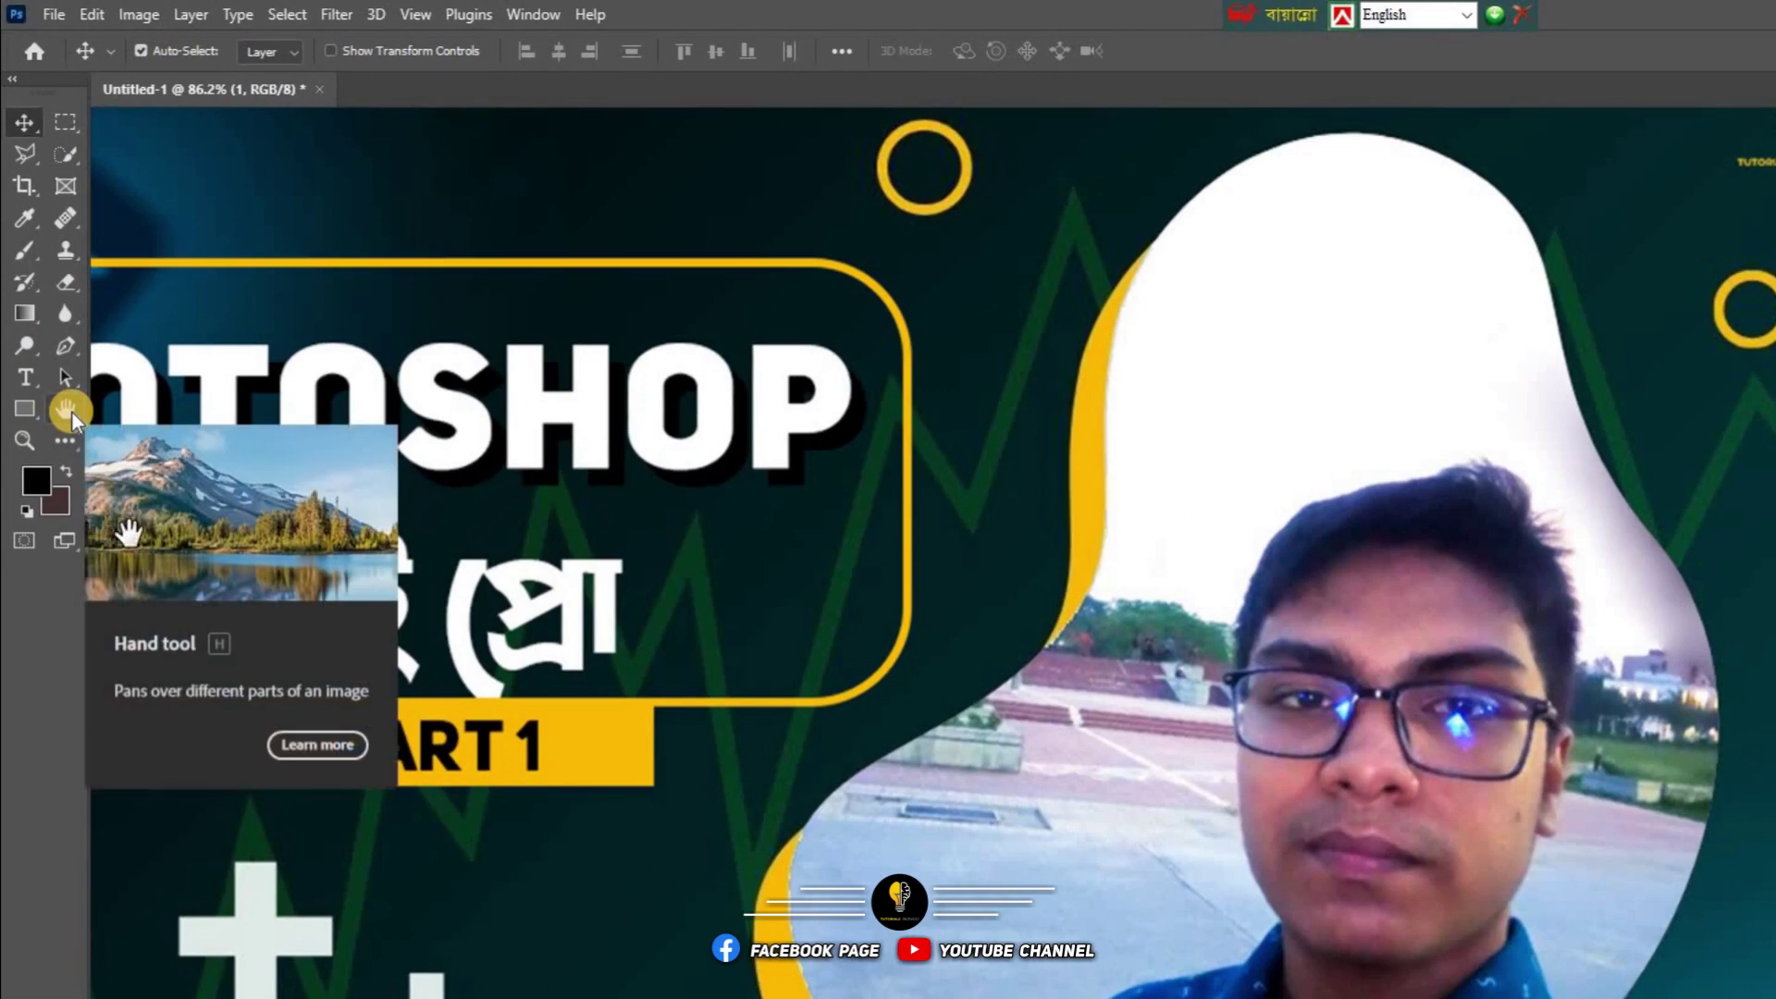
Step: Pan around the title, PART 1 banner and photo, then zoom out to about 59%
{"action": "left_click", "coordinate": [66, 408]}
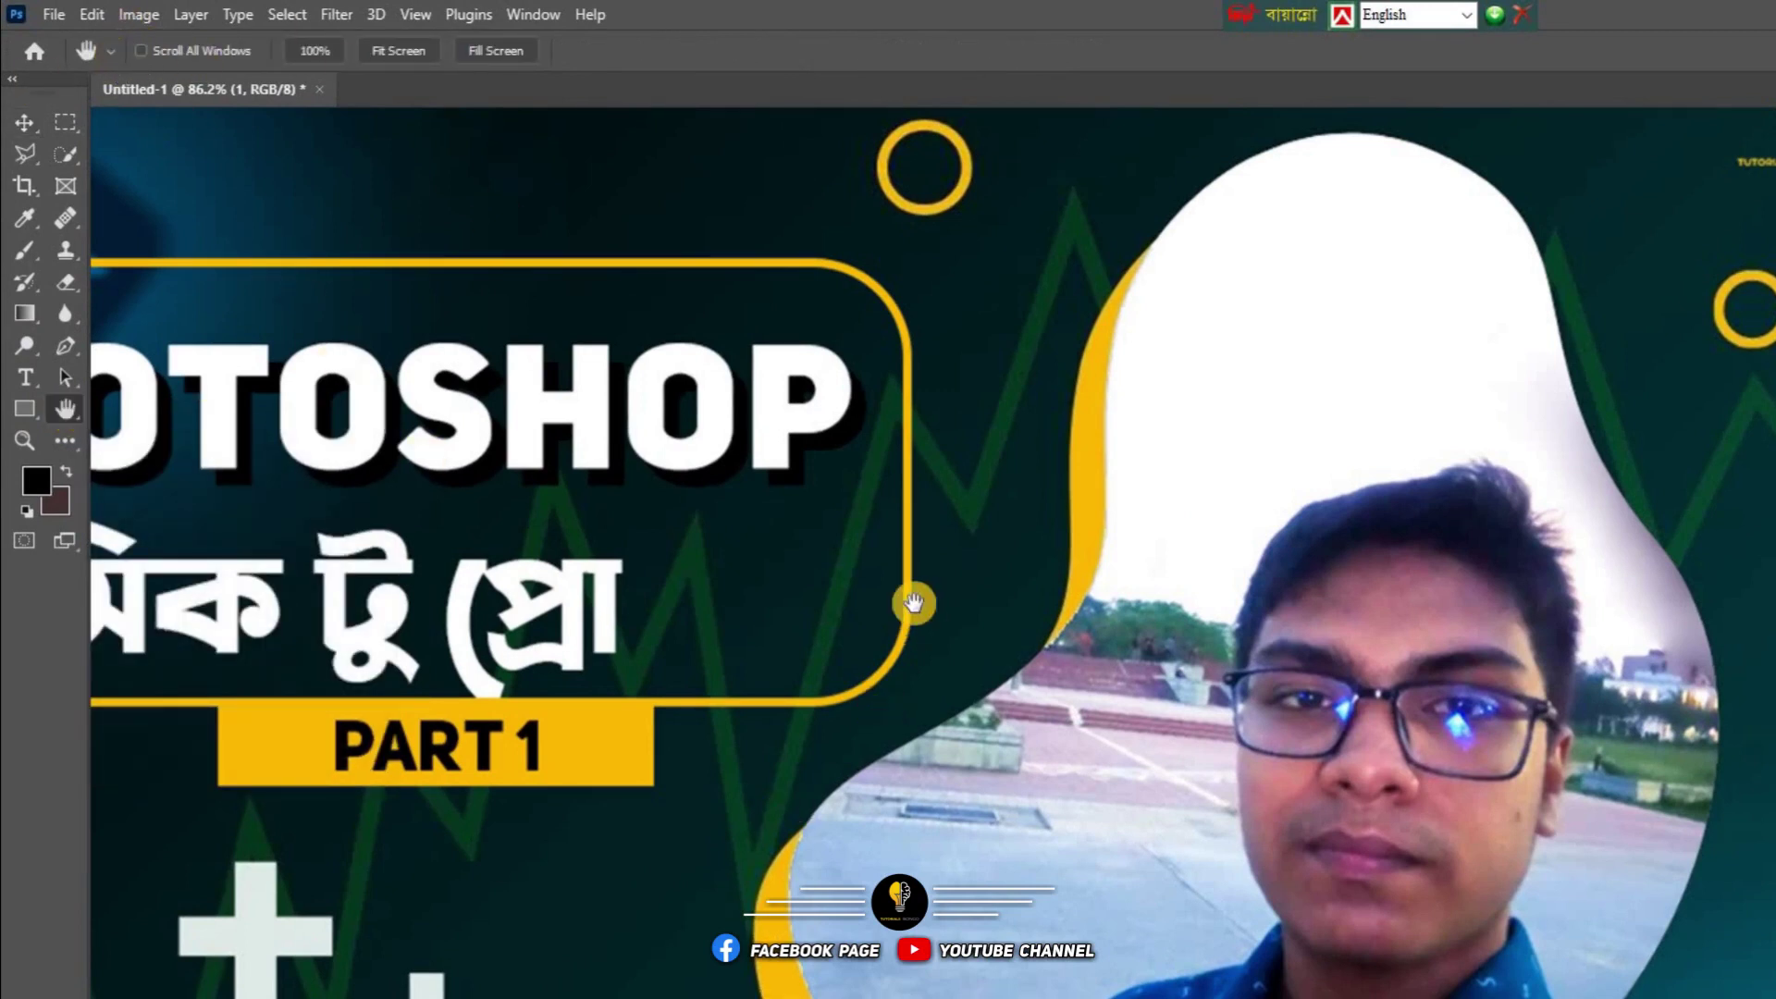
{"action": "mouse_move", "coordinate": [821, 587]}
{"action": "left_mouse_down"}
{"action": "mouse_move", "coordinate": [1439, 612]}
{"action": "mouse_move", "coordinate": [1059, 299]}
{"action": "mouse_move", "coordinate": [936, 745]}
{"action": "mouse_move", "coordinate": [1011, 919]}
{"action": "mouse_move", "coordinate": [1000, 601]}
{"action": "left_mouse_up"}
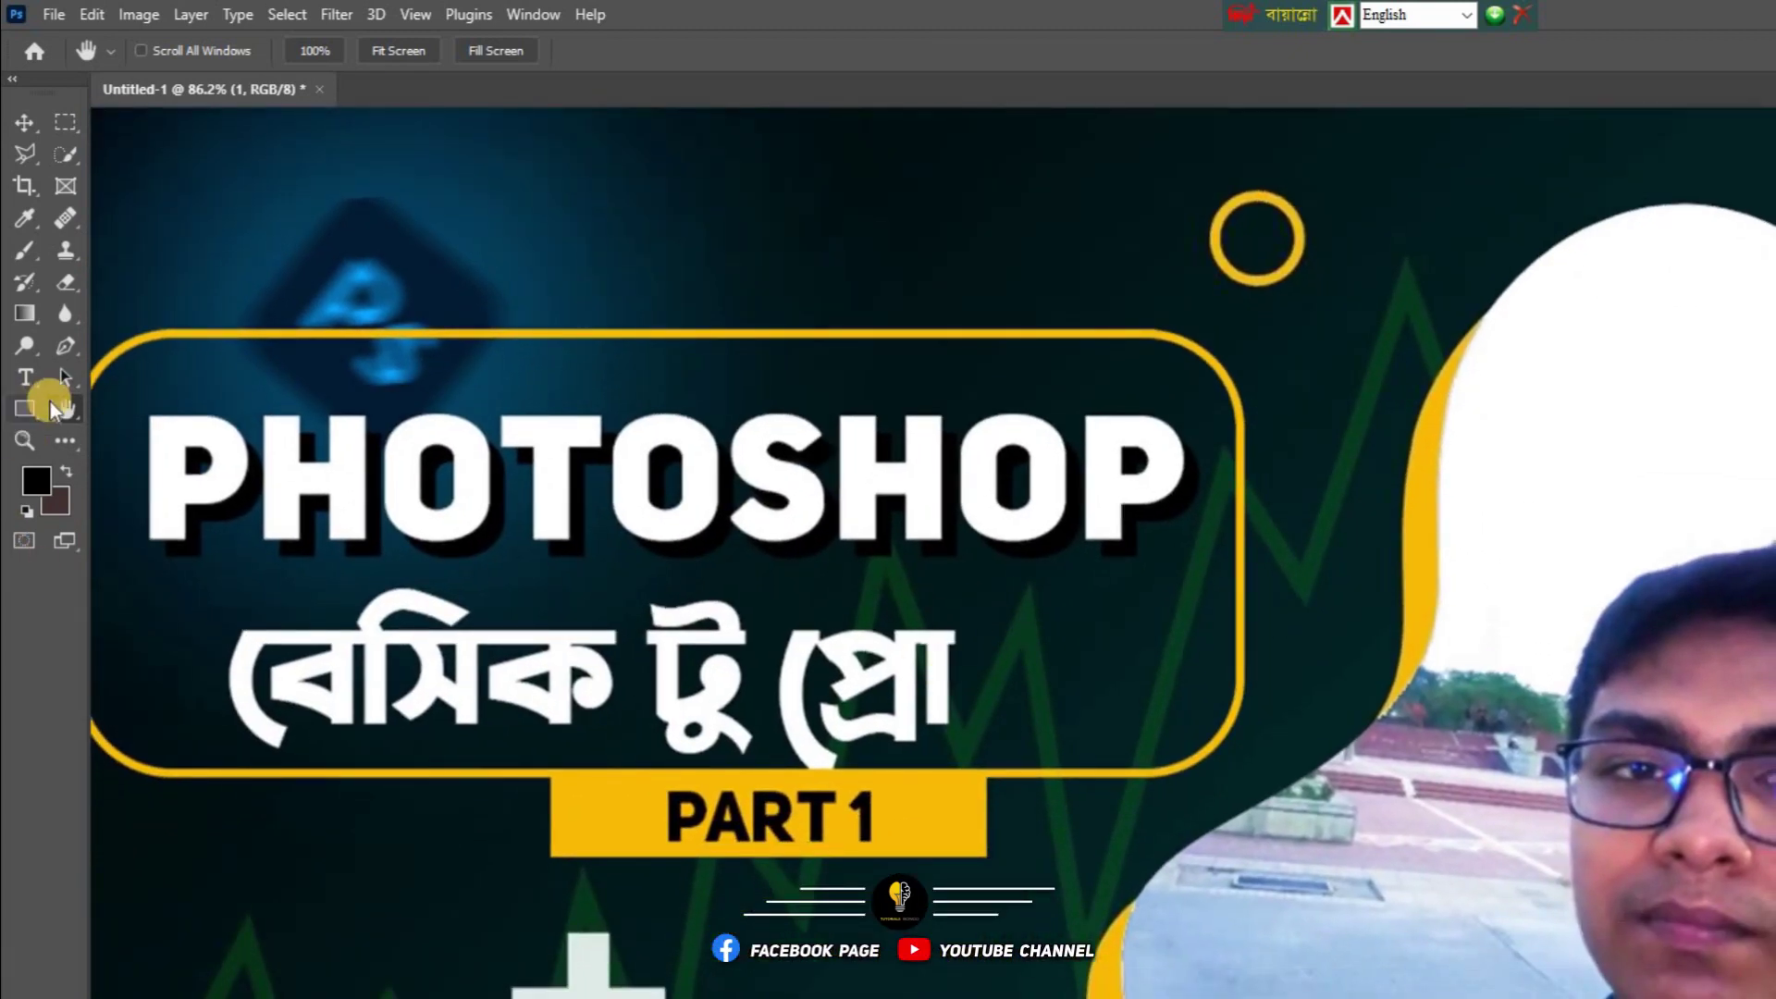
{"action": "left_click", "coordinate": [19, 119]}
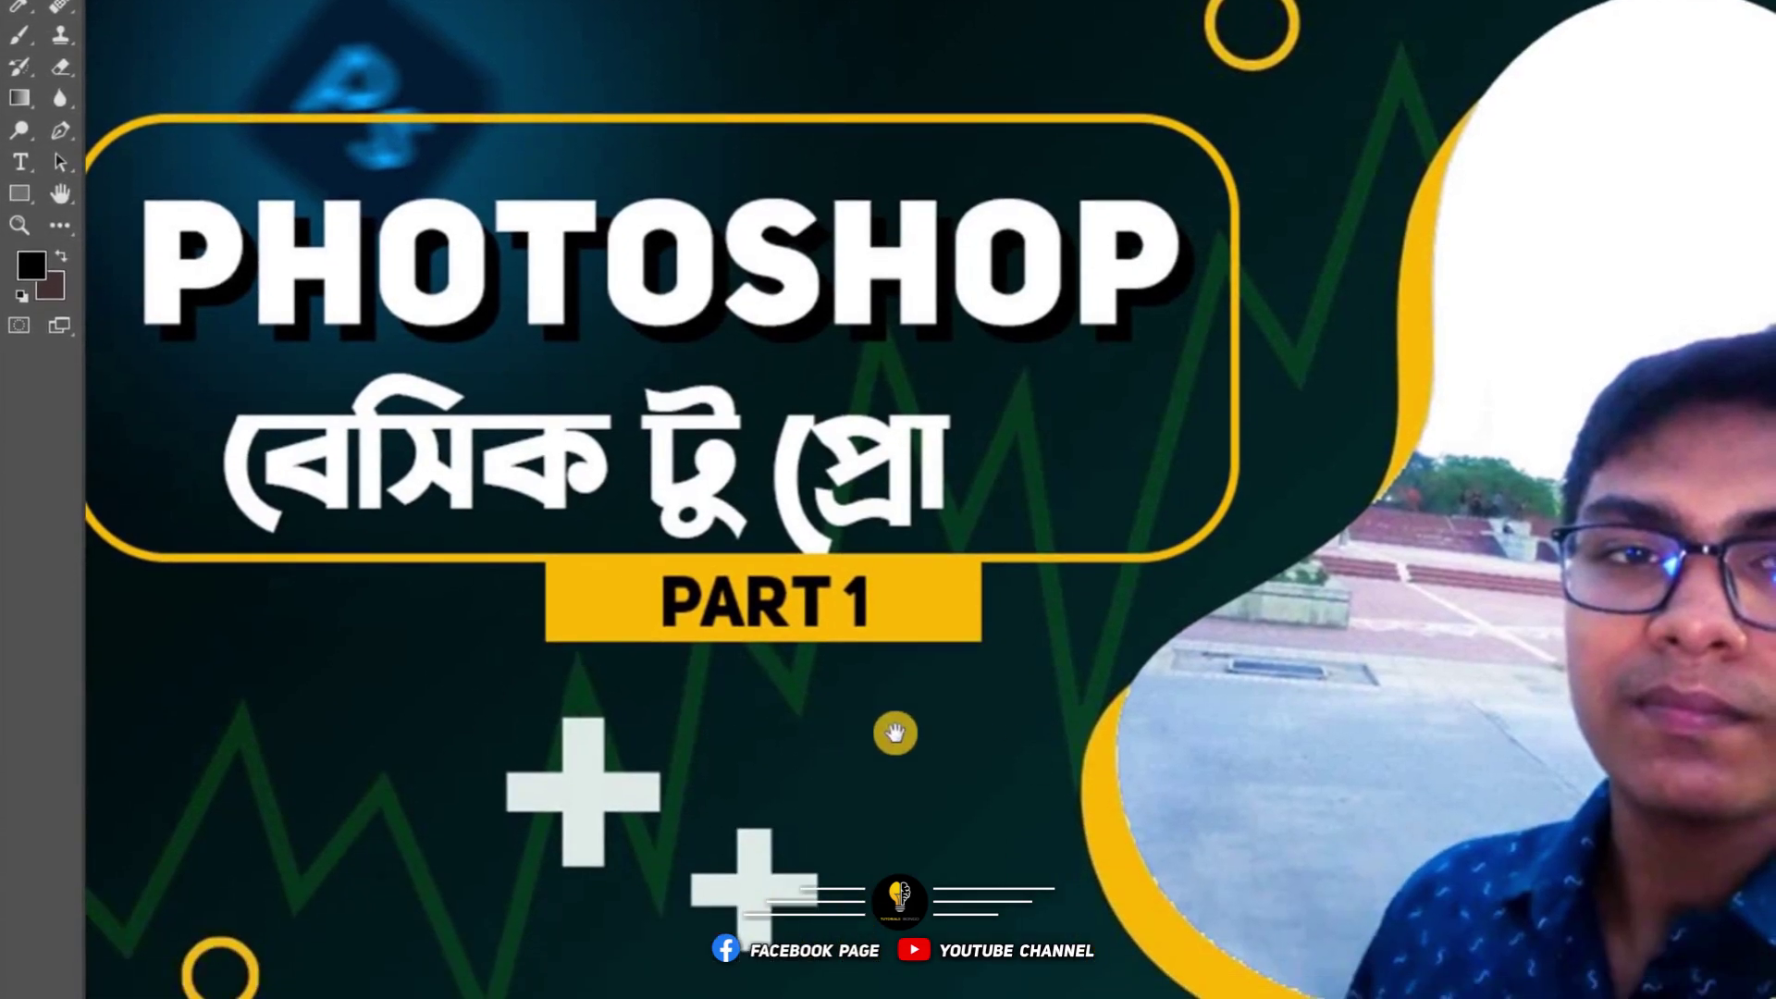
{"action": "mouse_move", "coordinate": [895, 733]}
{"action": "left_mouse_down"}
{"action": "mouse_move", "coordinate": [997, 445]}
{"action": "mouse_move", "coordinate": [978, 575]}
{"action": "left_mouse_up"}
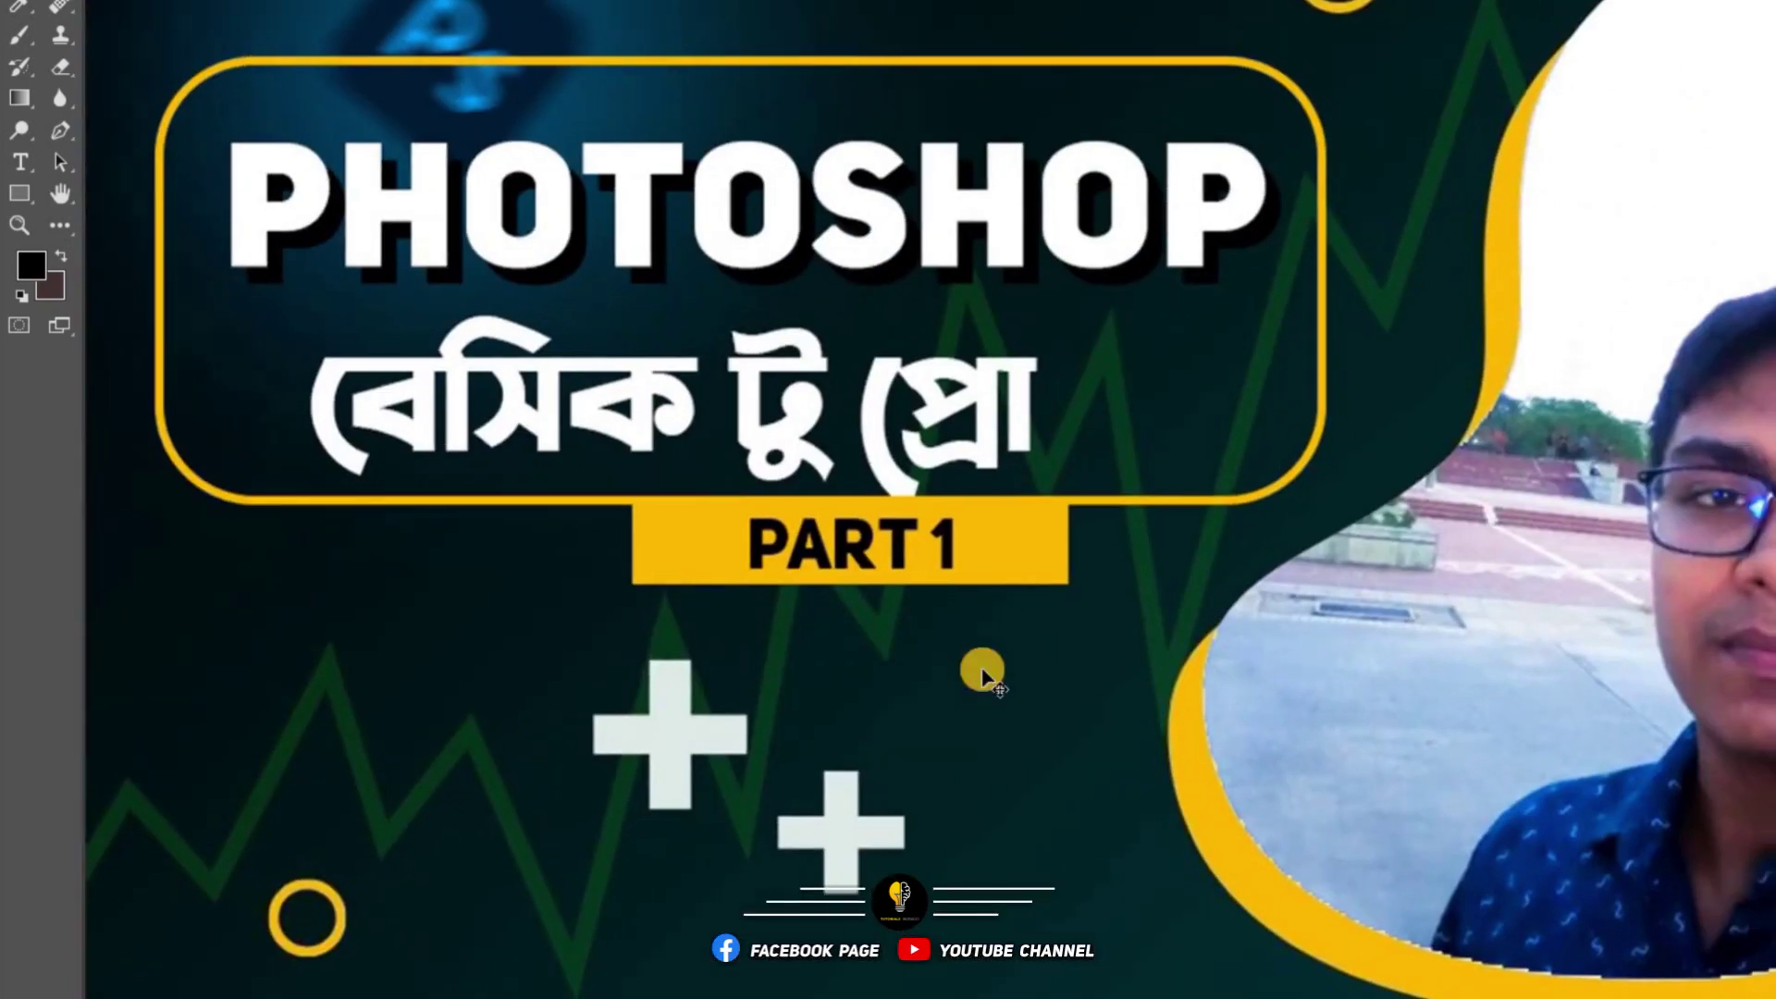
{"action": "scroll", "coordinate": [982, 674], "scroll_direction": "down", "scroll_amount": 1}
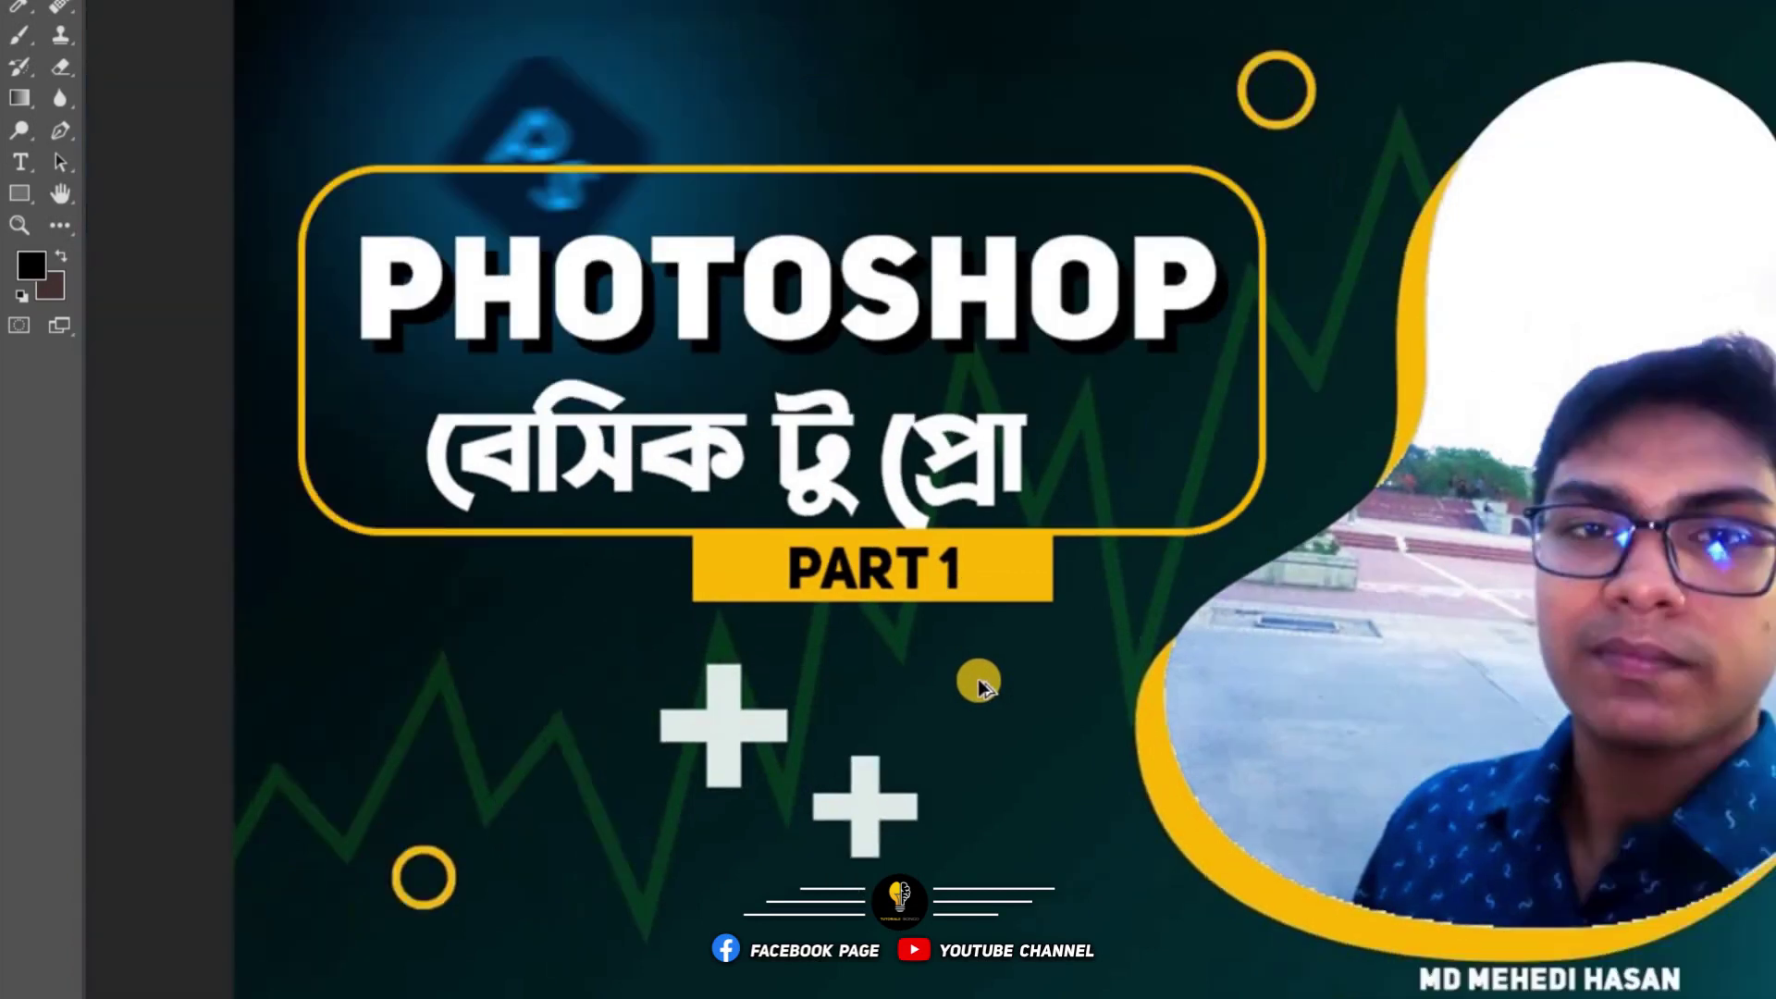
{"action": "scroll", "coordinate": [1000, 680], "scroll_direction": "down", "scroll_amount": 1}
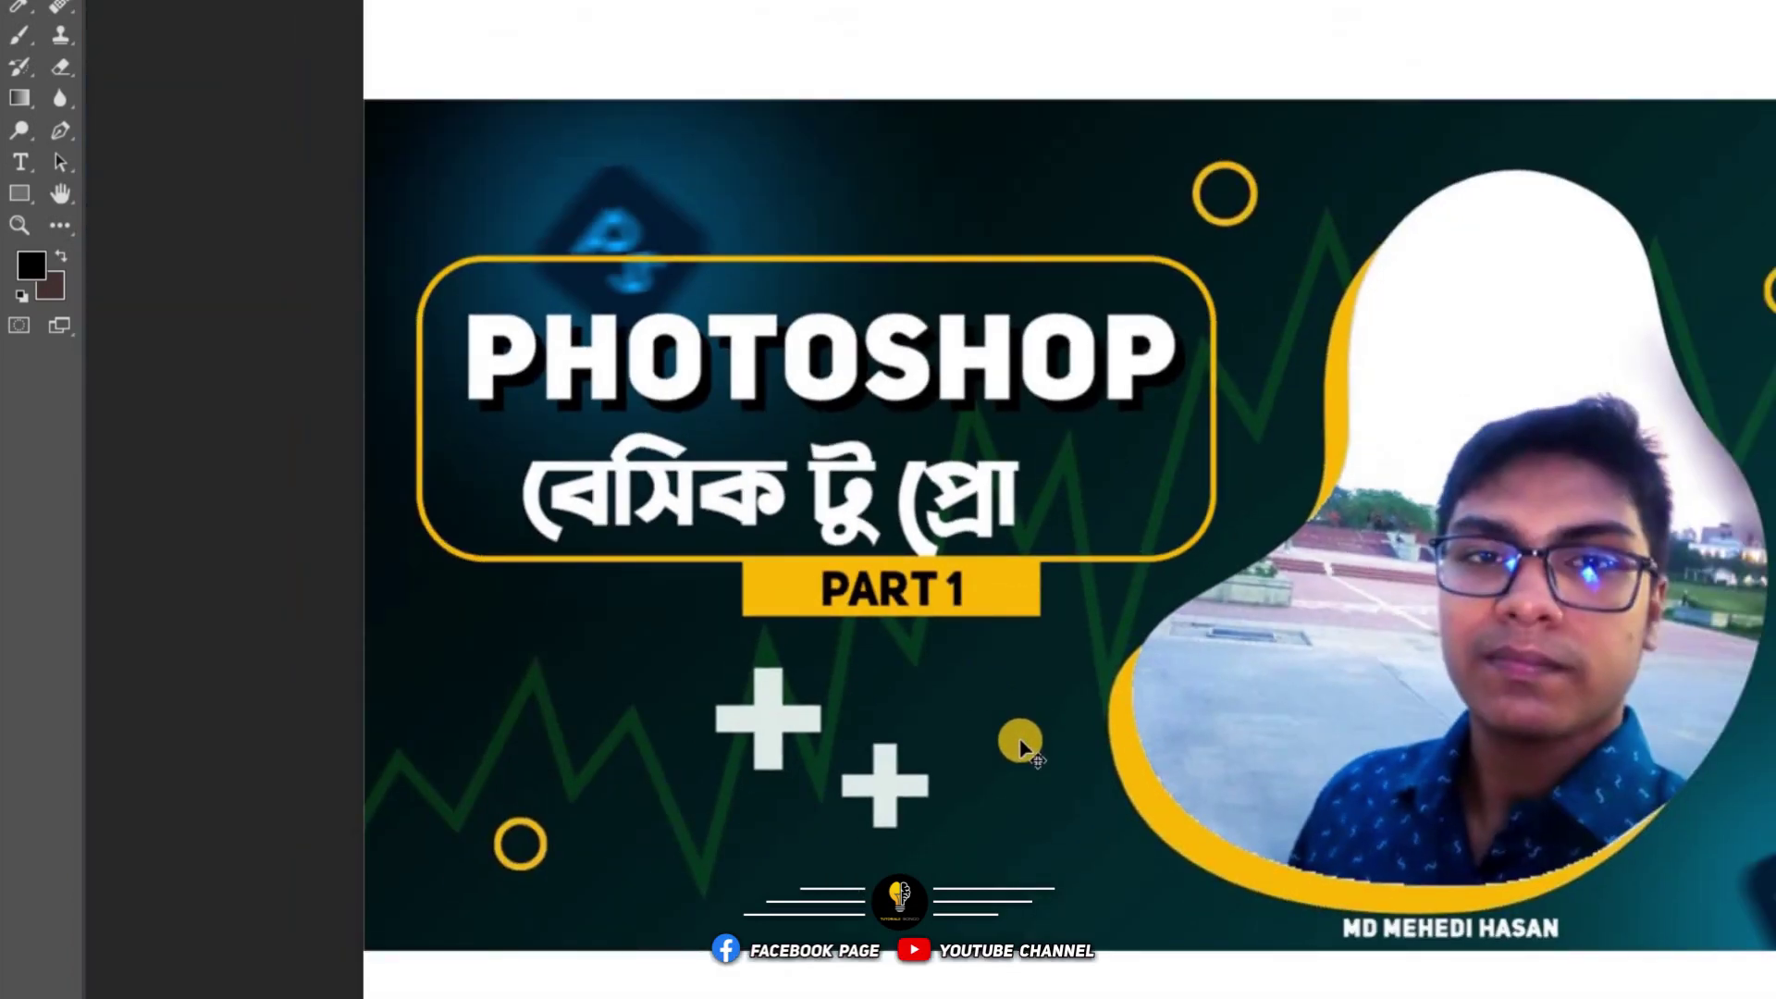
{"action": "left_click_drag", "start_coordinate": [1023, 707], "coordinate": [765, 650]}
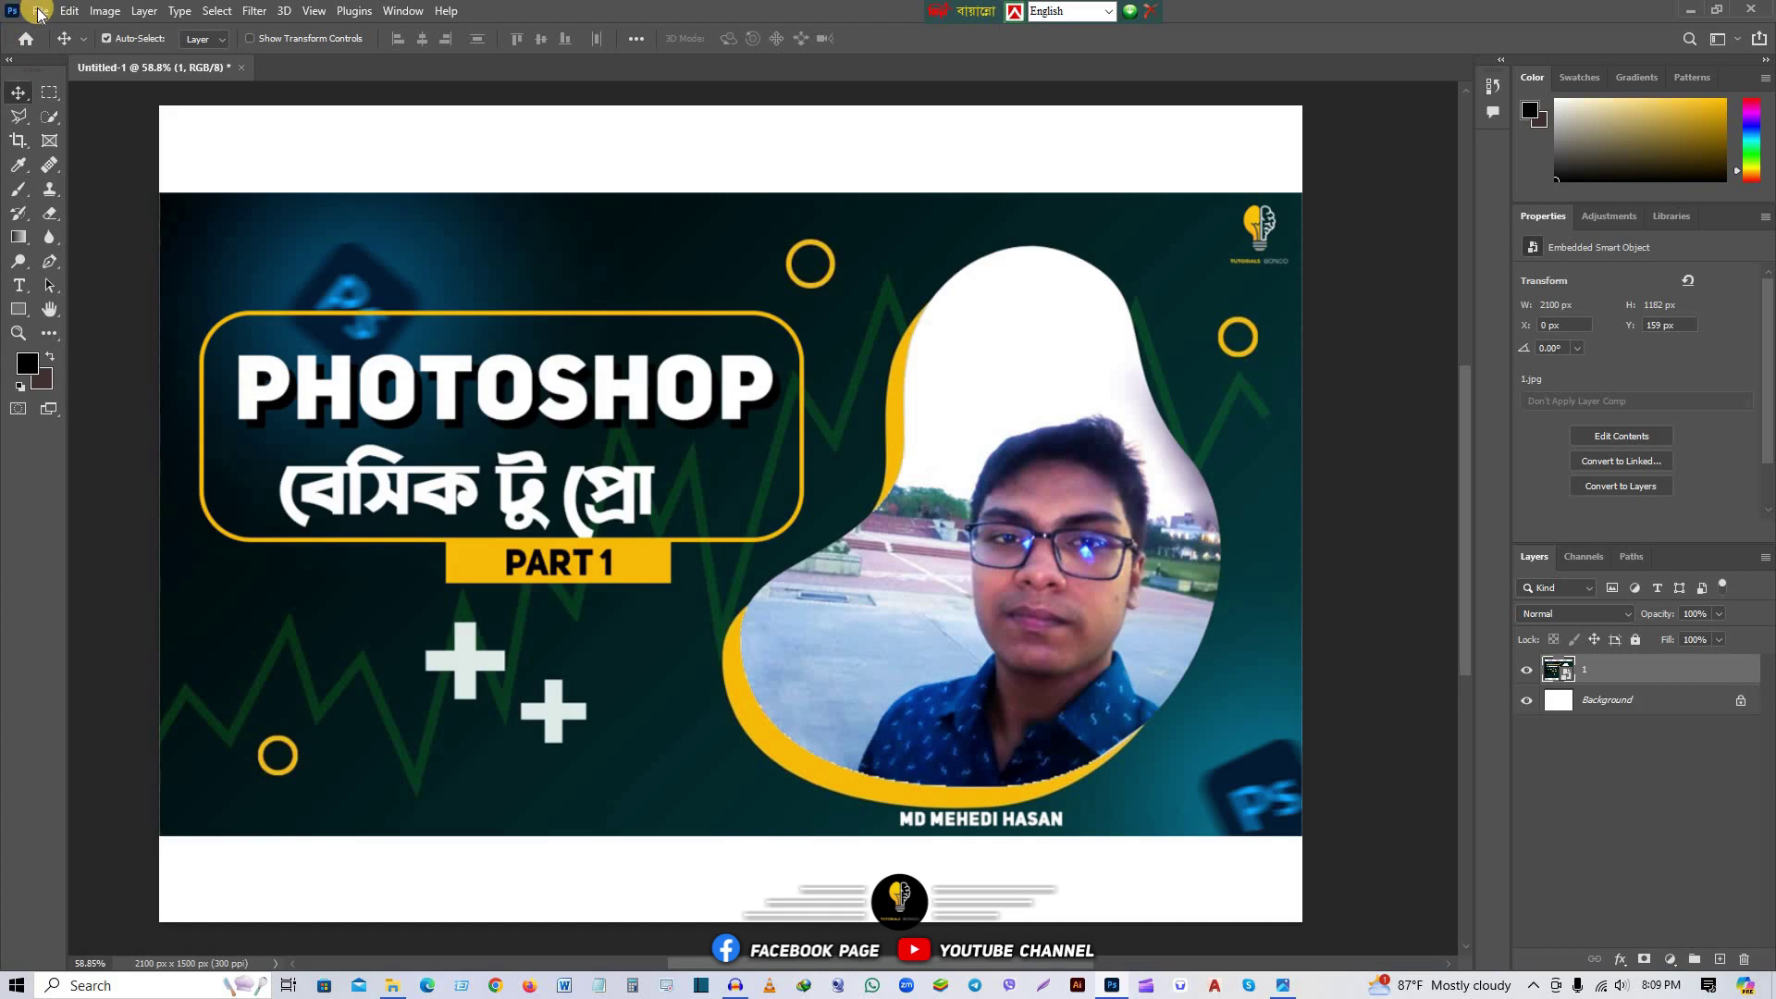
Step: Create Untitled-2 from the Default Photoshop Size preset (7 x 5 in, 300 ppi)
{"action": "left_click", "coordinate": [40, 12]}
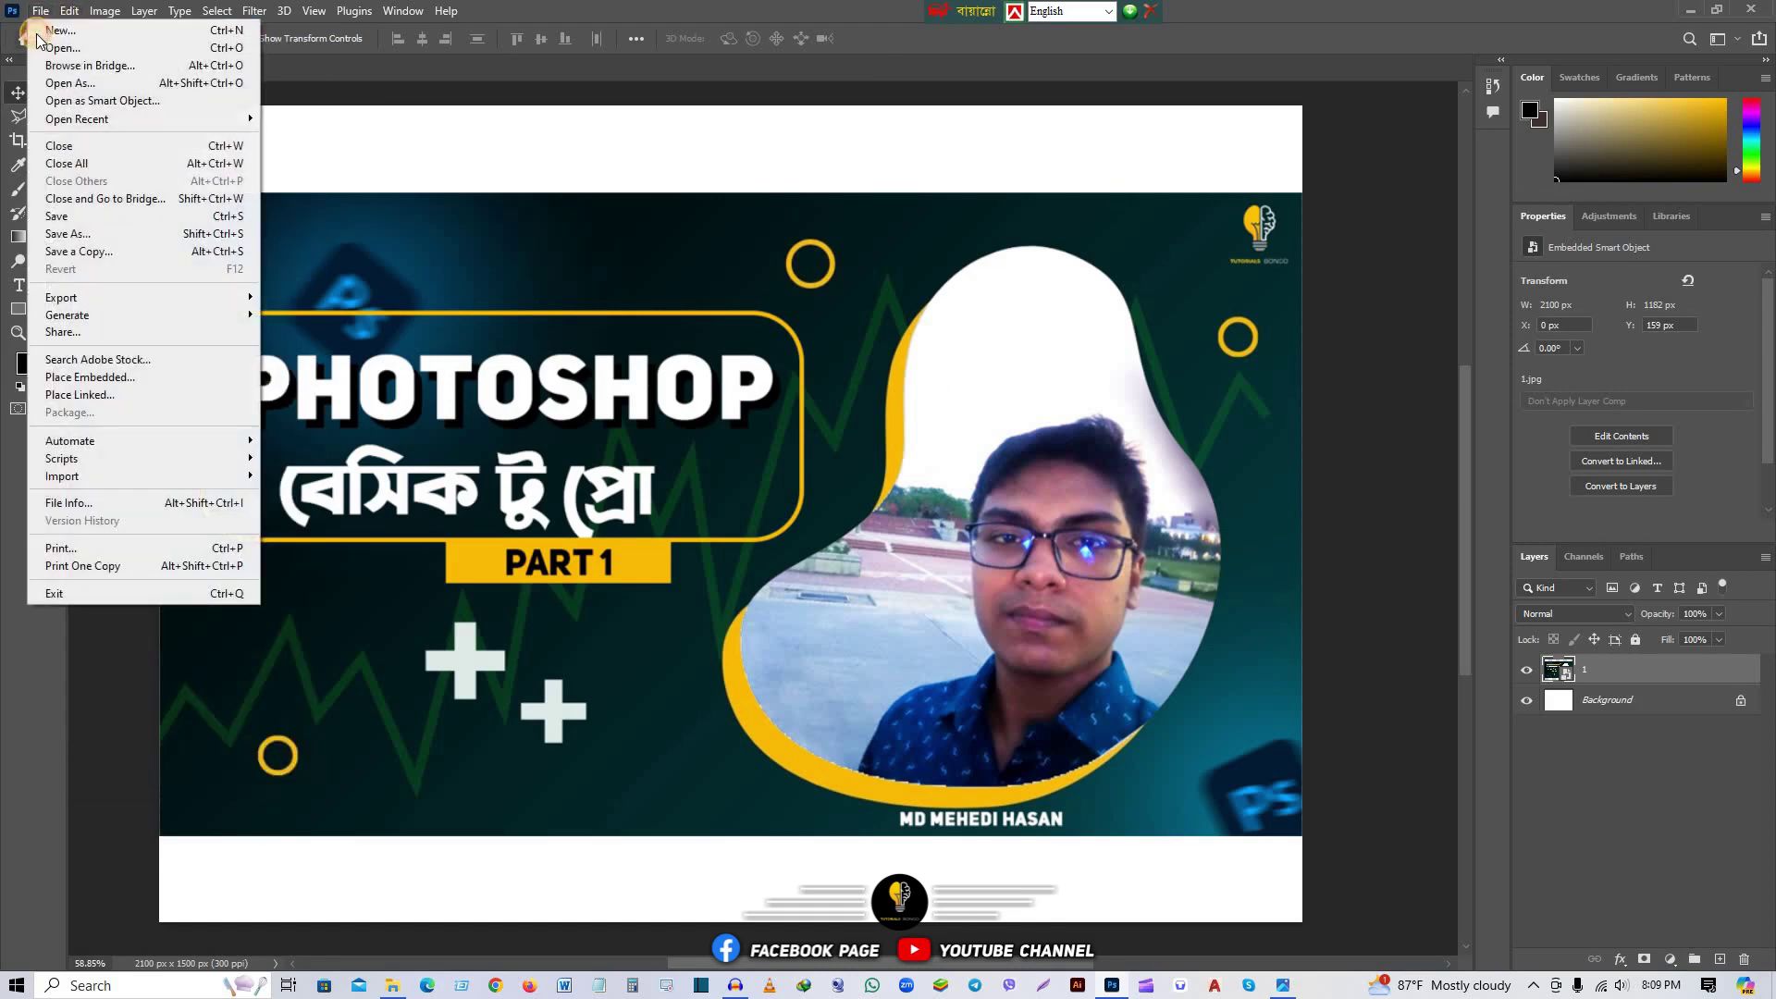
{"action": "left_click", "coordinate": [38, 31]}
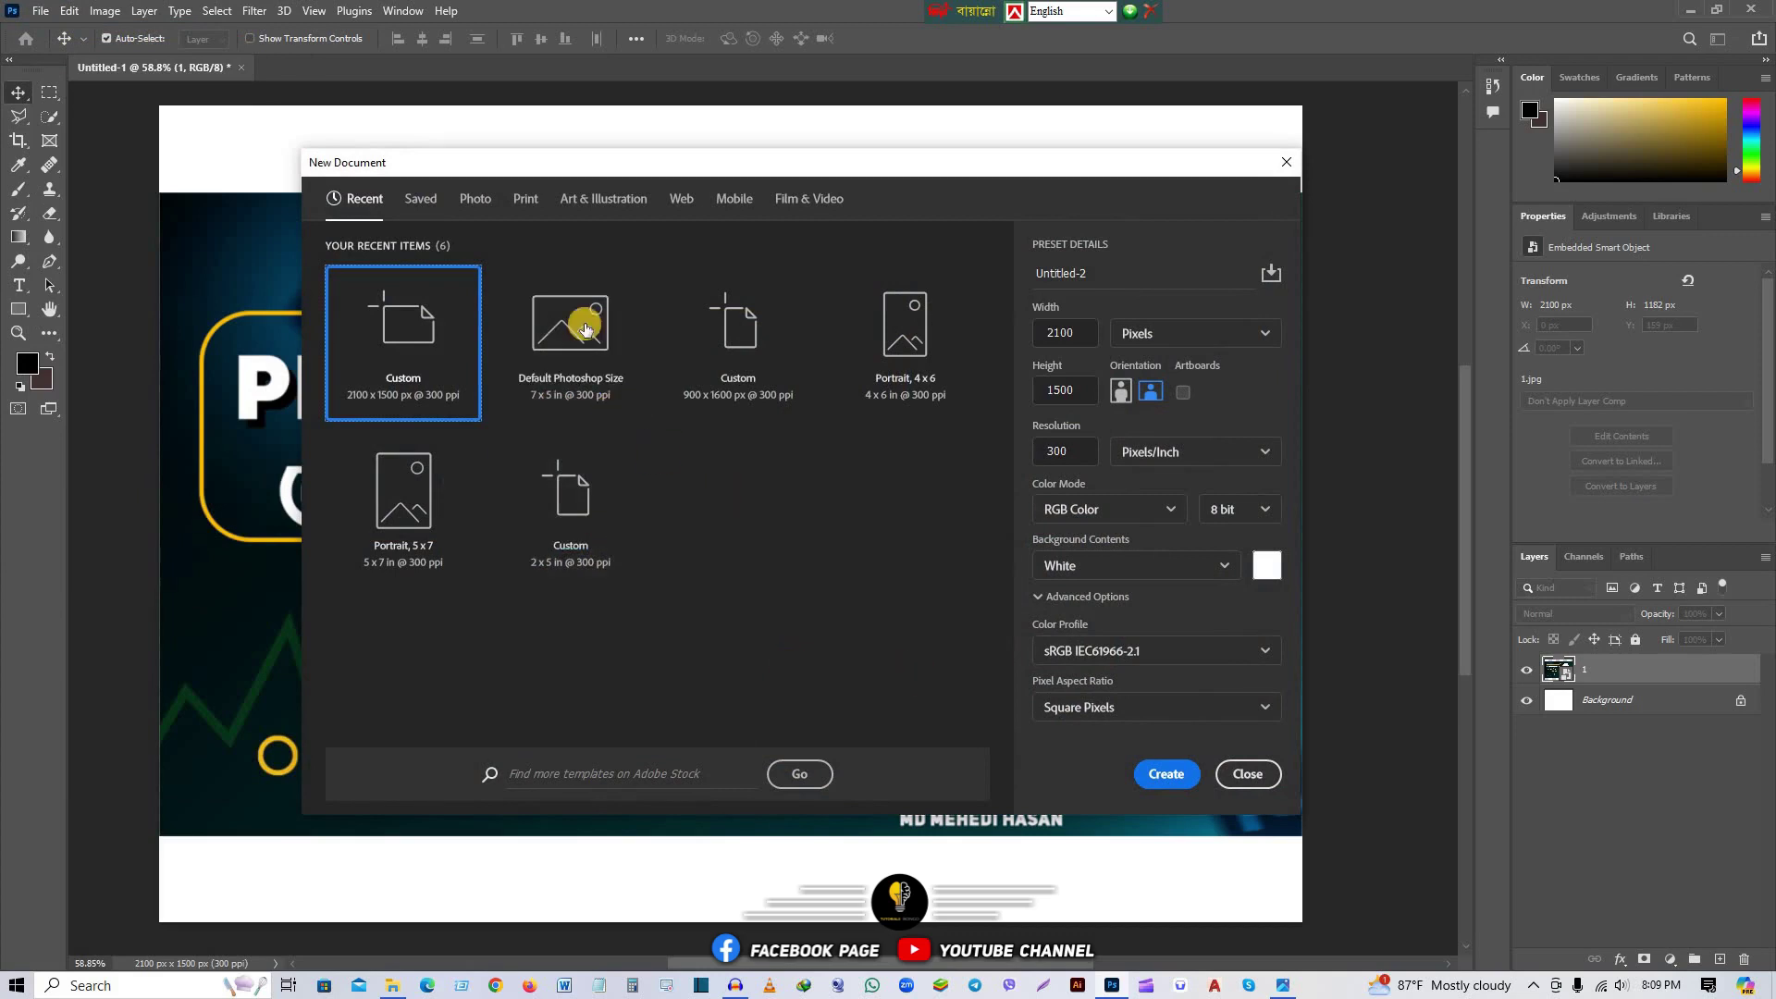
{"action": "left_click", "coordinate": [585, 328]}
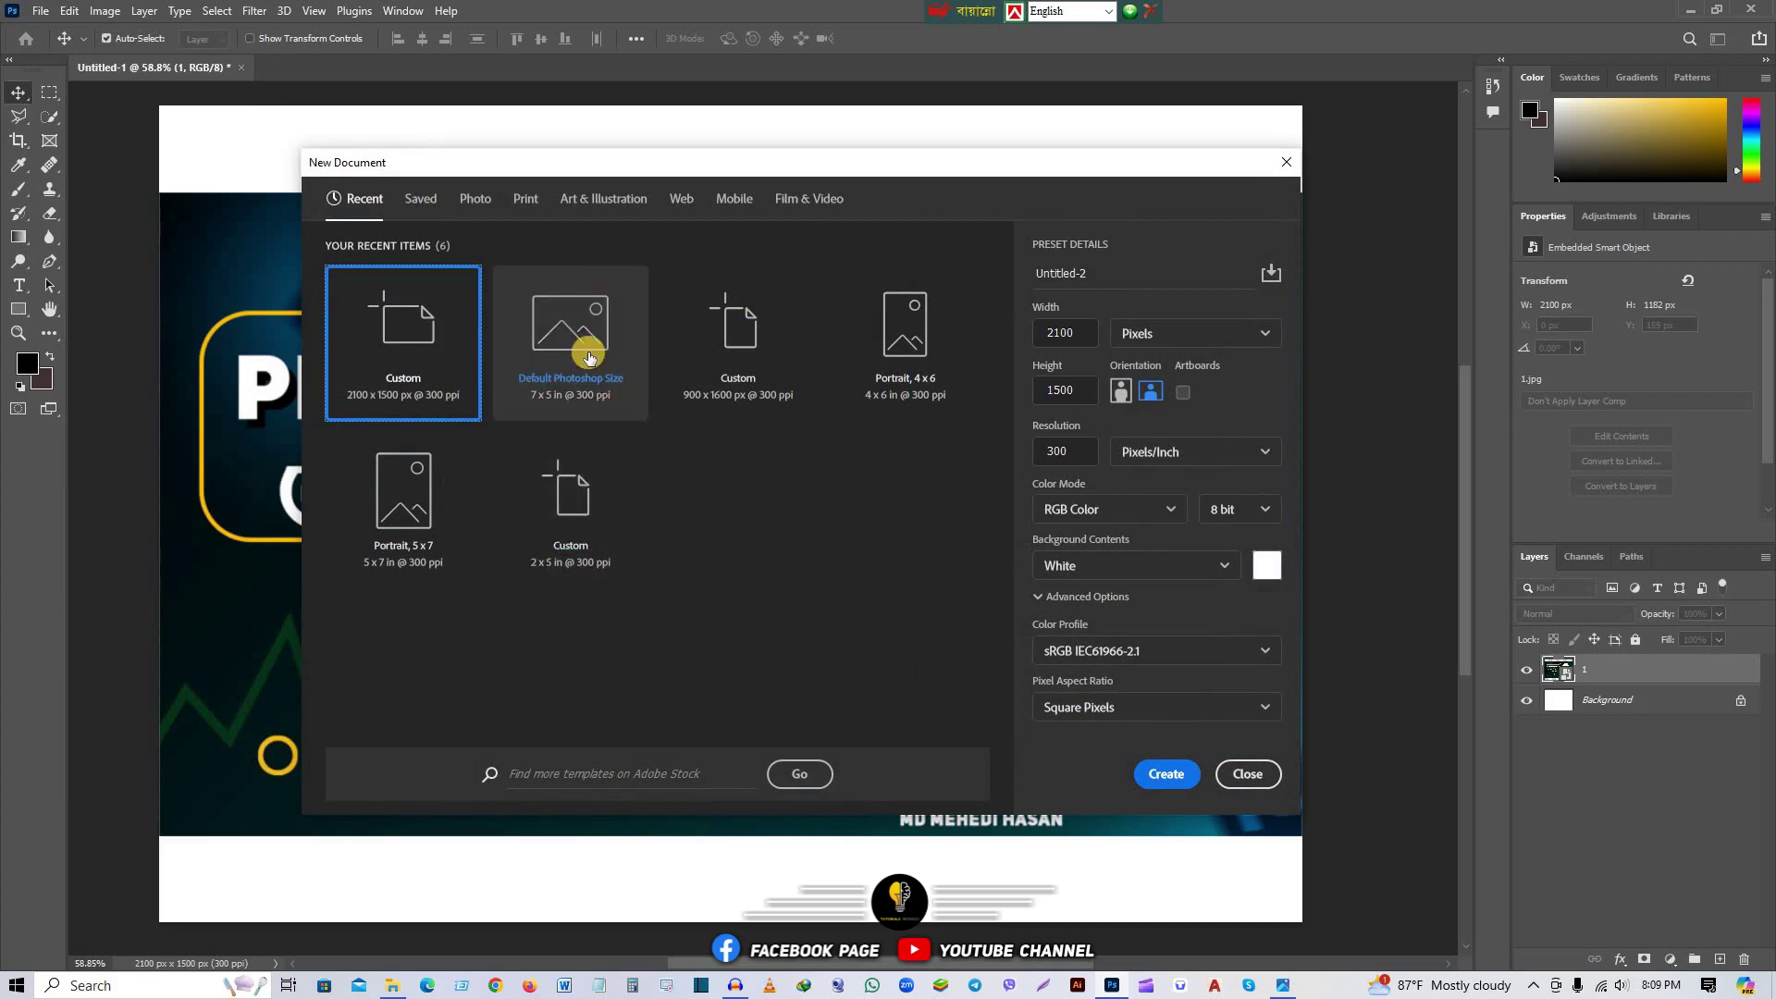
{"action": "left_click", "coordinate": [1168, 782]}
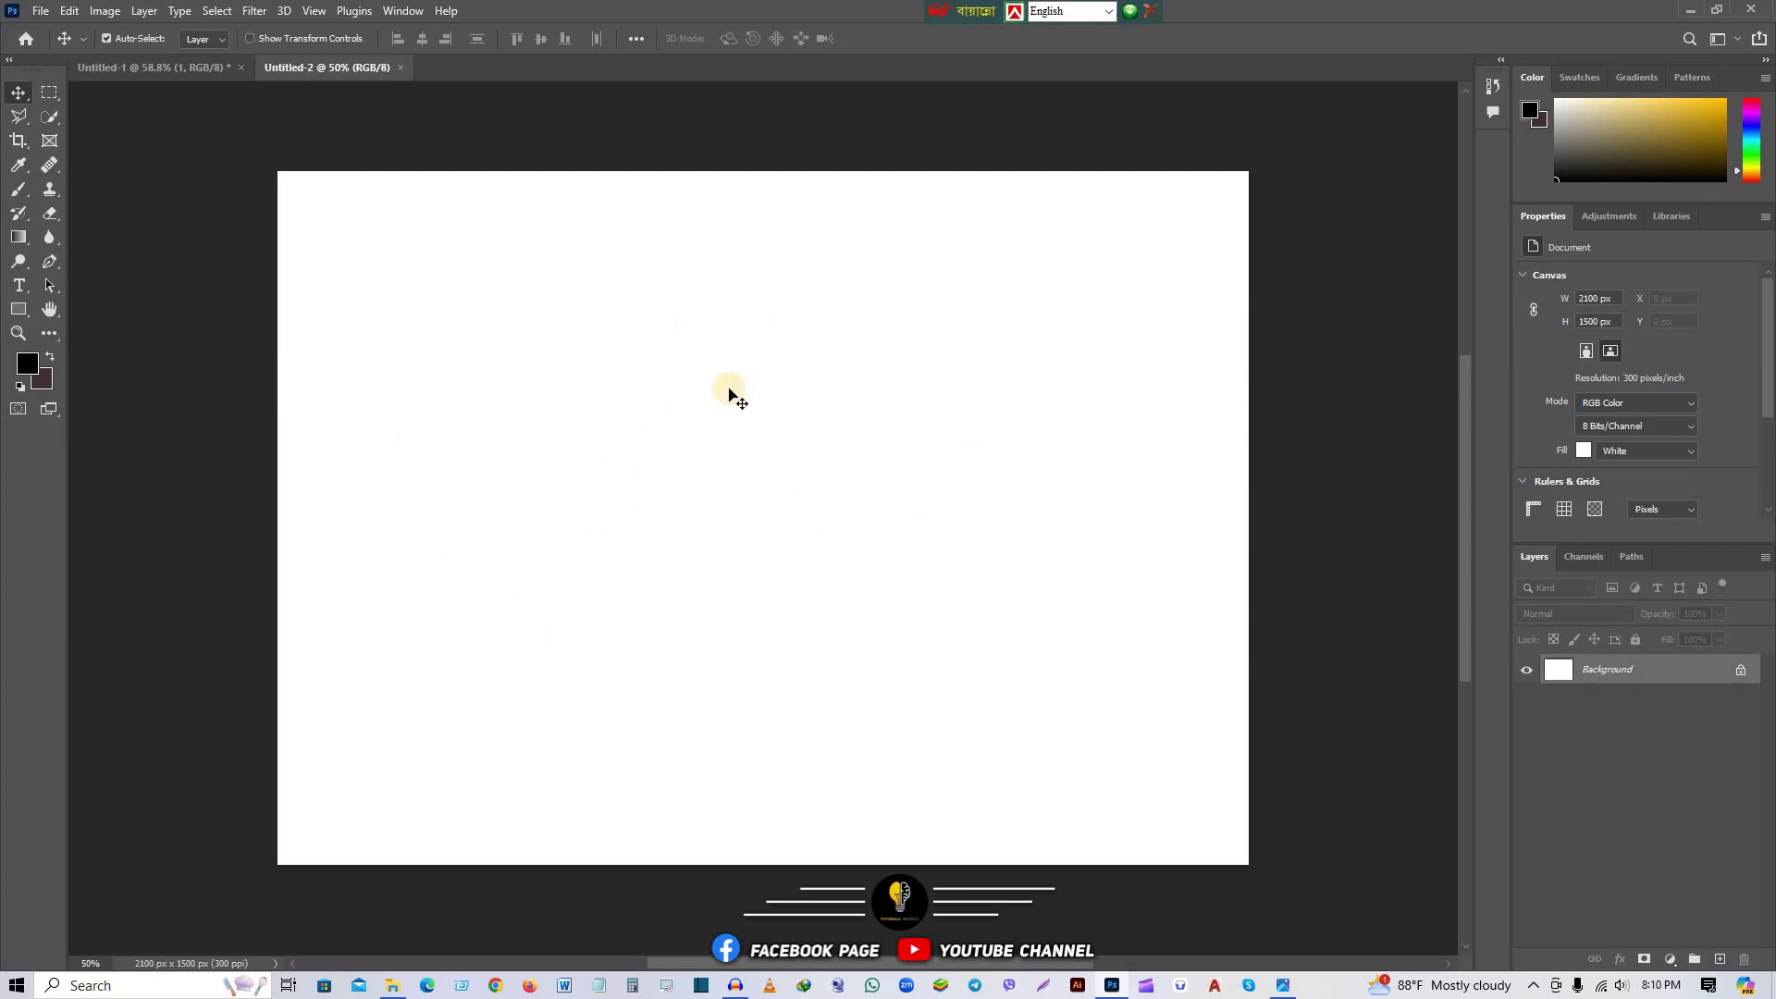
Step: Pick pure red (ff0000) in the foreground Color Picker and confirm black for the background
{"action": "left_click", "coordinate": [27, 367]}
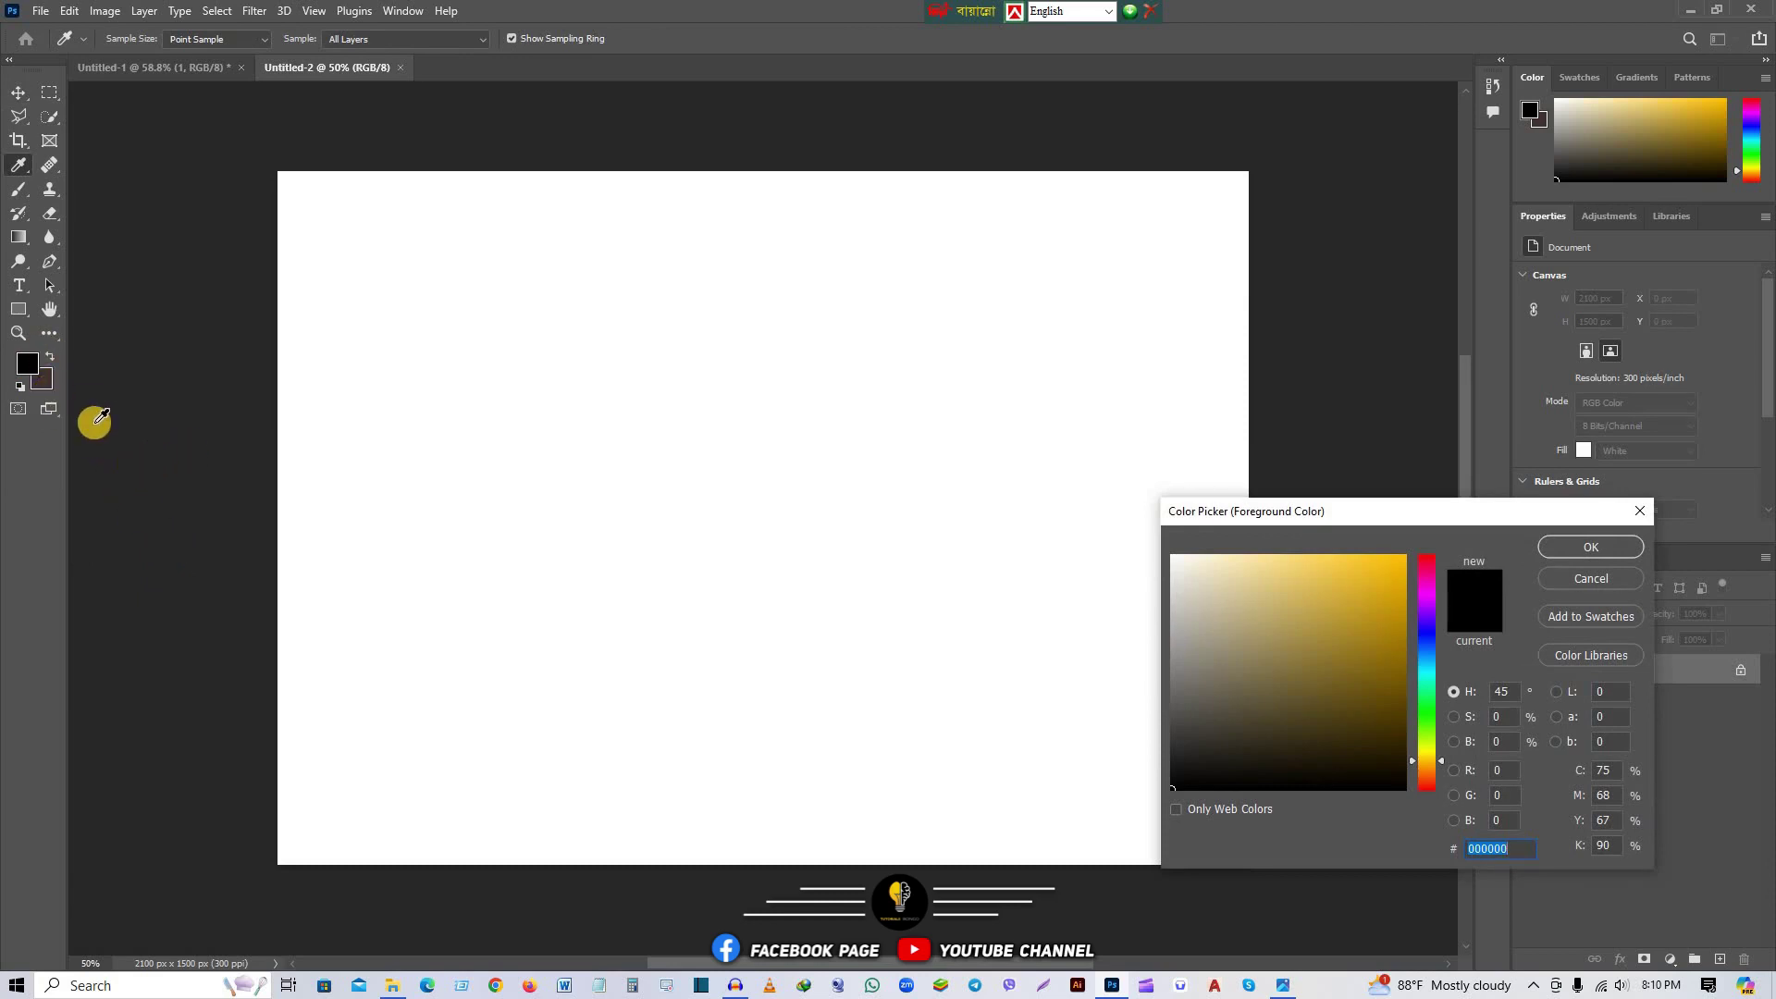
{"action": "left_click", "coordinate": [1627, 522]}
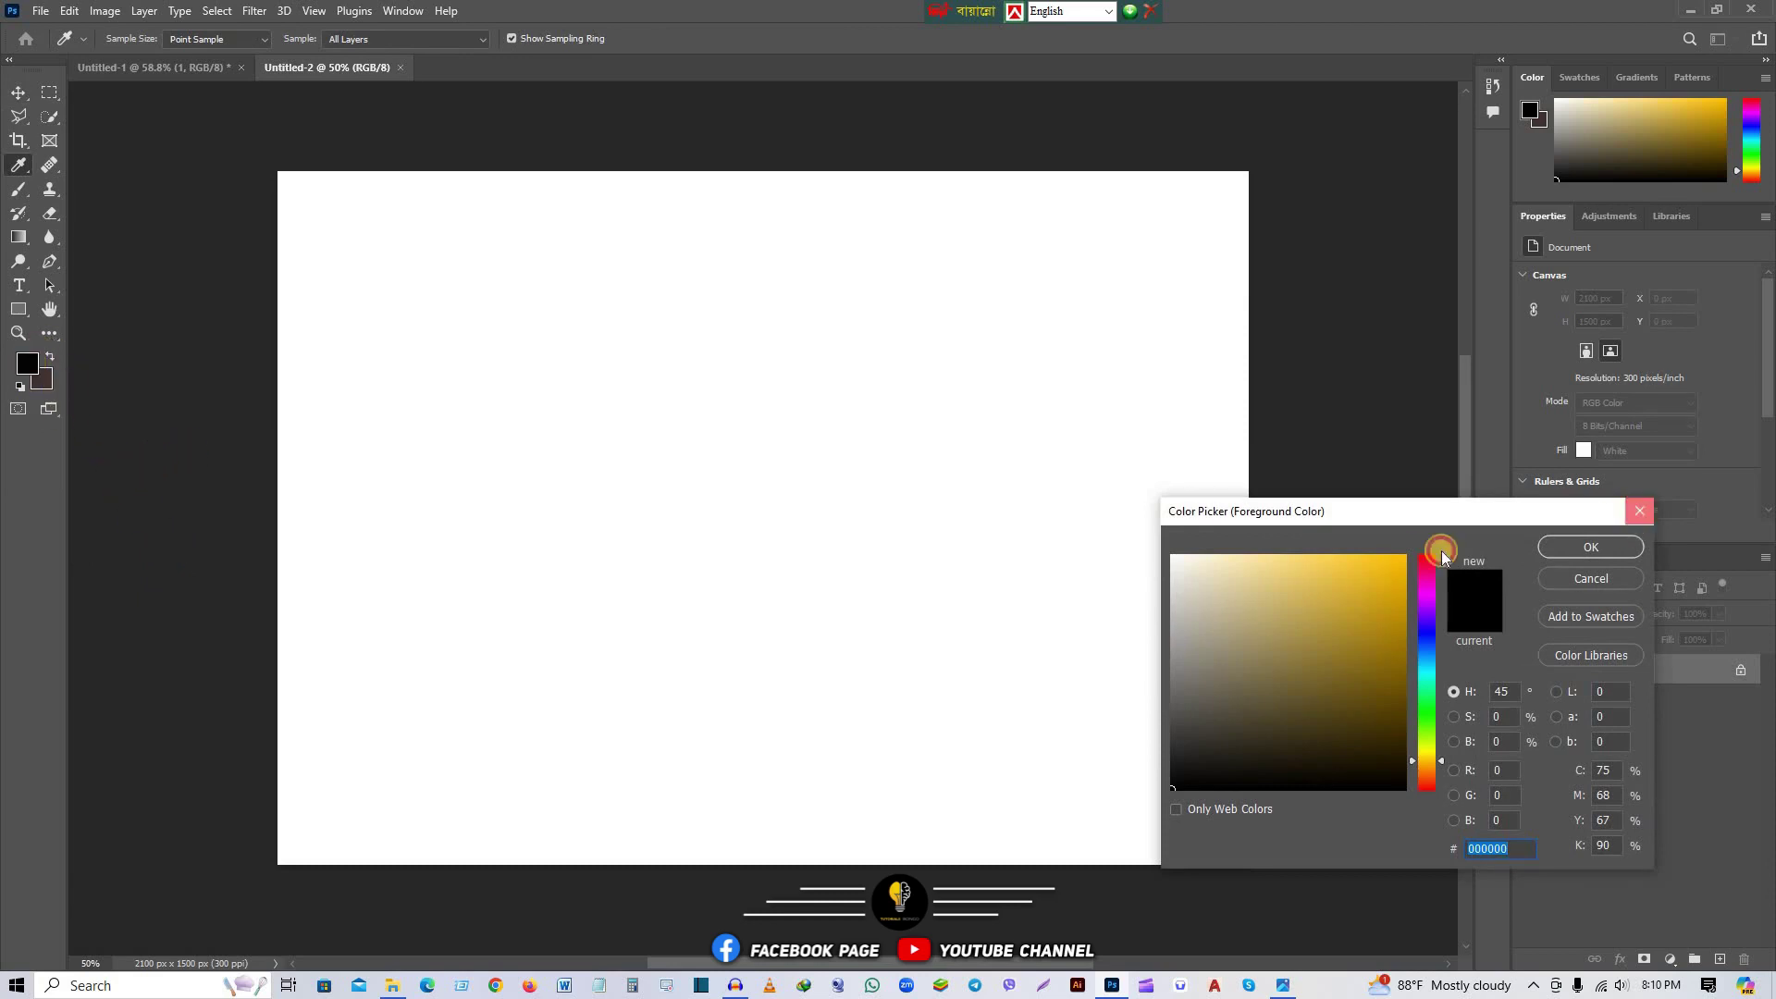
{"action": "left_click", "coordinate": [26, 361]}
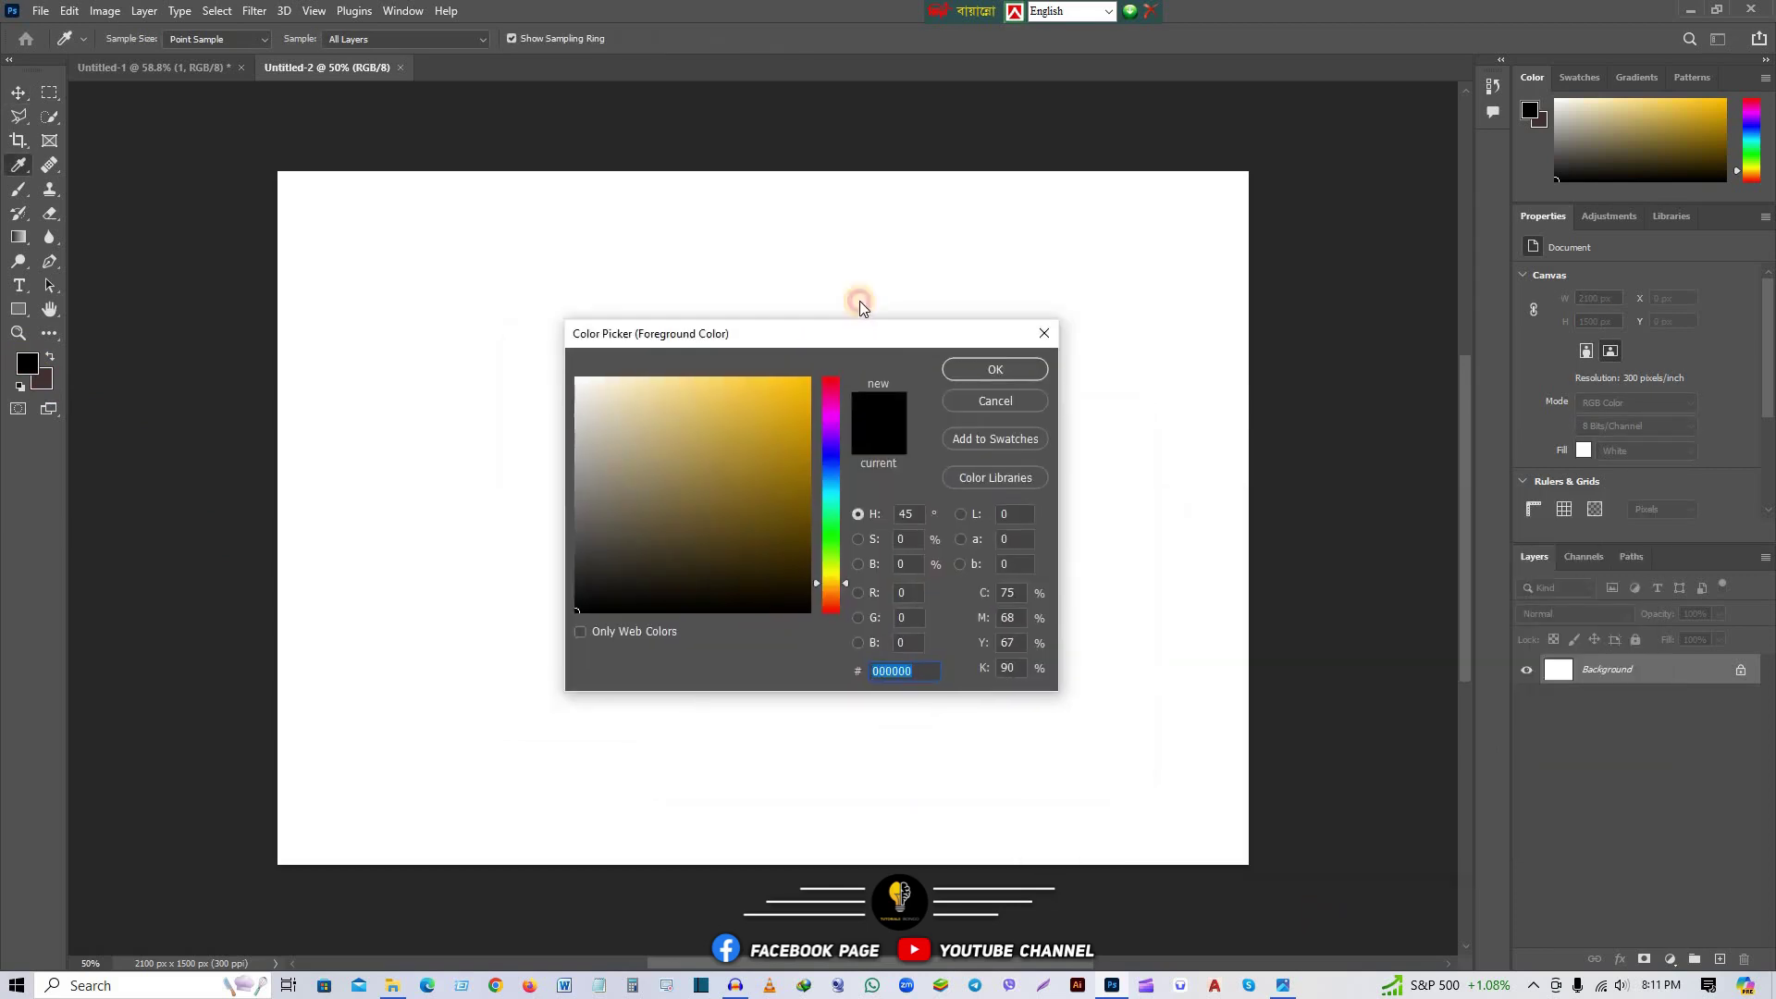
{"action": "left_click_drag", "start_coordinate": [1511, 508], "coordinate": [896, 224]}
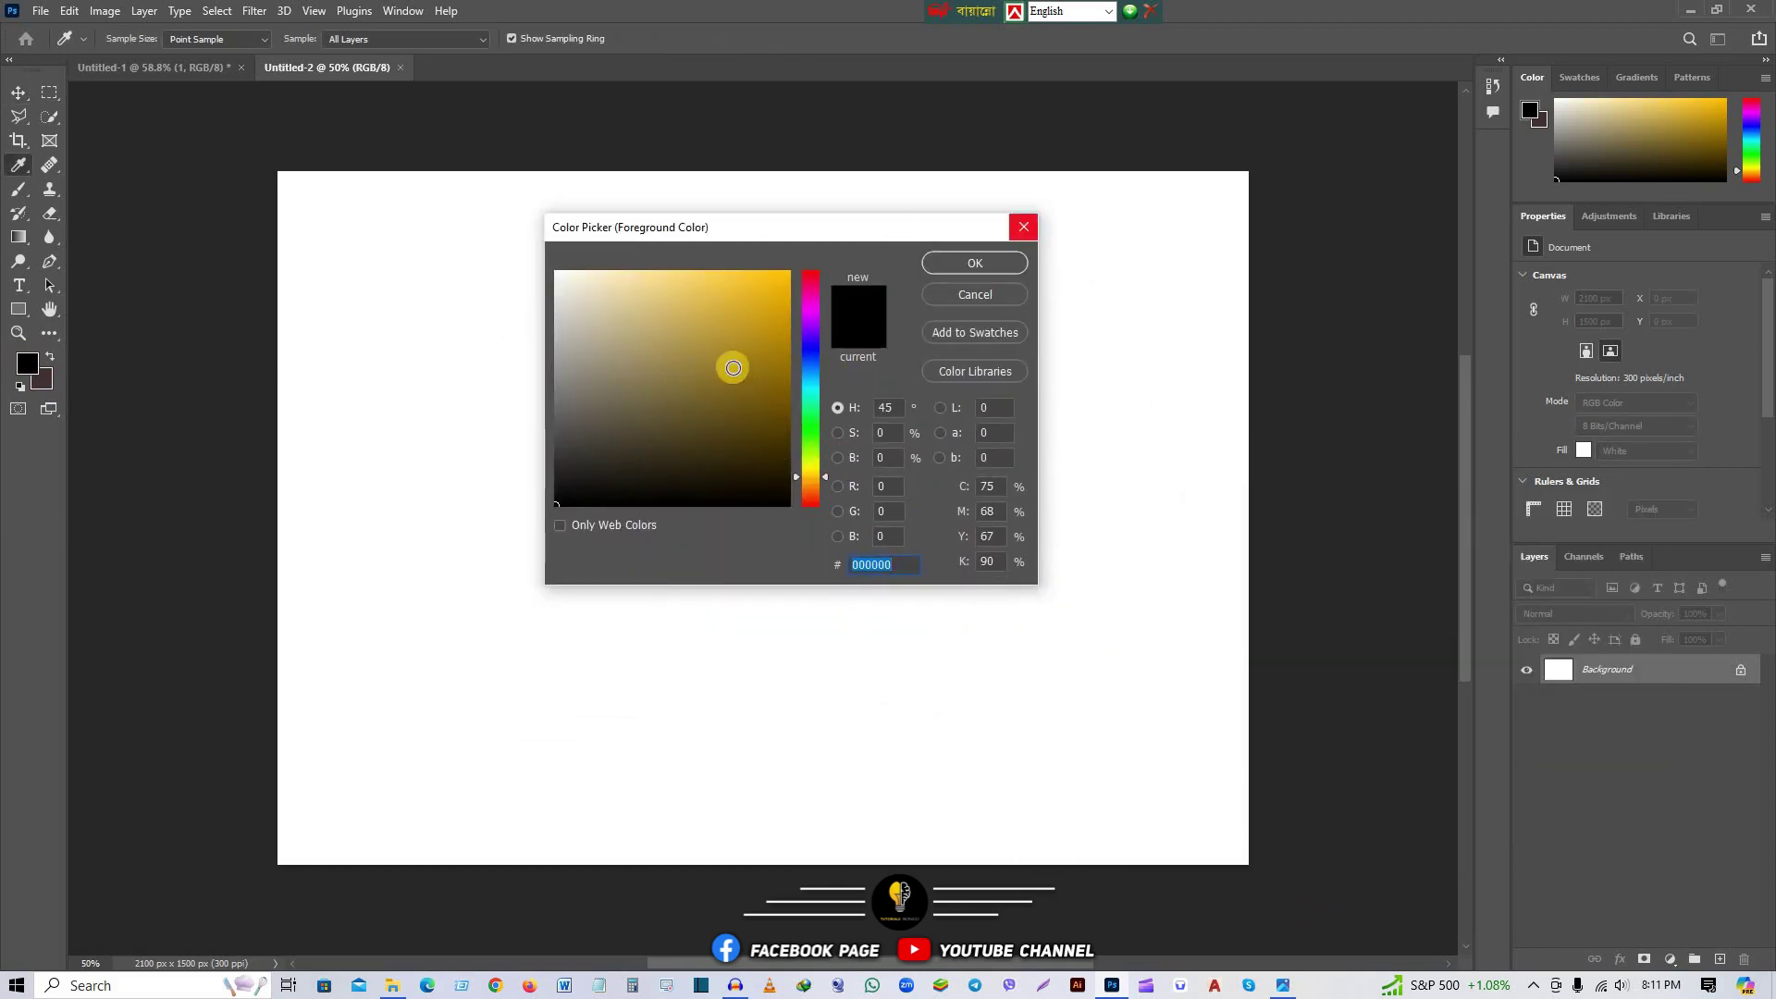
{"action": "mouse_move", "coordinate": [731, 366]}
{"action": "left_mouse_down"}
{"action": "mouse_move", "coordinate": [753, 302]}
{"action": "mouse_move", "coordinate": [806, 243]}
{"action": "left_mouse_up"}
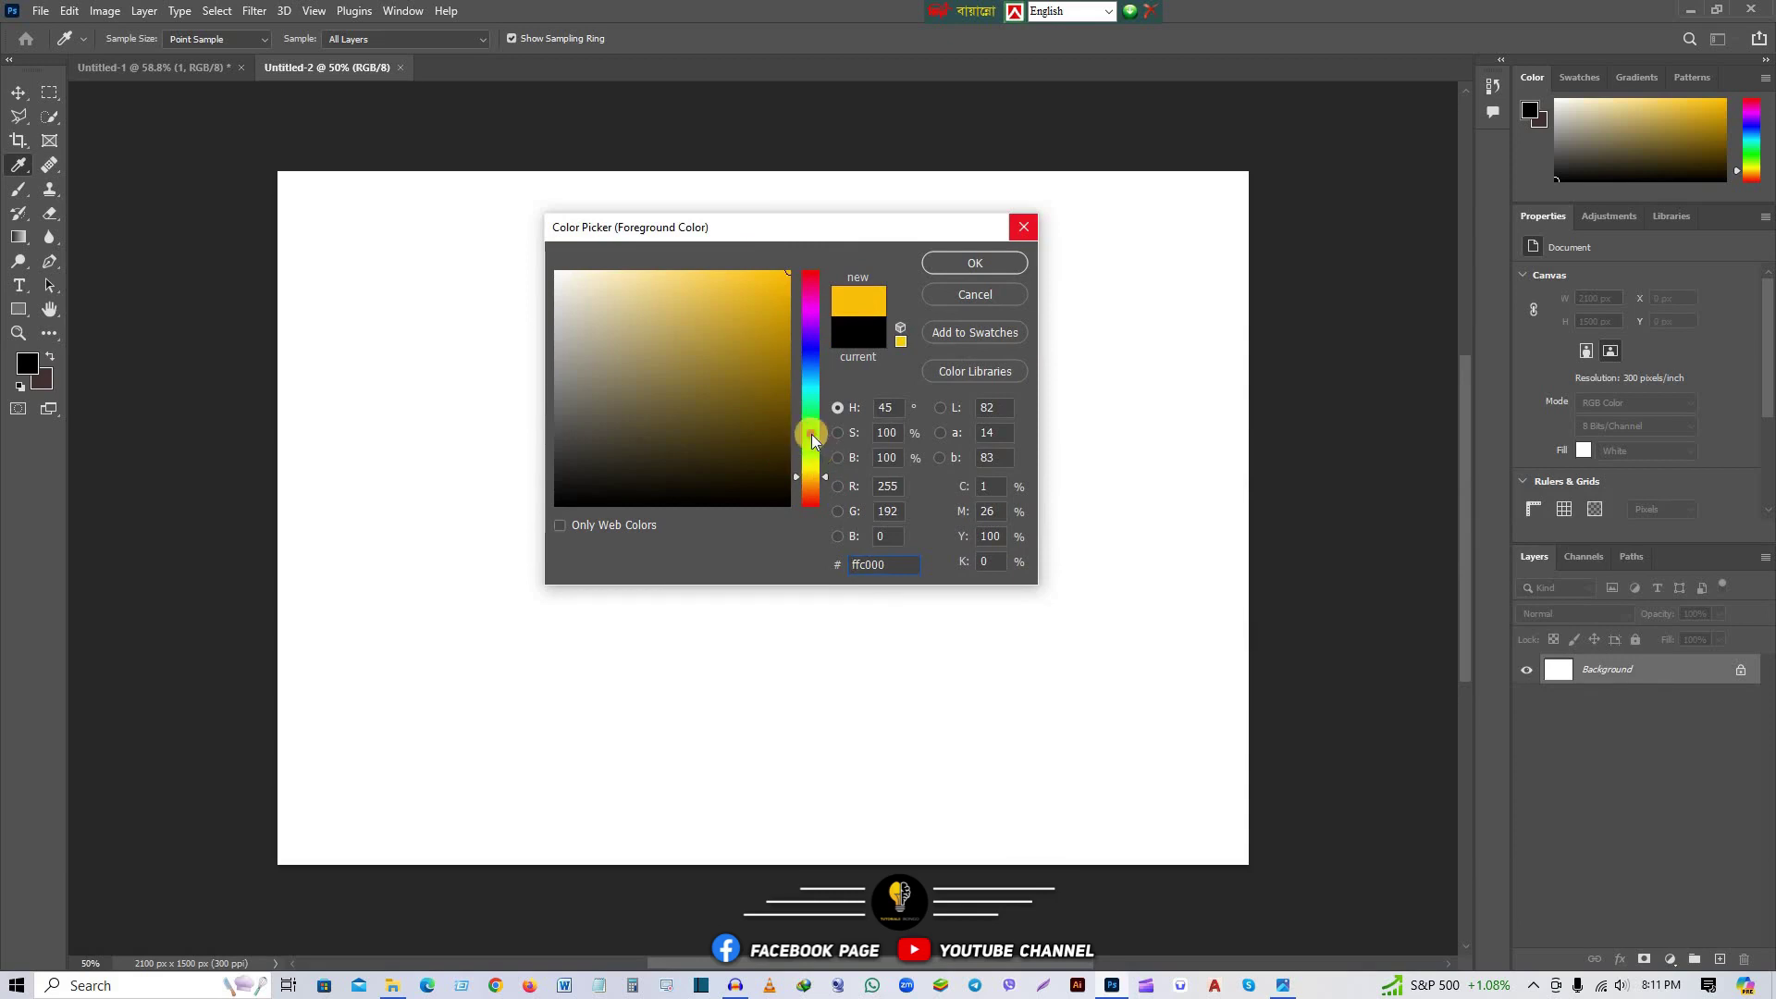
{"action": "left_click_drag", "start_coordinate": [813, 435], "coordinate": [820, 252]}
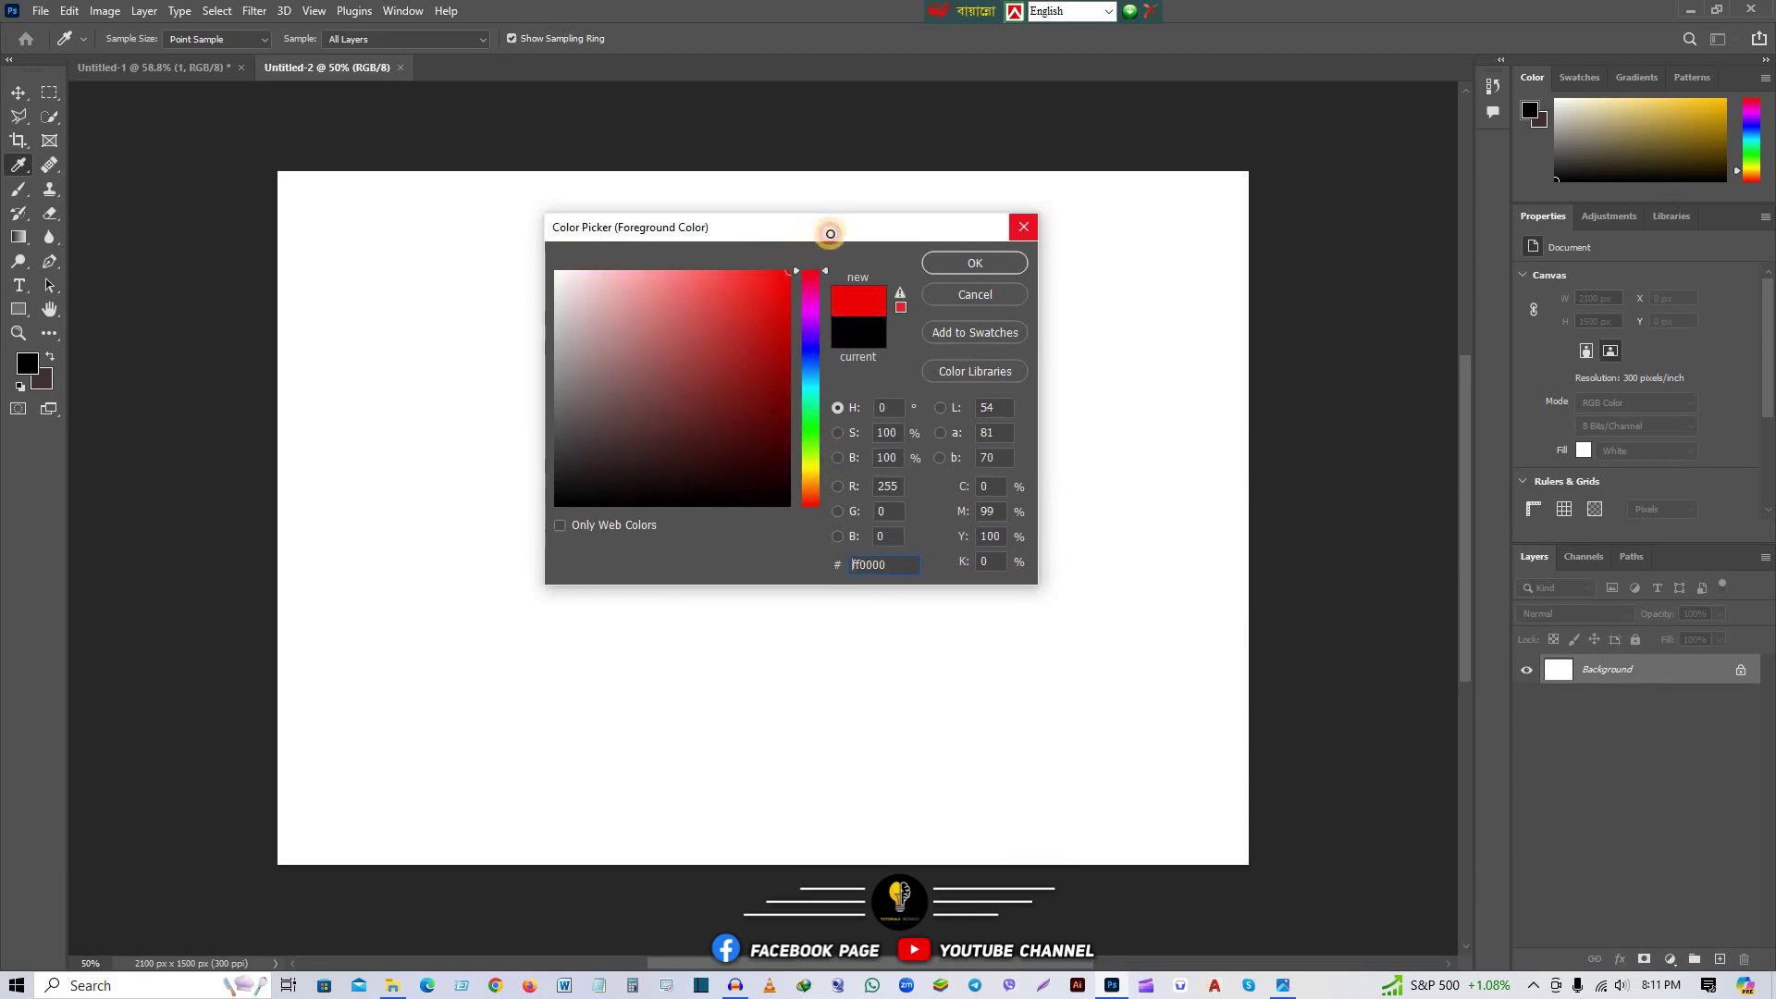
{"action": "left_click", "coordinate": [966, 261]}
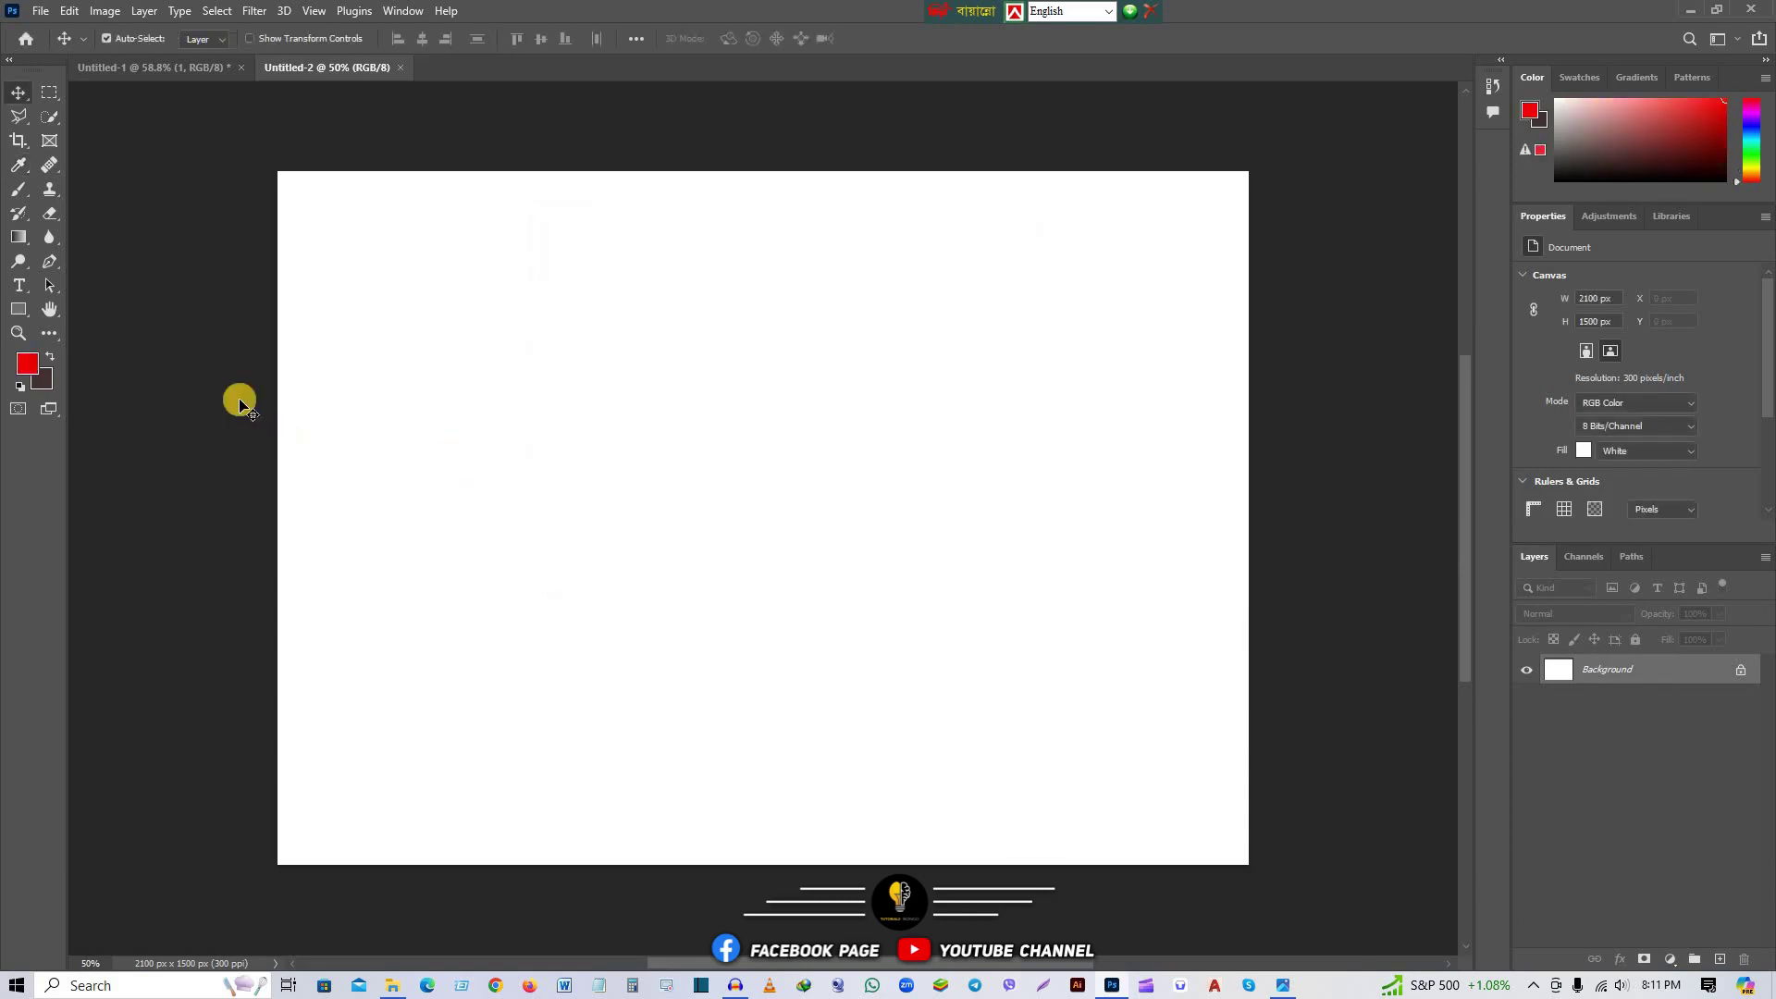
{"action": "left_click", "coordinate": [46, 378]}
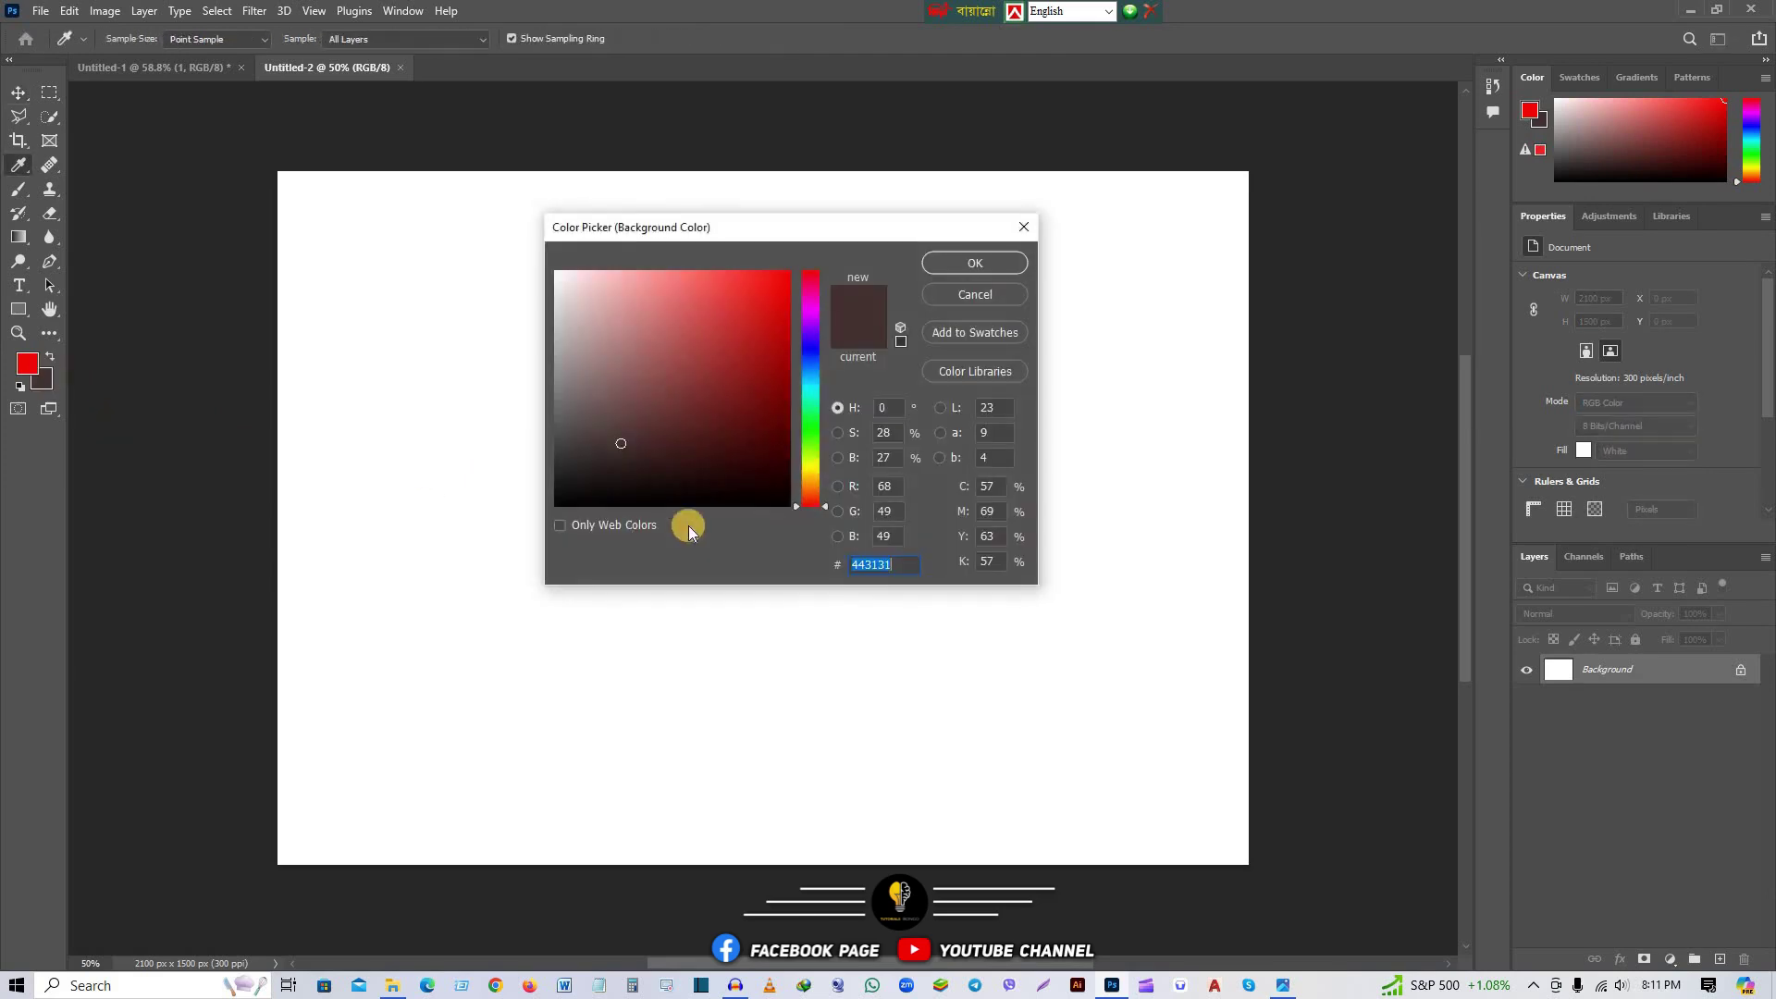
{"action": "left_click", "coordinate": [975, 263]}
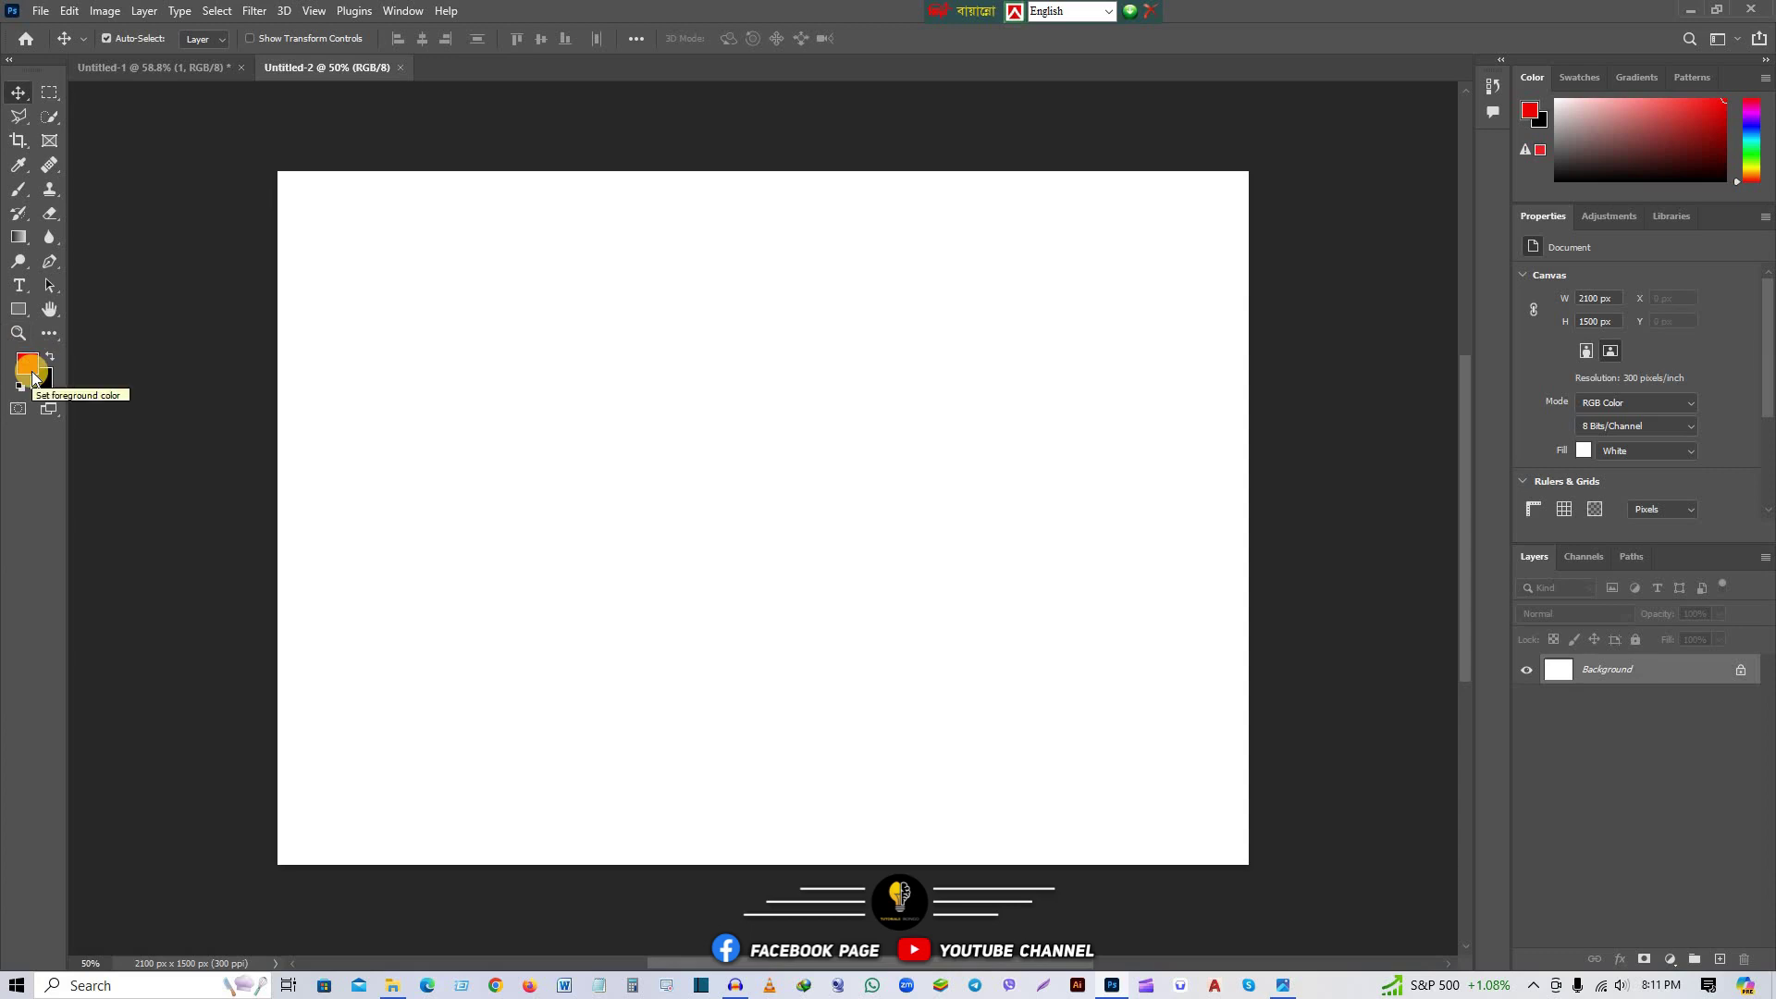
Step: Test-fill the canvas red, then black, restore it to white, and pick ff0000 as foreground
{"action": "key", "text": "alt+BackSpace"}
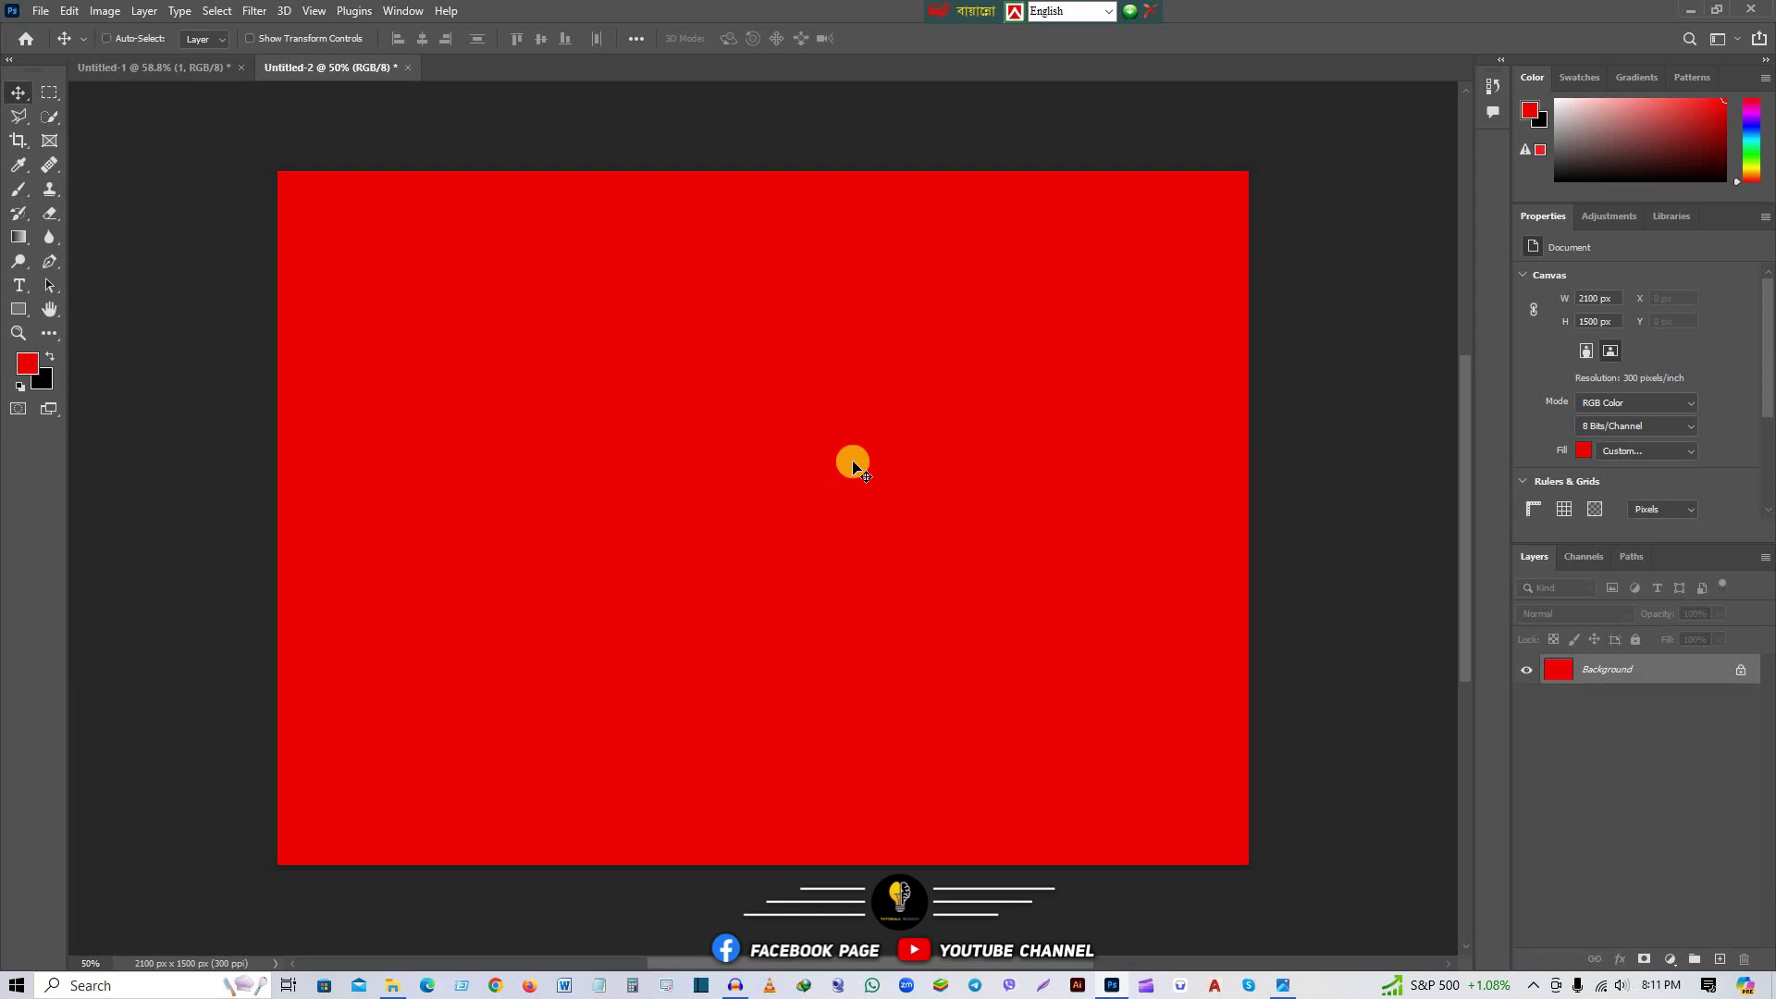
{"action": "key", "text": "ctrl+BackSpace"}
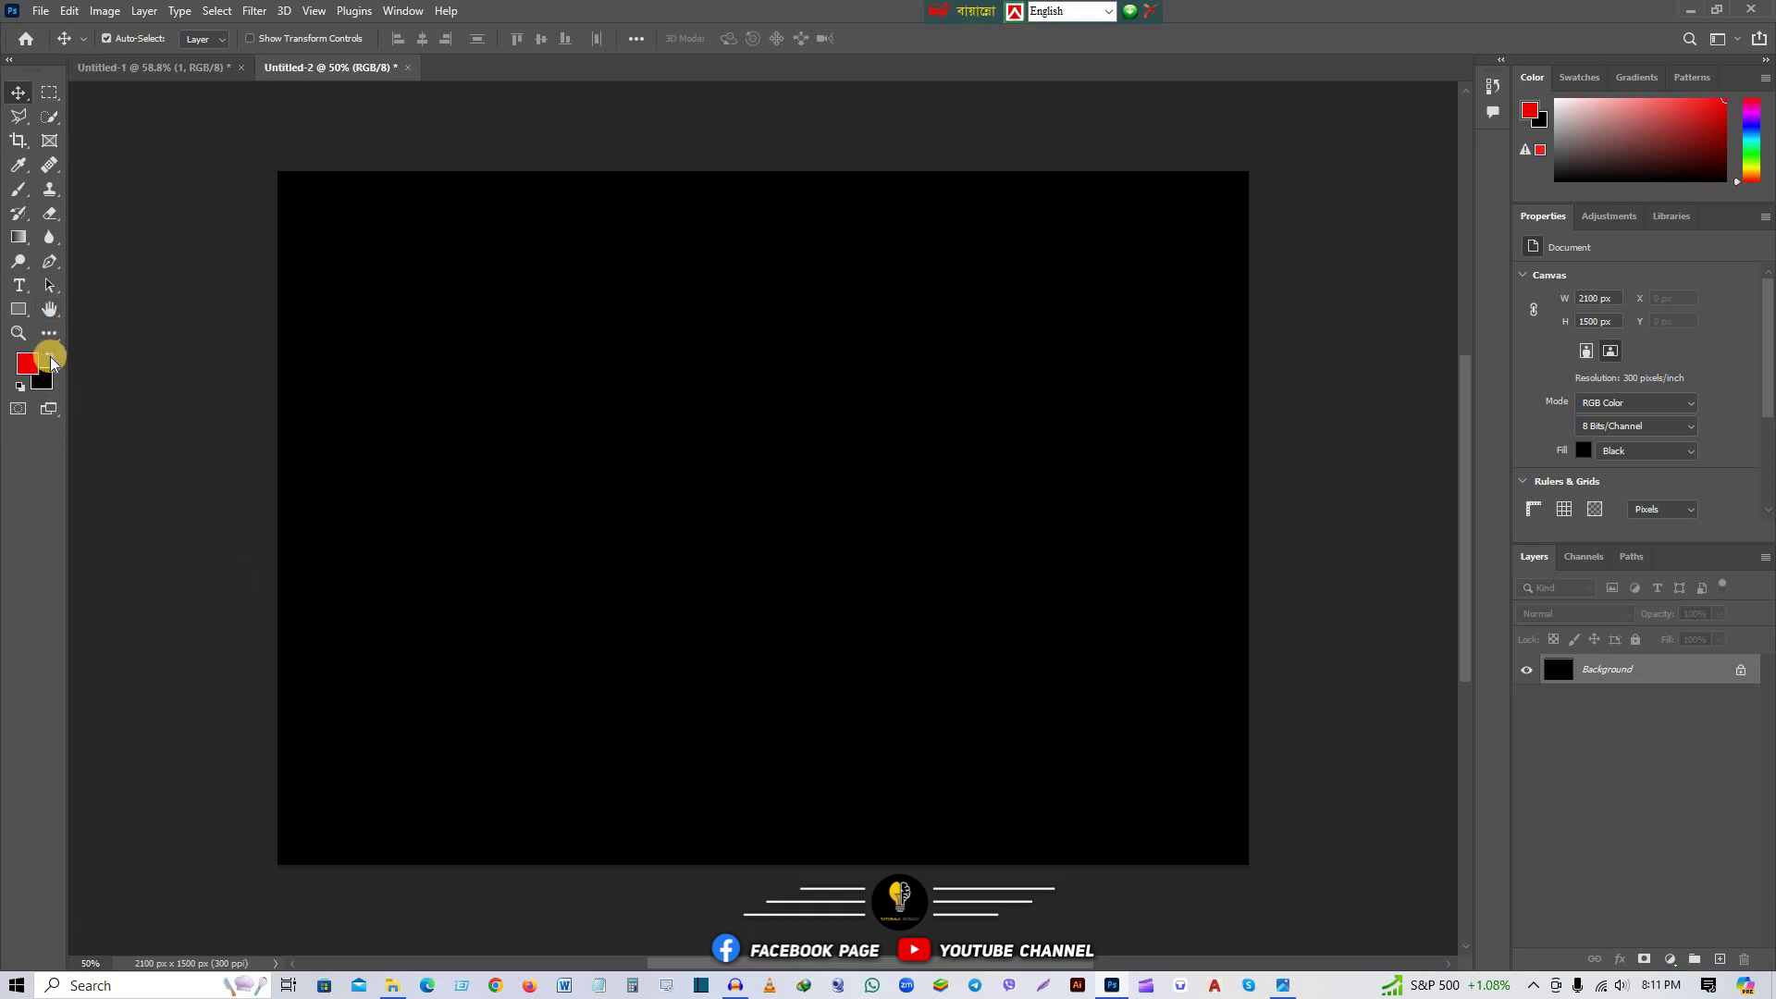
{"action": "left_click", "coordinate": [51, 359]}
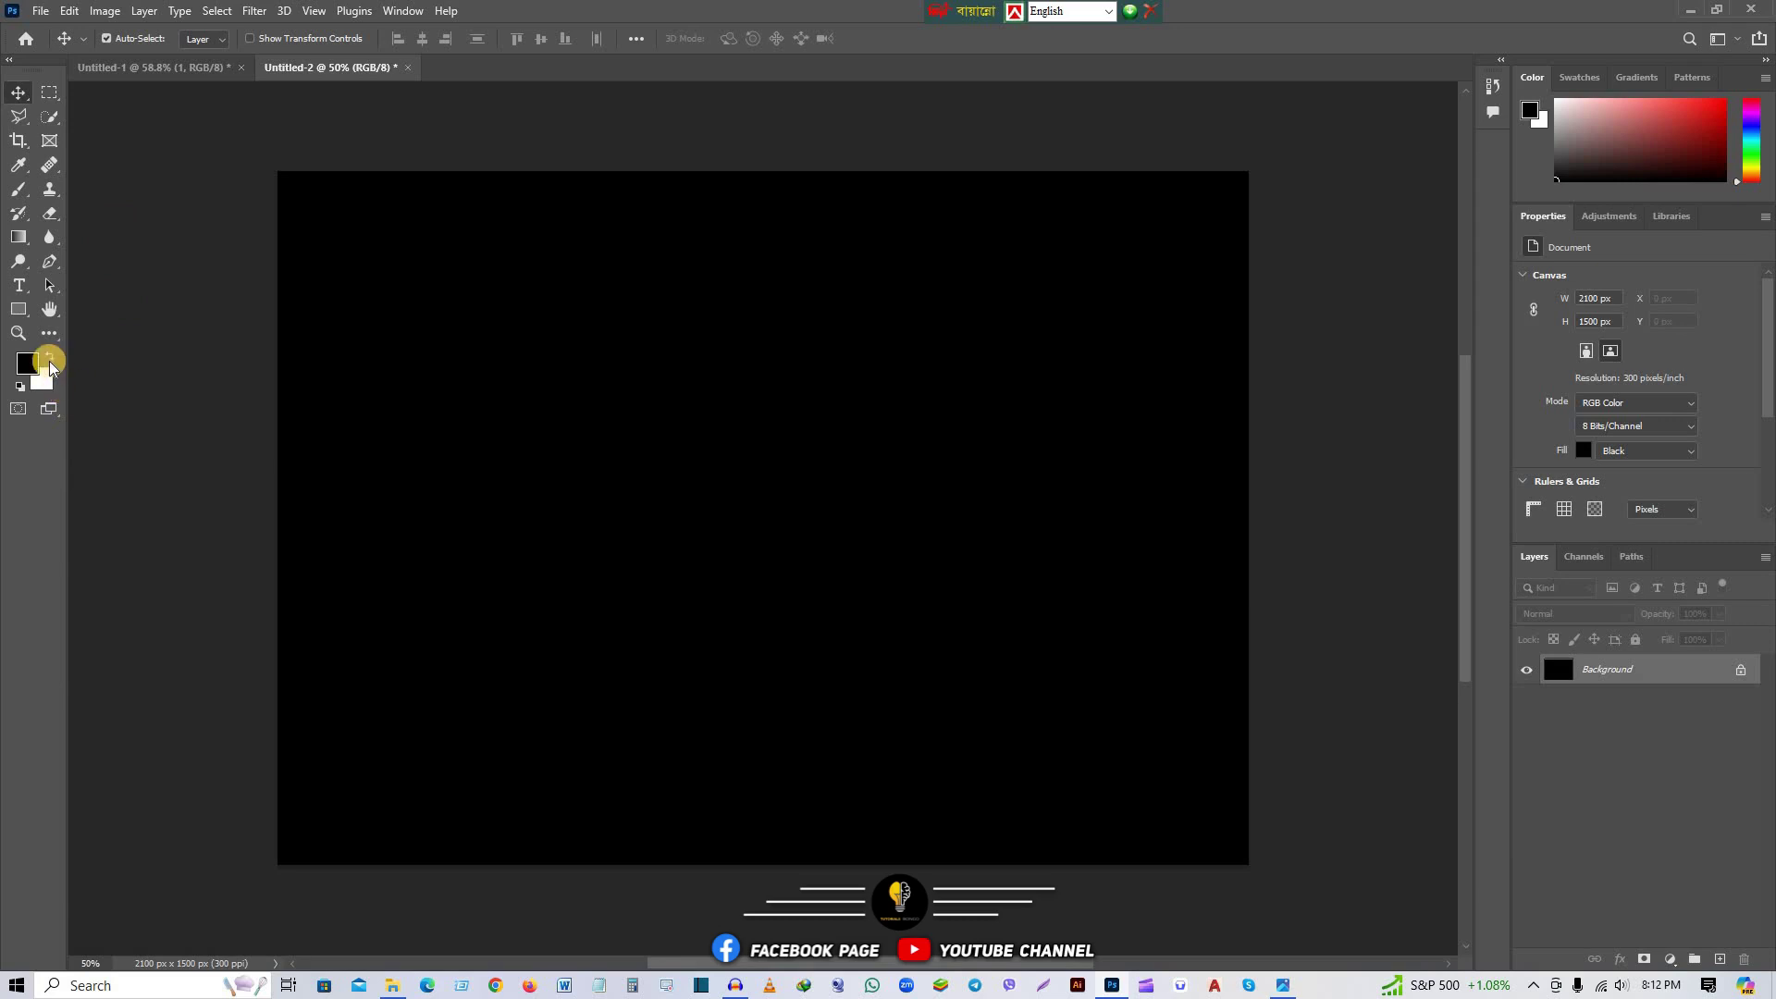
{"action": "key", "text": "ctrl+BackSpace"}
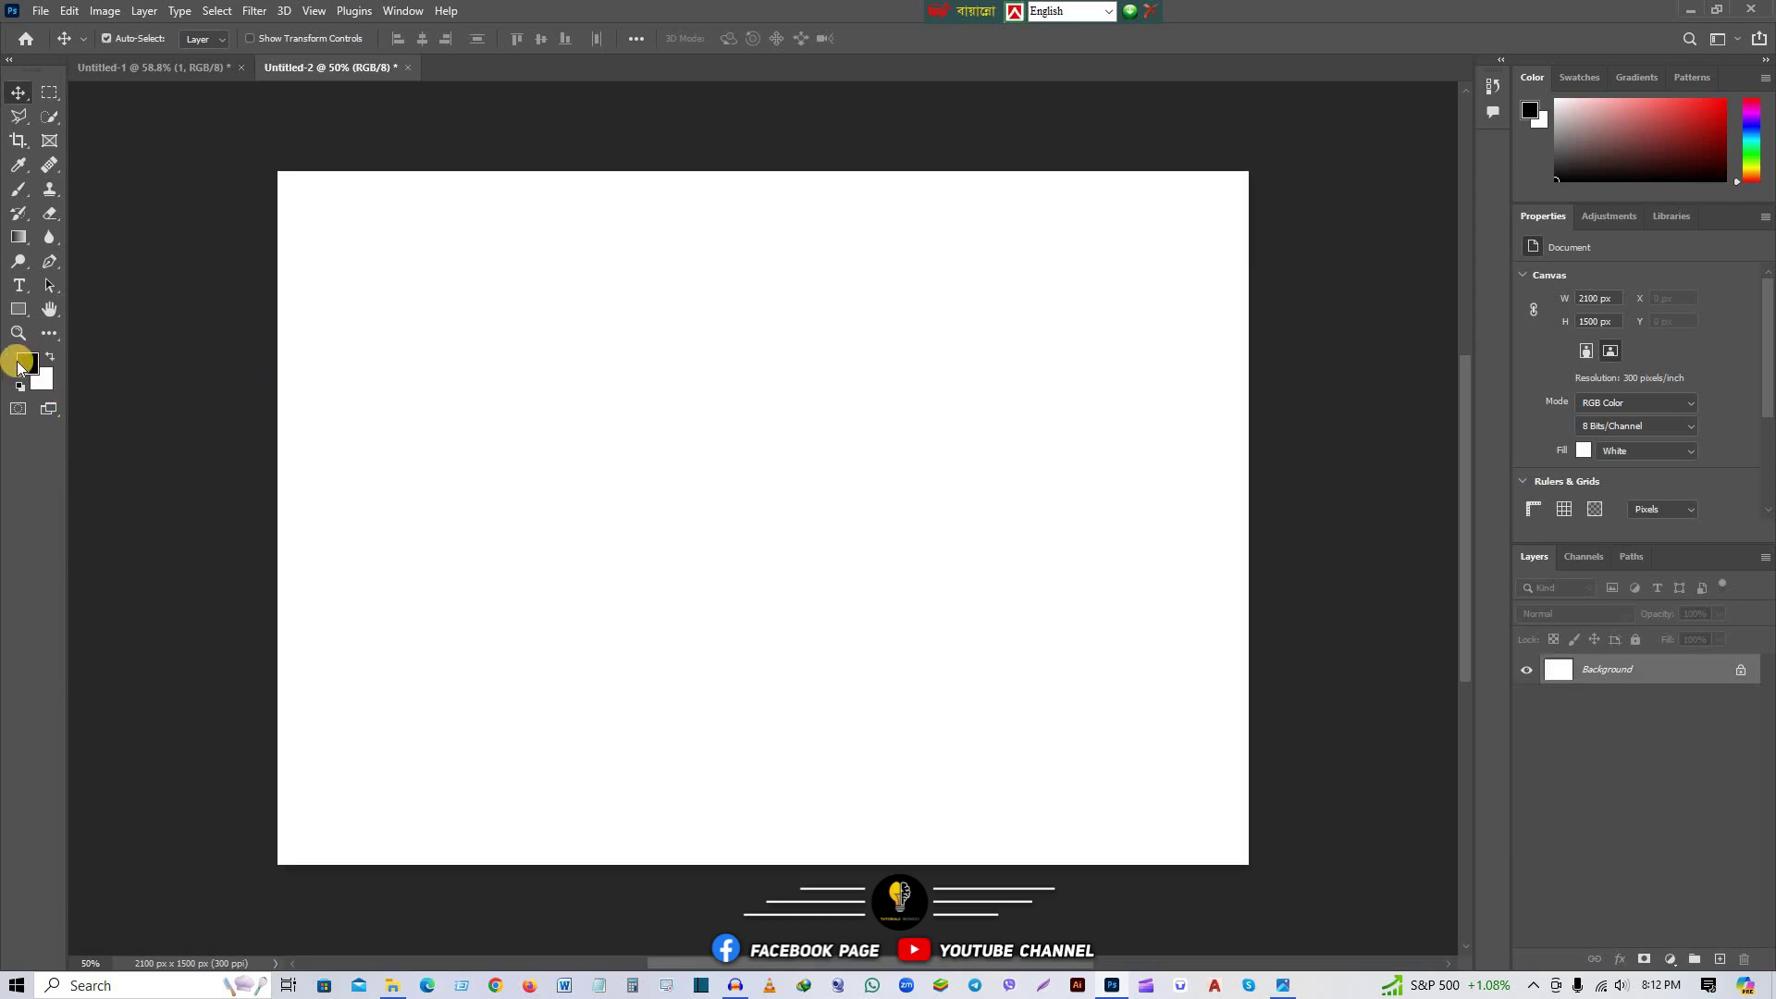
{"action": "left_click", "coordinate": [21, 361]}
{"action": "left_click_drag", "start_coordinate": [728, 361], "coordinate": [799, 239]}
Step: Confirm red as the foreground colour and drag a trial rectangular marquee selection
{"action": "left_click", "coordinate": [976, 263]}
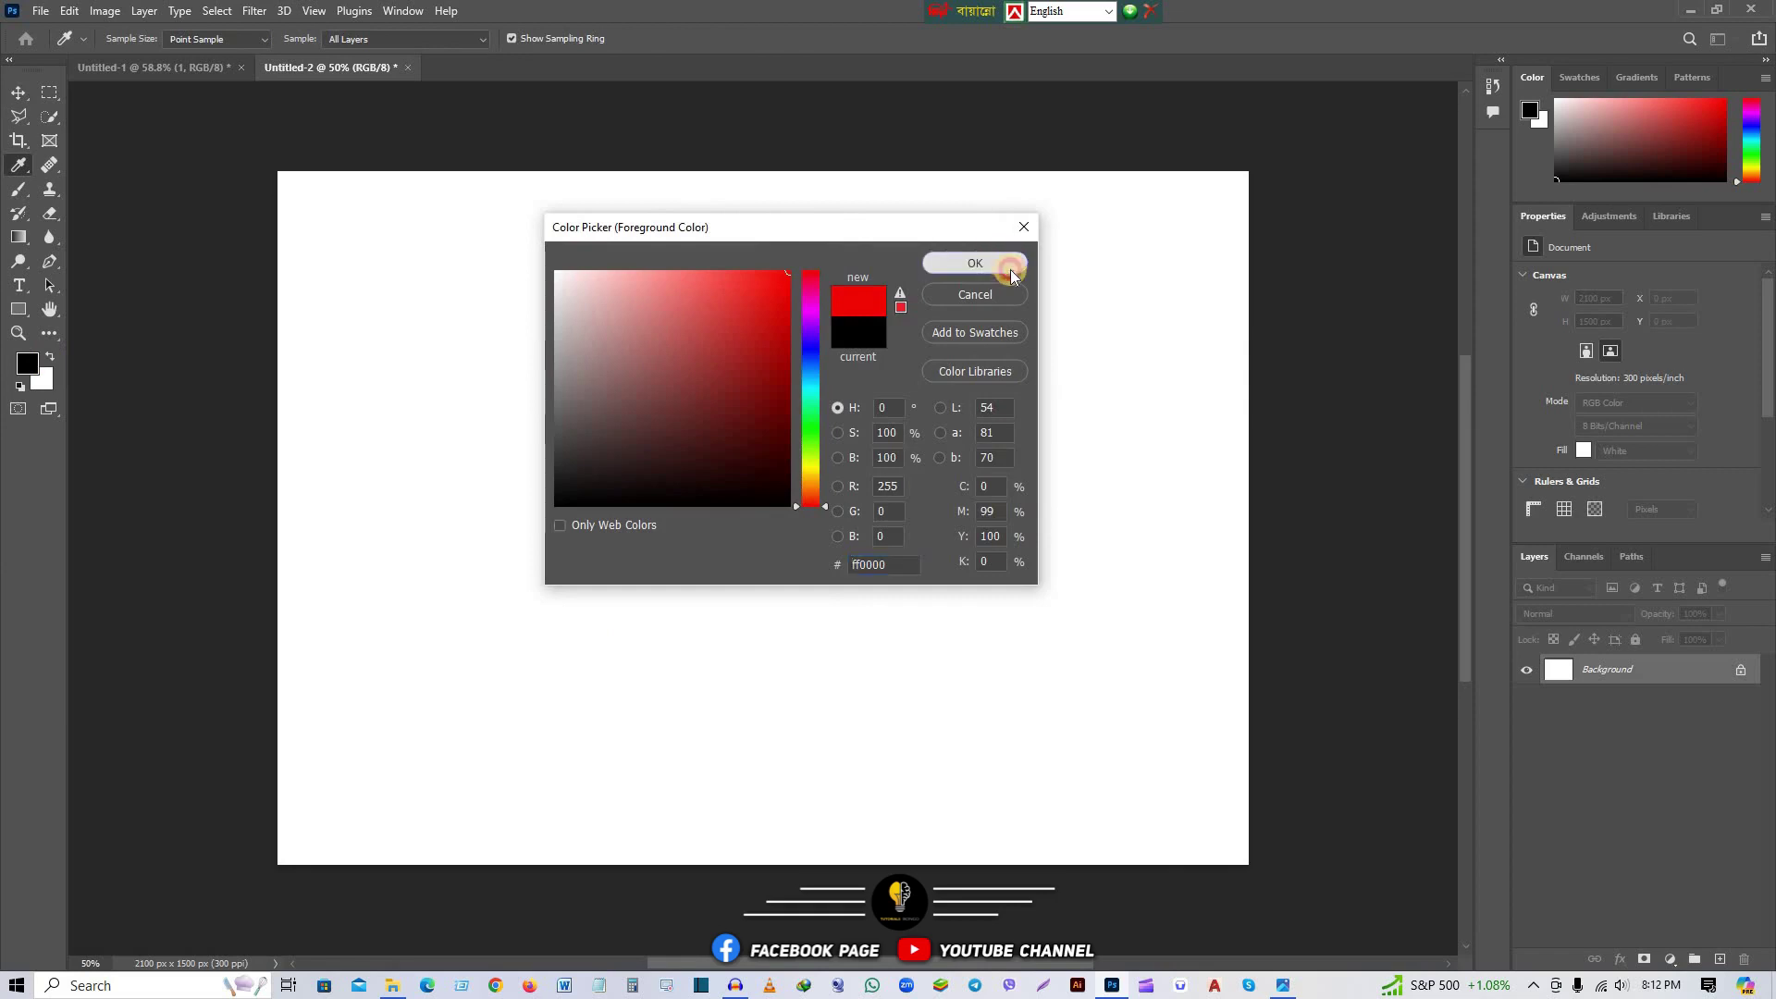
{"action": "key", "text": "v"}
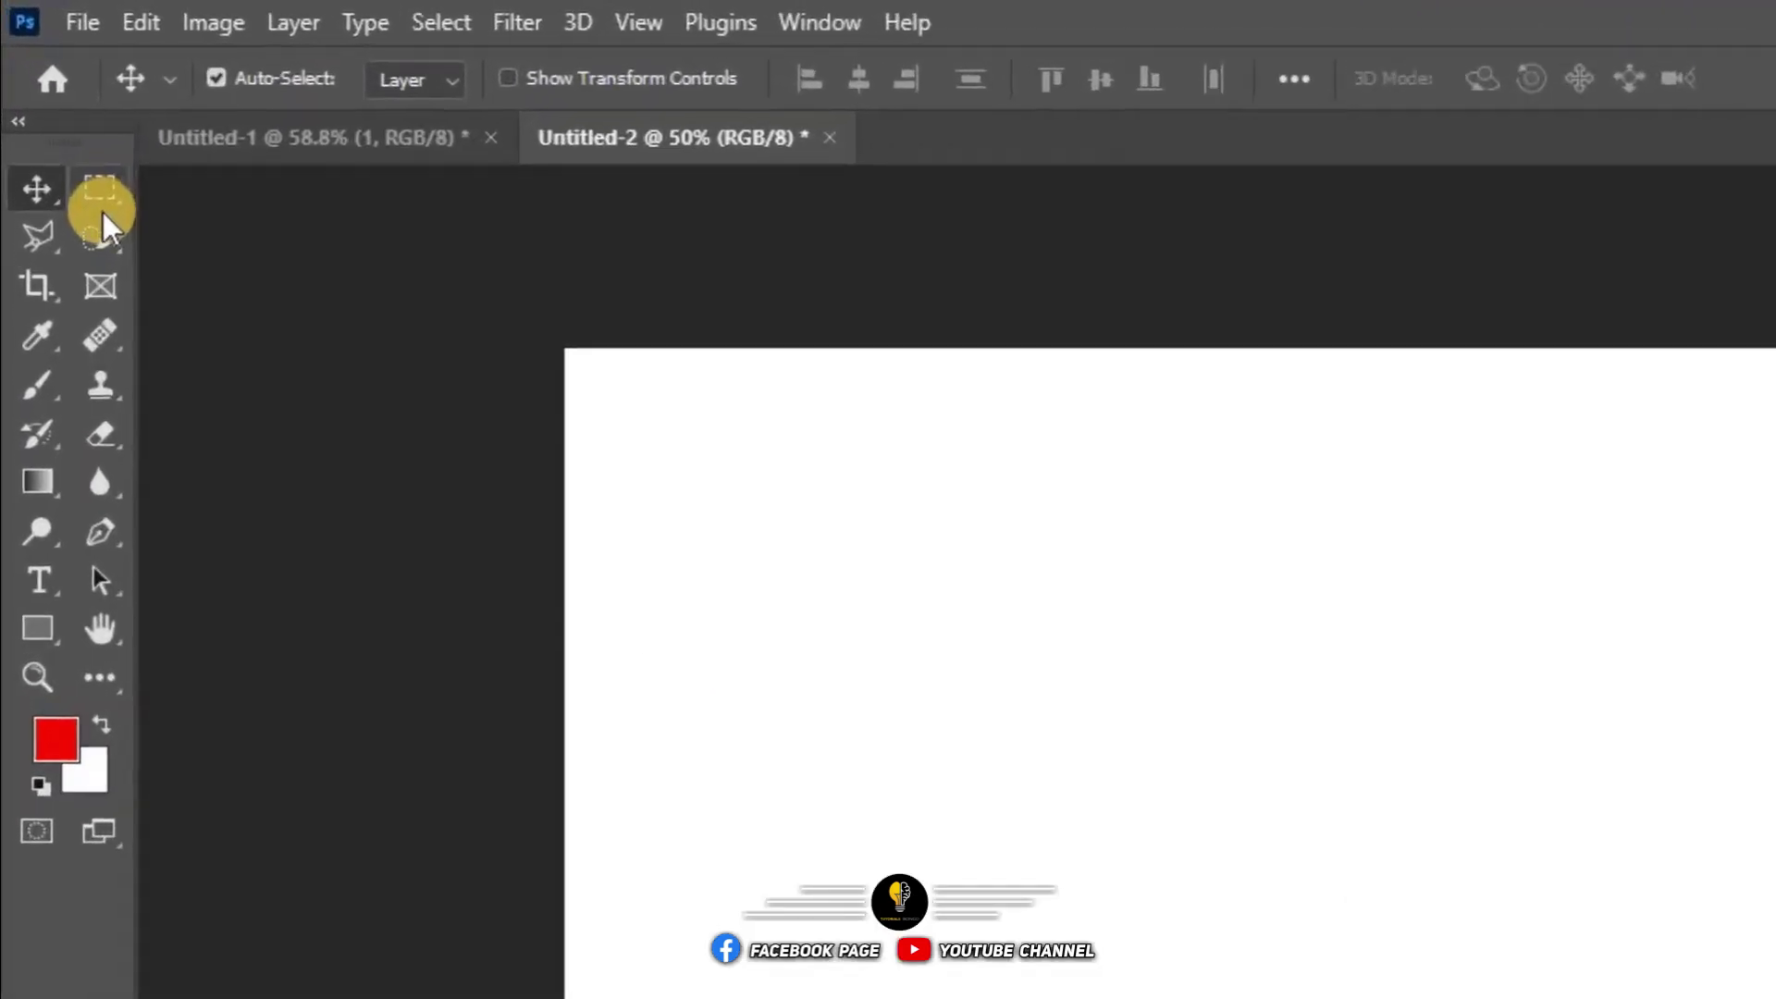
{"action": "left_click", "coordinate": [73, 136]}
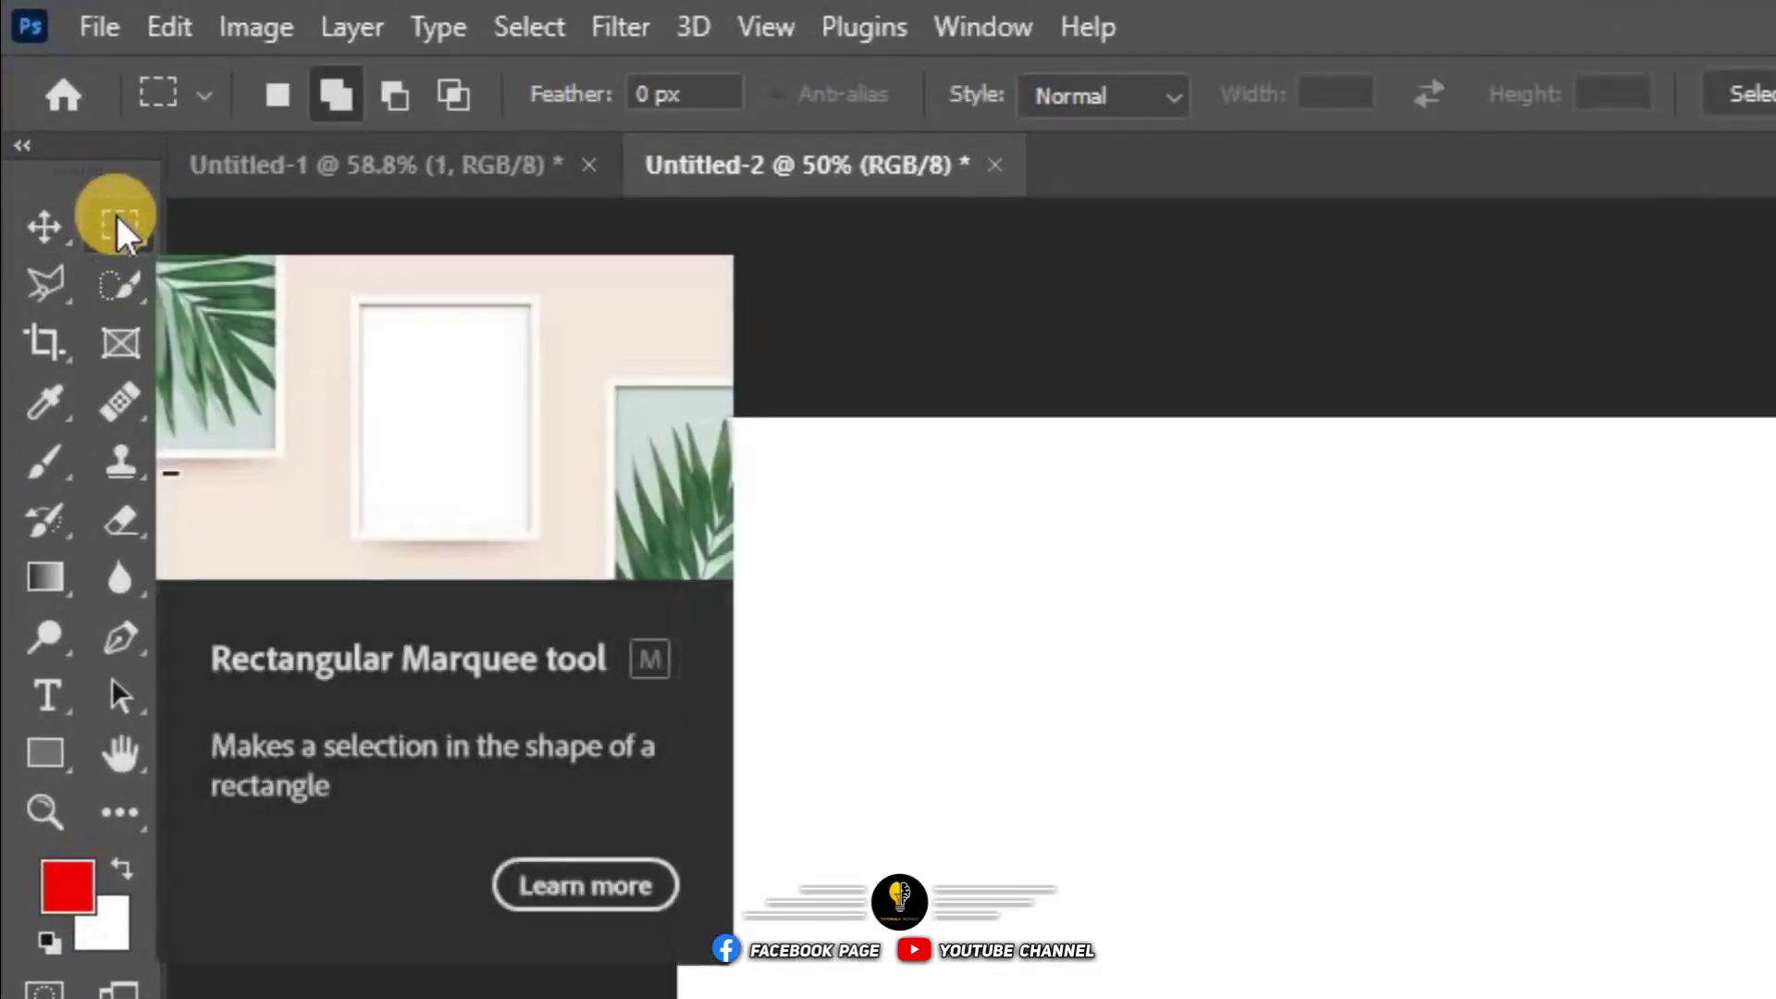
{"action": "right_click", "coordinate": [116, 215]}
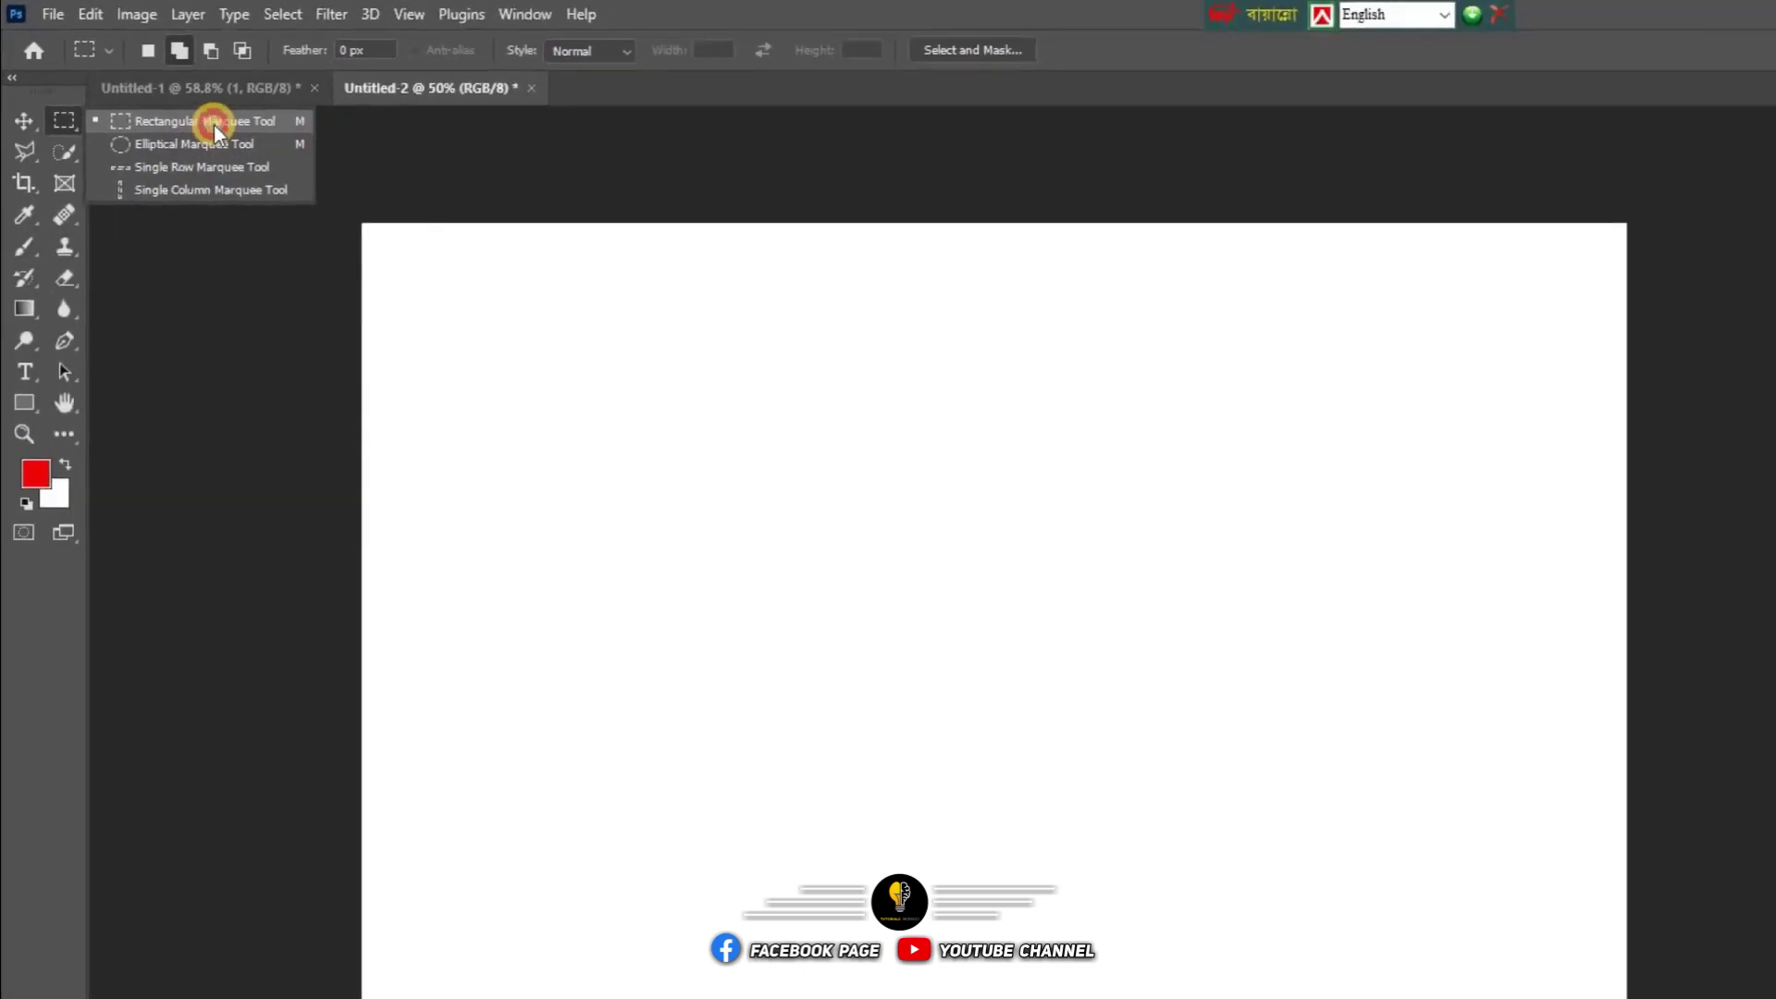
{"action": "left_click", "coordinate": [348, 226]}
{"action": "left_click_drag", "start_coordinate": [440, 302], "coordinate": [1059, 665]}
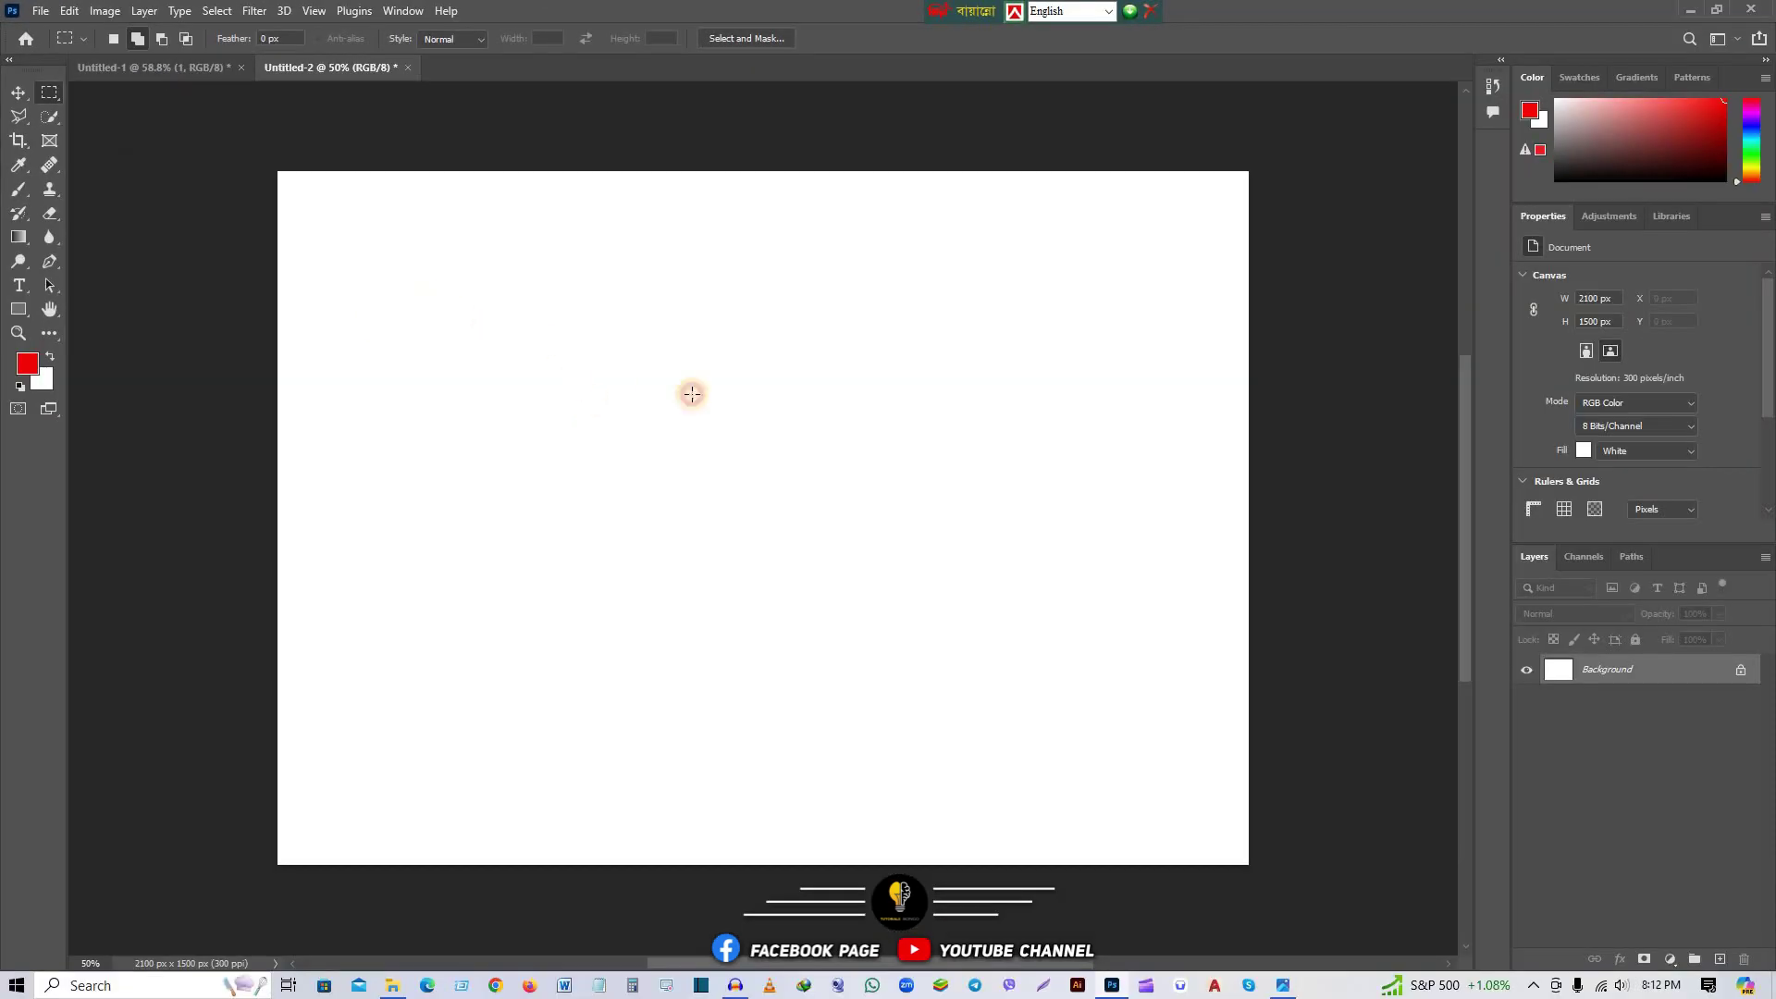
{"action": "left_click_drag", "start_coordinate": [1057, 547], "coordinate": [1119, 442]}
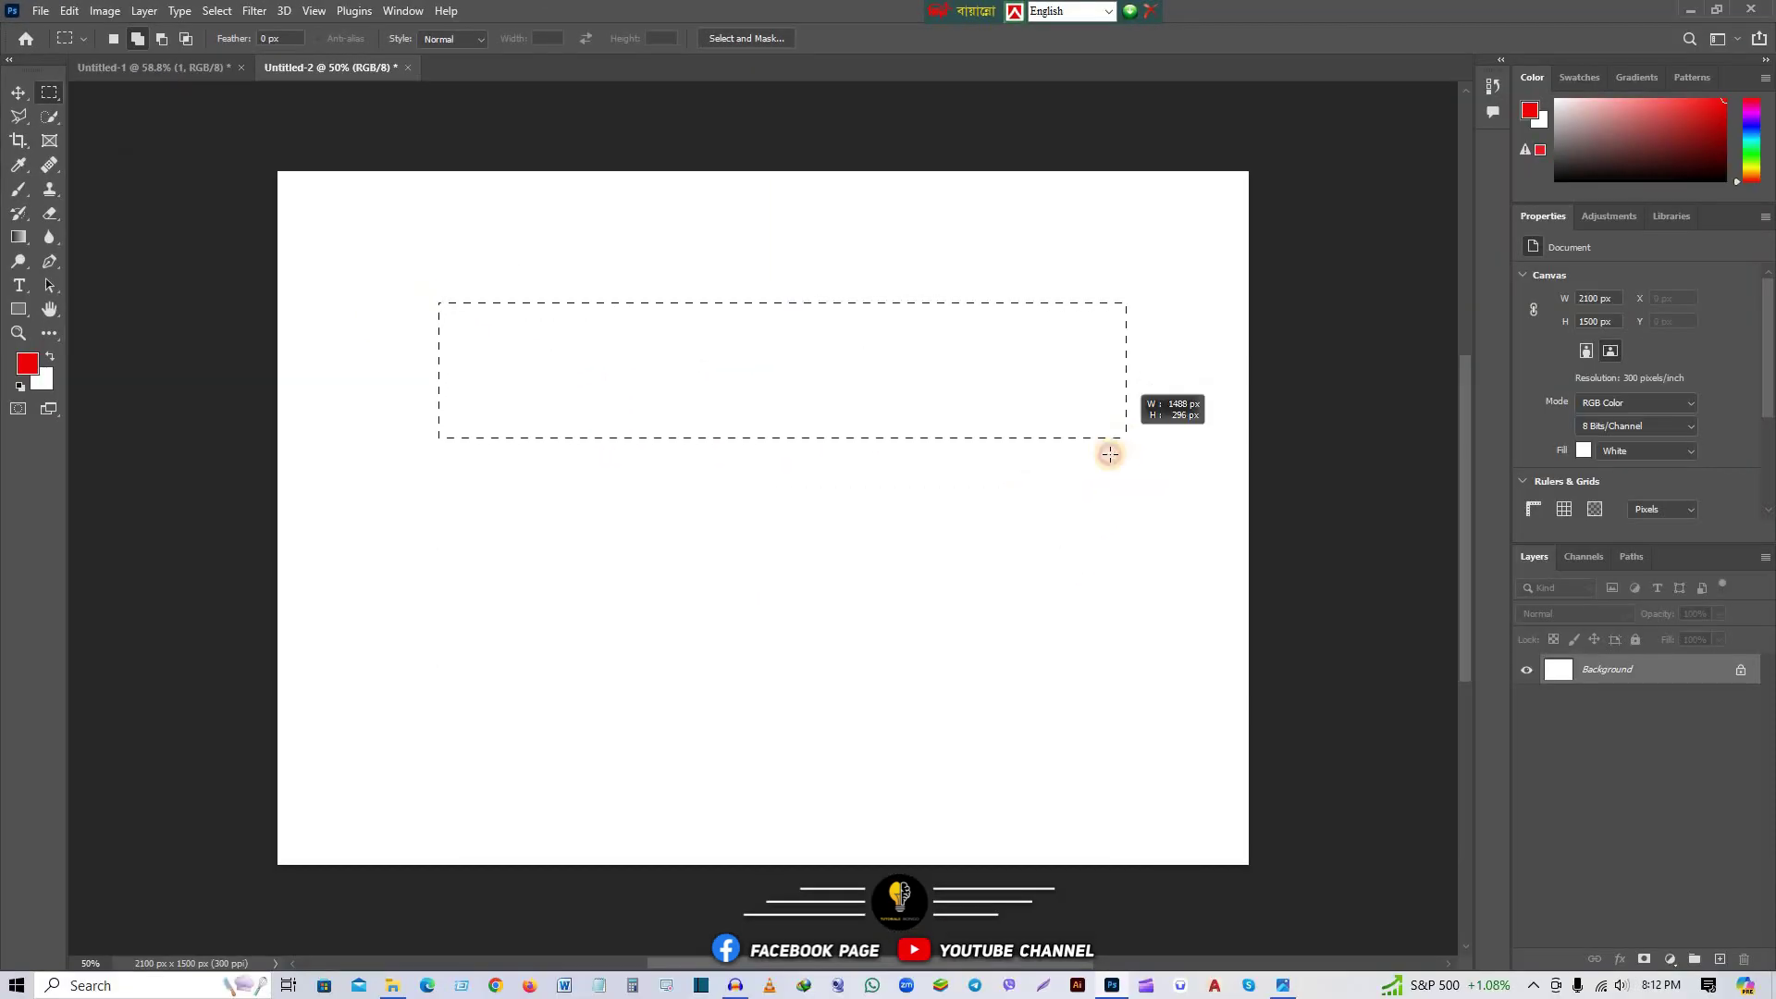
Step: Reselect a rectangle in the canvas middle, fill it red, then refill it white
{"action": "left_click", "coordinate": [399, 298]}
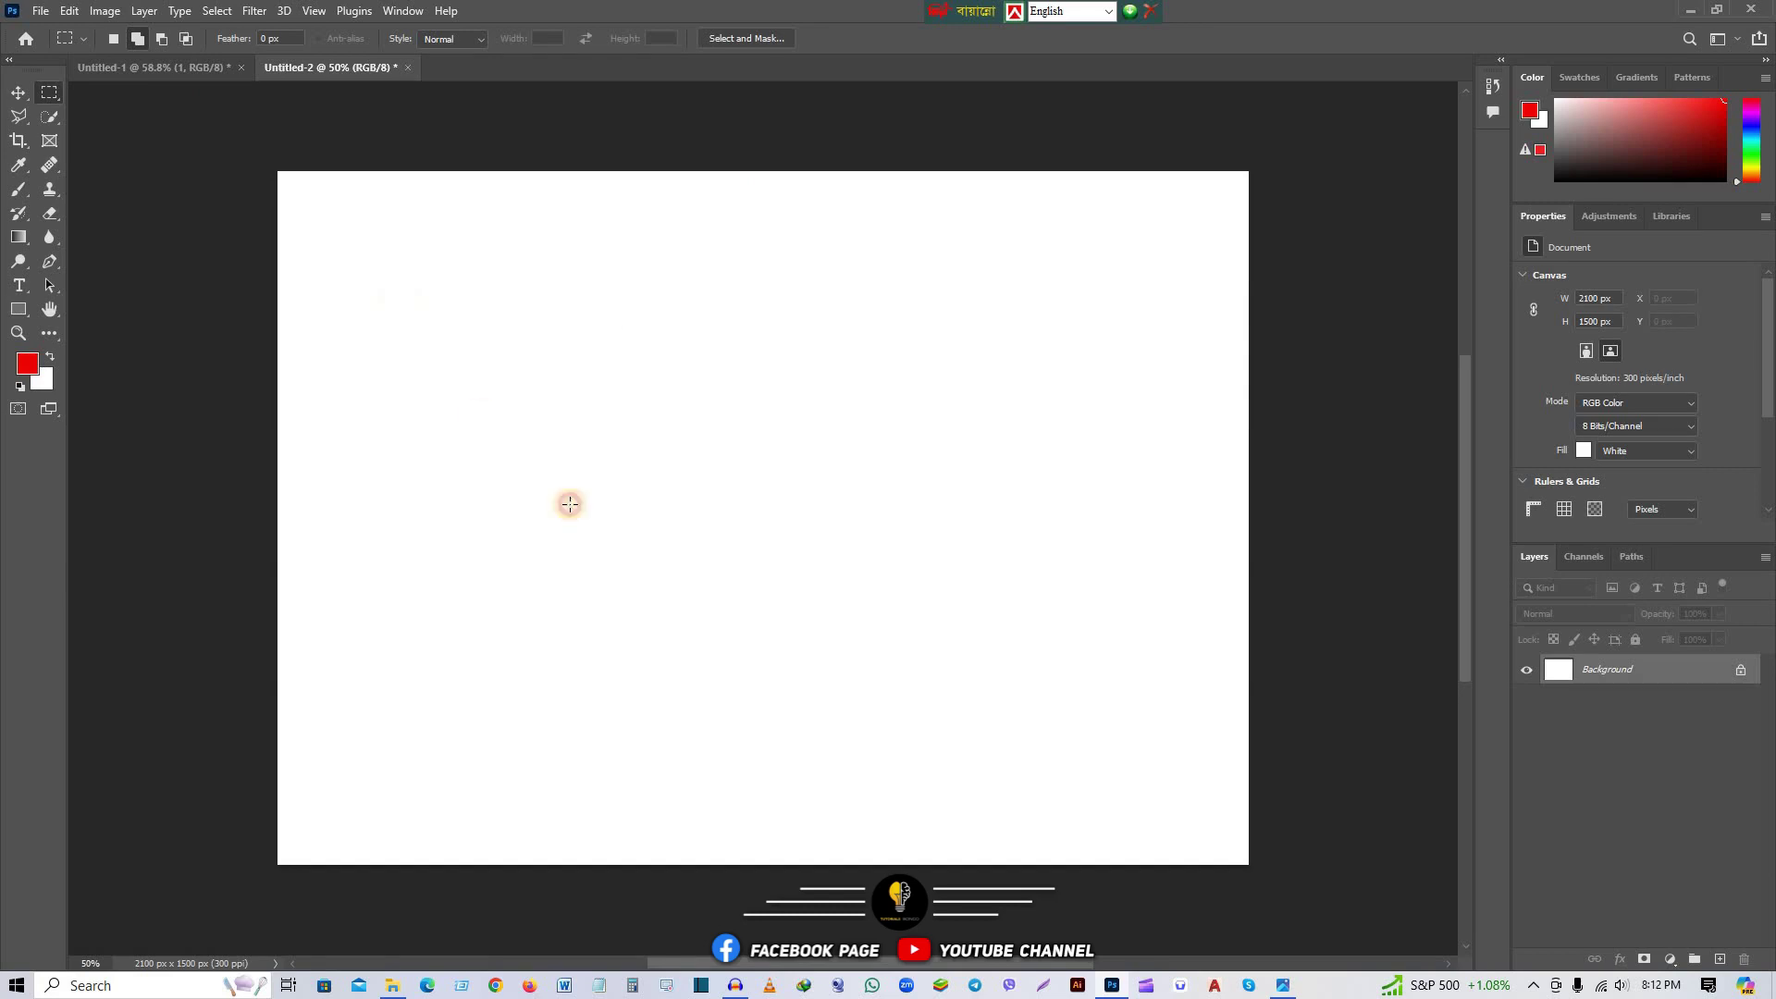
{"action": "mouse_move", "coordinate": [400, 297]}
{"action": "left_mouse_down"}
{"action": "mouse_move", "coordinate": [925, 673]}
{"action": "mouse_move", "coordinate": [1000, 633]}
{"action": "mouse_move", "coordinate": [997, 445]}
{"action": "mouse_move", "coordinate": [1043, 543]}
{"action": "mouse_move", "coordinate": [1058, 519]}
{"action": "mouse_move", "coordinate": [996, 555]}
{"action": "mouse_move", "coordinate": [1050, 648]}
{"action": "left_mouse_up"}
{"action": "key", "text": "alt+BackSpace"}
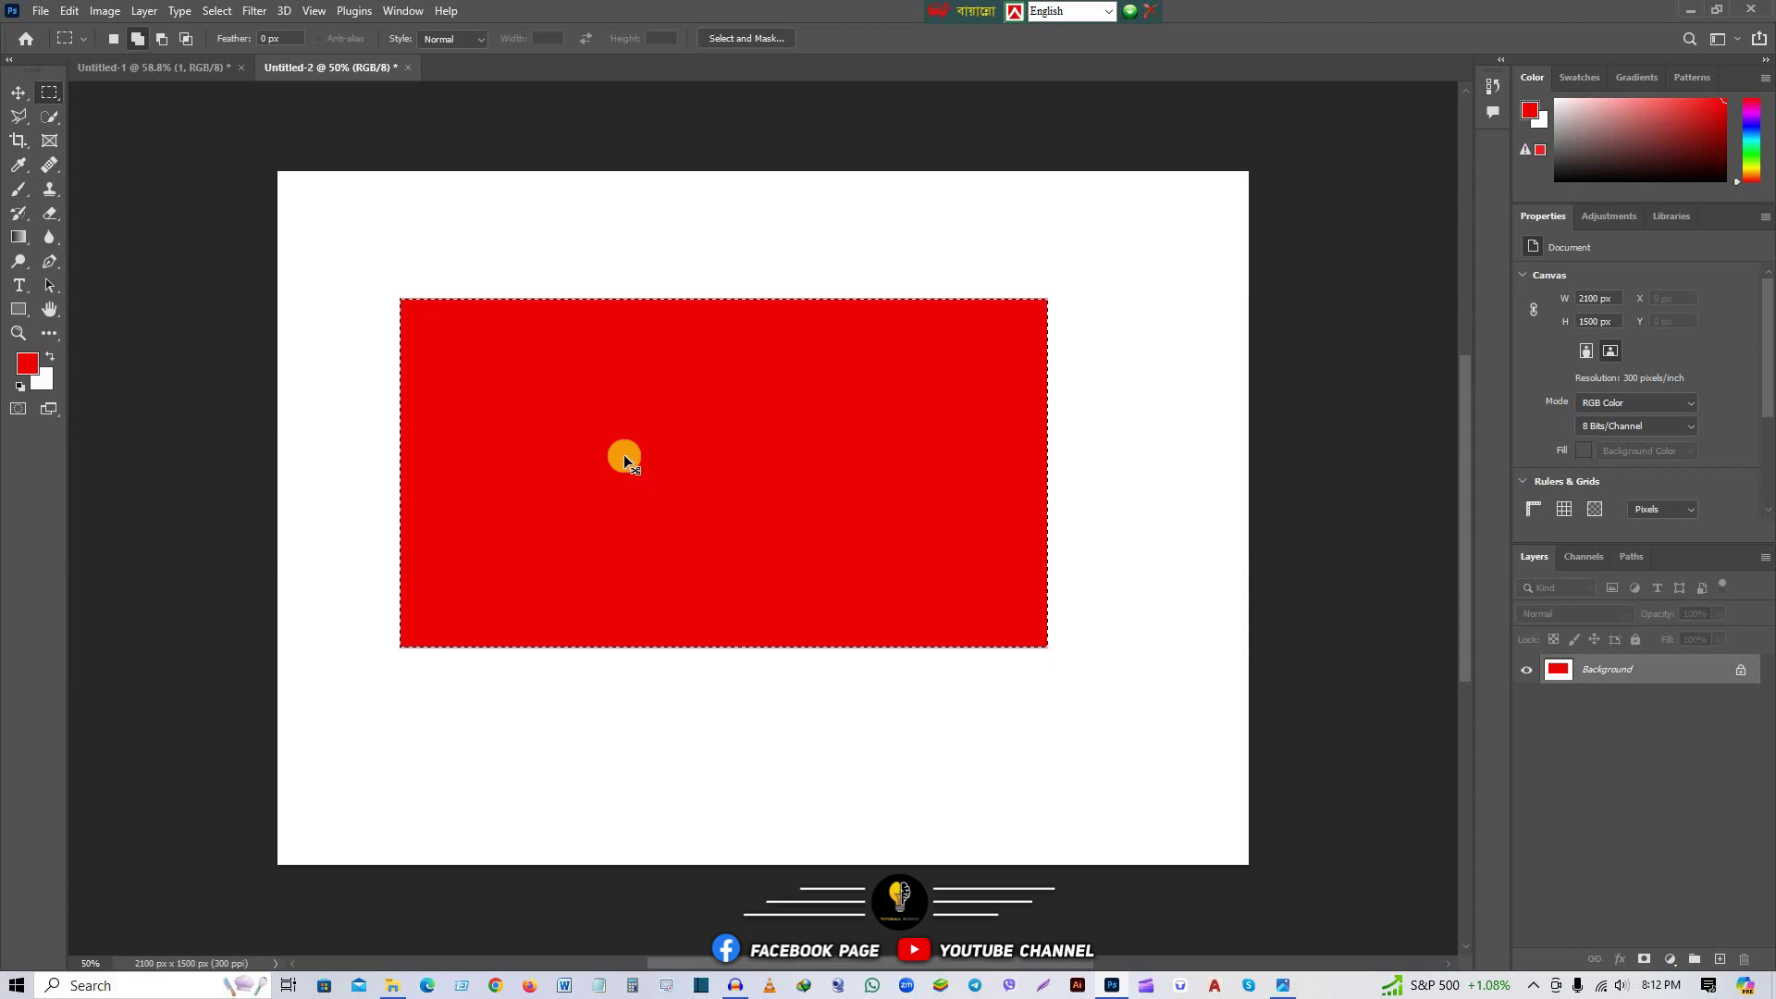
{"action": "key", "text": "ctrl+BackSpace"}
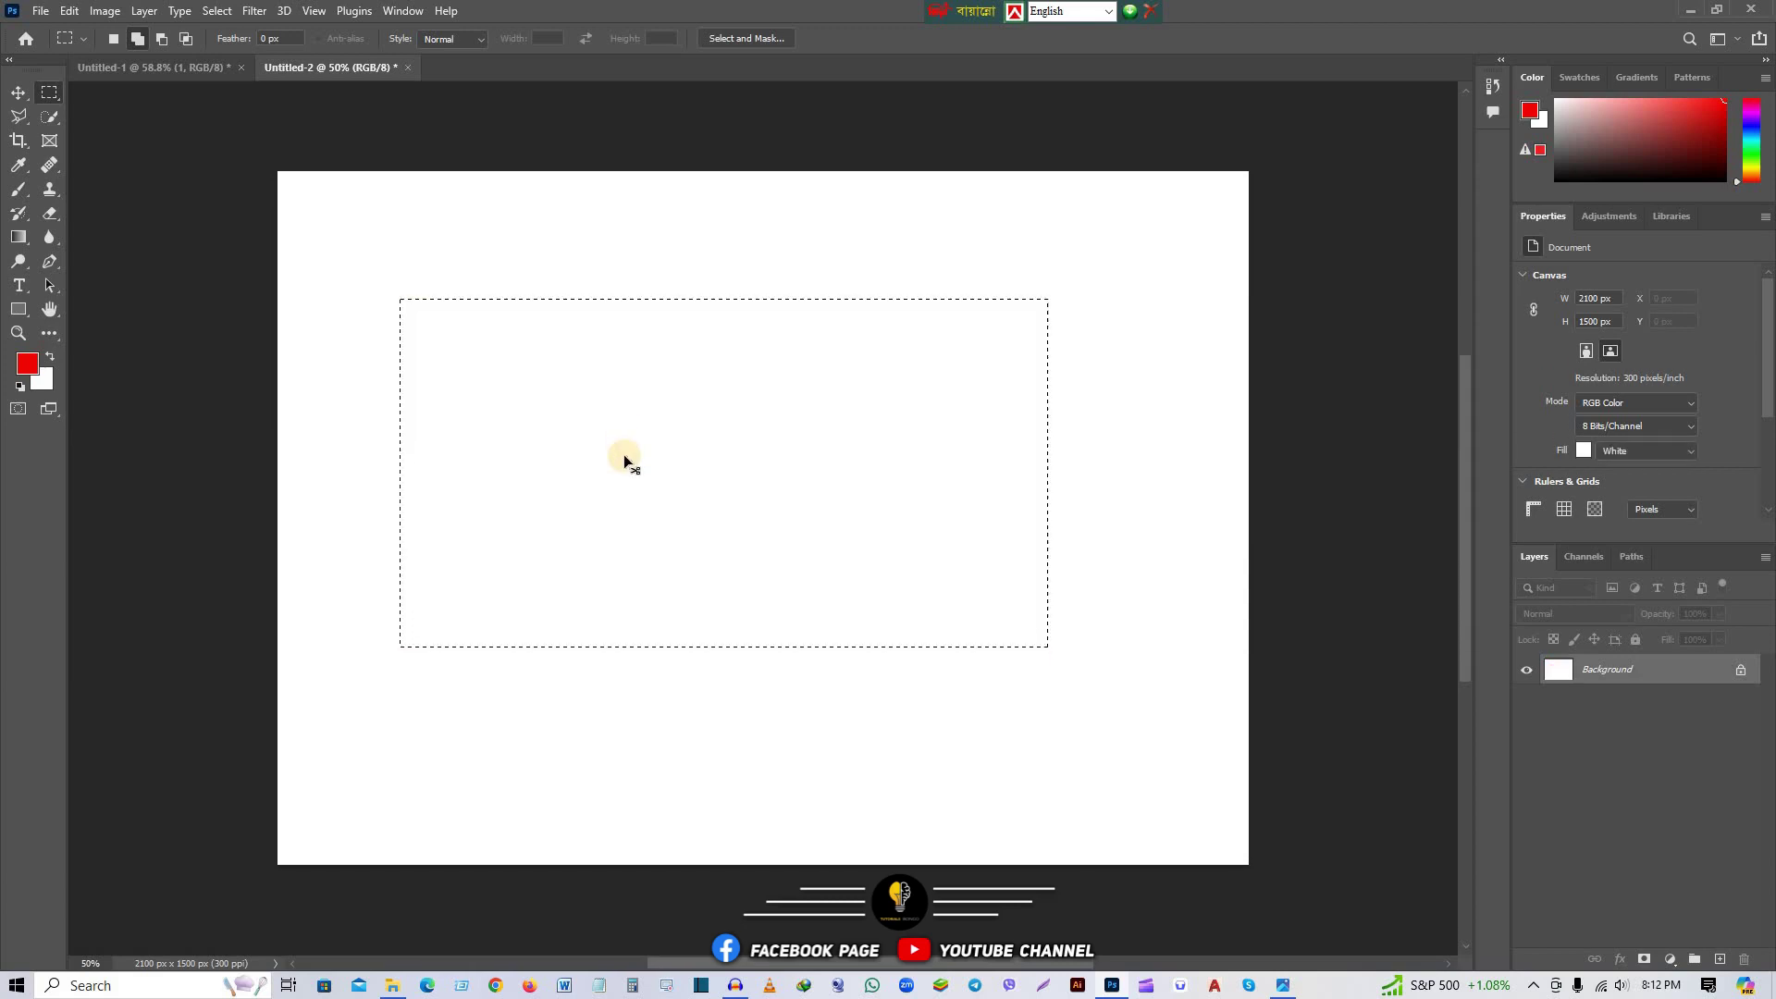
Step: Drag a trial wide rectangular selection on the canvas, then remove it
{"action": "left_click", "coordinate": [623, 453]}
{"action": "mouse_move", "coordinate": [400, 277]}
{"action": "left_mouse_down"}
{"action": "mouse_move", "coordinate": [745, 684]}
{"action": "mouse_move", "coordinate": [590, 484]}
{"action": "mouse_move", "coordinate": [1135, 589]}
{"action": "left_mouse_up"}
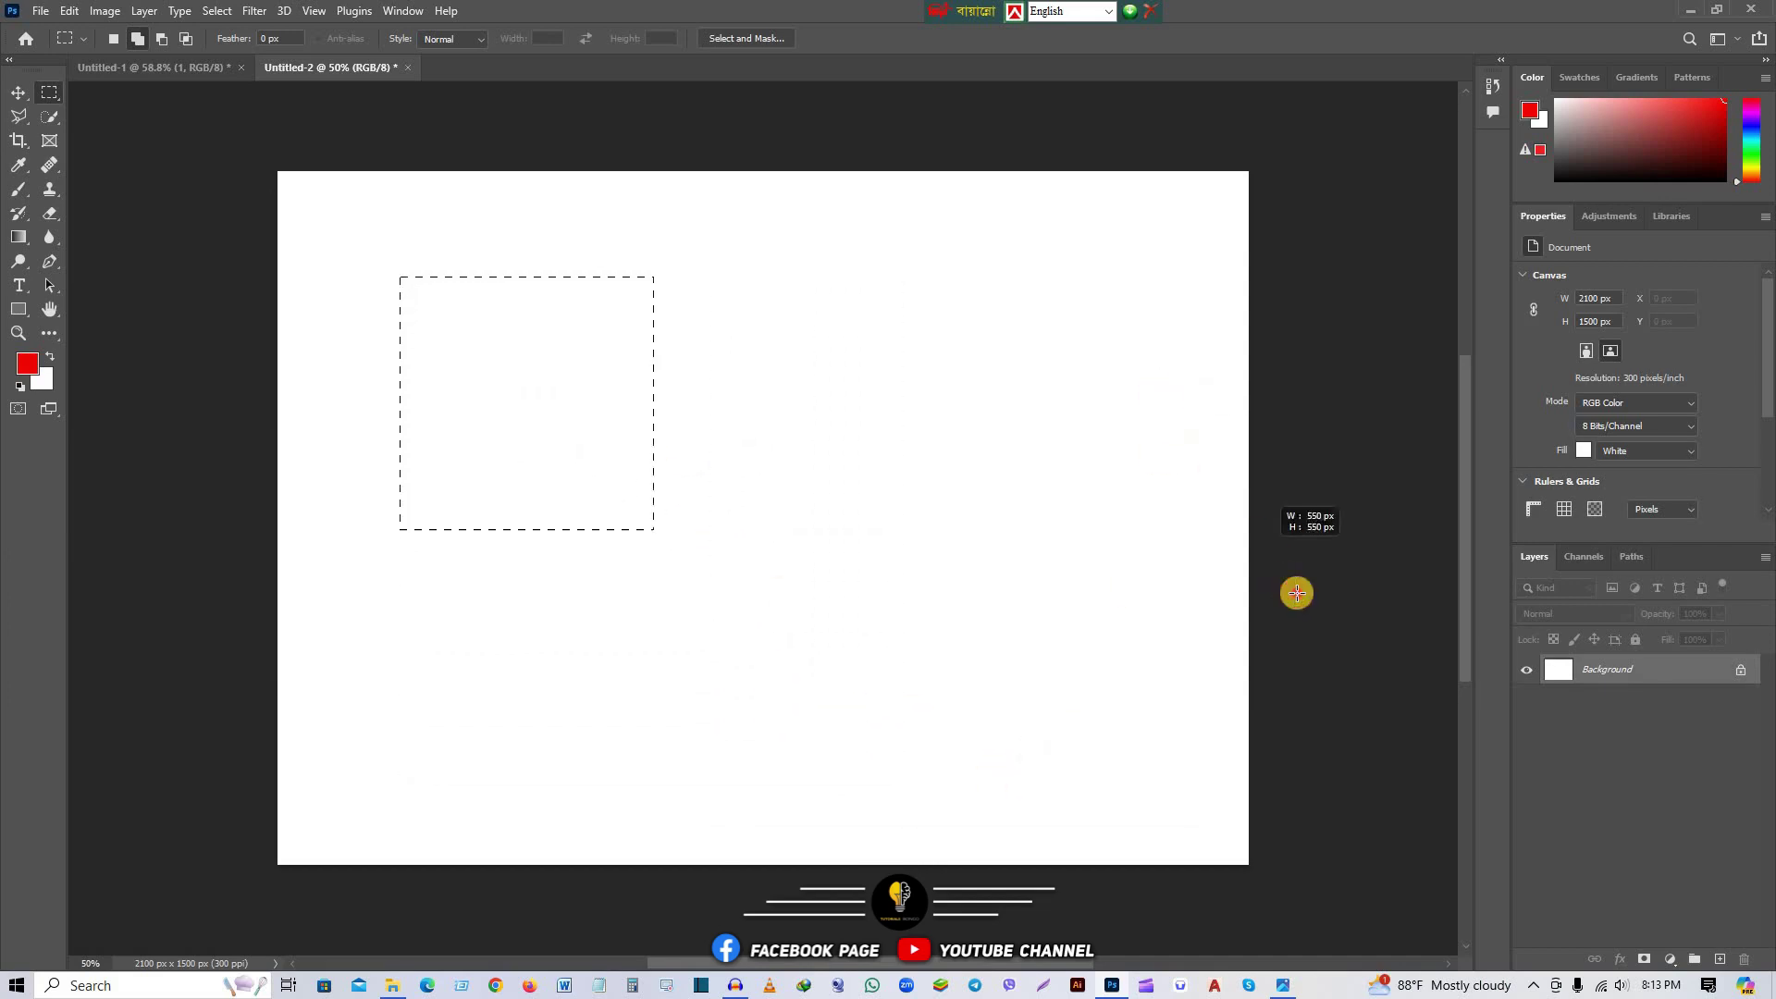
{"action": "mouse_move", "coordinate": [1134, 590]}
{"action": "left_mouse_down"}
{"action": "mouse_move", "coordinate": [1329, 633]}
{"action": "mouse_move", "coordinate": [886, 529]}
{"action": "mouse_move", "coordinate": [857, 746]}
{"action": "mouse_move", "coordinate": [1068, 607]}
{"action": "mouse_move", "coordinate": [1051, 614]}
{"action": "mouse_move", "coordinate": [1070, 745]}
{"action": "mouse_move", "coordinate": [916, 568]}
{"action": "mouse_move", "coordinate": [959, 587]}
{"action": "mouse_move", "coordinate": [1027, 691]}
{"action": "mouse_move", "coordinate": [1099, 634]}
{"action": "left_mouse_up"}
{"action": "left_click", "coordinate": [1099, 634]}
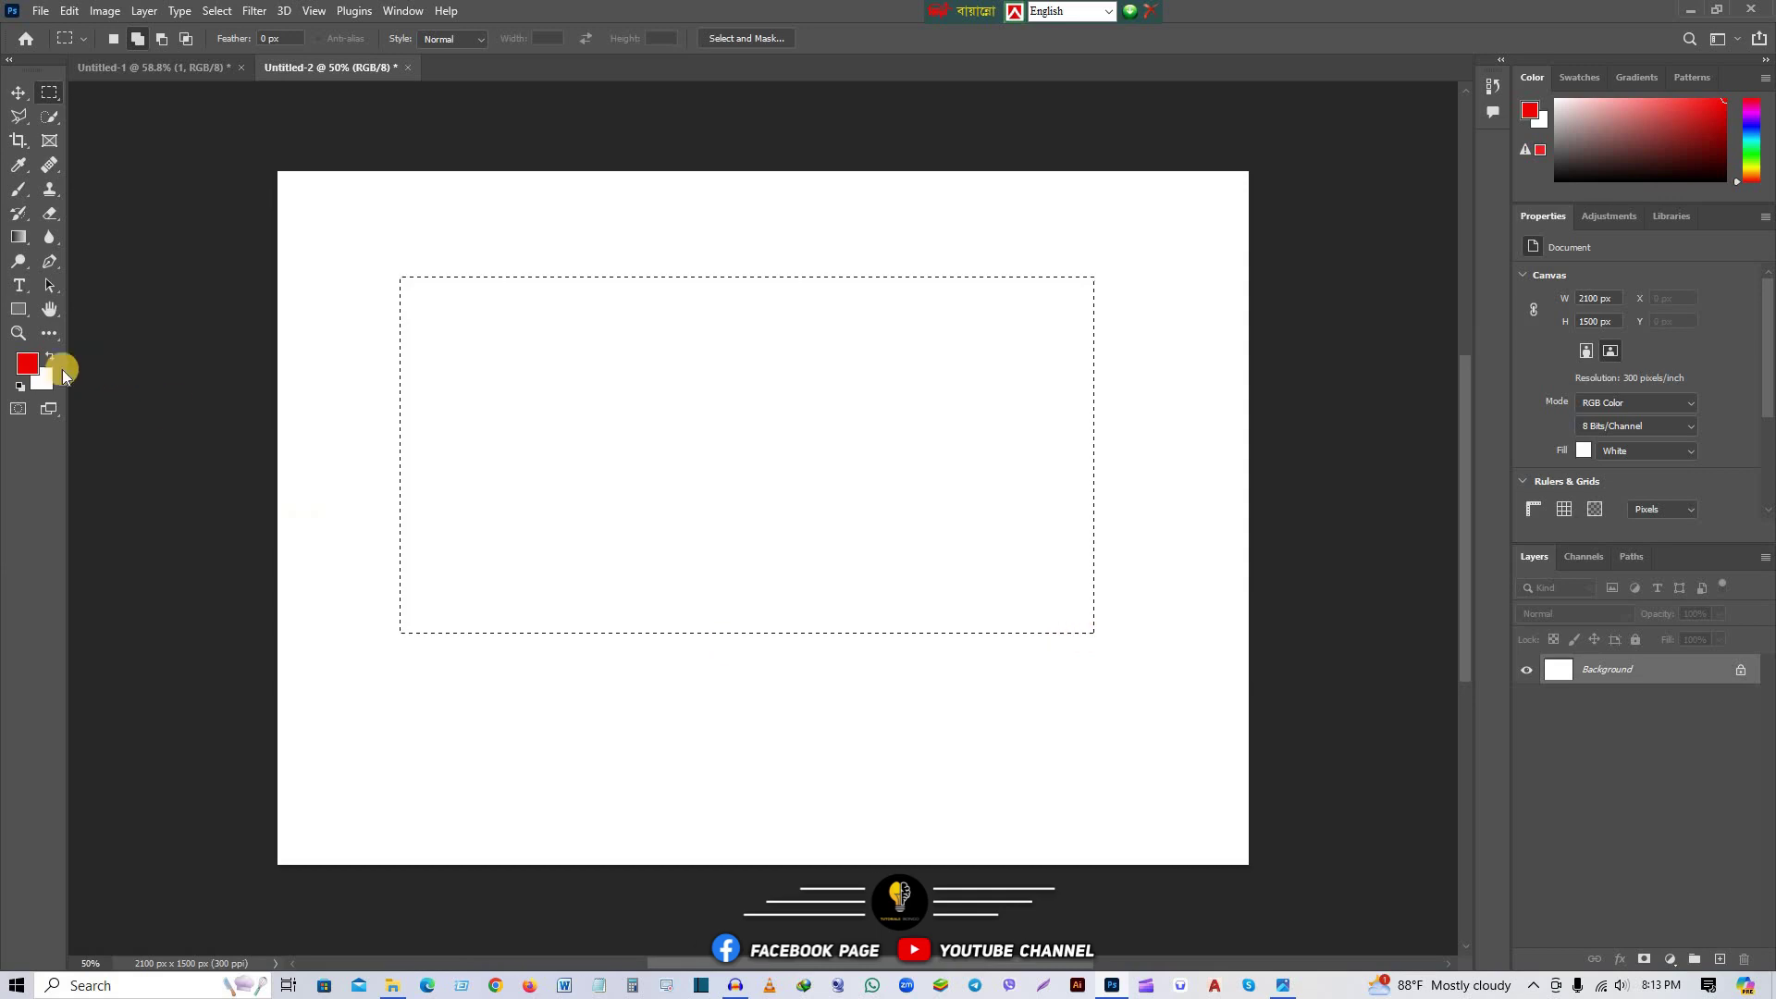
Step: Set the foreground colour to green and the background colour to pure red
{"action": "left_click", "coordinate": [28, 364]}
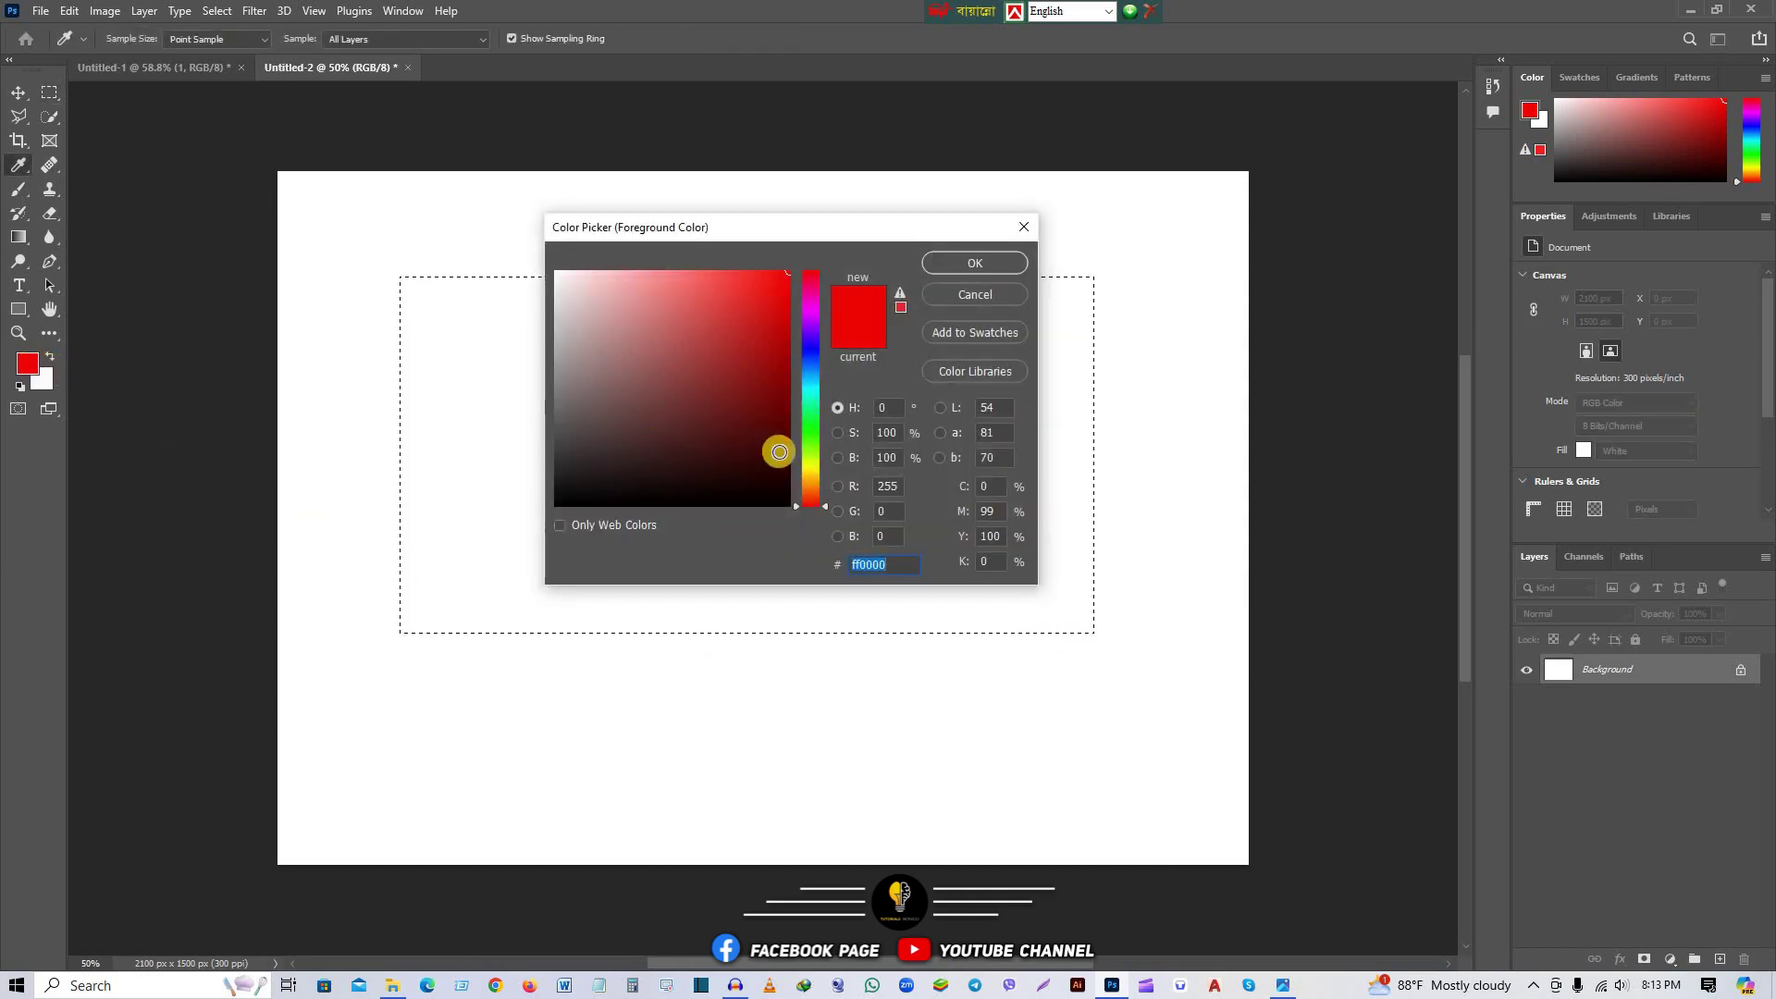
{"action": "left_click", "coordinate": [805, 432]}
{"action": "left_click", "coordinate": [803, 424]}
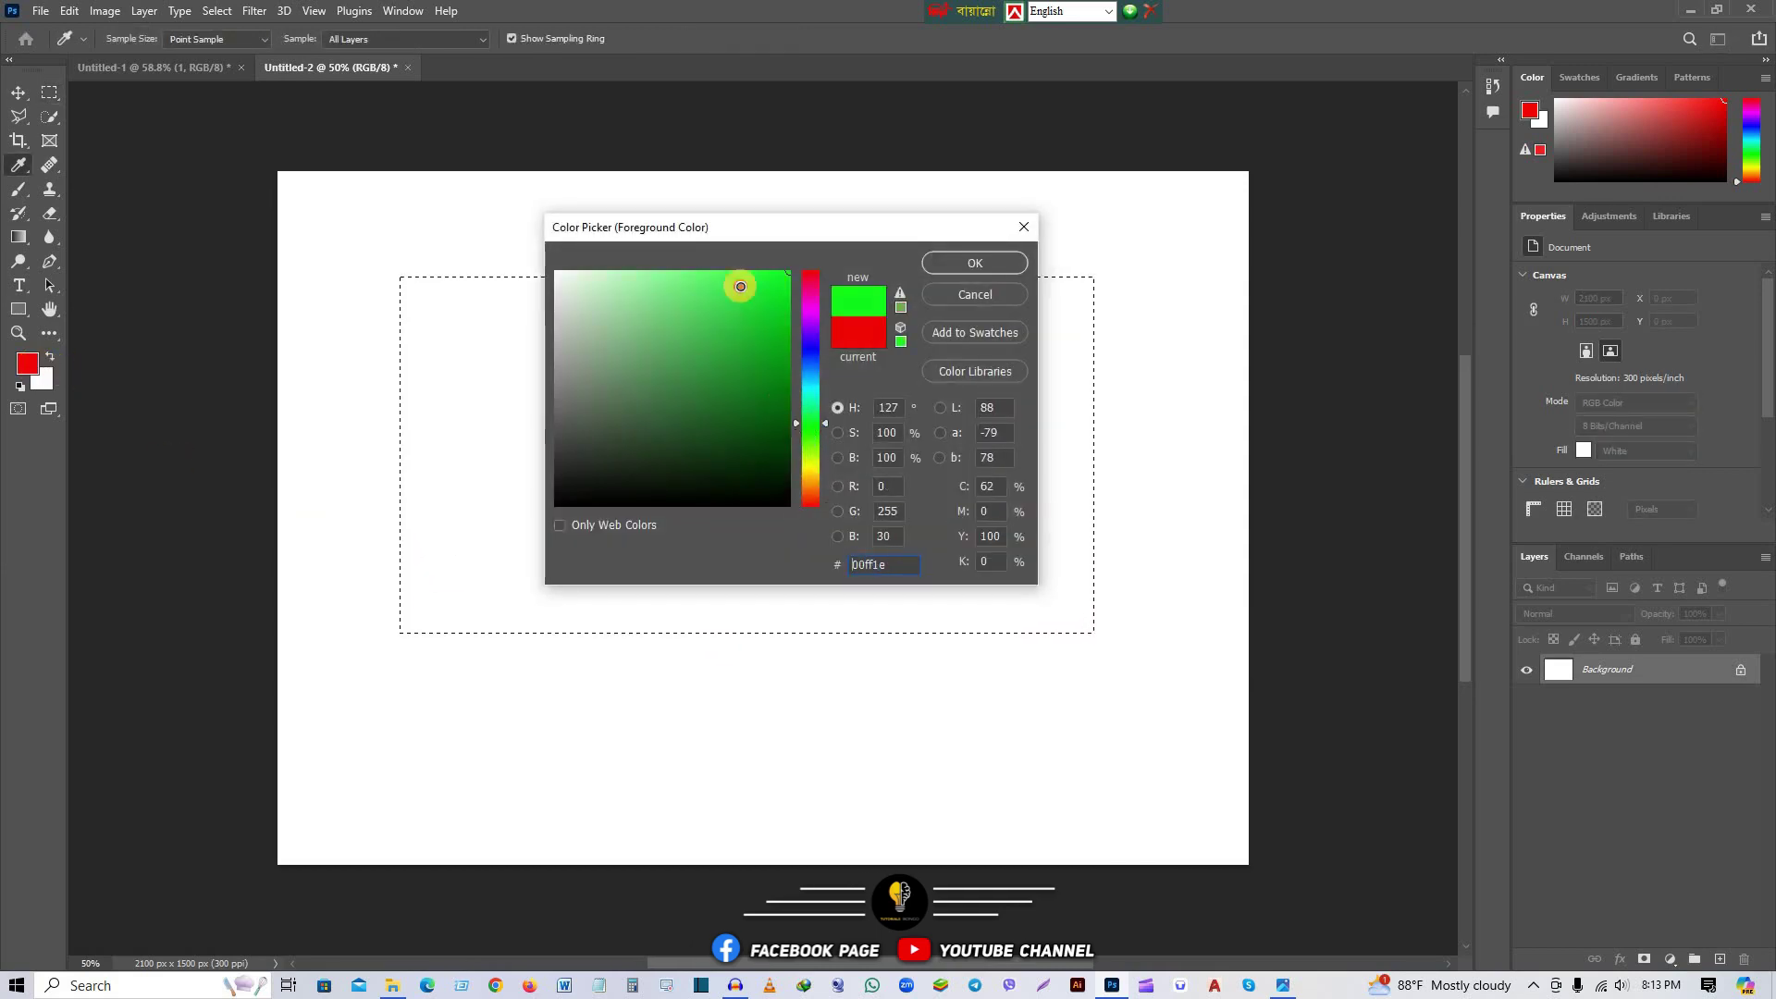
{"action": "key", "text": "Return"}
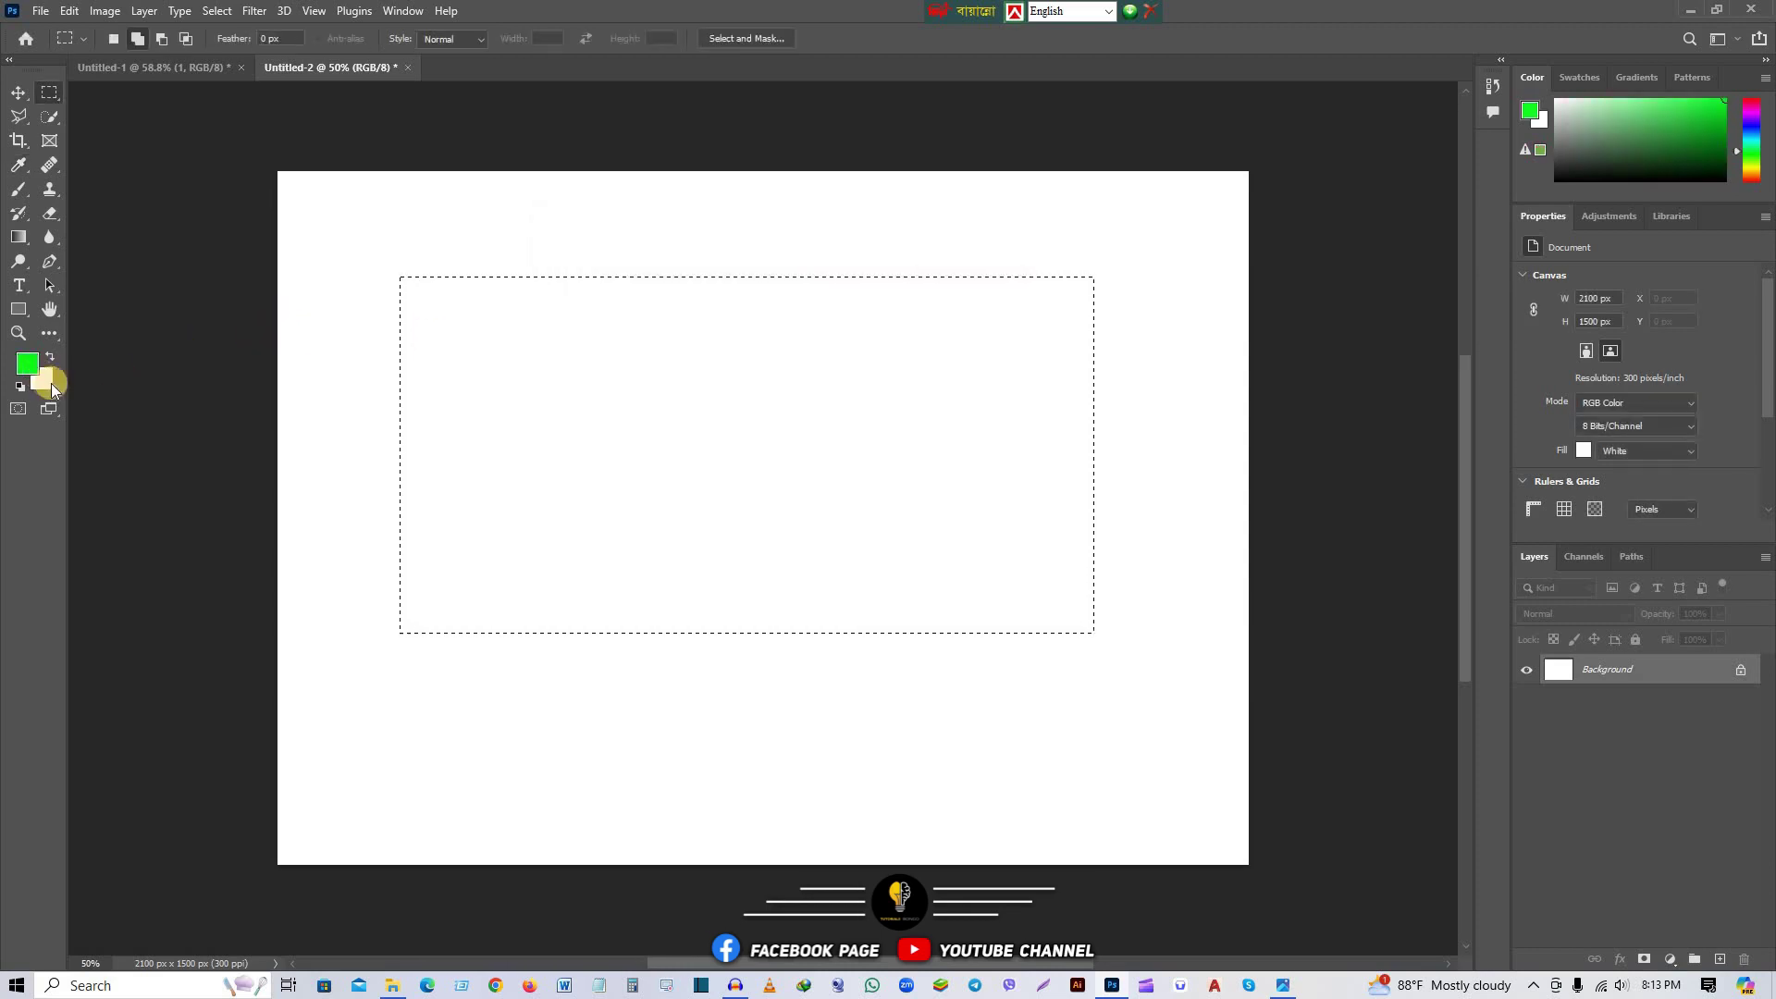
{"action": "left_click", "coordinate": [46, 382]}
{"action": "left_click", "coordinate": [745, 321]}
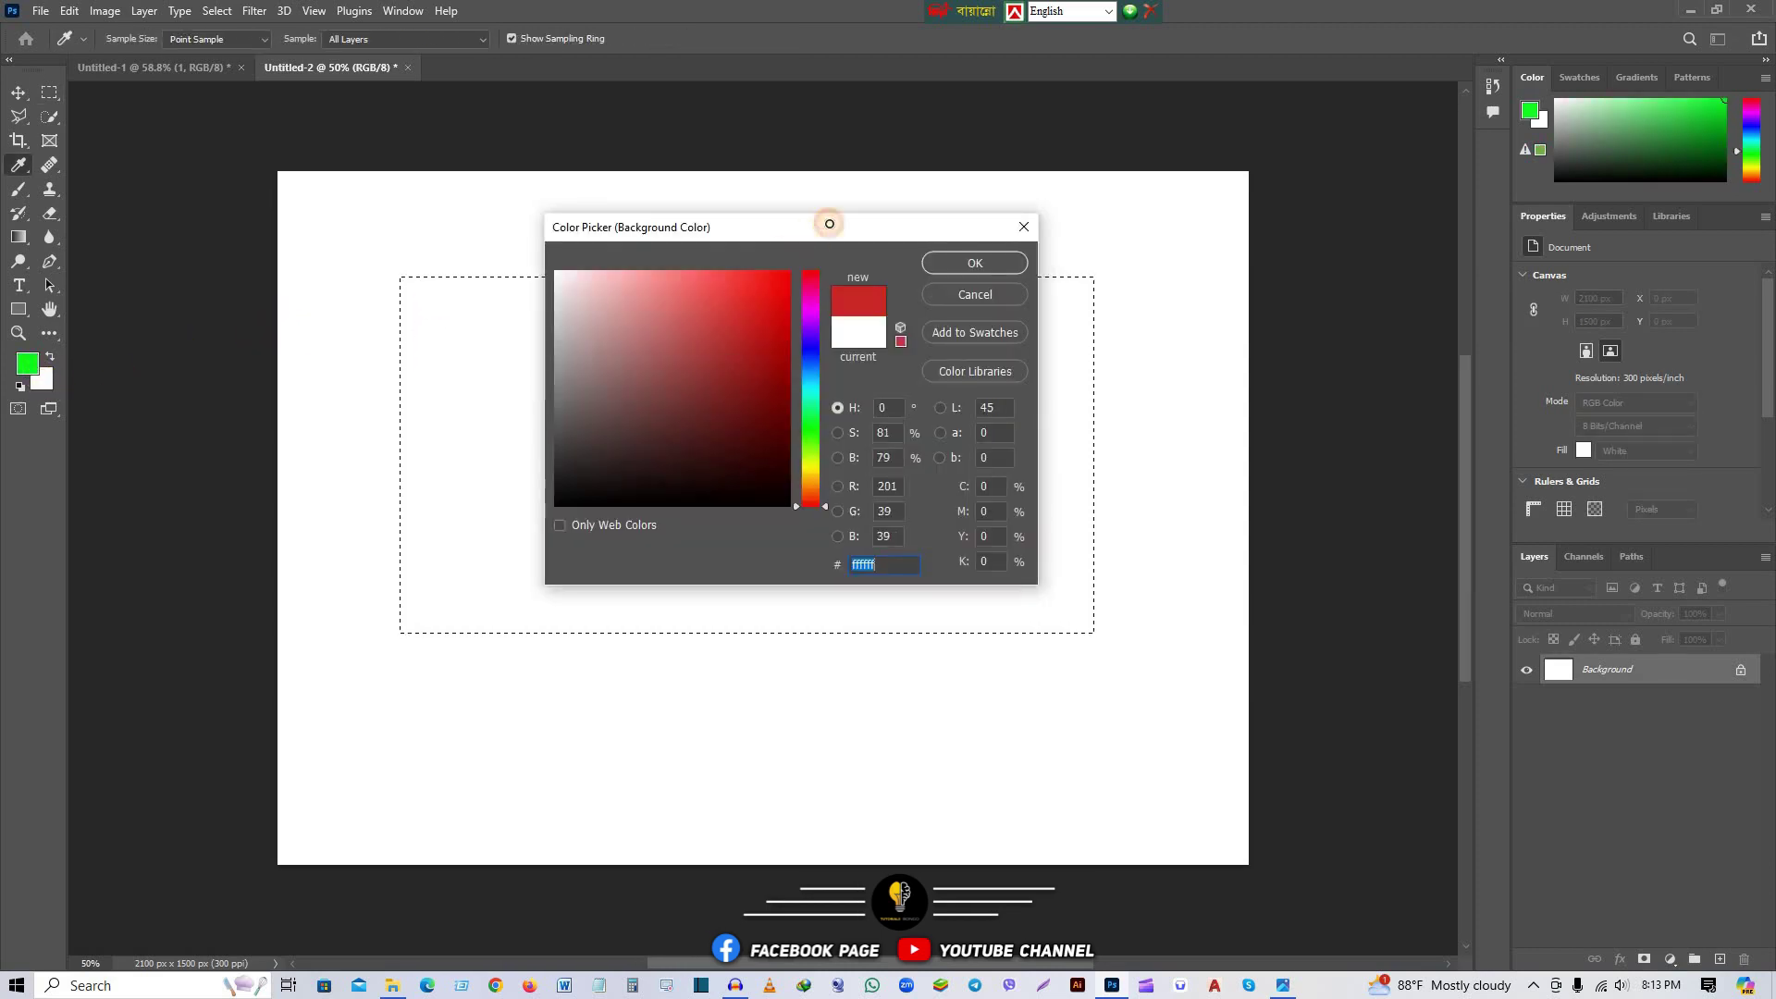
{"action": "left_click", "coordinate": [975, 263]}
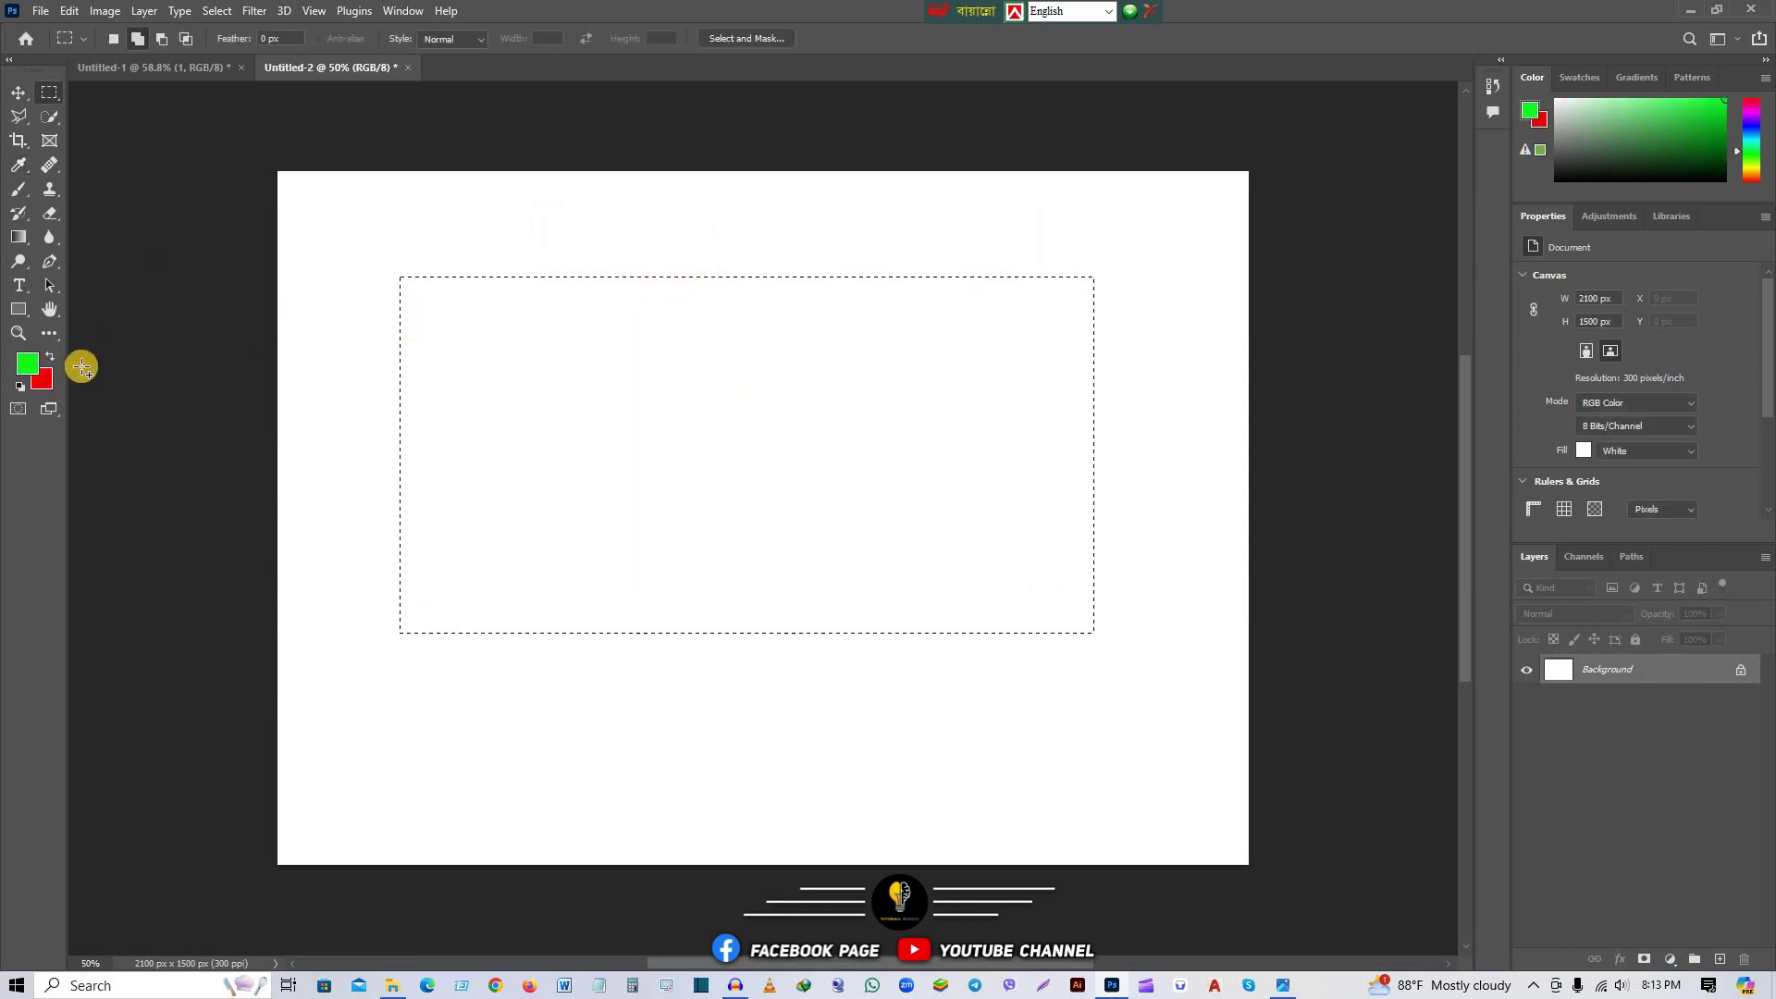
Step: Swap the colours and back so green is foreground, then fill the selection green
{"action": "left_click", "coordinate": [50, 359]}
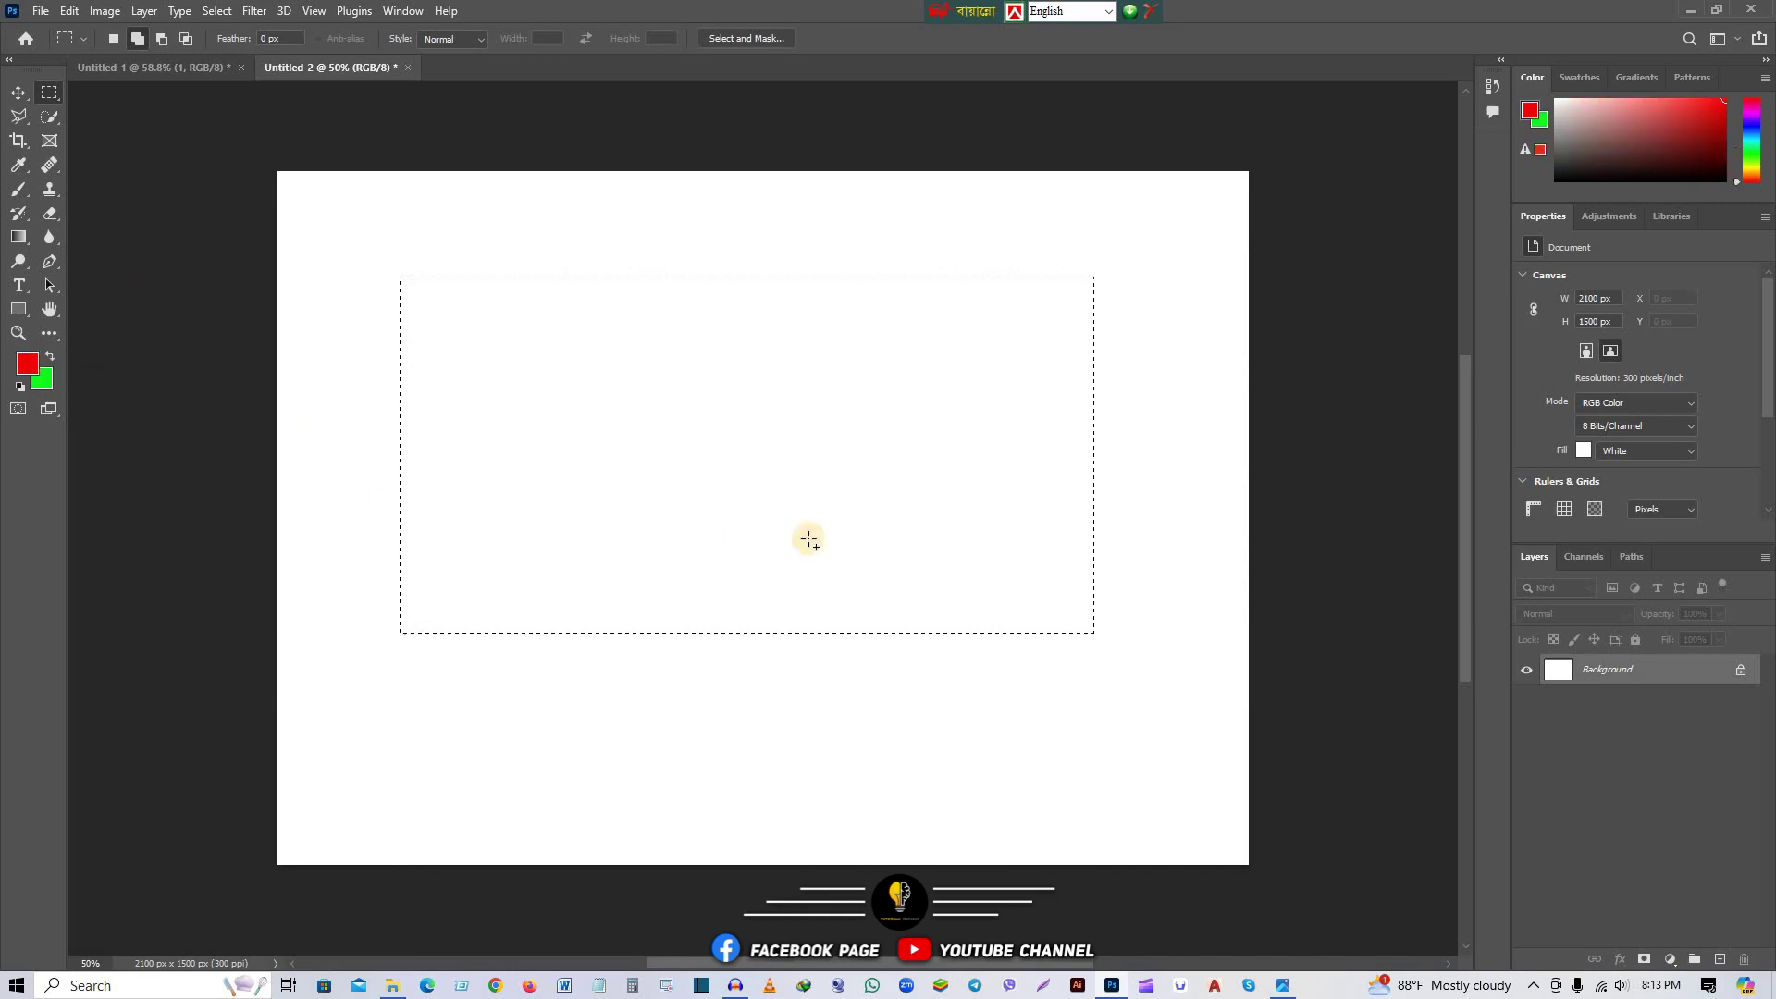
{"action": "left_click", "coordinate": [49, 357]}
{"action": "key", "text": "alt+BackSpace"}
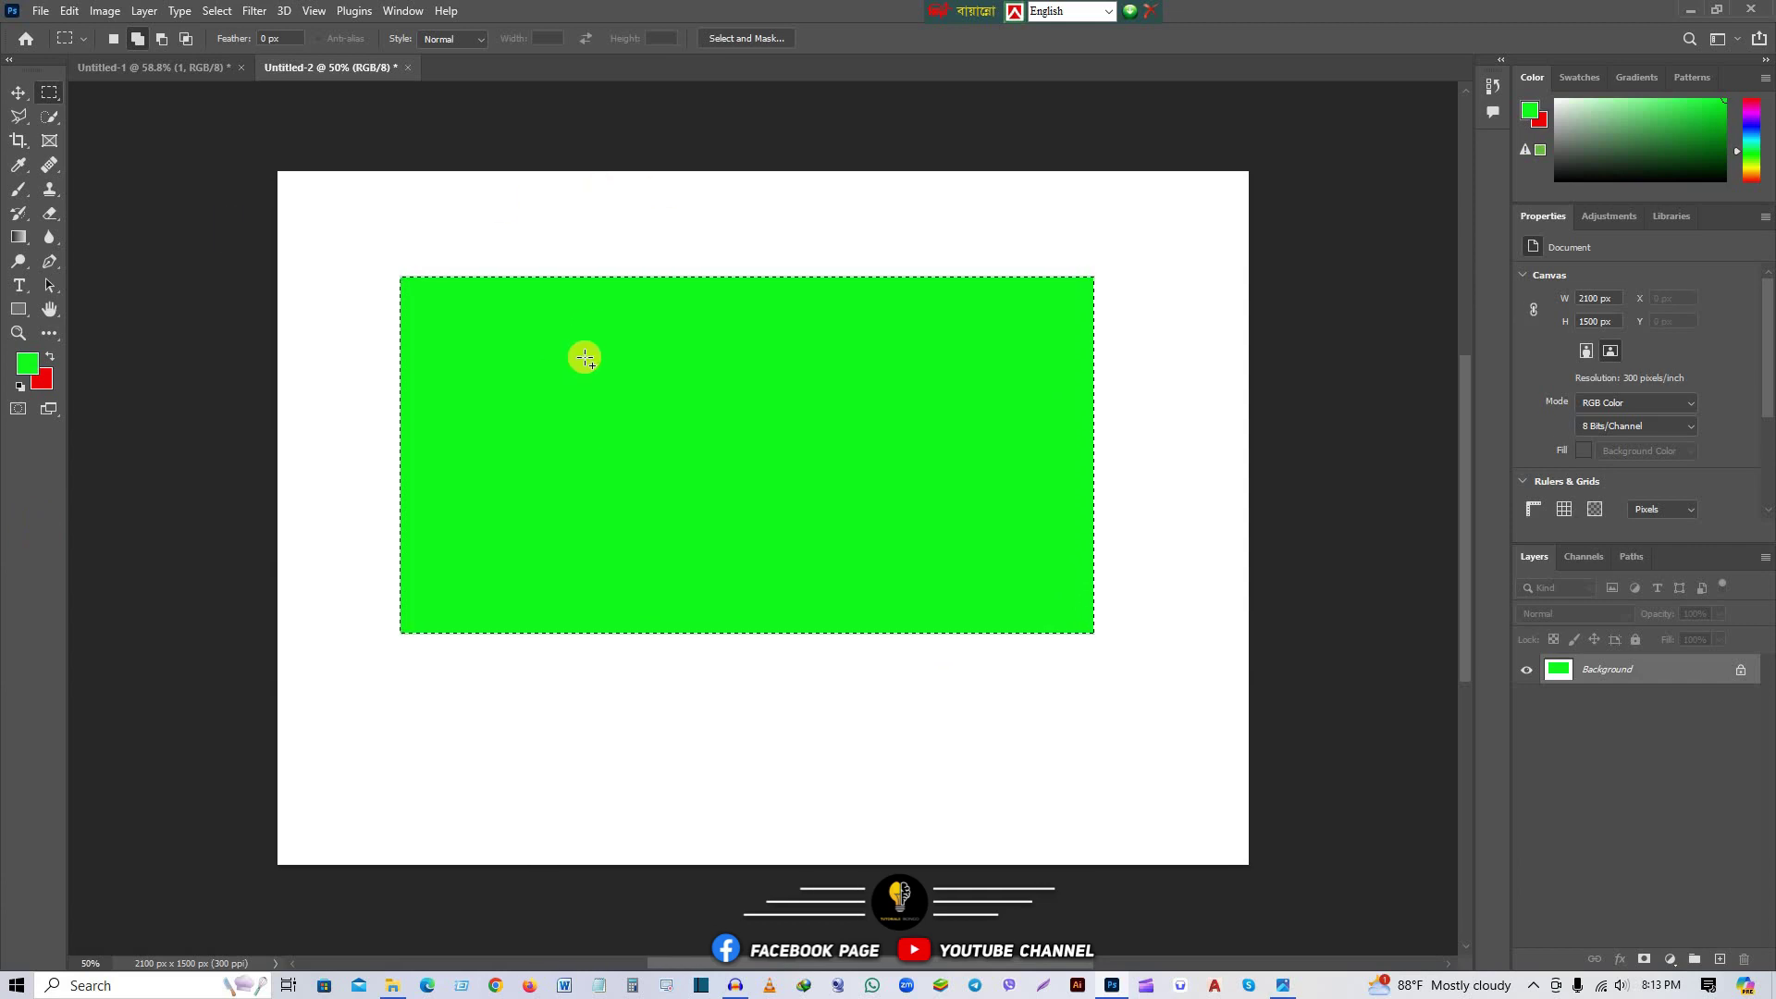
Step: Browse the selection options and Select menu, then deselect the green rectangle with Ctrl+D
{"action": "right_click", "coordinate": [506, 315]}
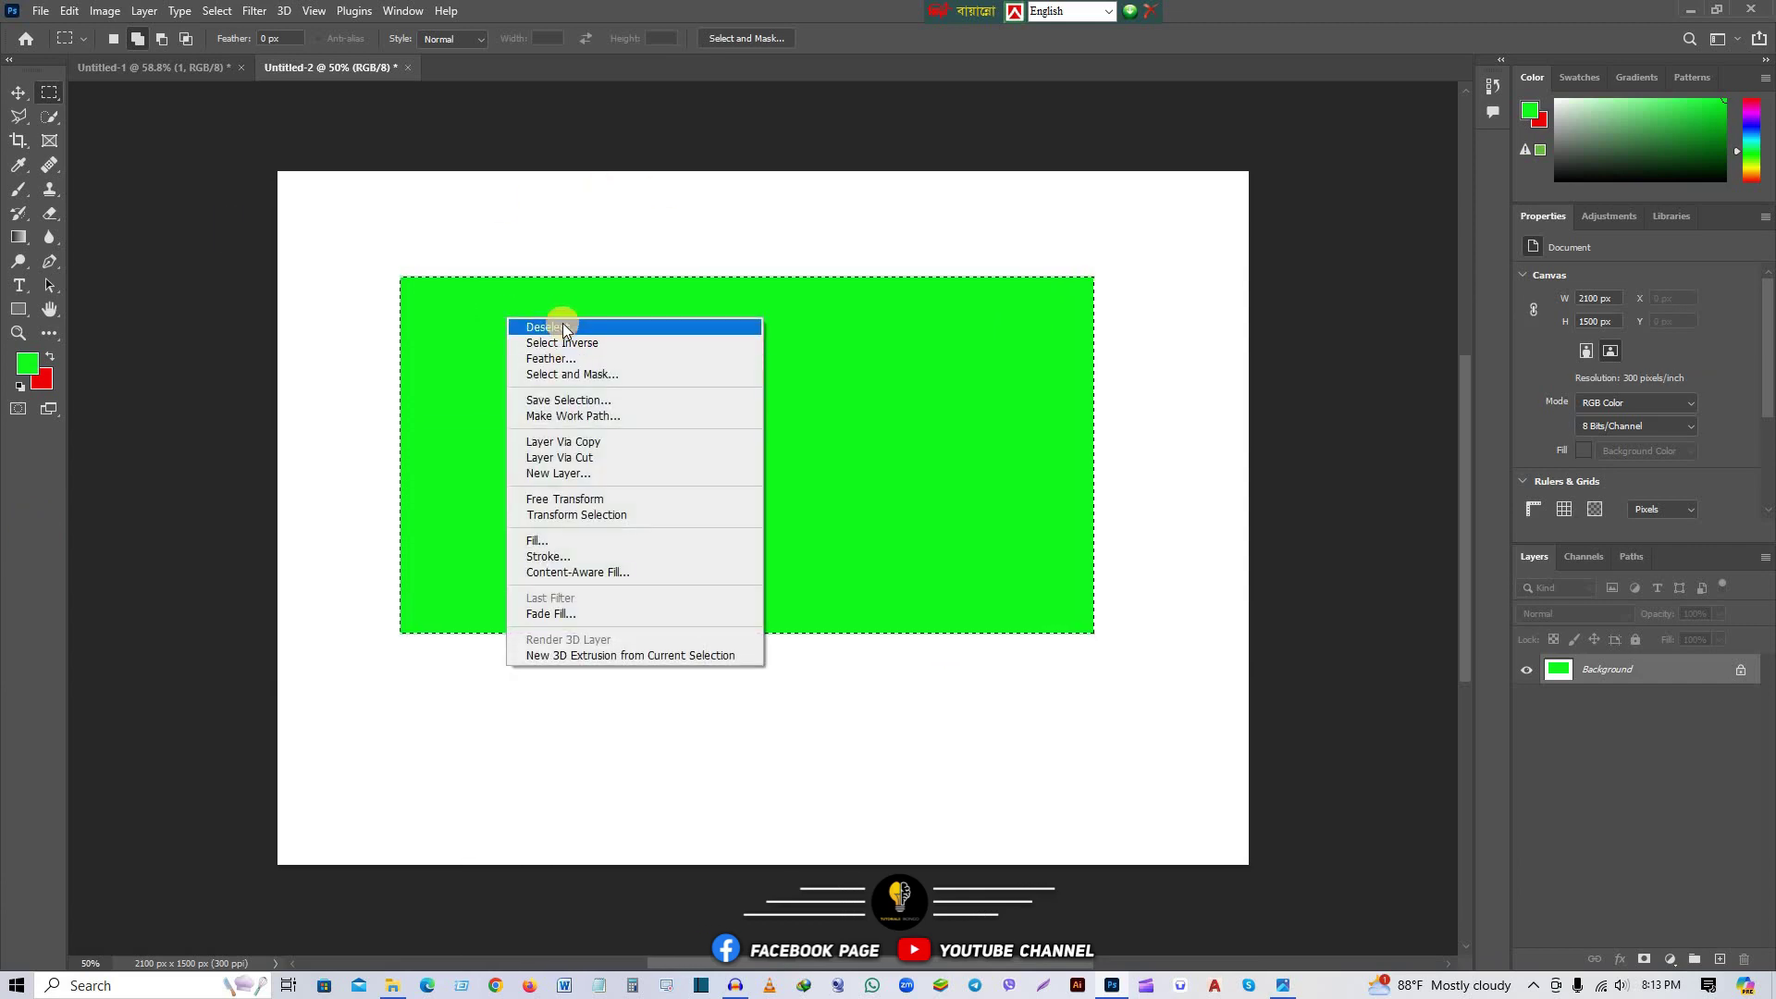
{"action": "left_click", "coordinate": [482, 322]}
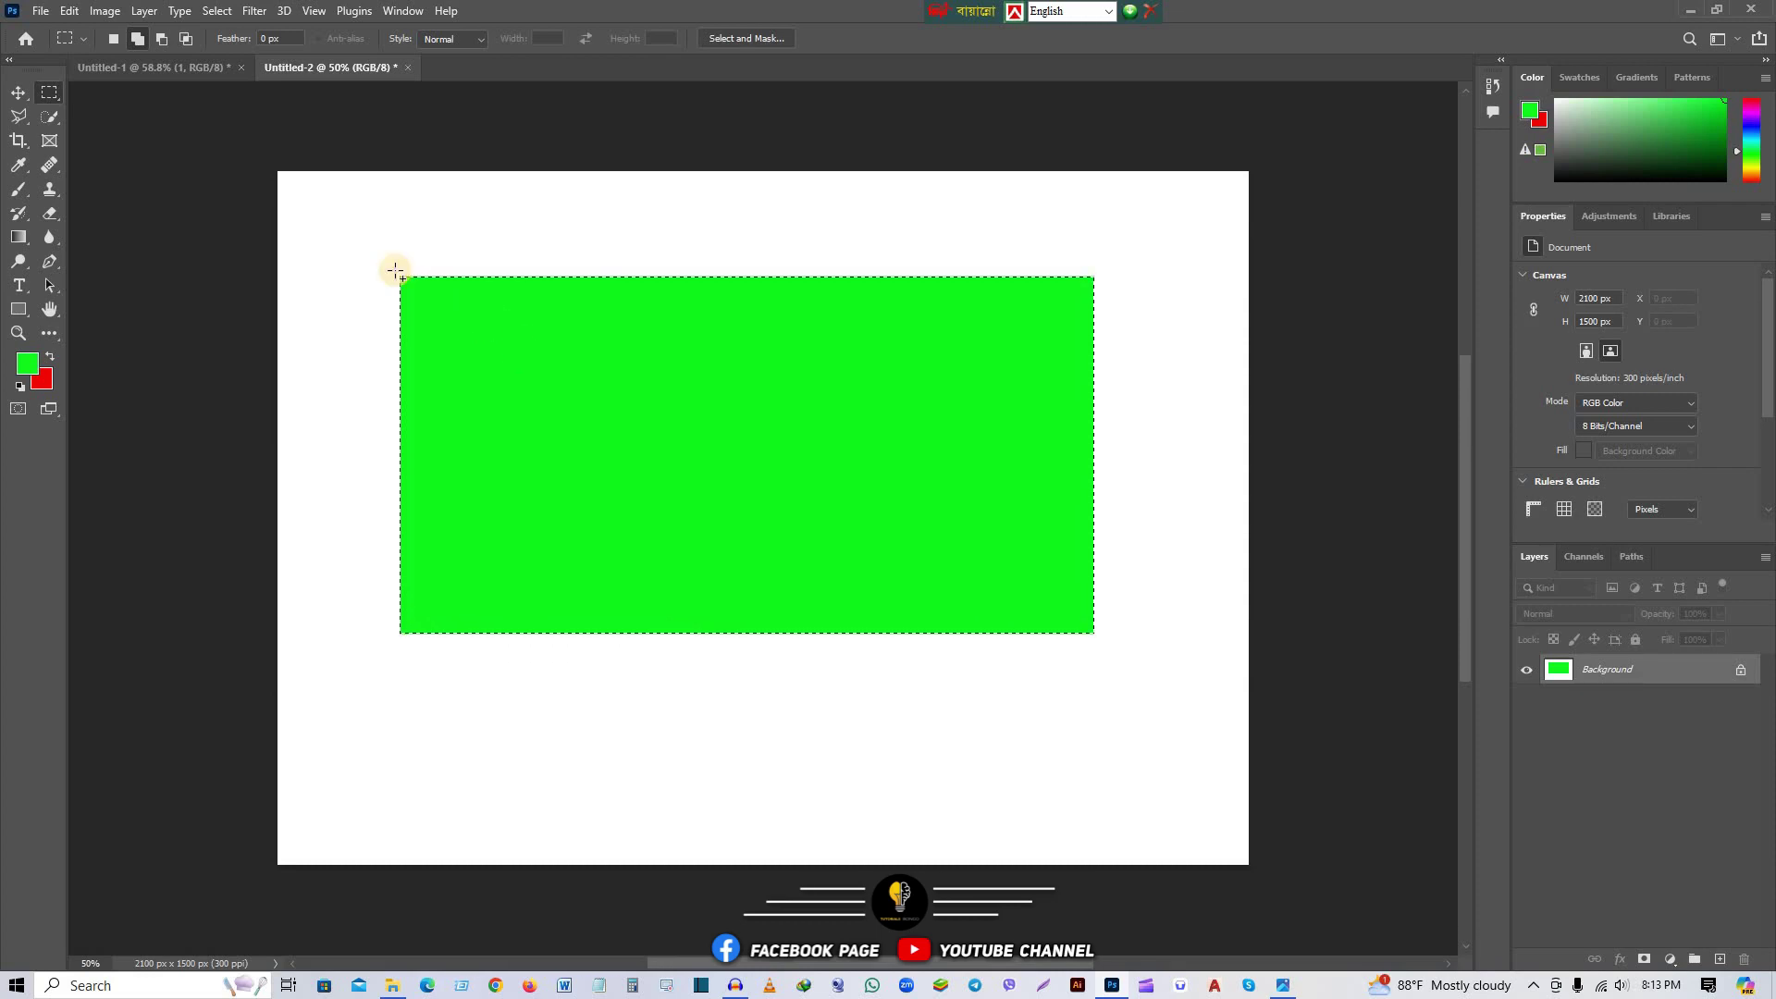
{"action": "left_click", "coordinate": [216, 11]}
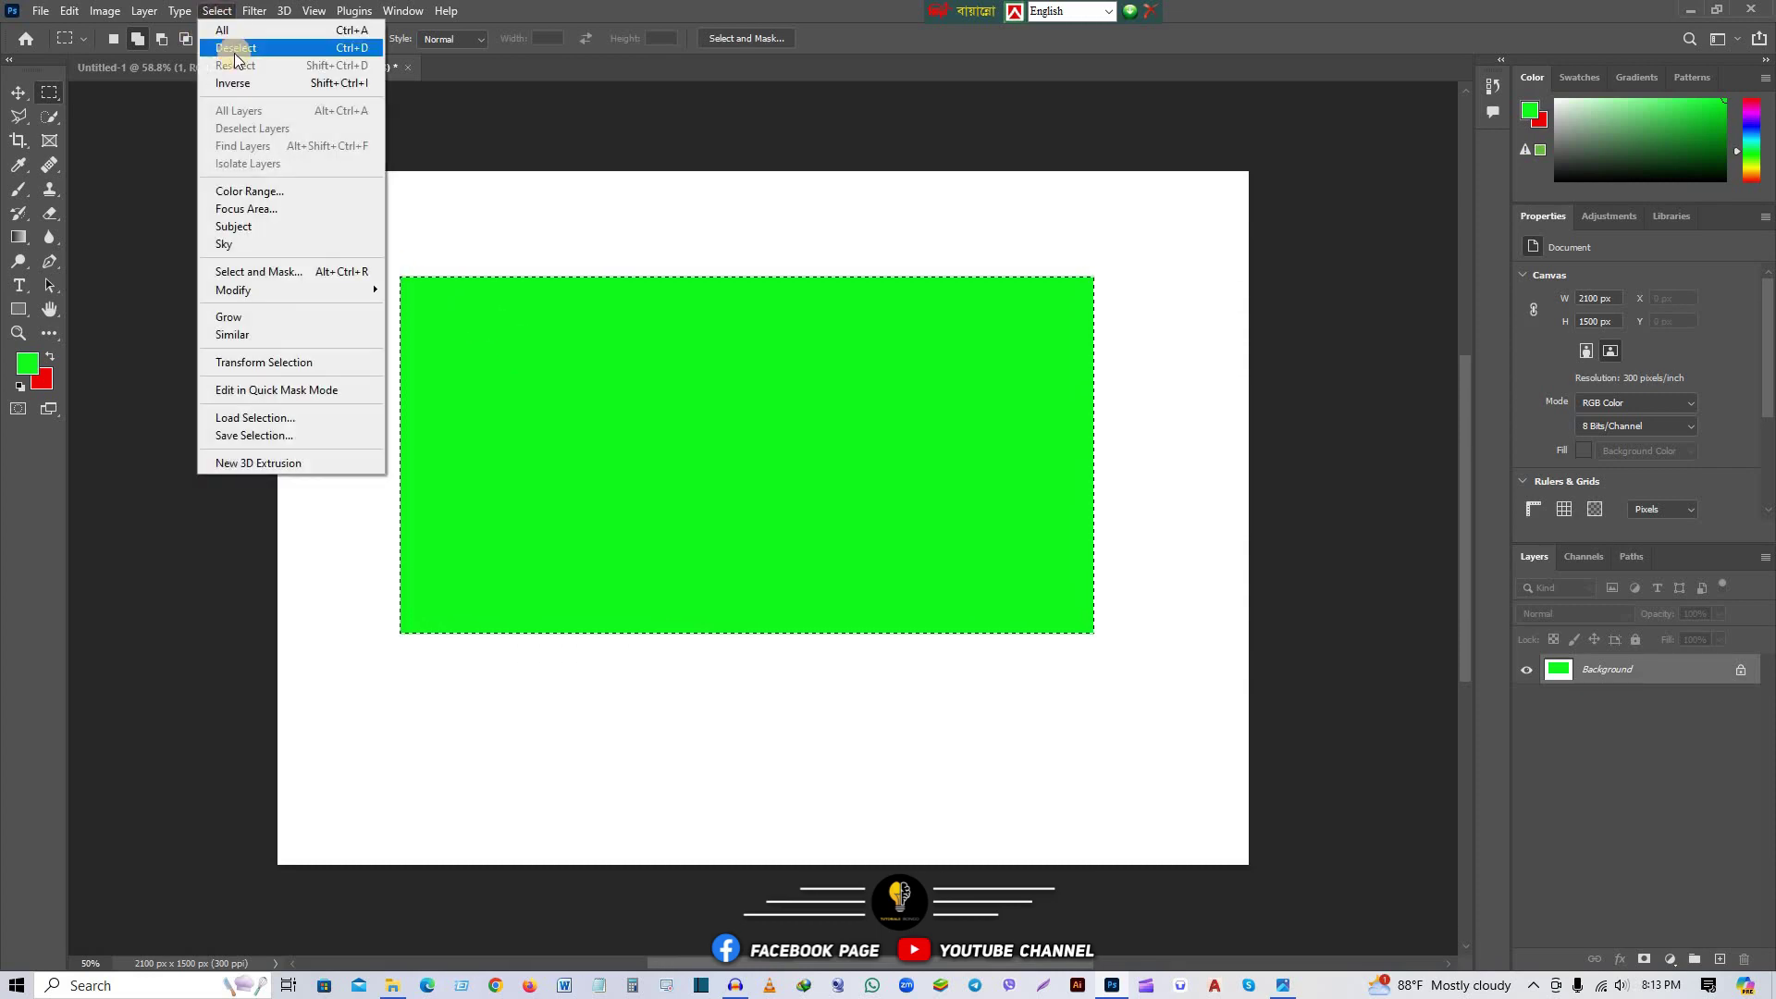
{"action": "left_click", "coordinate": [215, 11]}
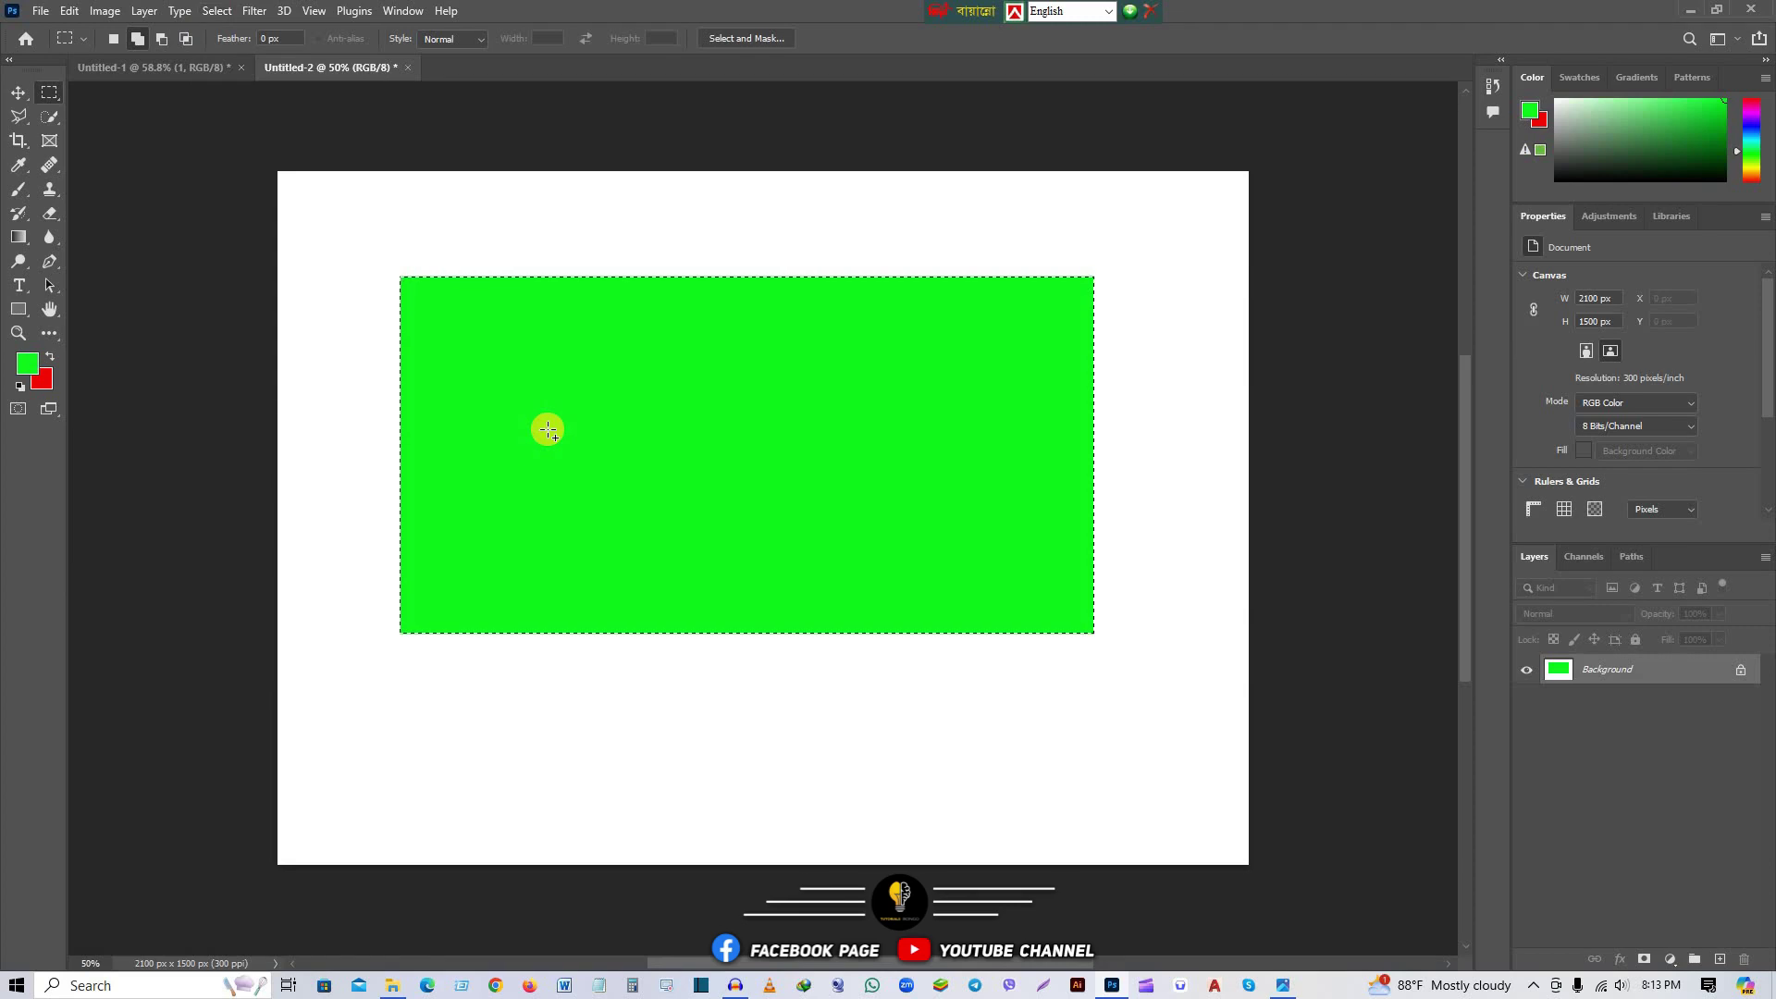
{"action": "left_click", "coordinate": [215, 15]}
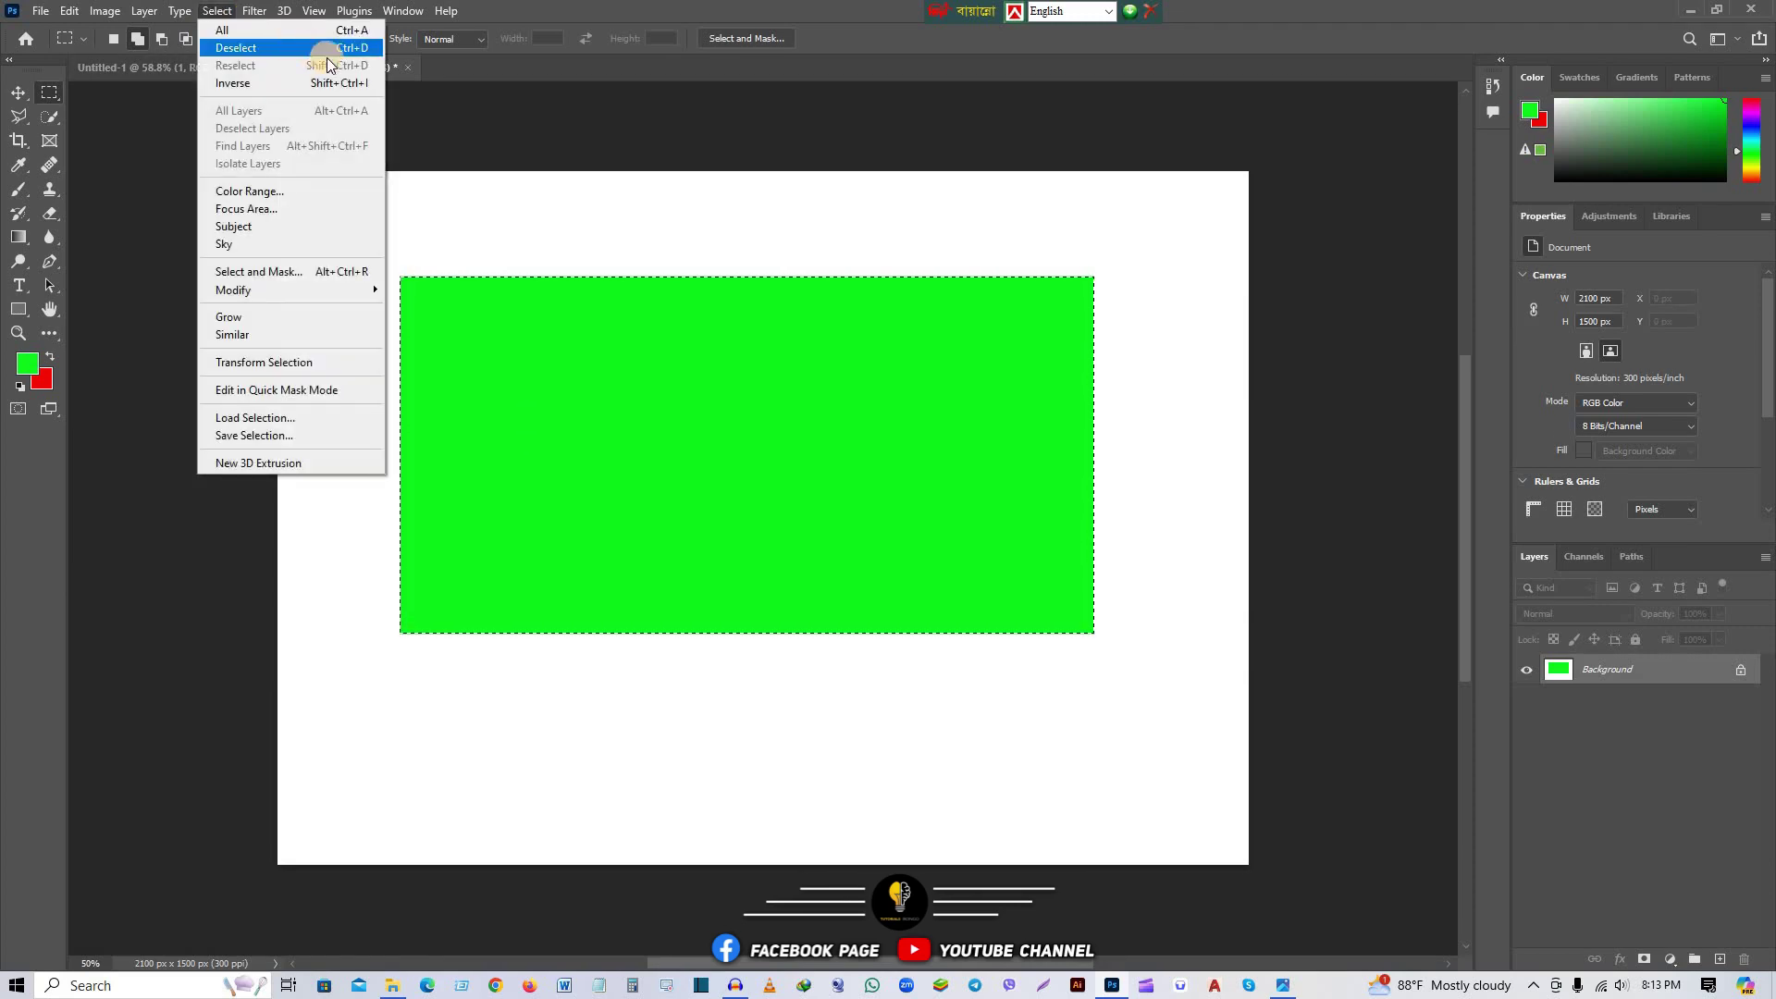
{"action": "left_click", "coordinate": [753, 473]}
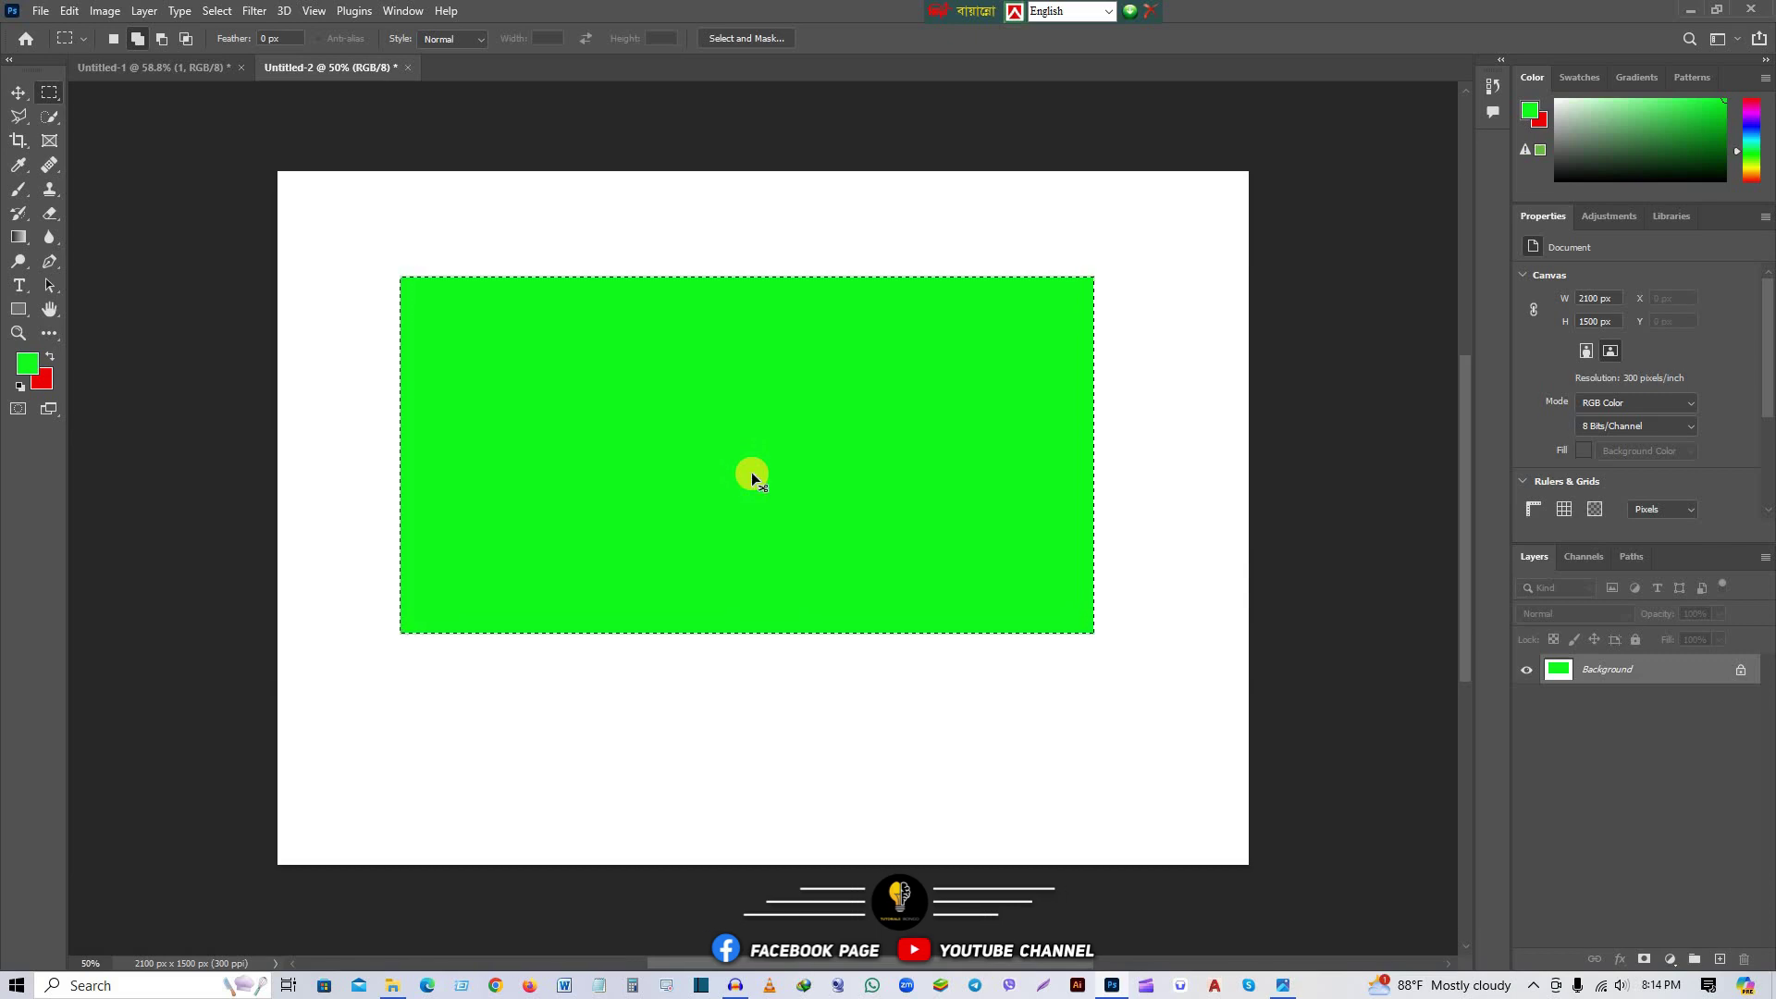
{"action": "key", "text": "ctrl+d"}
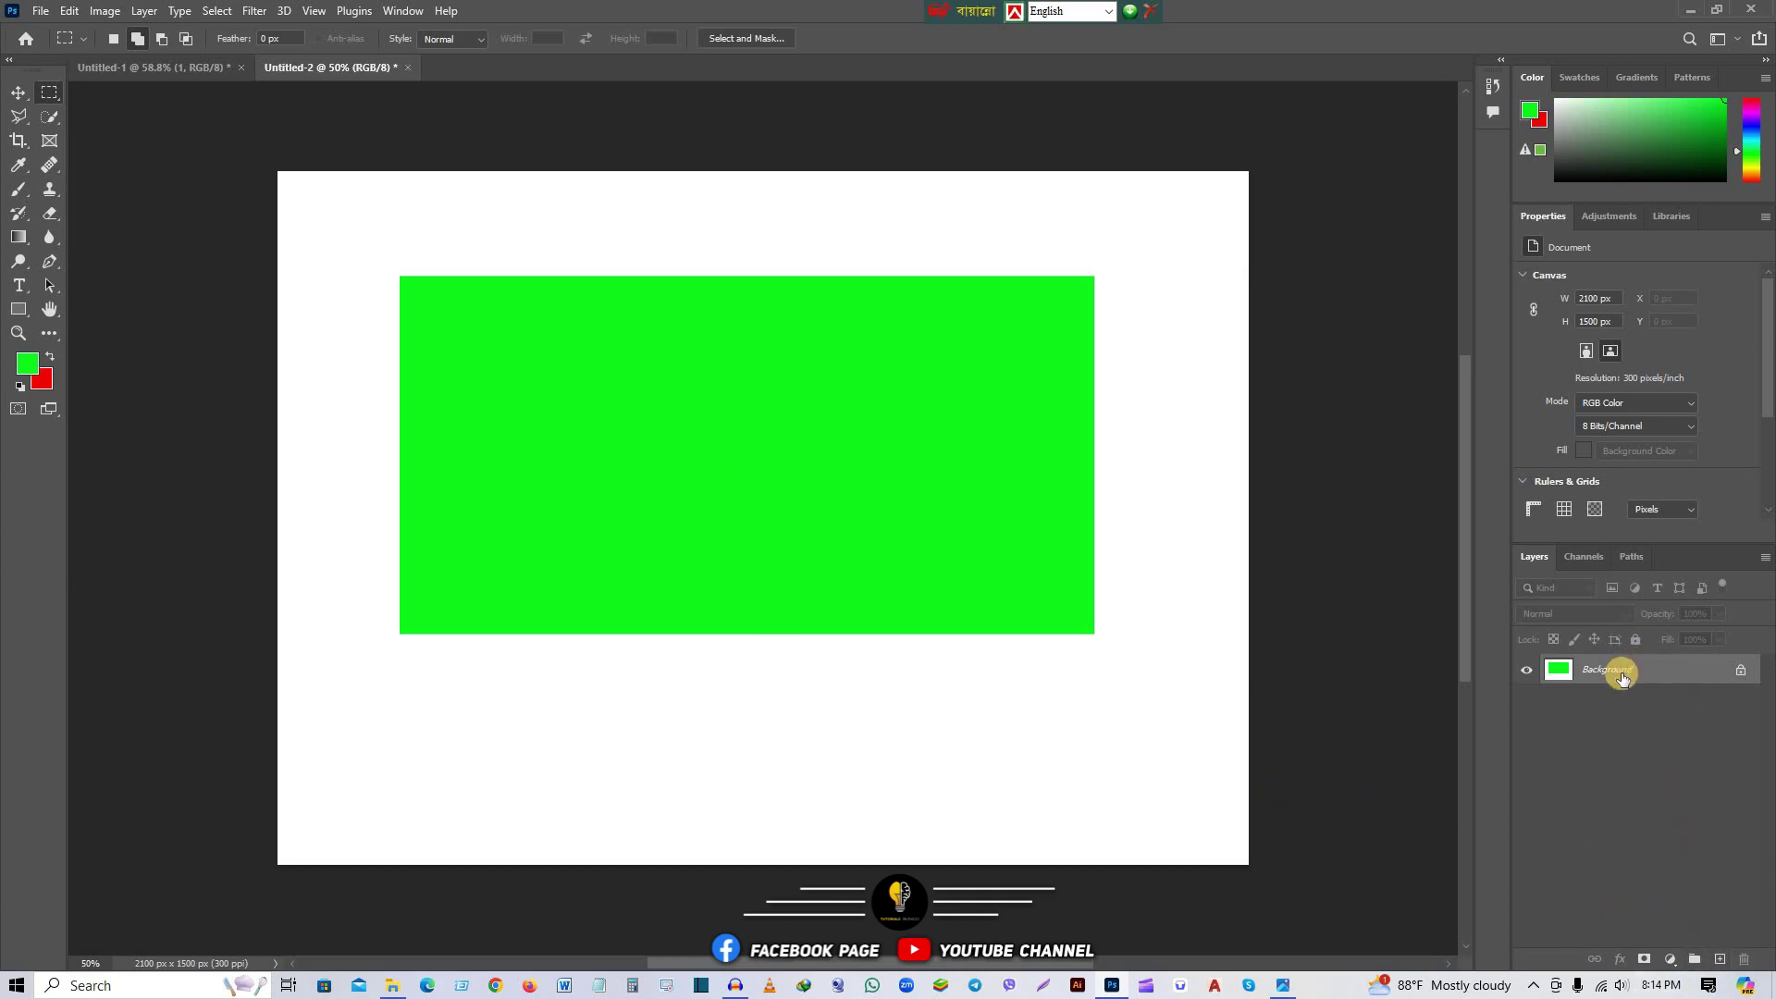
Step: Try moving the locked Background, dismiss its warning, and create Layer 1
{"action": "left_click", "coordinate": [17, 96]}
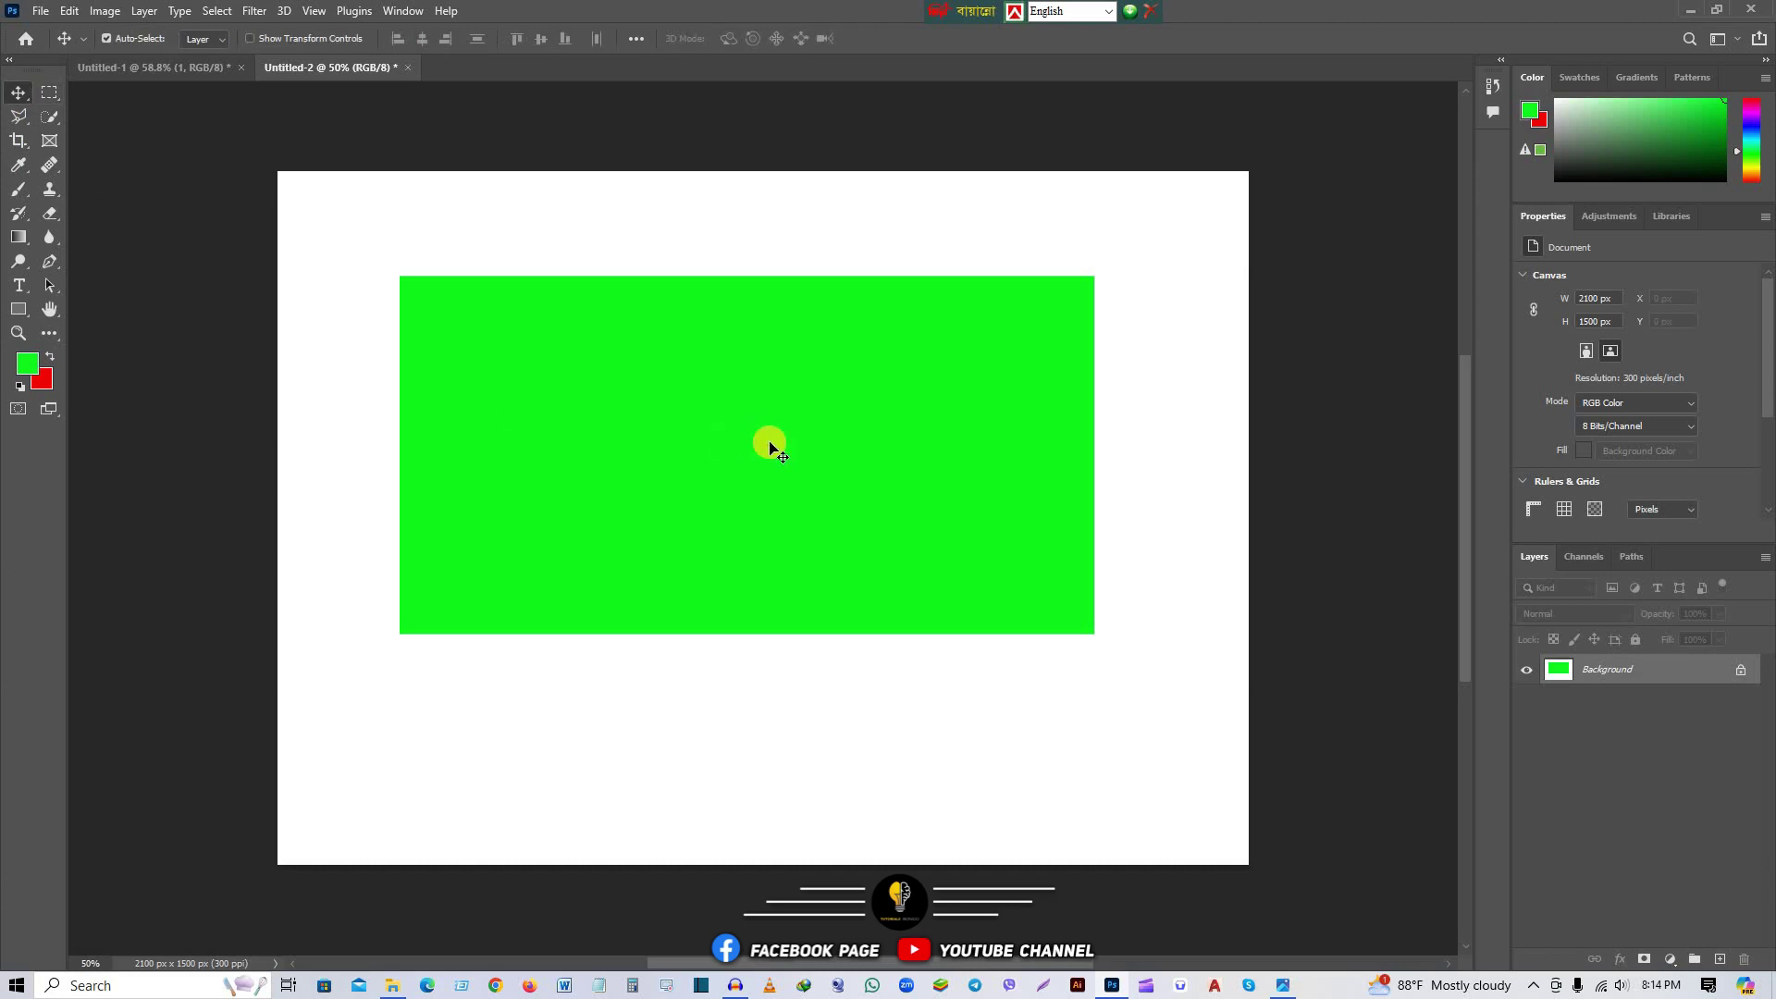
{"action": "left_click_drag", "start_coordinate": [771, 444], "coordinate": [781, 451]}
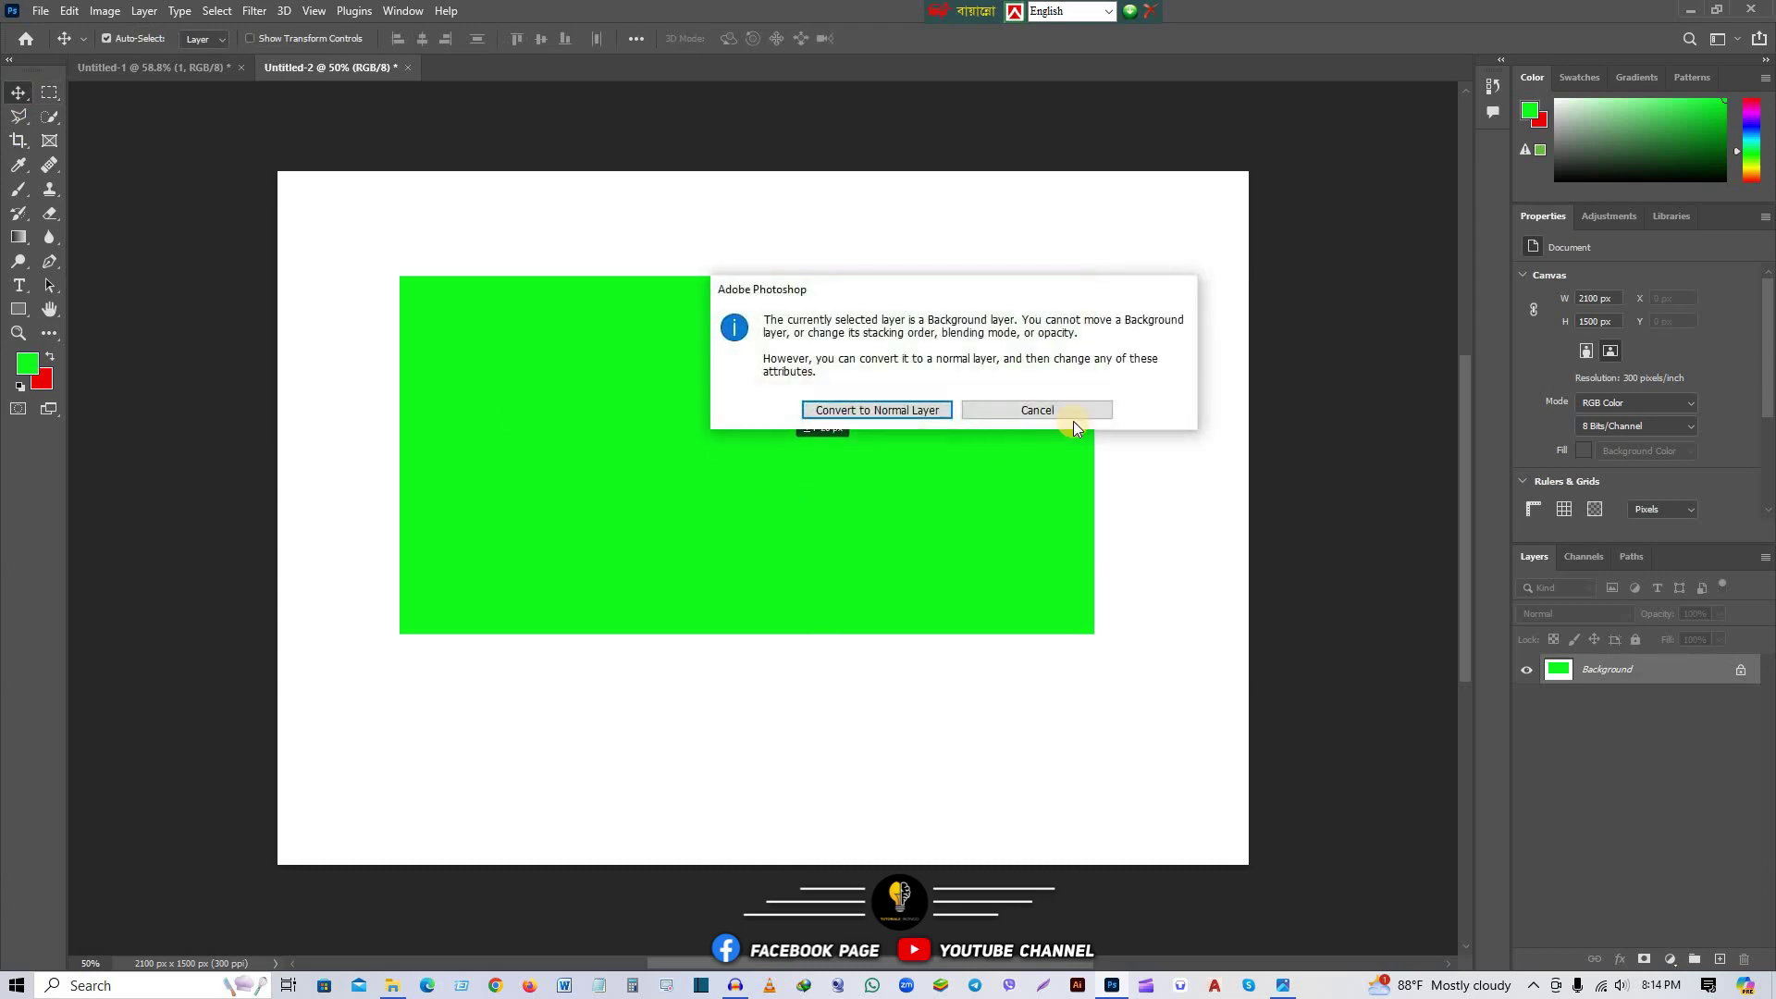
{"action": "left_click", "coordinate": [1066, 409]}
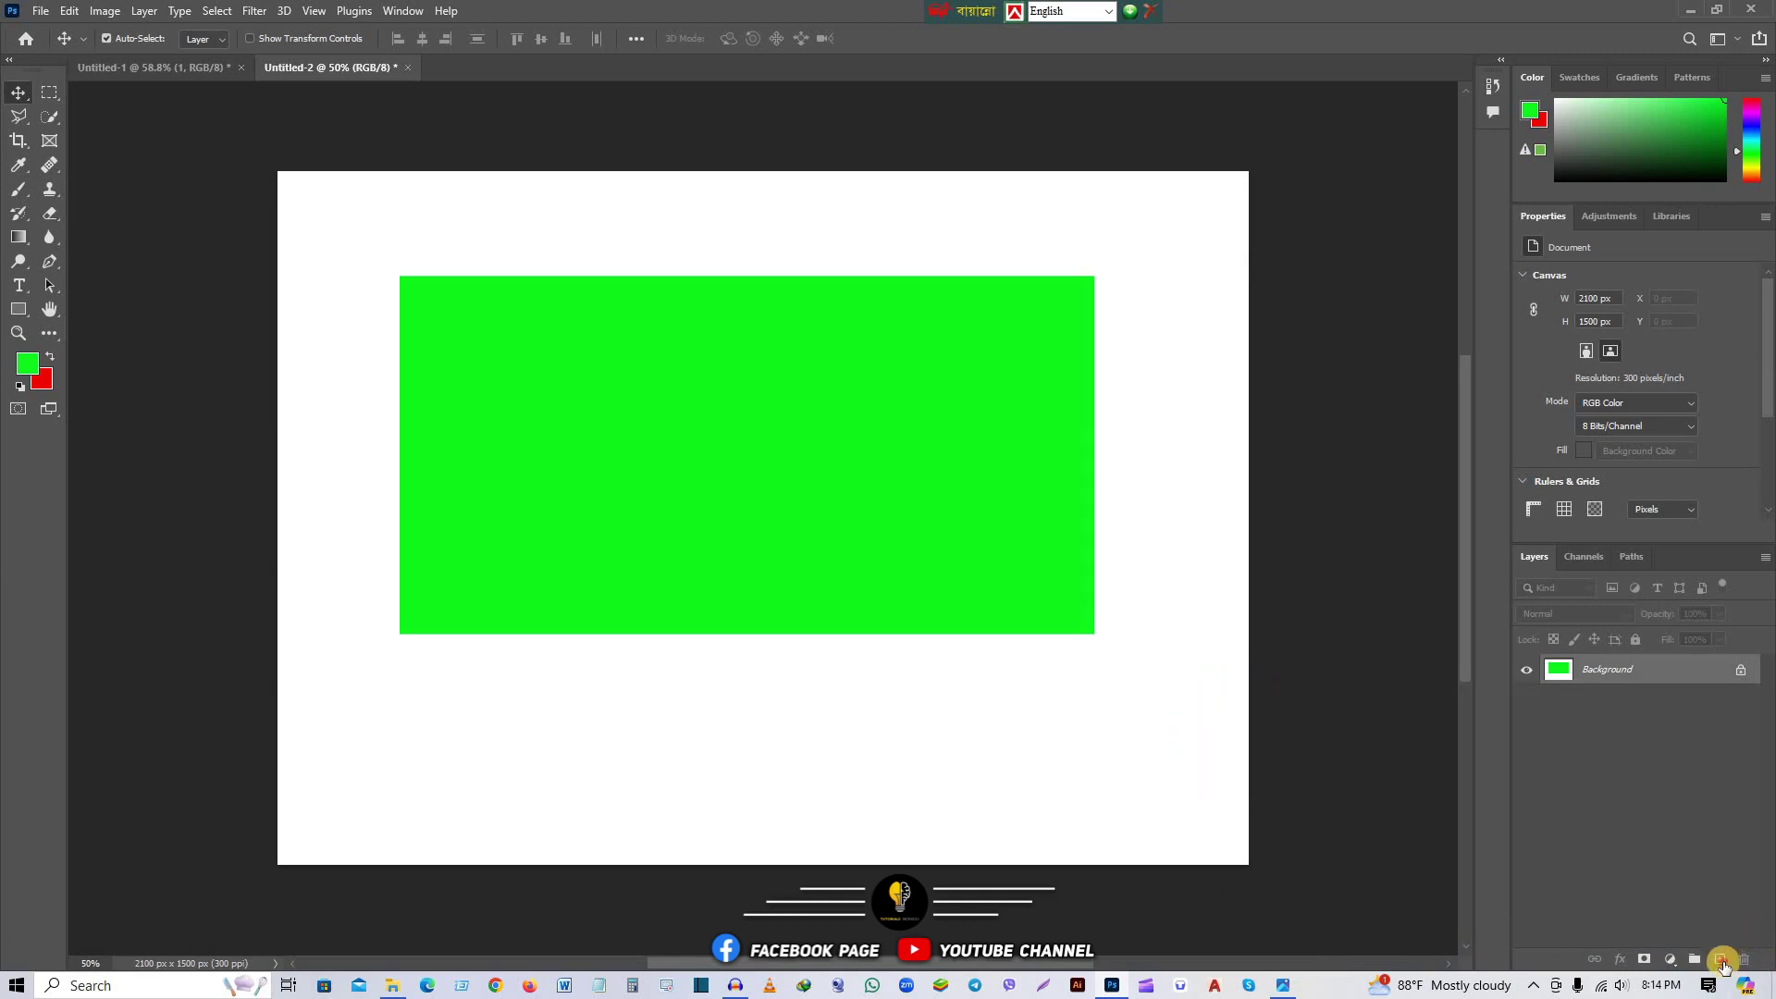
{"action": "left_click", "coordinate": [1721, 959]}
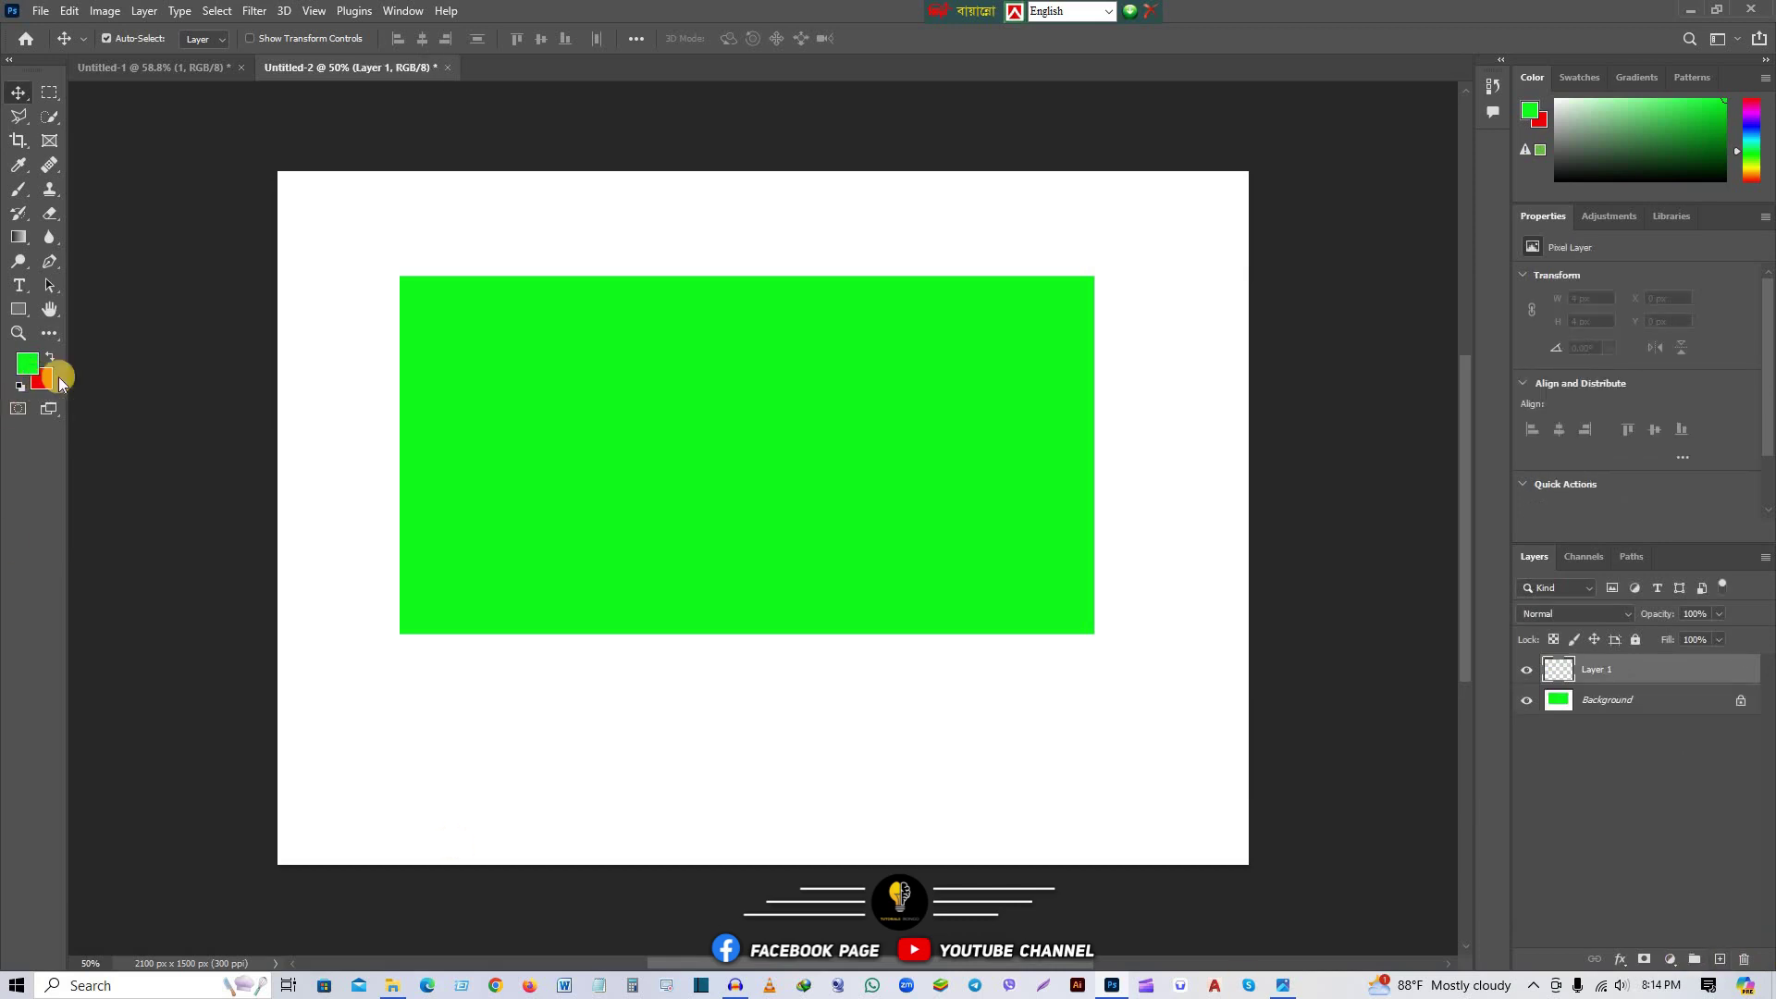
Step: Draw an elliptical selection at the green rectangle's centre, fill it red, and deselect
{"action": "left_click", "coordinate": [54, 92]}
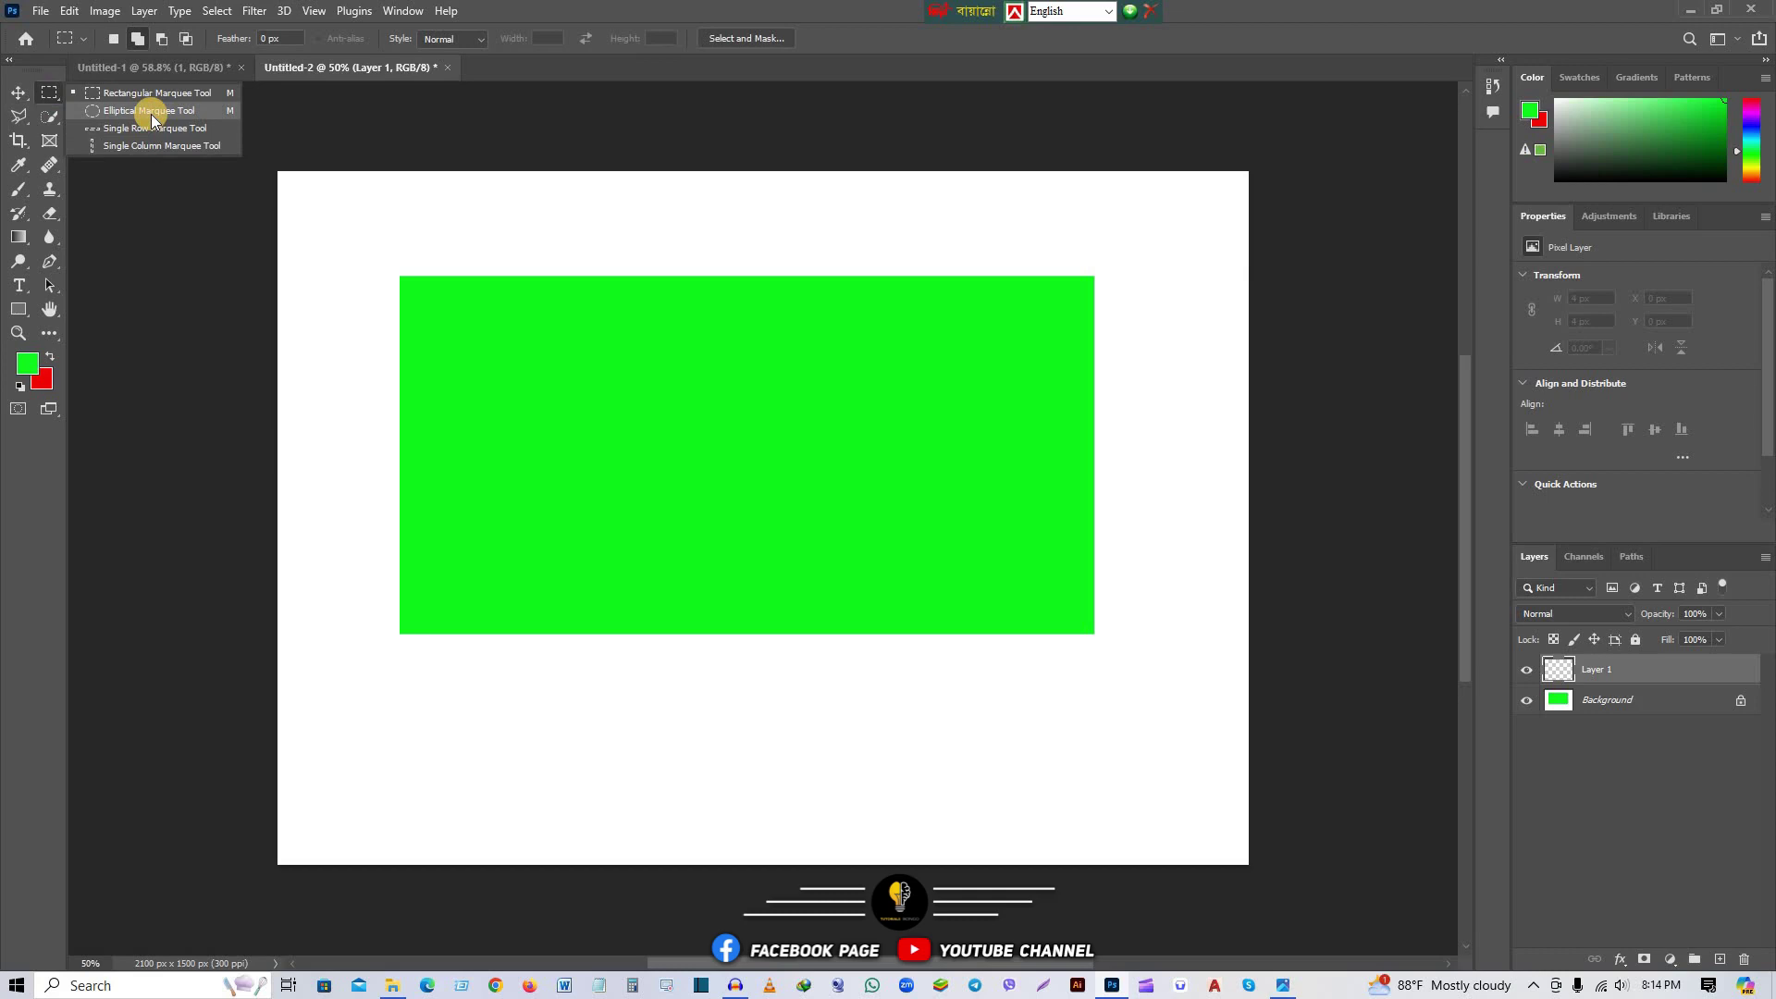
{"action": "left_click", "coordinate": [151, 111]}
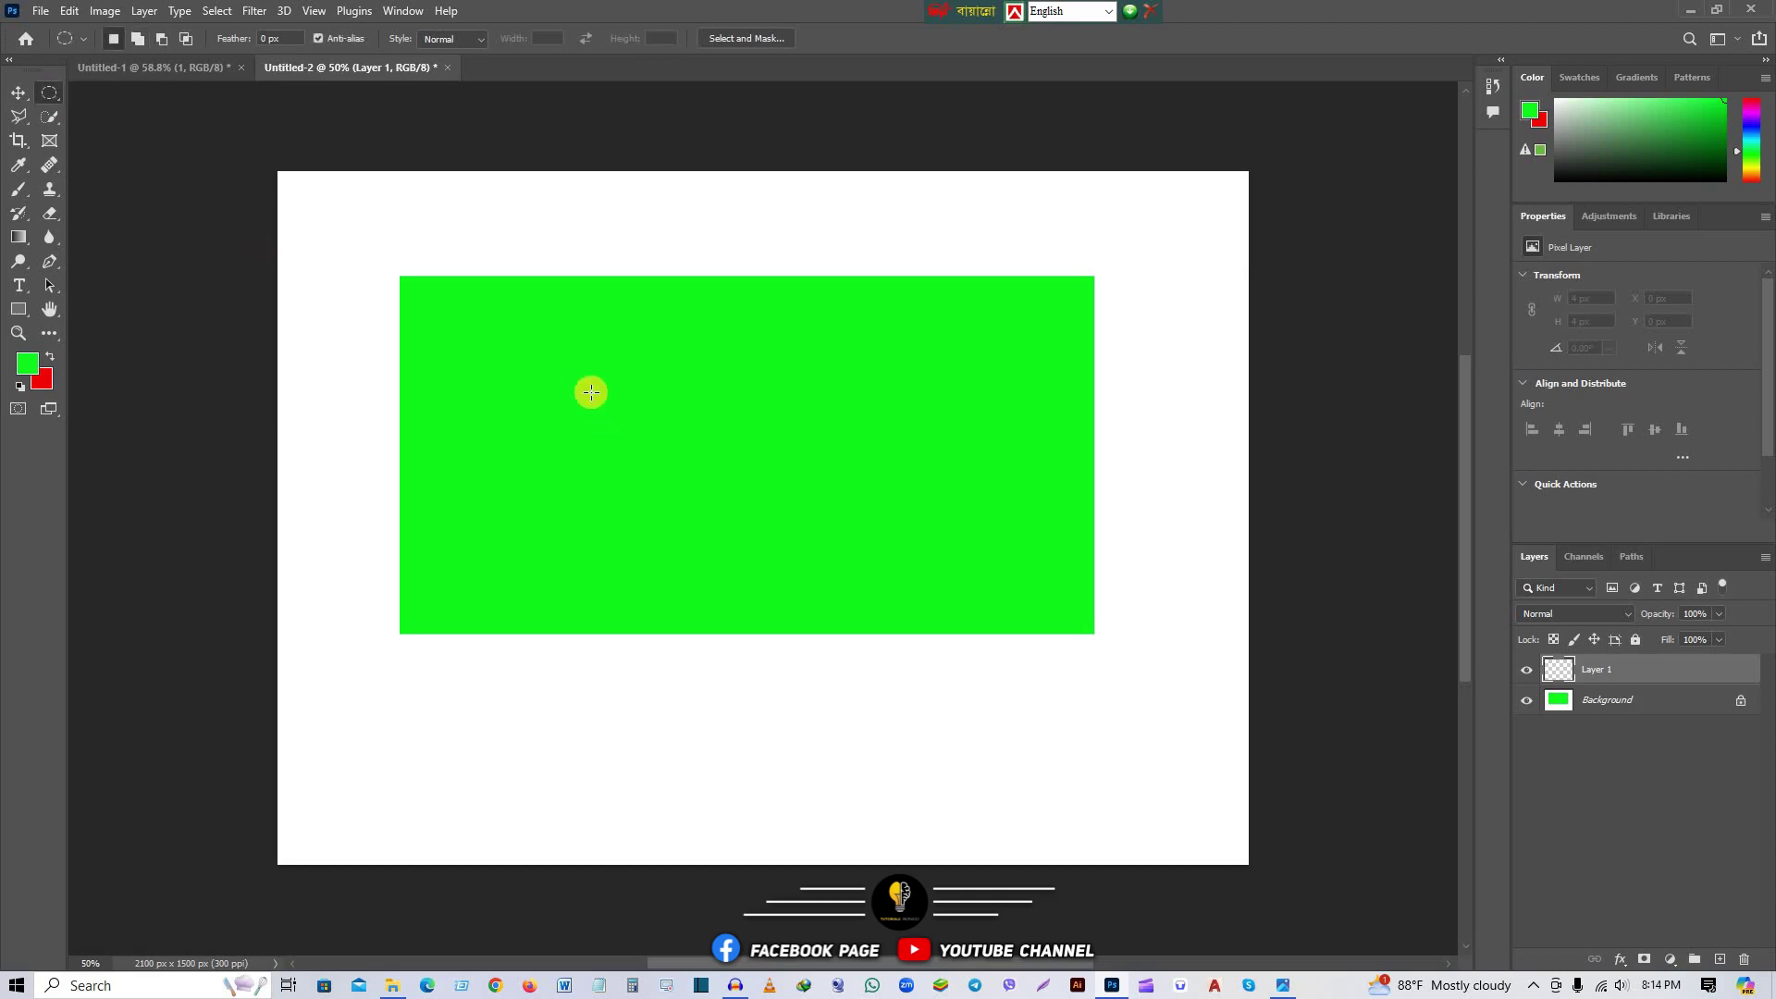
{"action": "left_click_drag", "start_coordinate": [604, 380], "coordinate": [893, 596]}
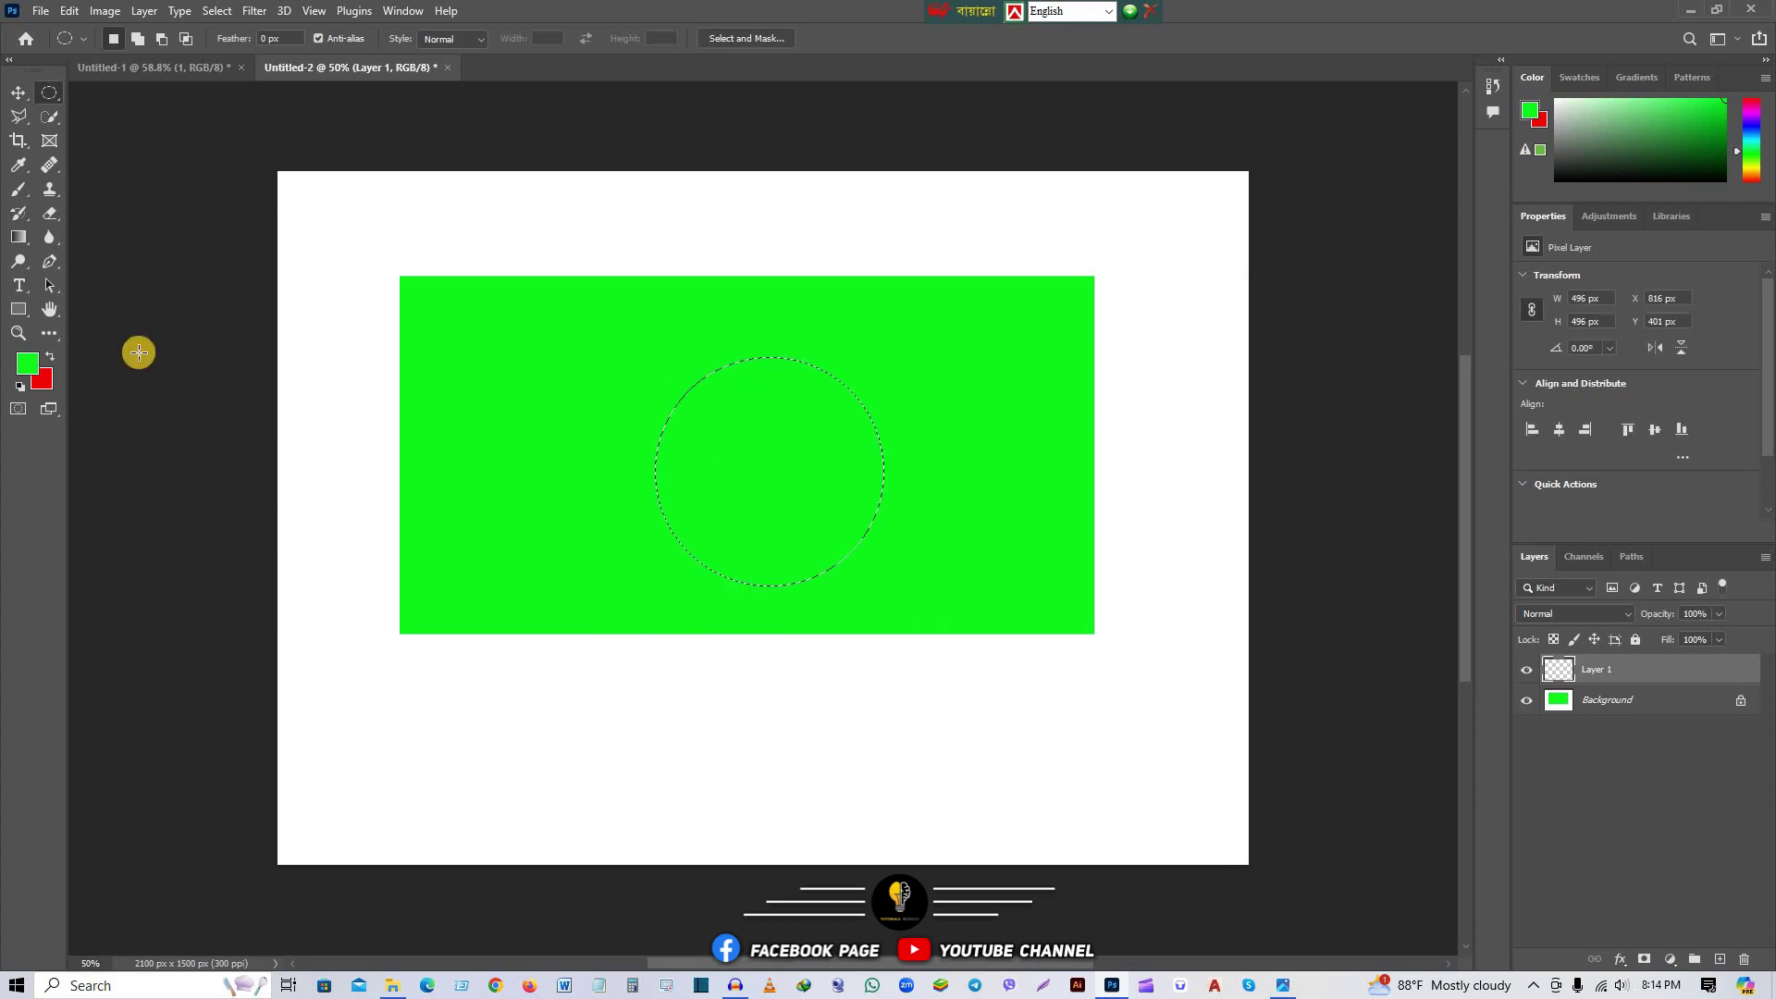
{"action": "key", "text": "ctrl+BackSpace"}
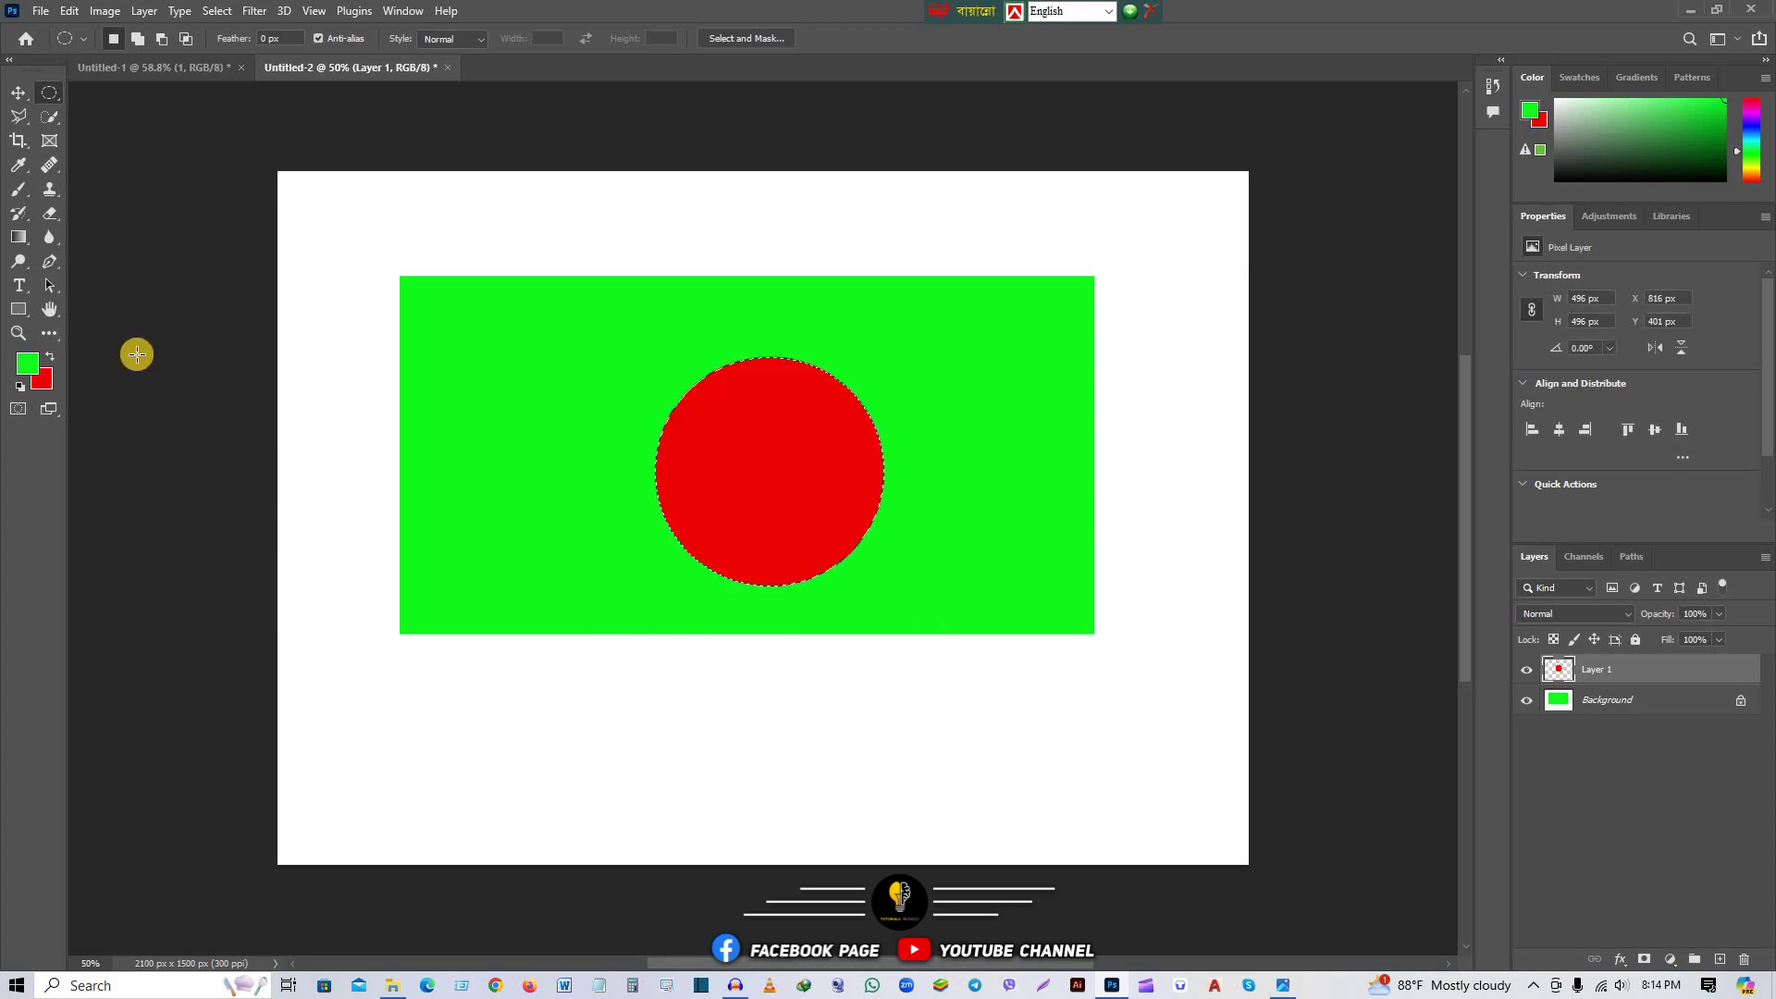
{"action": "key", "text": "ctrl+d"}
{"action": "left_click", "coordinate": [16, 95]}
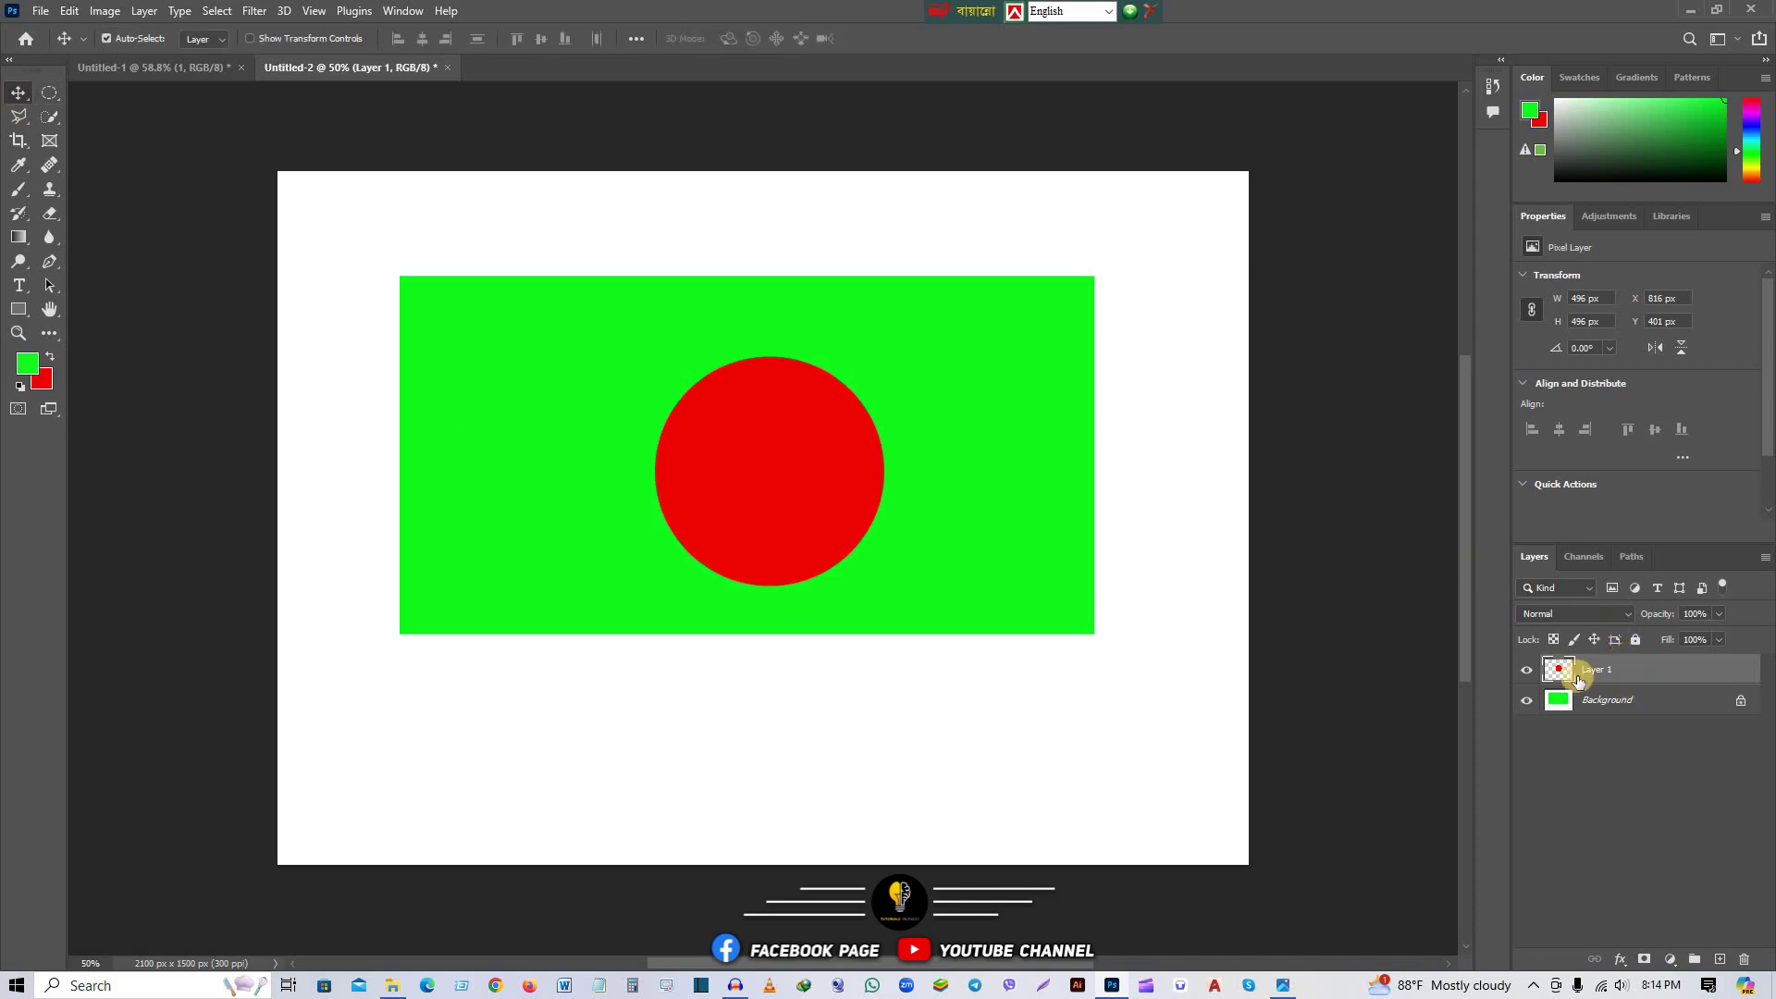
Step: Toggle Layer 1's visibility and nudge the red circle slightly left and up
{"action": "left_click", "coordinate": [1527, 670]}
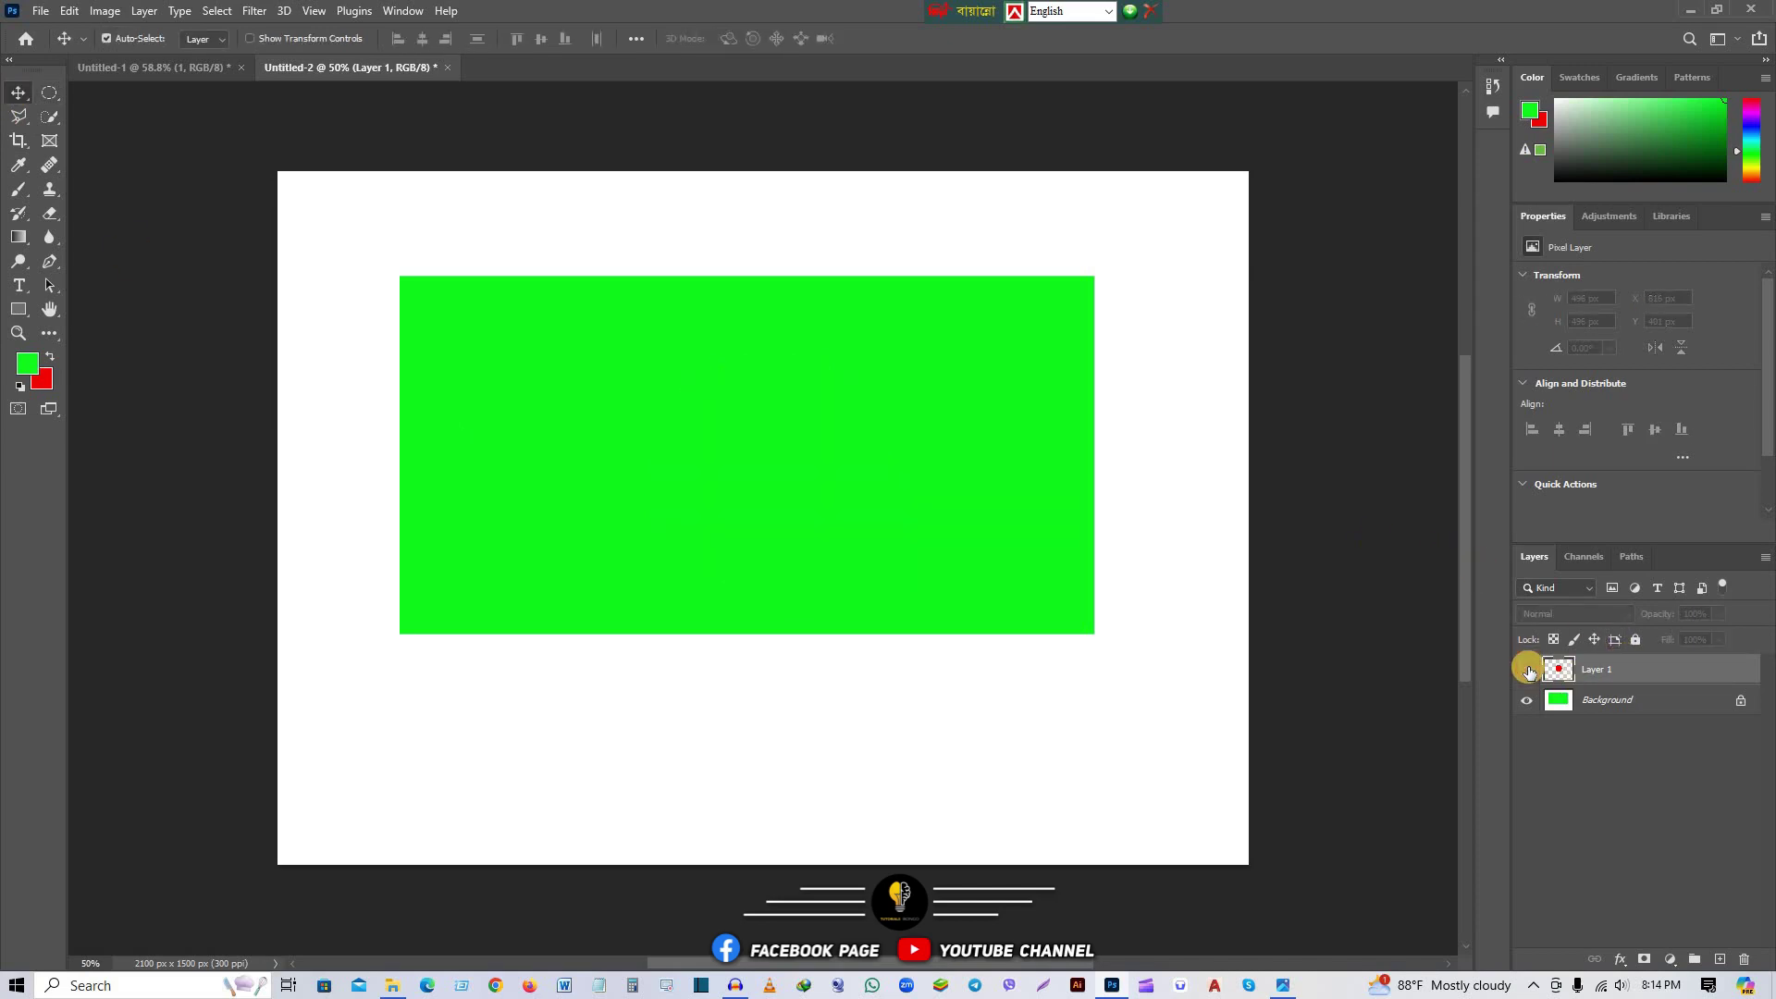
{"action": "left_click", "coordinate": [1528, 670]}
{"action": "left_click_drag", "start_coordinate": [796, 489], "coordinate": [770, 481]}
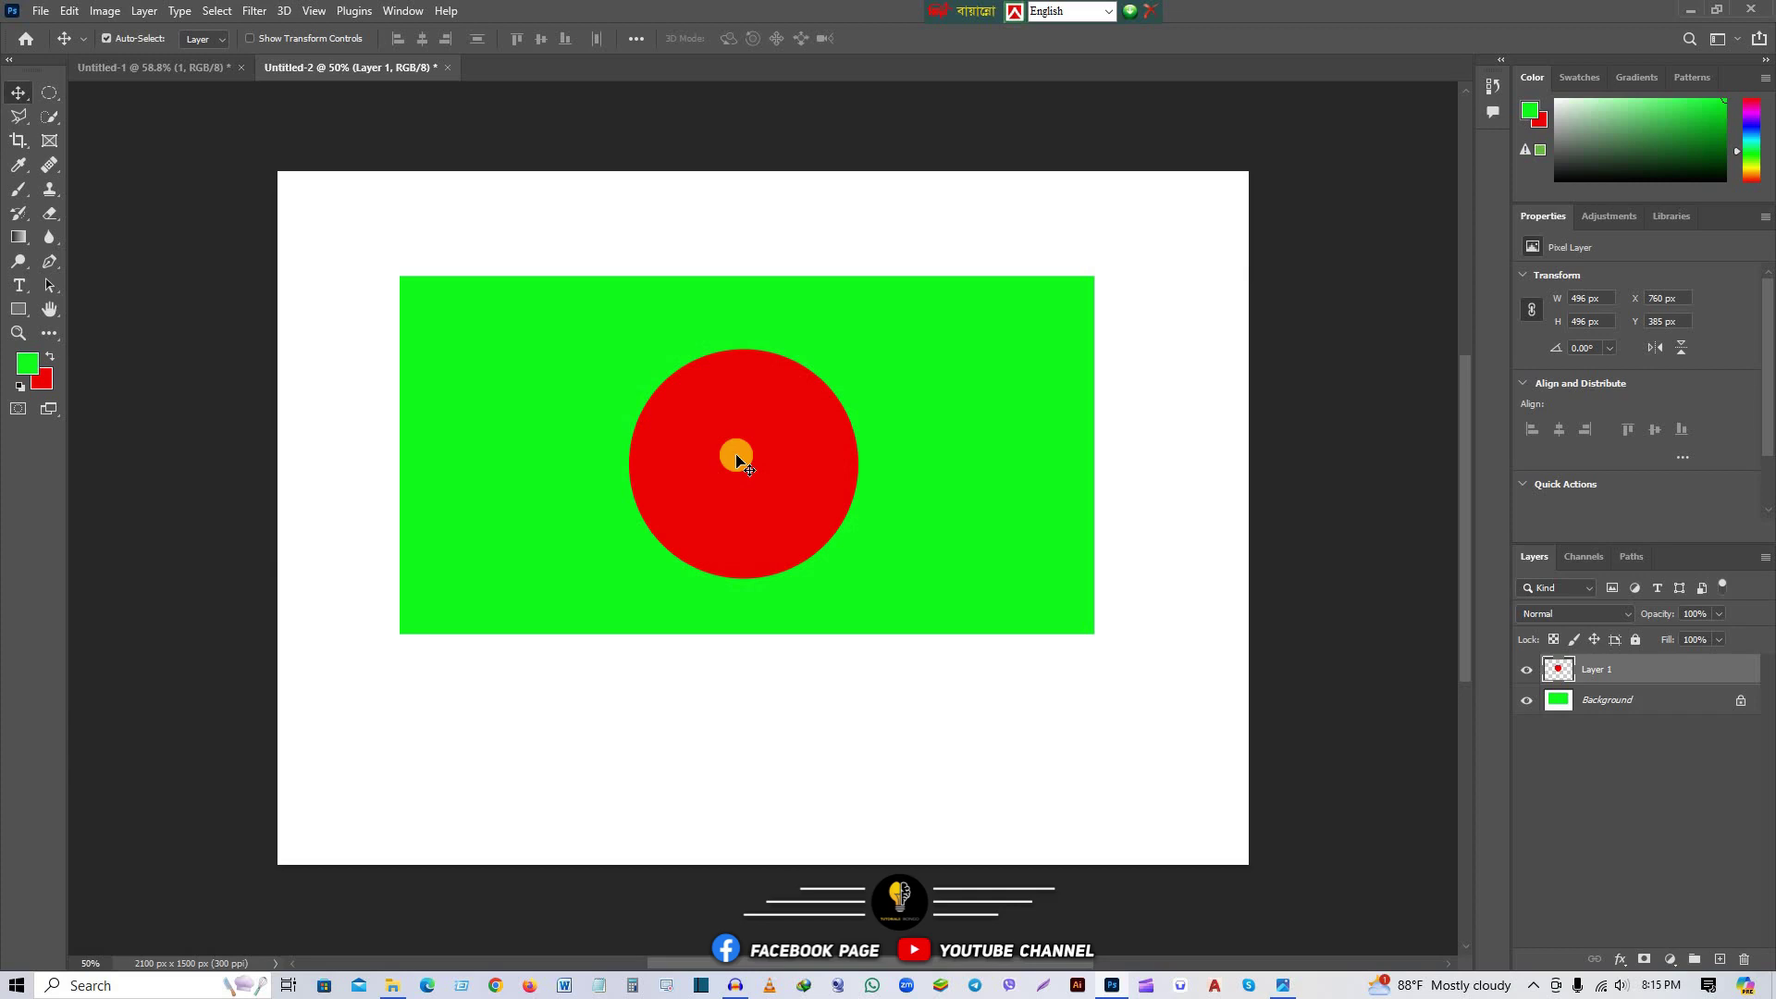
{"action": "left_click_drag", "start_coordinate": [737, 460], "coordinate": [689, 483]}
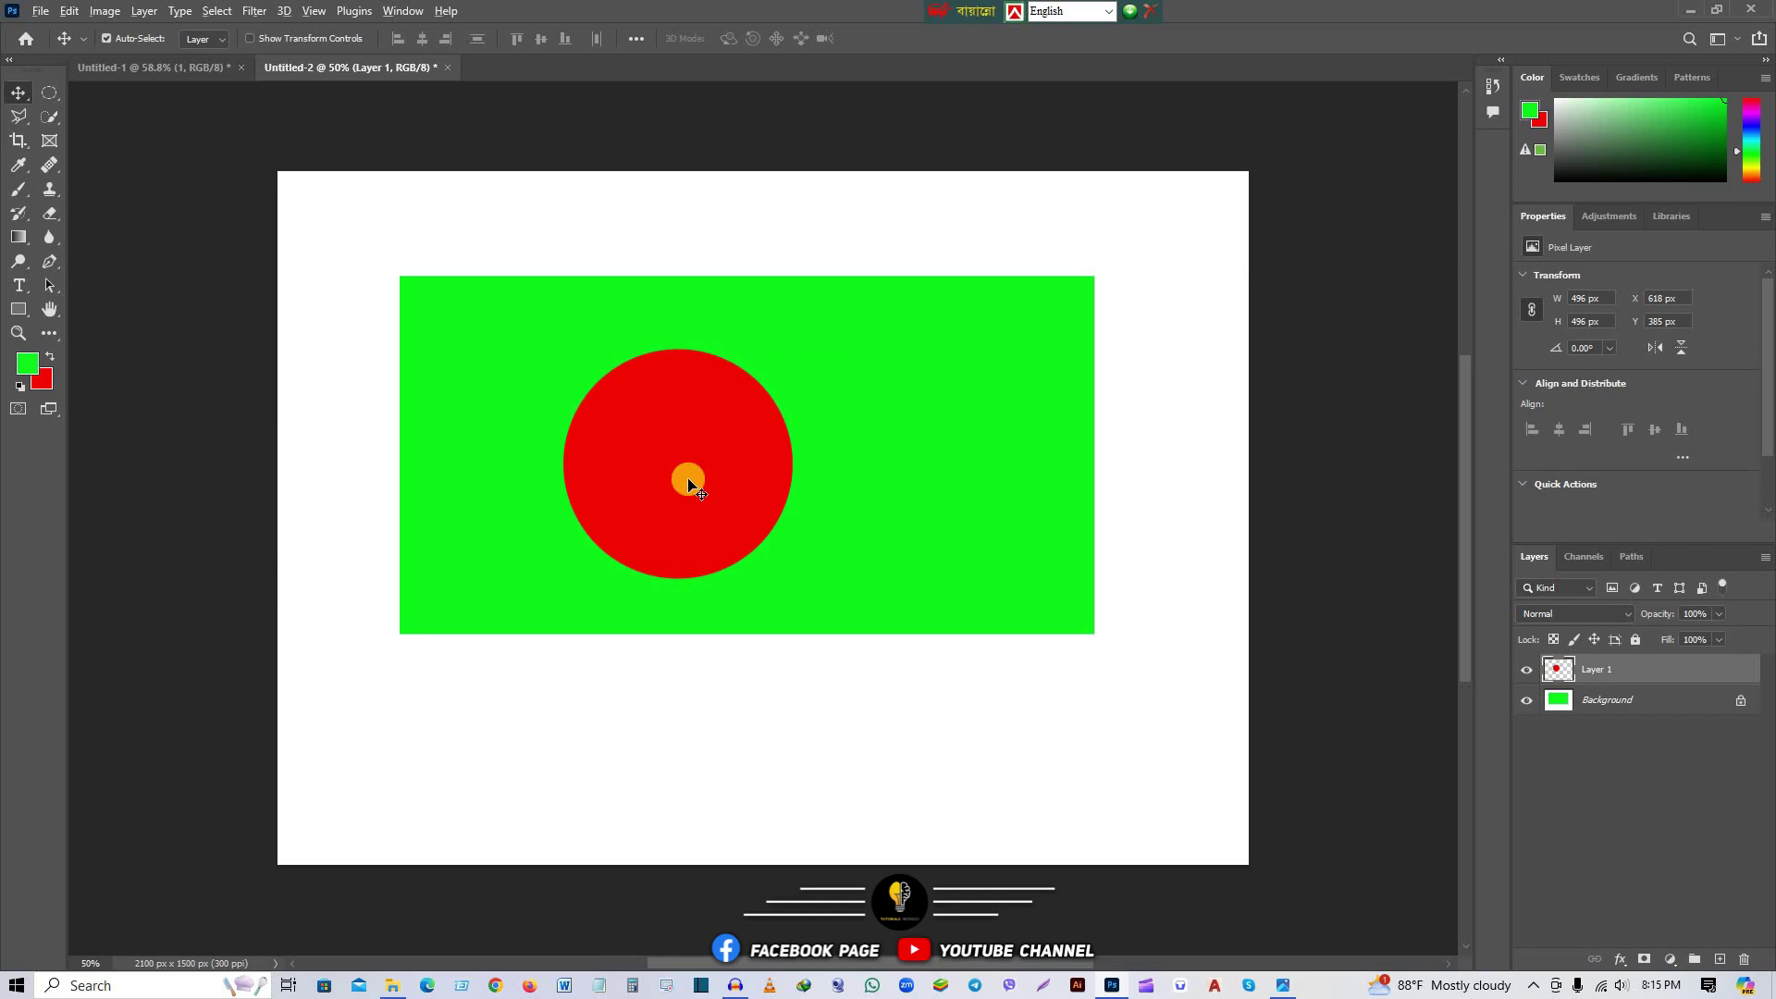
Step: Undo trial circle copies and move the red circle about 108 px right
{"action": "left_click_drag", "start_coordinate": [687, 478], "coordinate": [967, 482]}
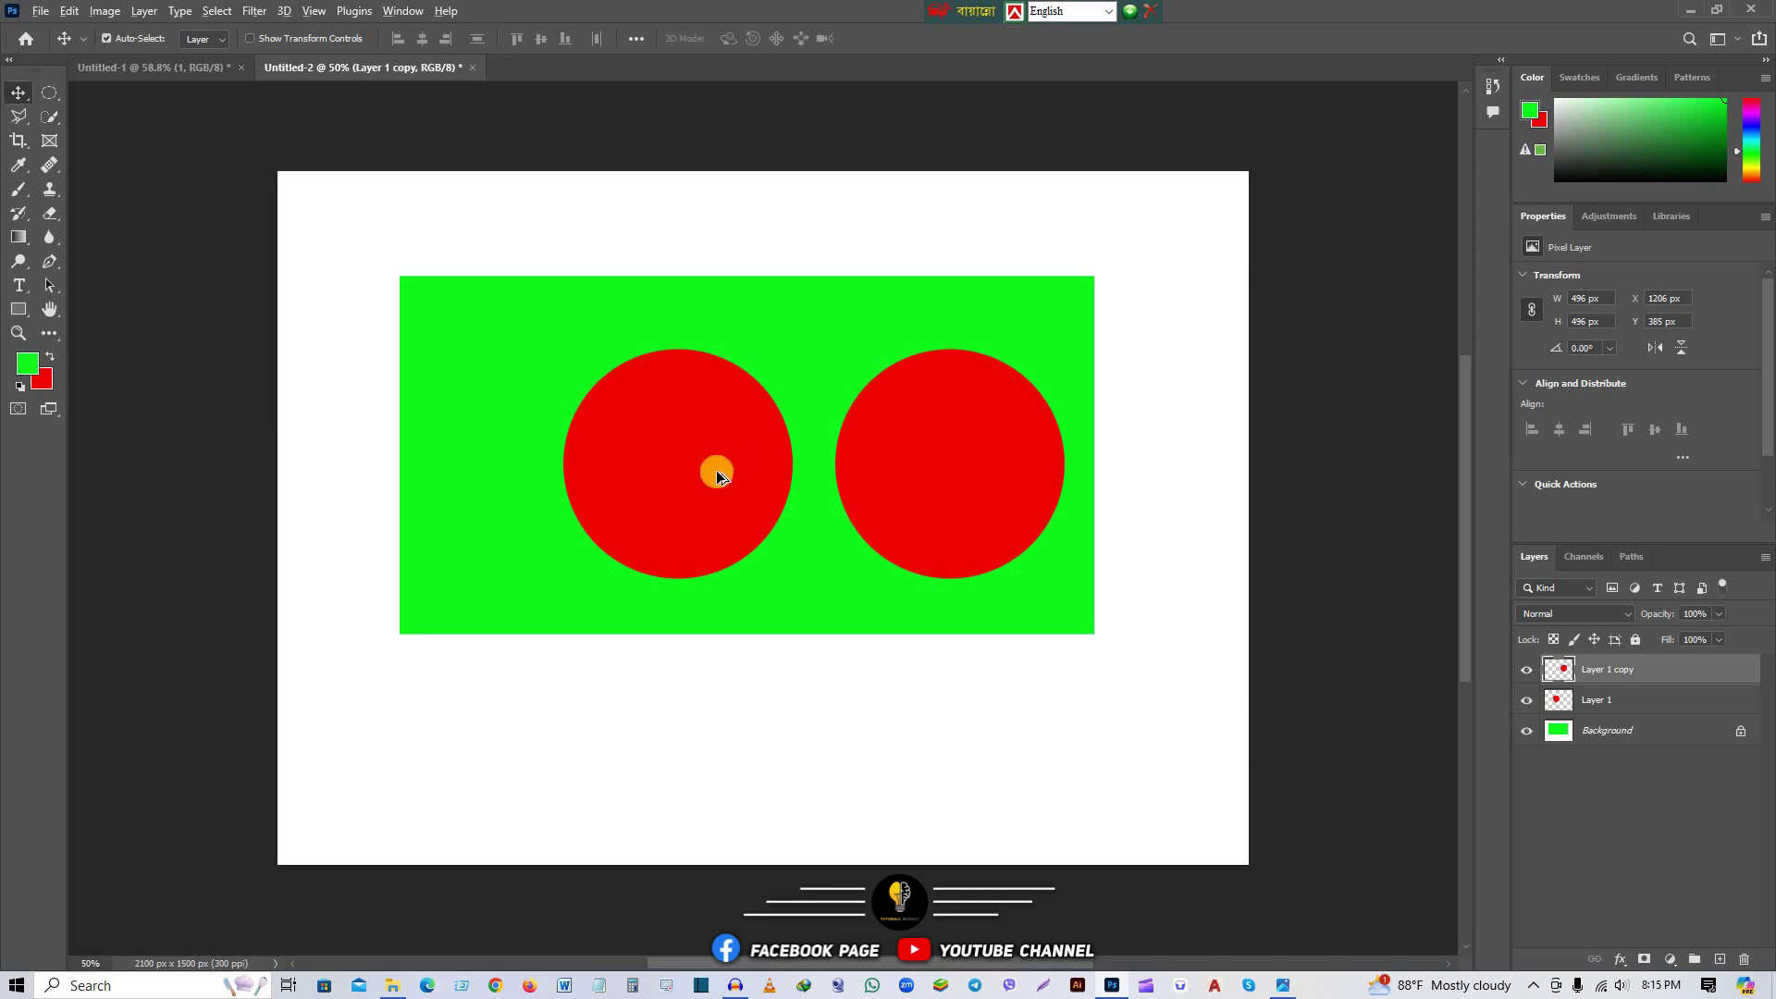
{"action": "left_click_drag", "start_coordinate": [716, 470], "coordinate": [468, 468]}
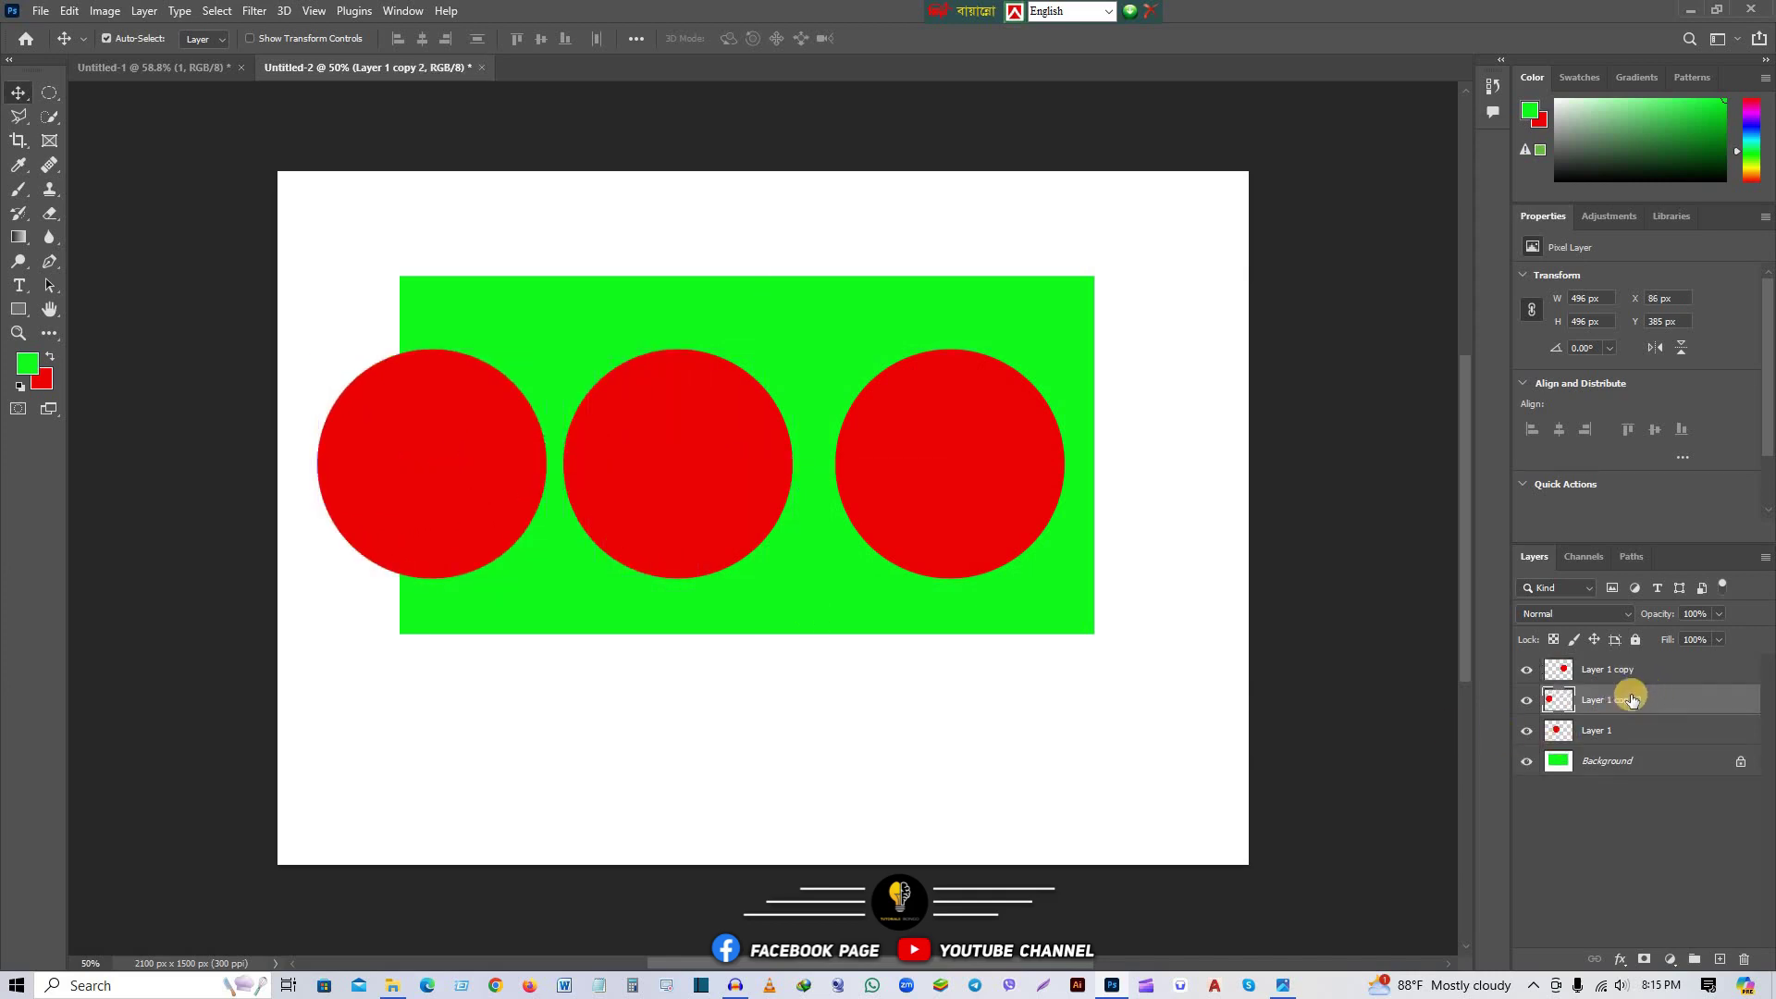
{"action": "left_click", "coordinate": [1619, 671]}
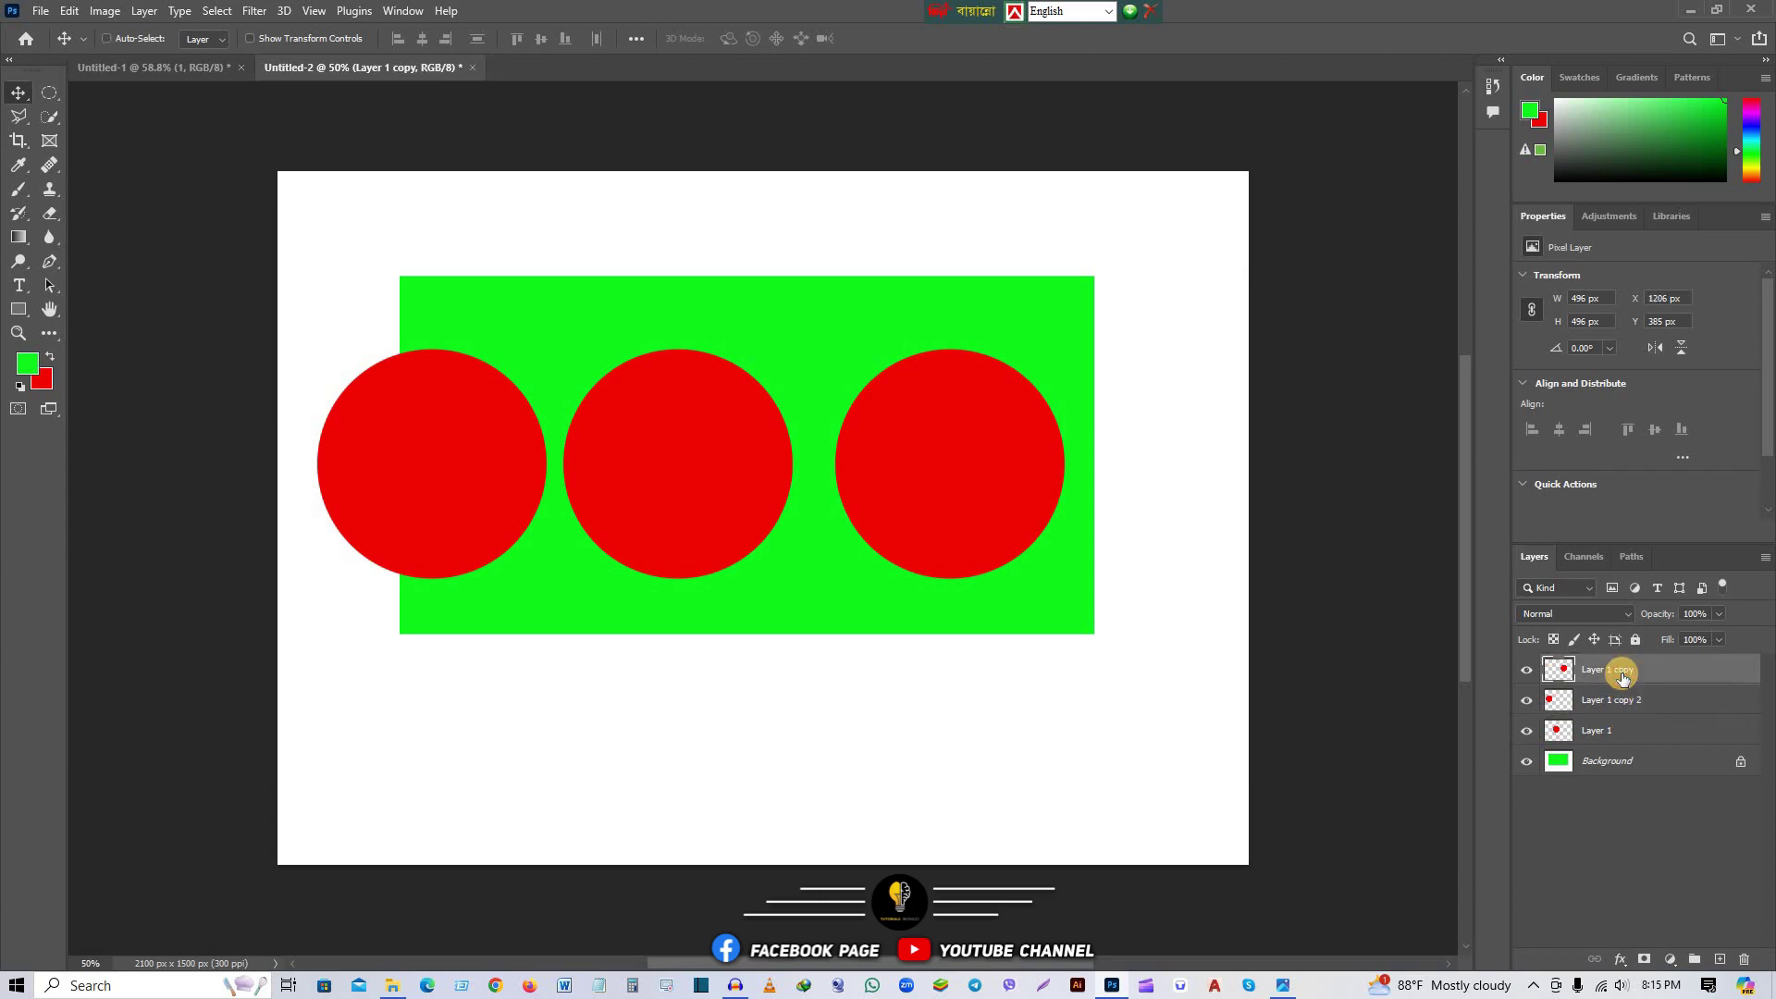
{"action": "key", "text": "ctrl+z"}
{"action": "key", "text": "ctrl+z"}
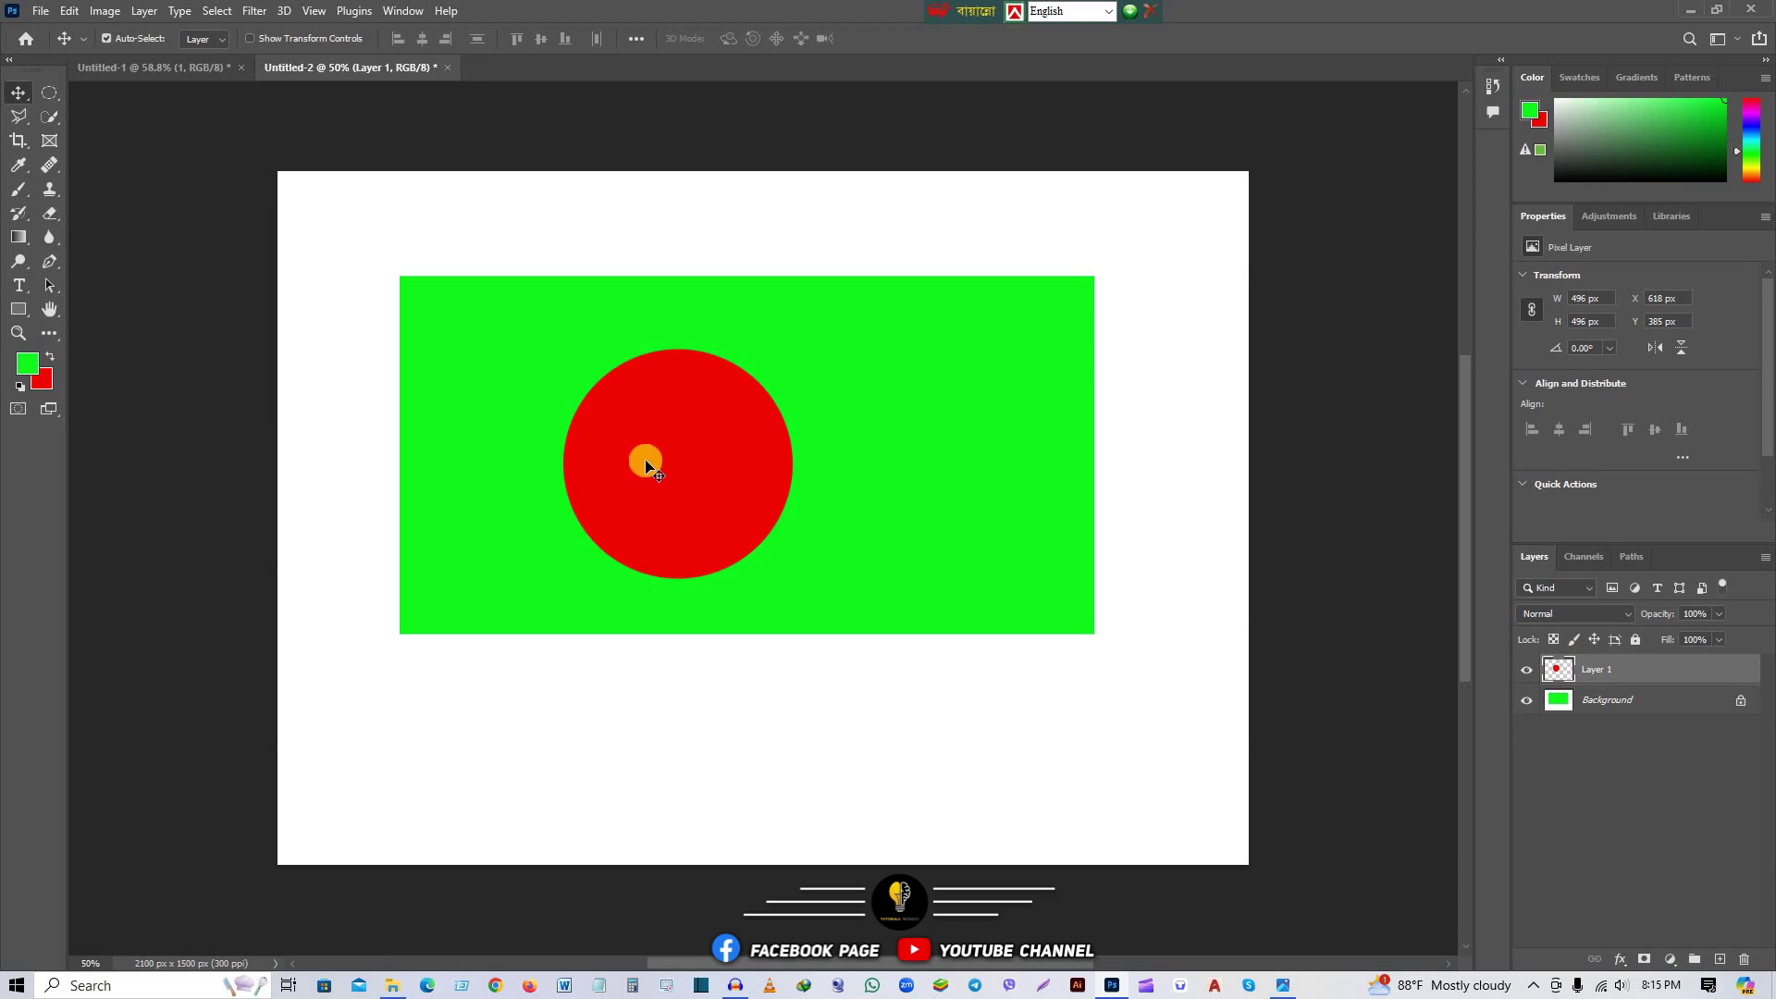
{"action": "left_click_drag", "start_coordinate": [672, 462], "coordinate": [722, 463]}
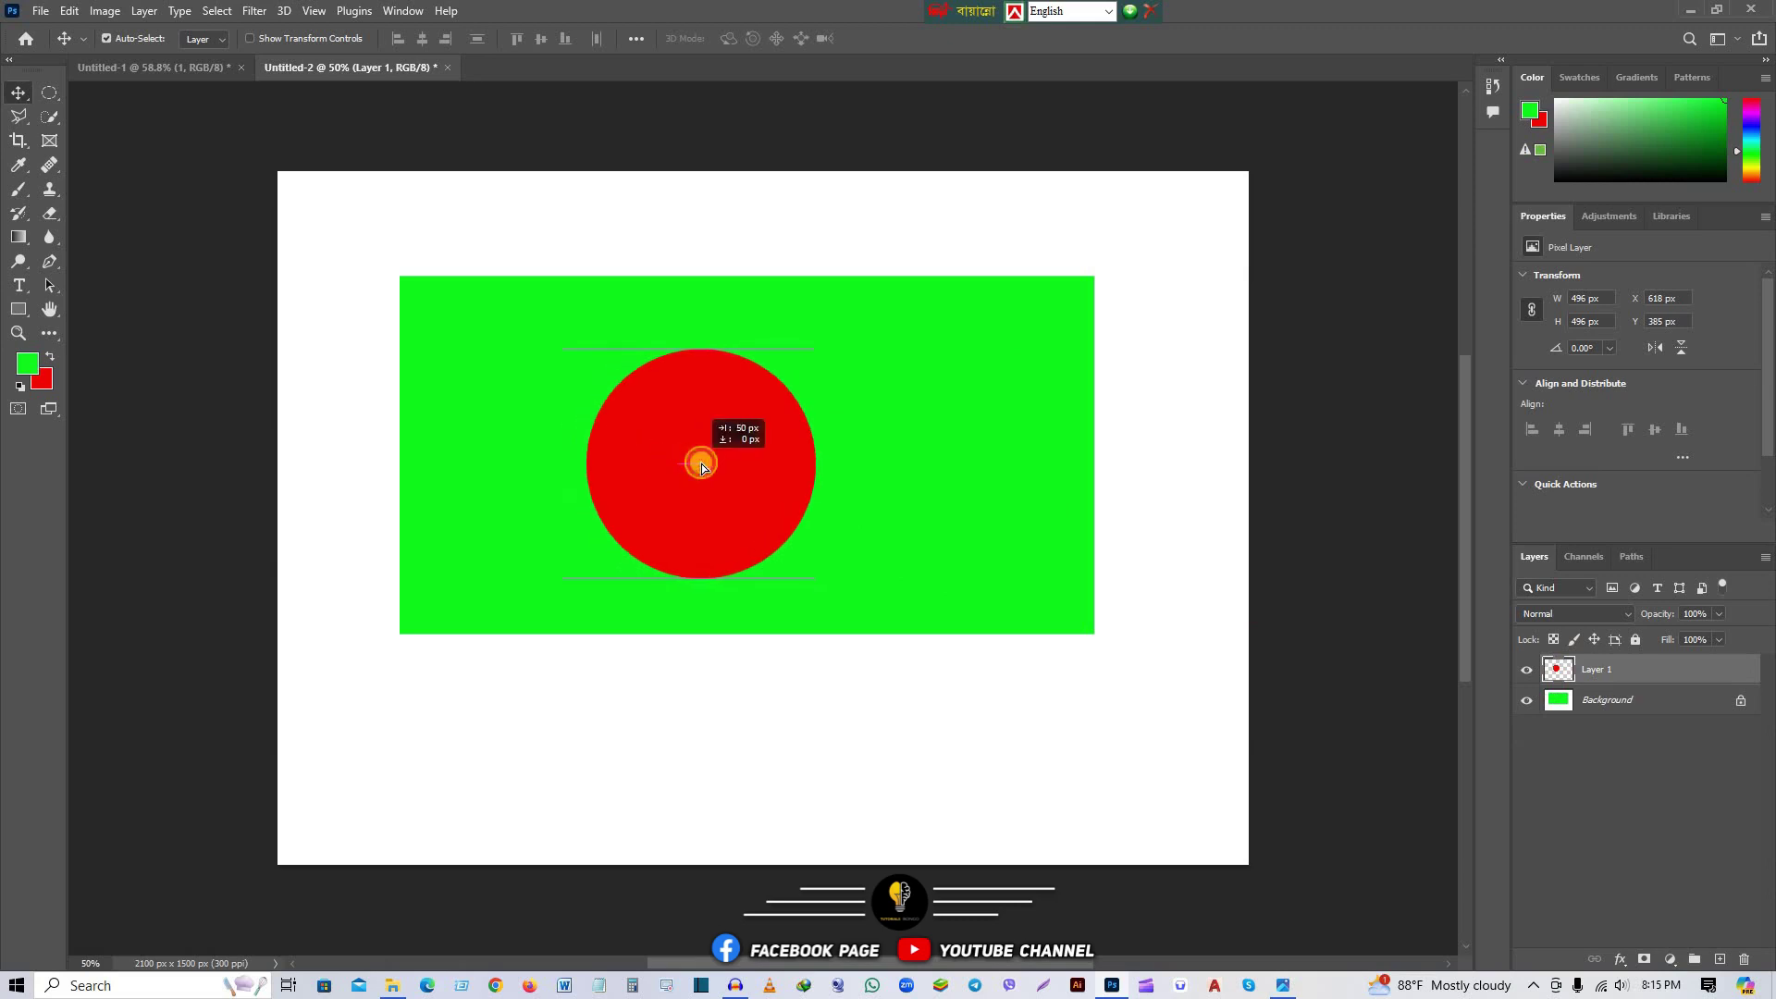
{"action": "left_click_drag", "start_coordinate": [852, 875], "coordinate": [747, 768]}
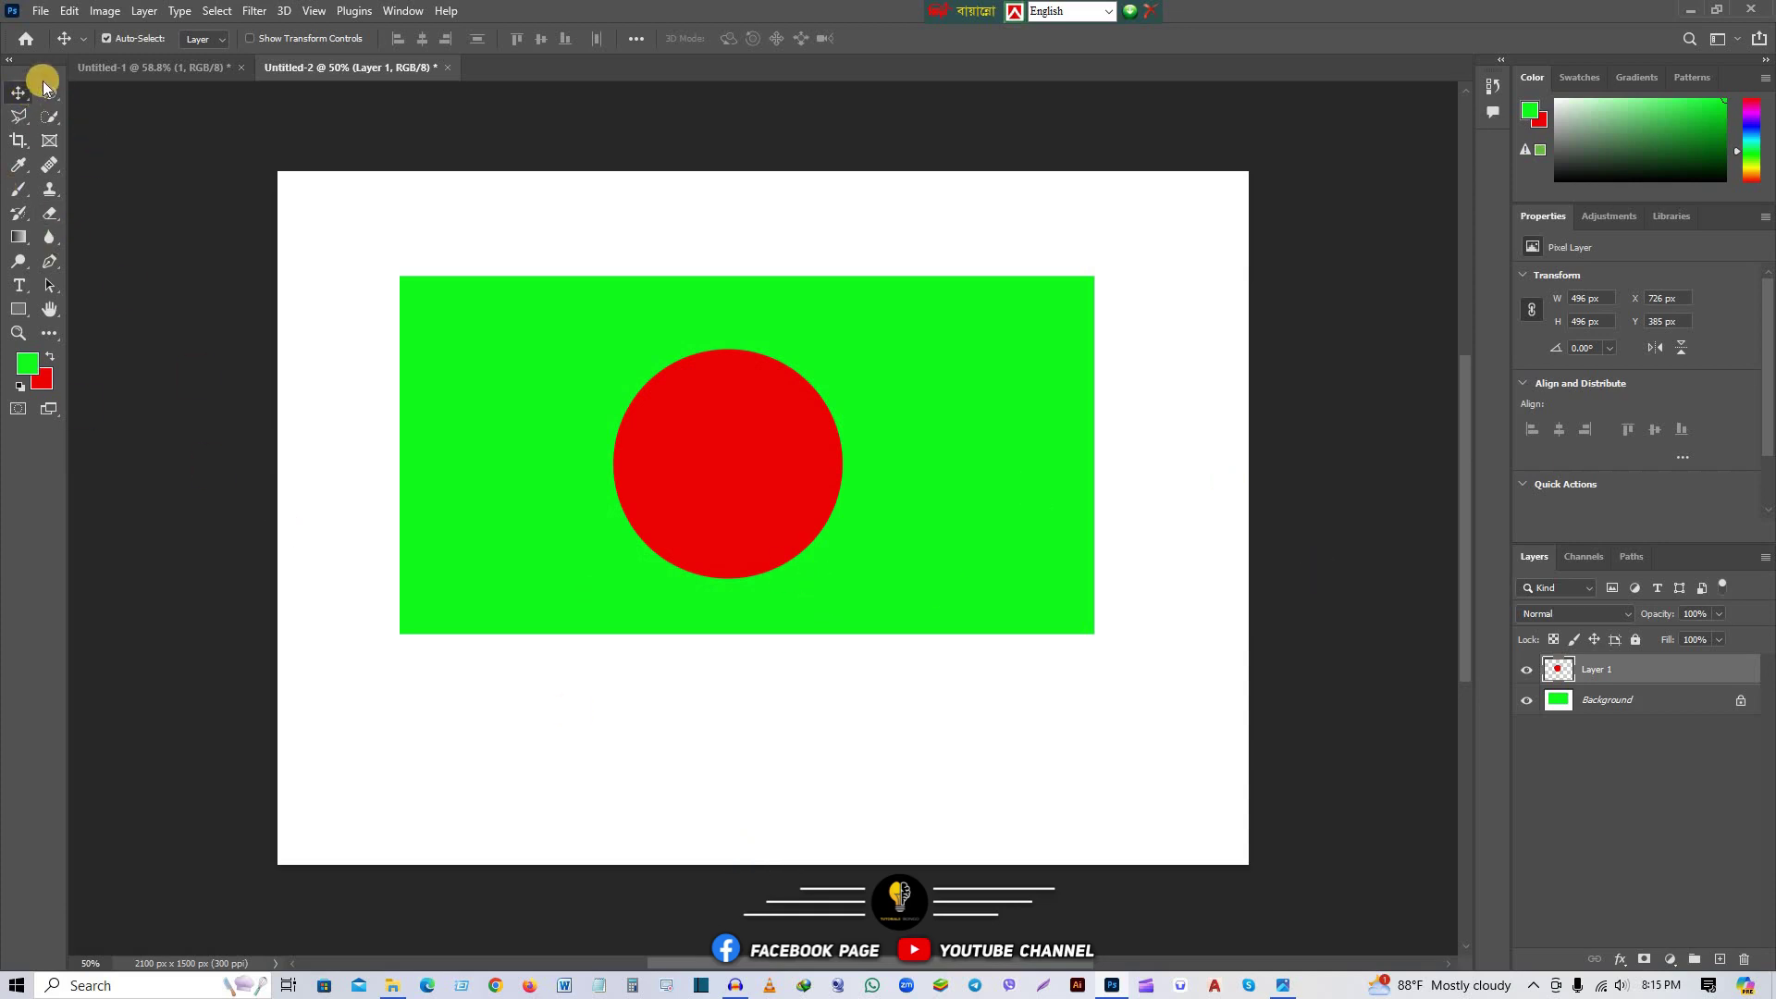
Step: Fill a Single Row Marquee selection near the top with green and deselect
{"action": "right_click", "coordinate": [48, 96]}
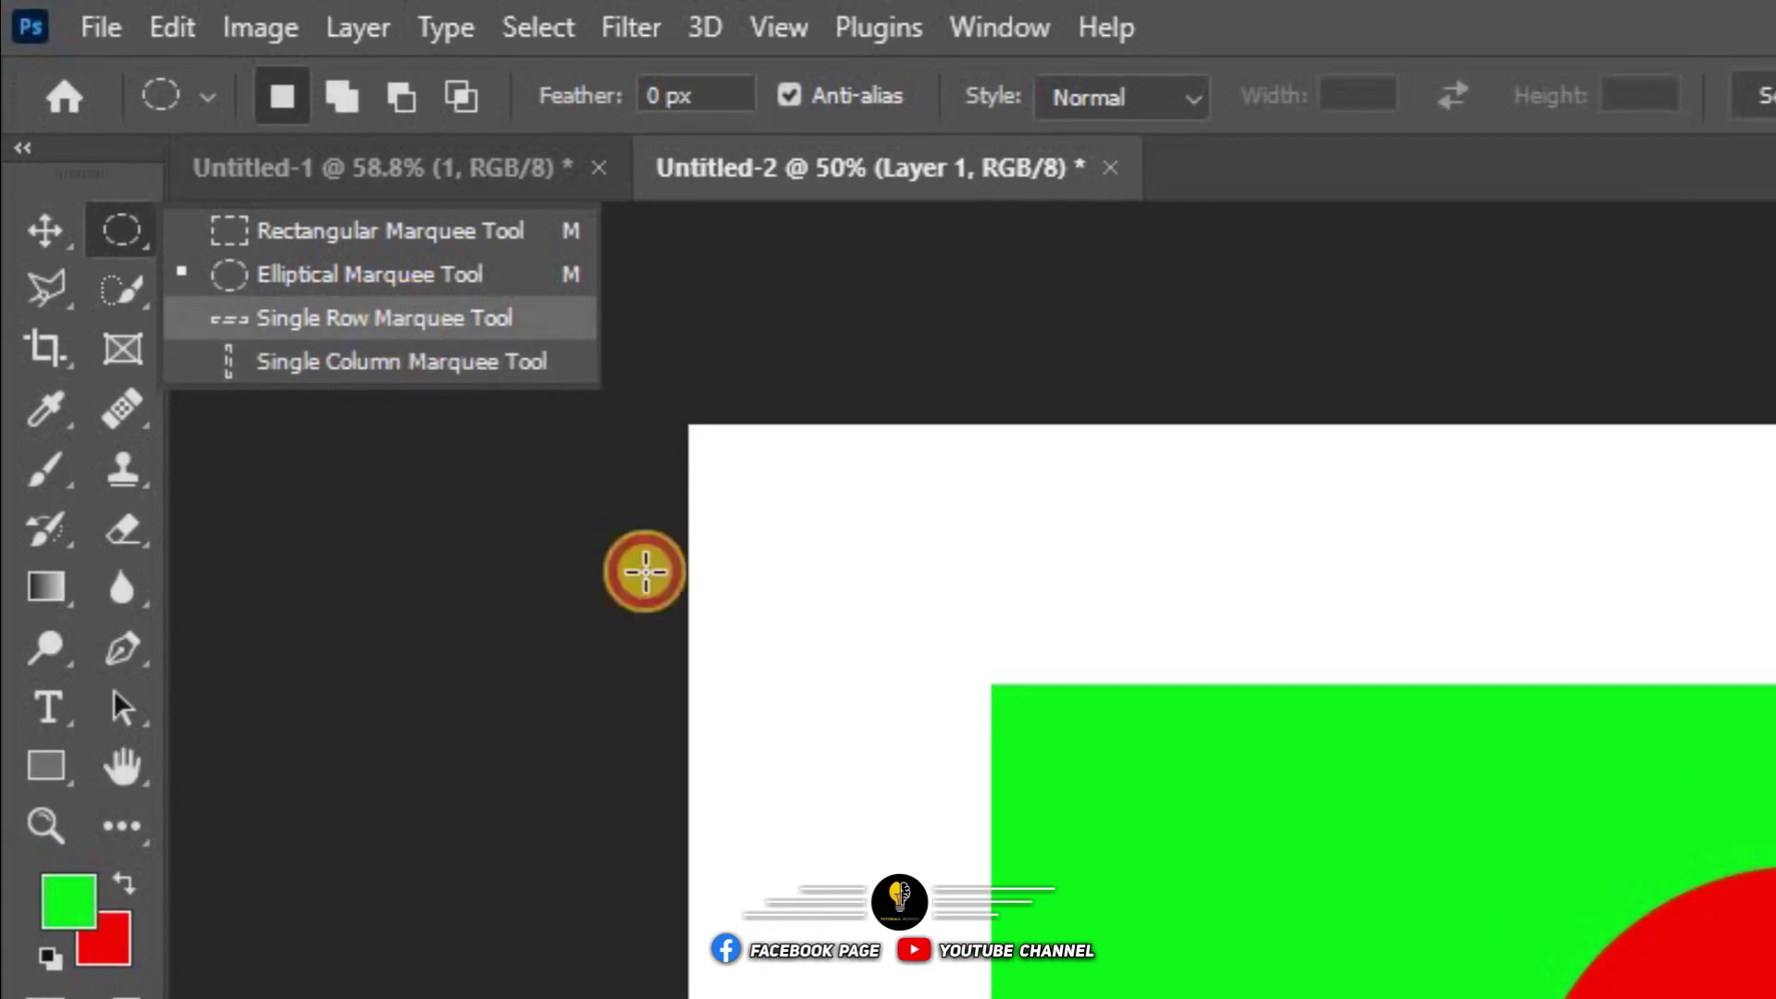
{"action": "left_click", "coordinate": [384, 318]}
{"action": "left_click", "coordinate": [591, 240]}
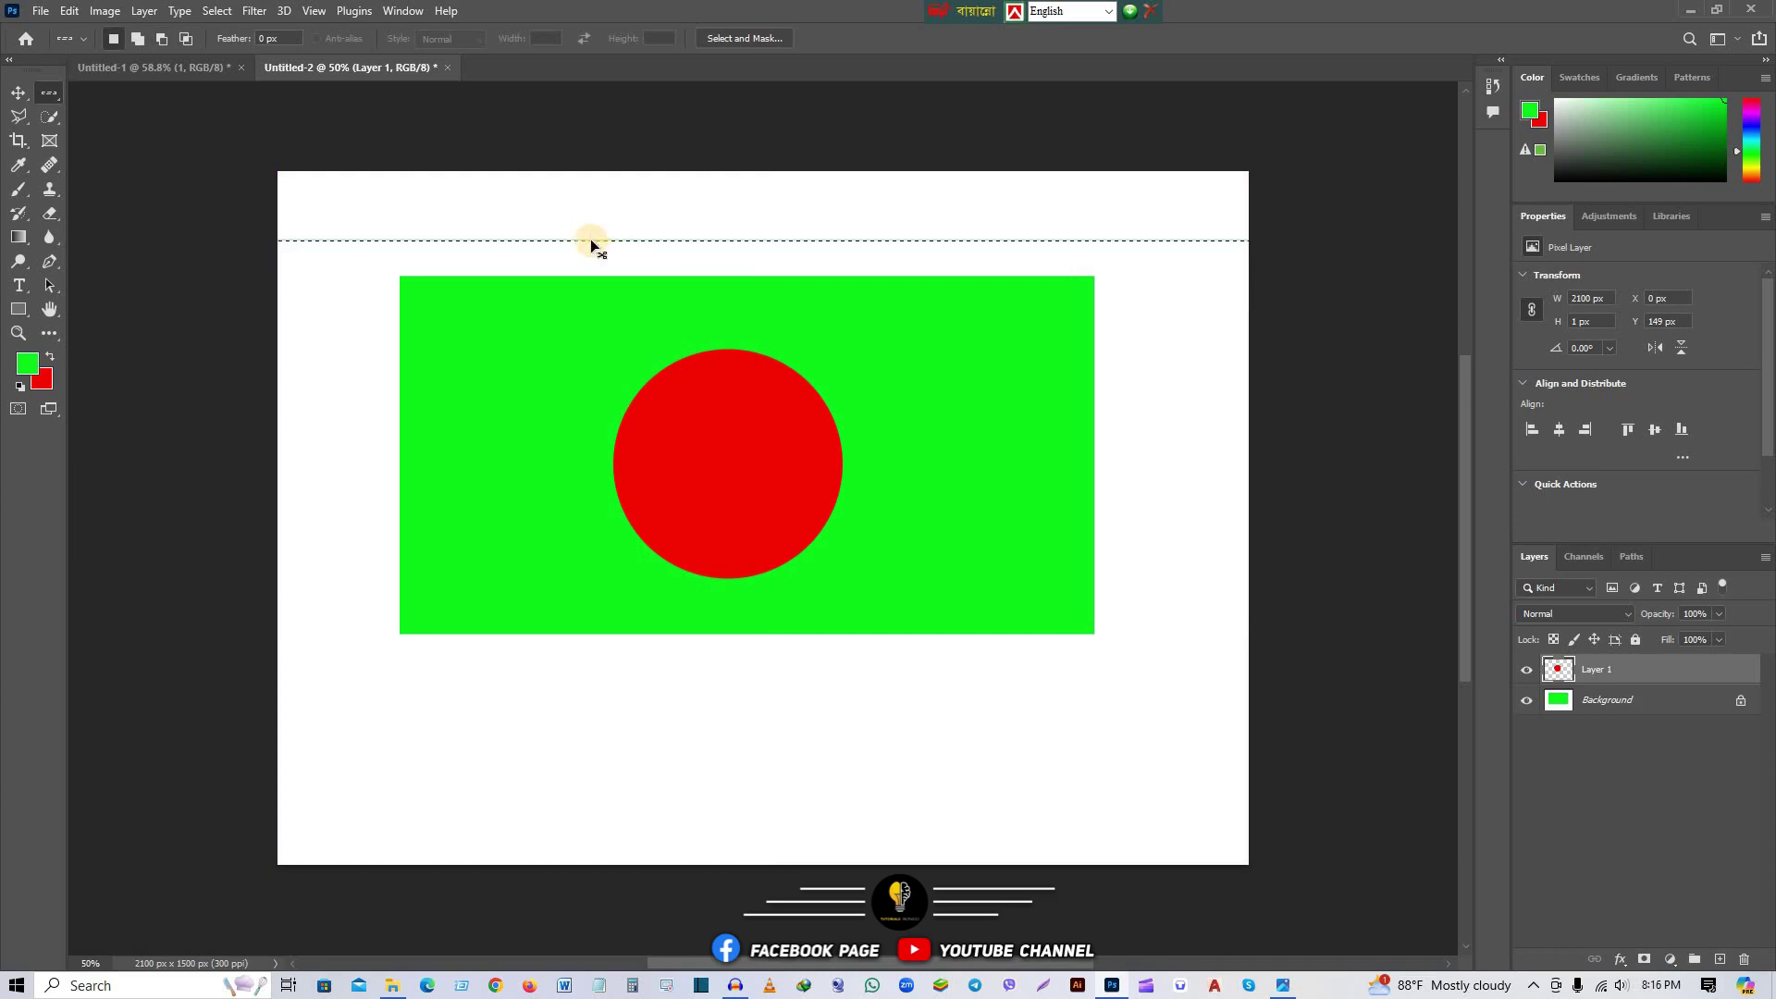
{"action": "key", "text": "alt+BackSpace"}
{"action": "key", "text": "ctrl+d"}
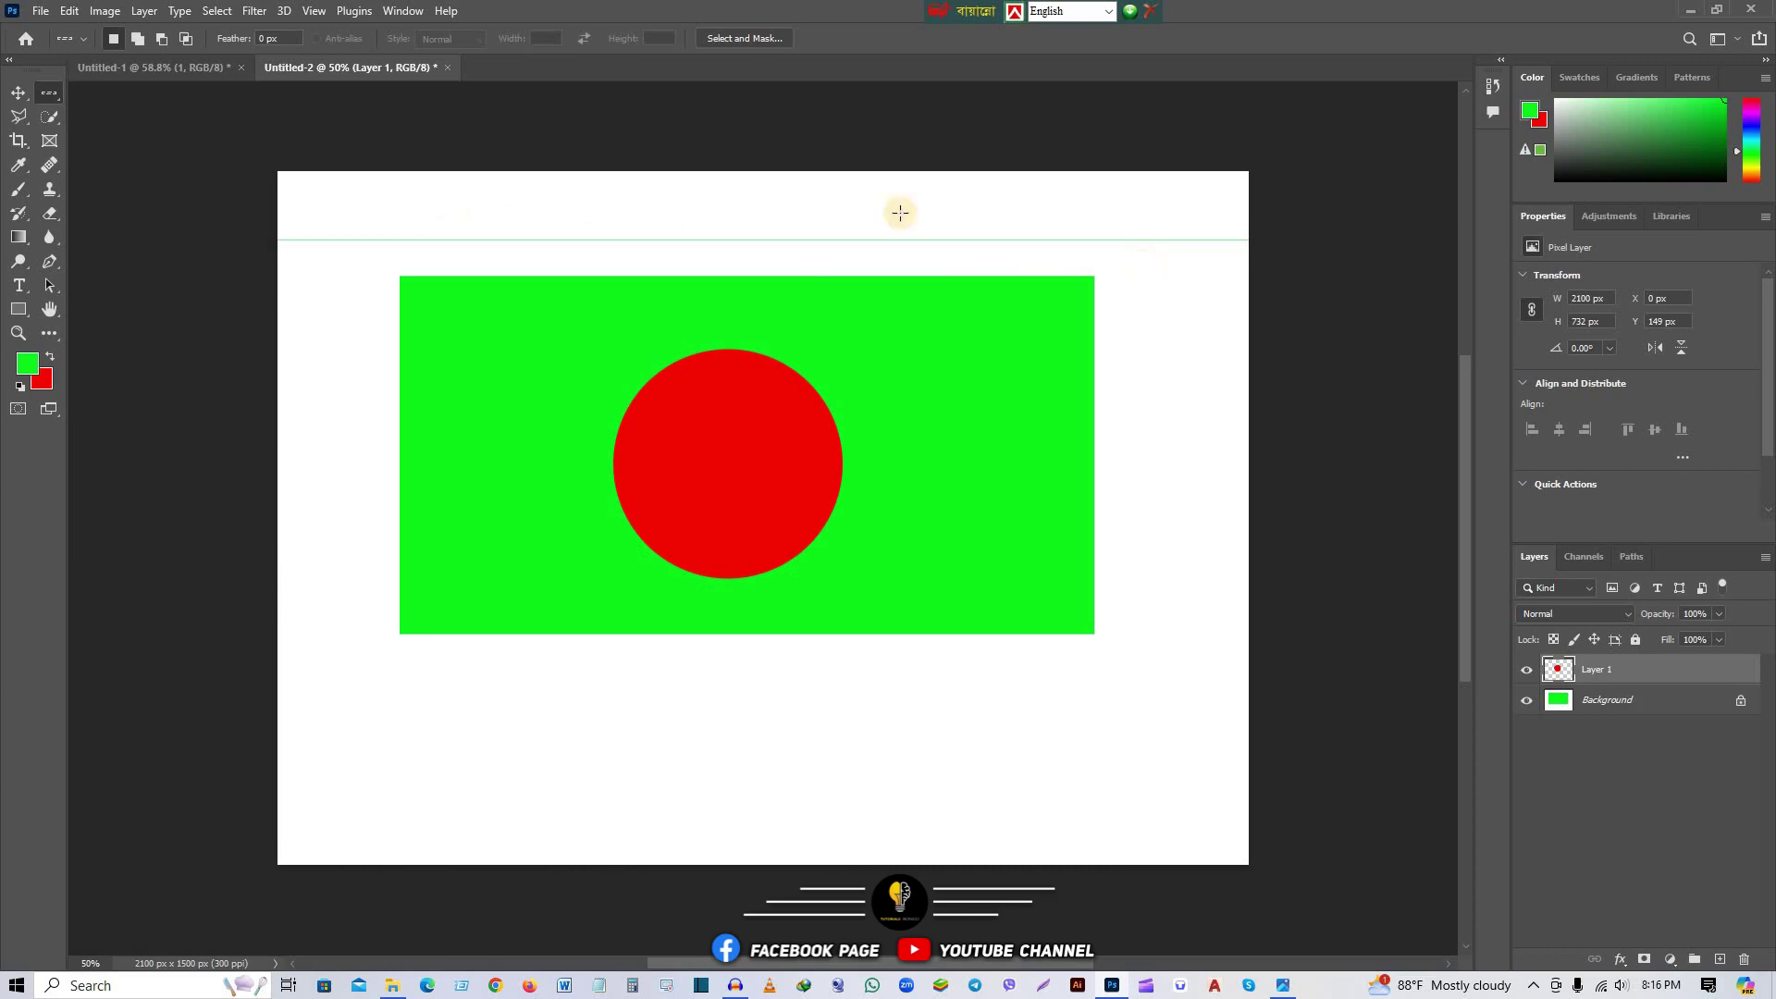
Step: Add a one-pixel green column near the left edge using Single Column Marquee
{"action": "left_click_drag", "start_coordinate": [52, 92], "coordinate": [131, 145]}
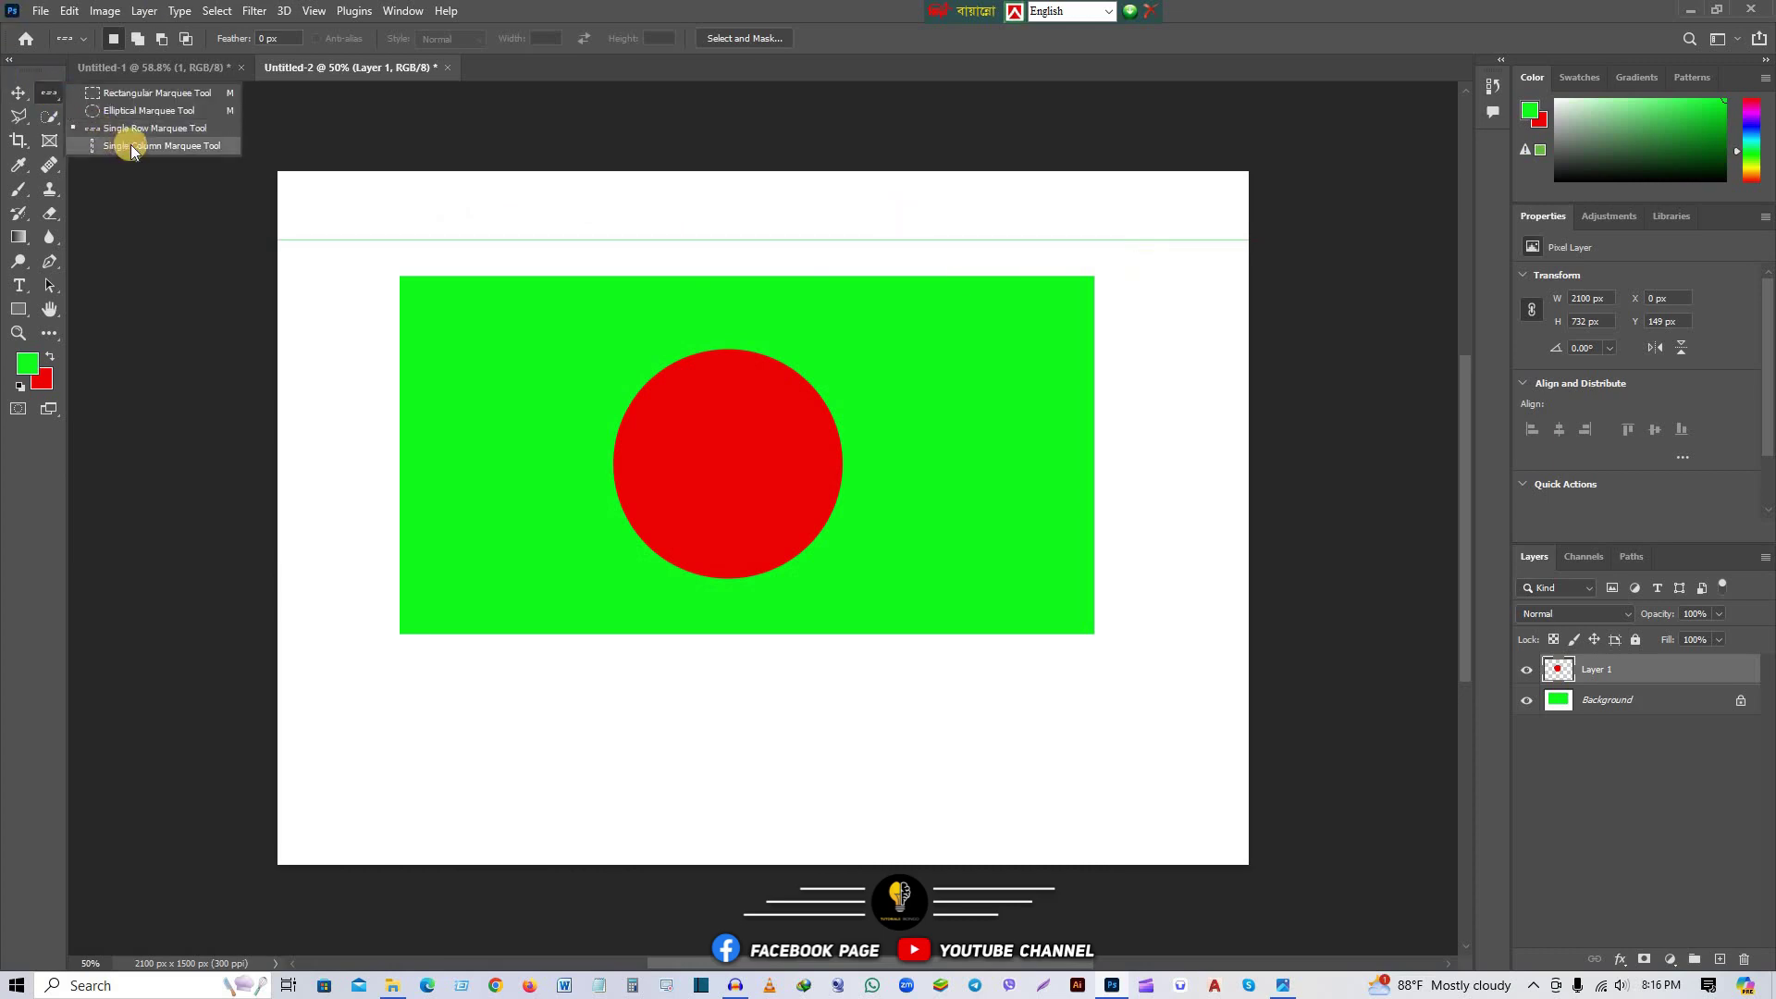
{"action": "left_click", "coordinate": [172, 144]}
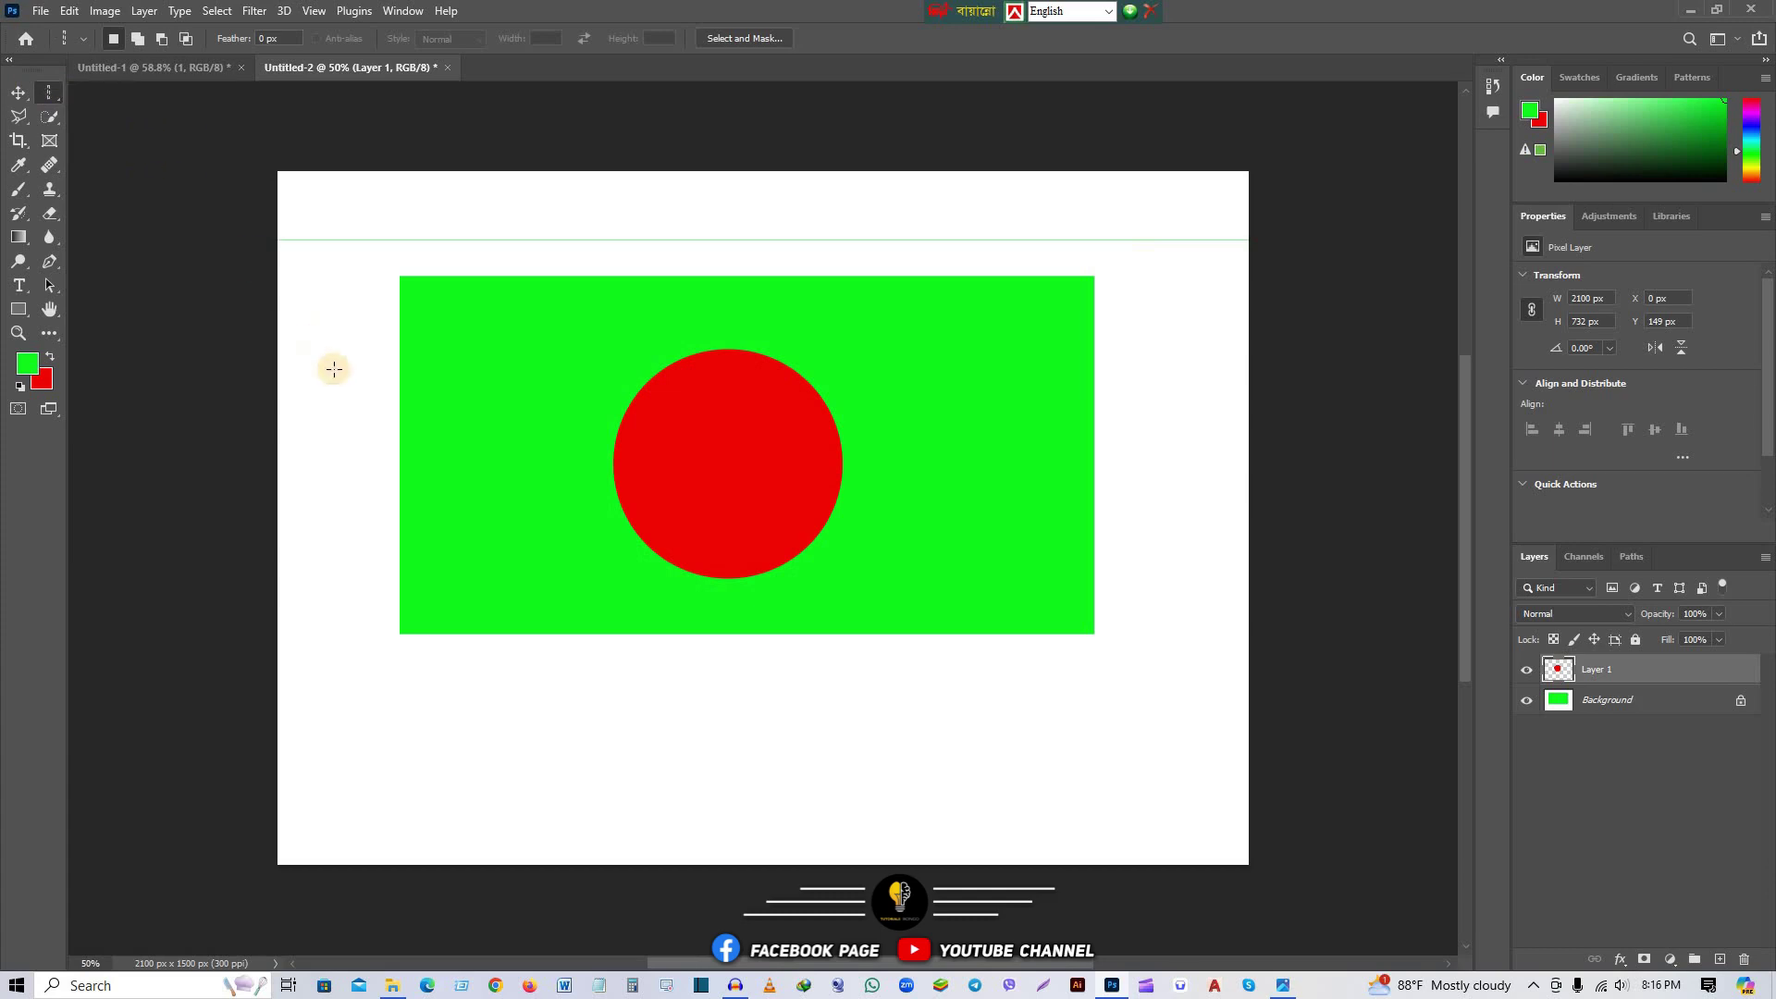
{"action": "left_click", "coordinate": [343, 365]}
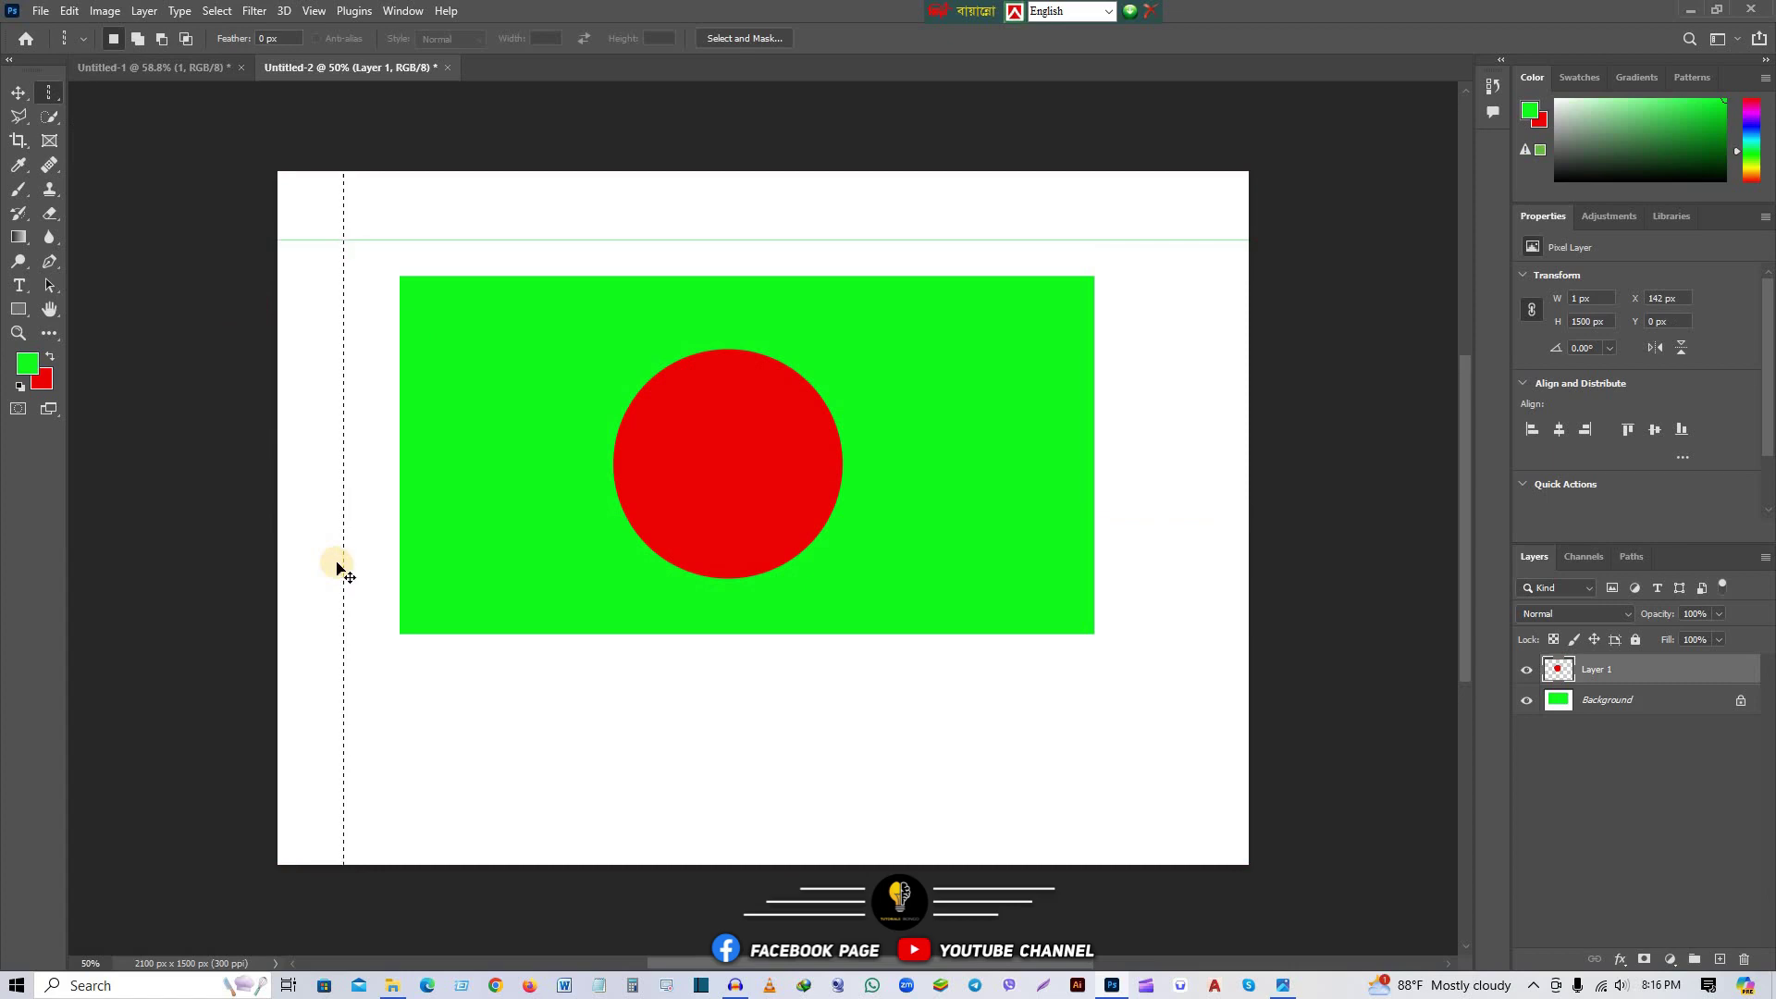
{"action": "key", "text": "ctrl+d"}
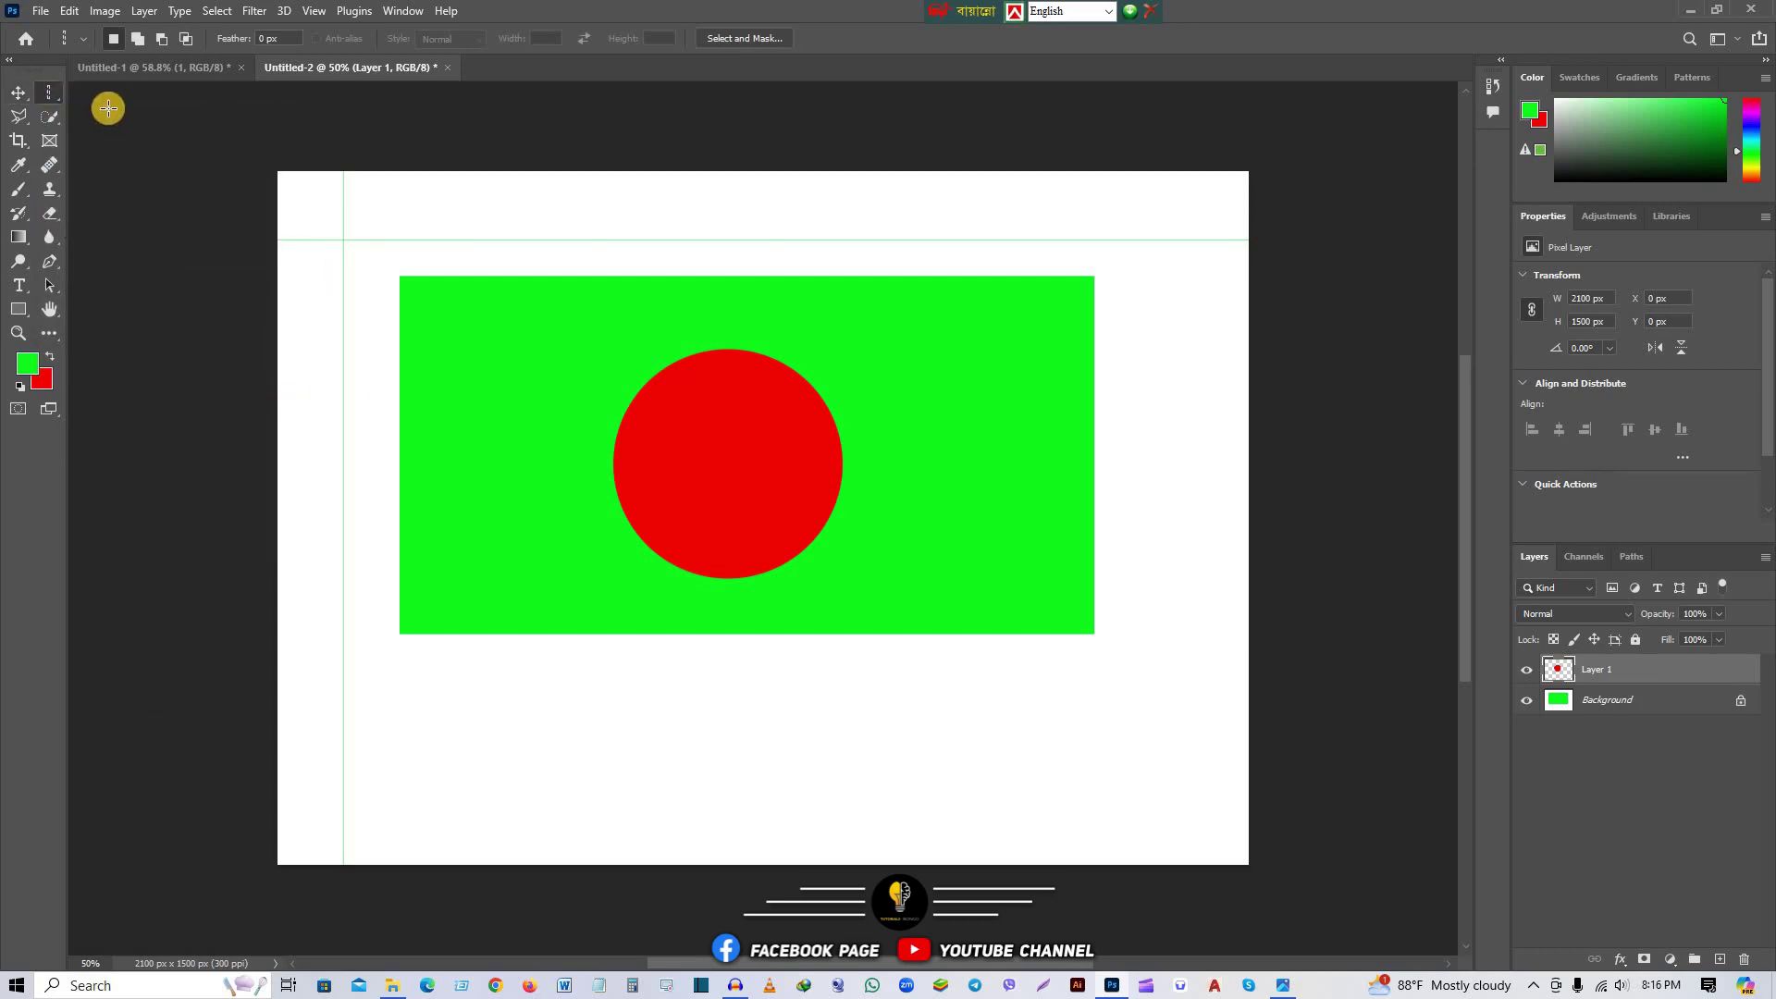
{"action": "right_click", "coordinate": [43, 90]}
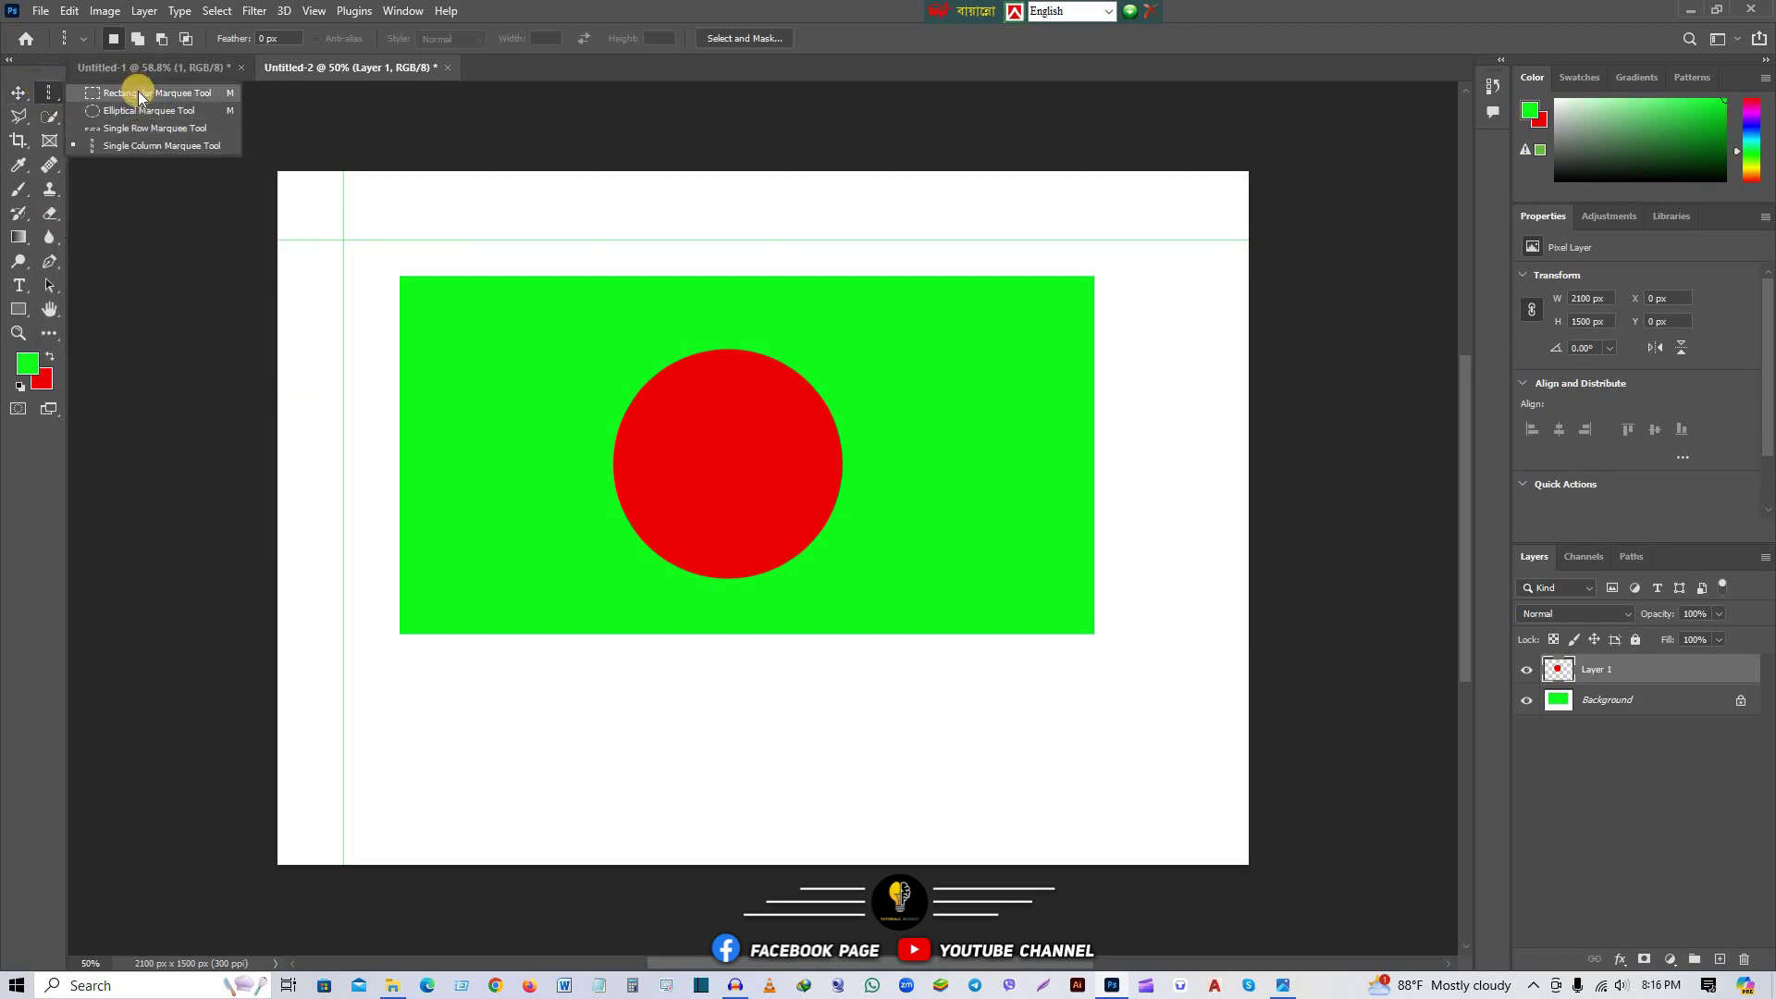
Step: Set Rectangular Marquee to Add to selection, create document Untitled-3, and add Layer 1
{"action": "left_click", "coordinate": [137, 91]}
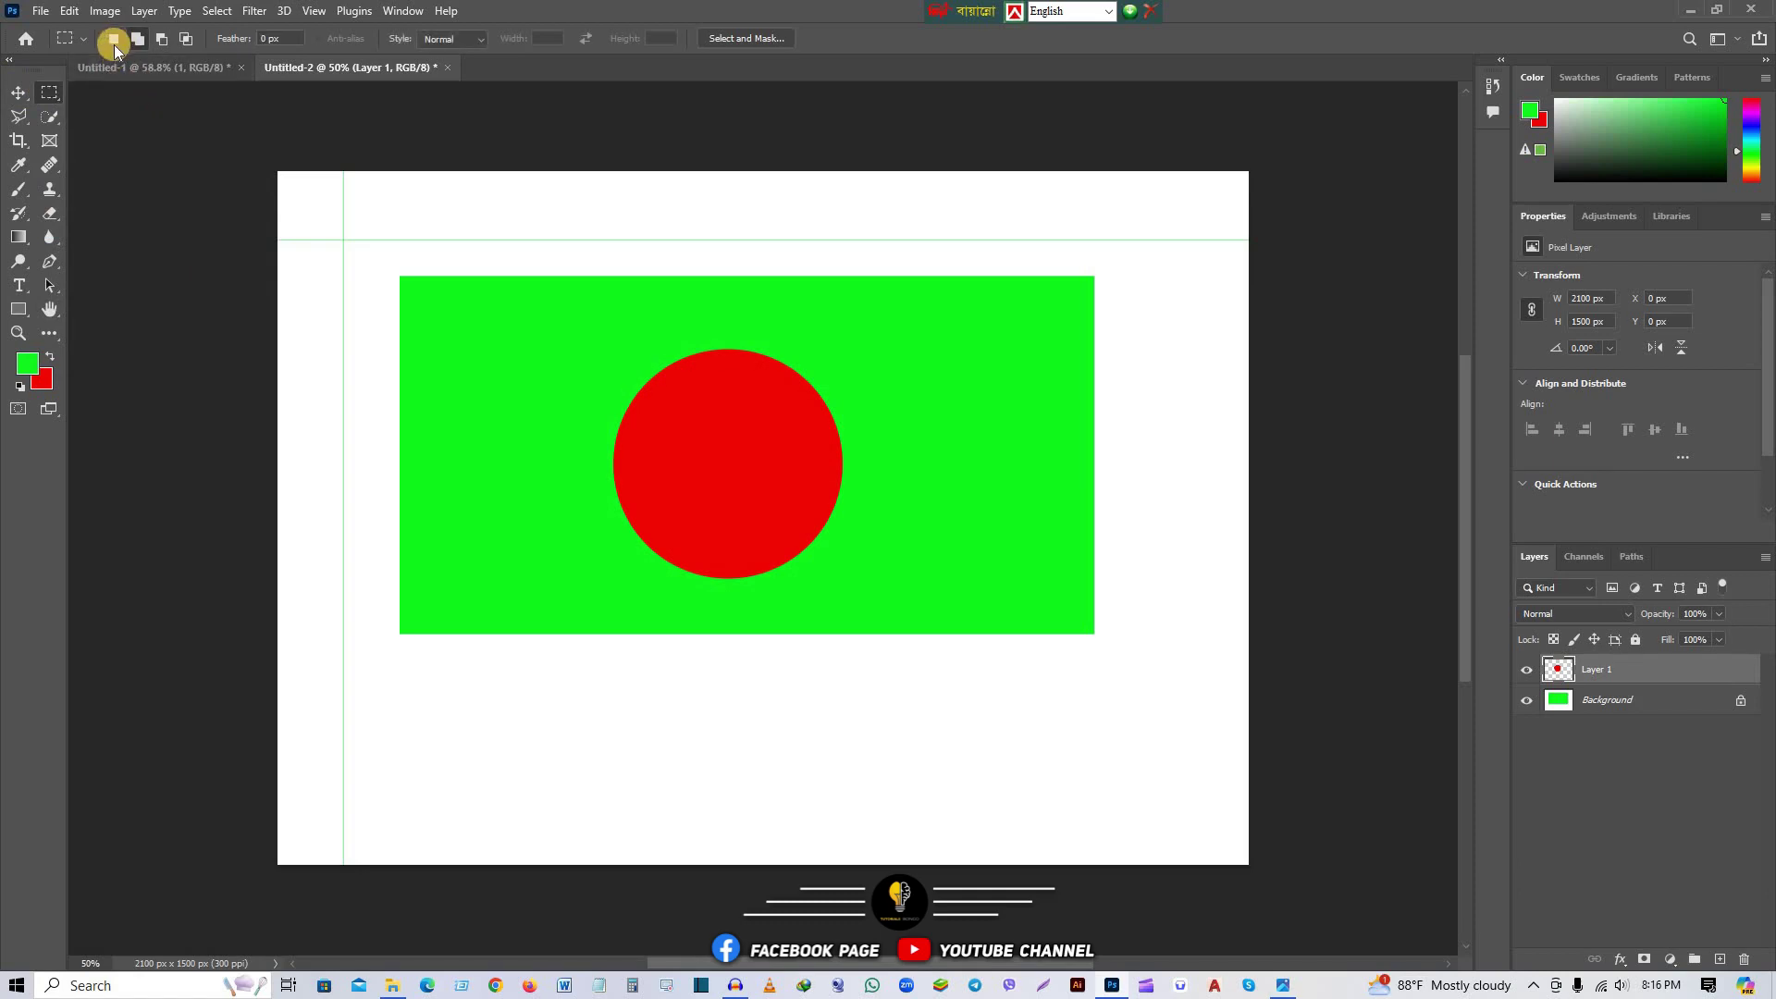
{"action": "left_click", "coordinate": [137, 39]}
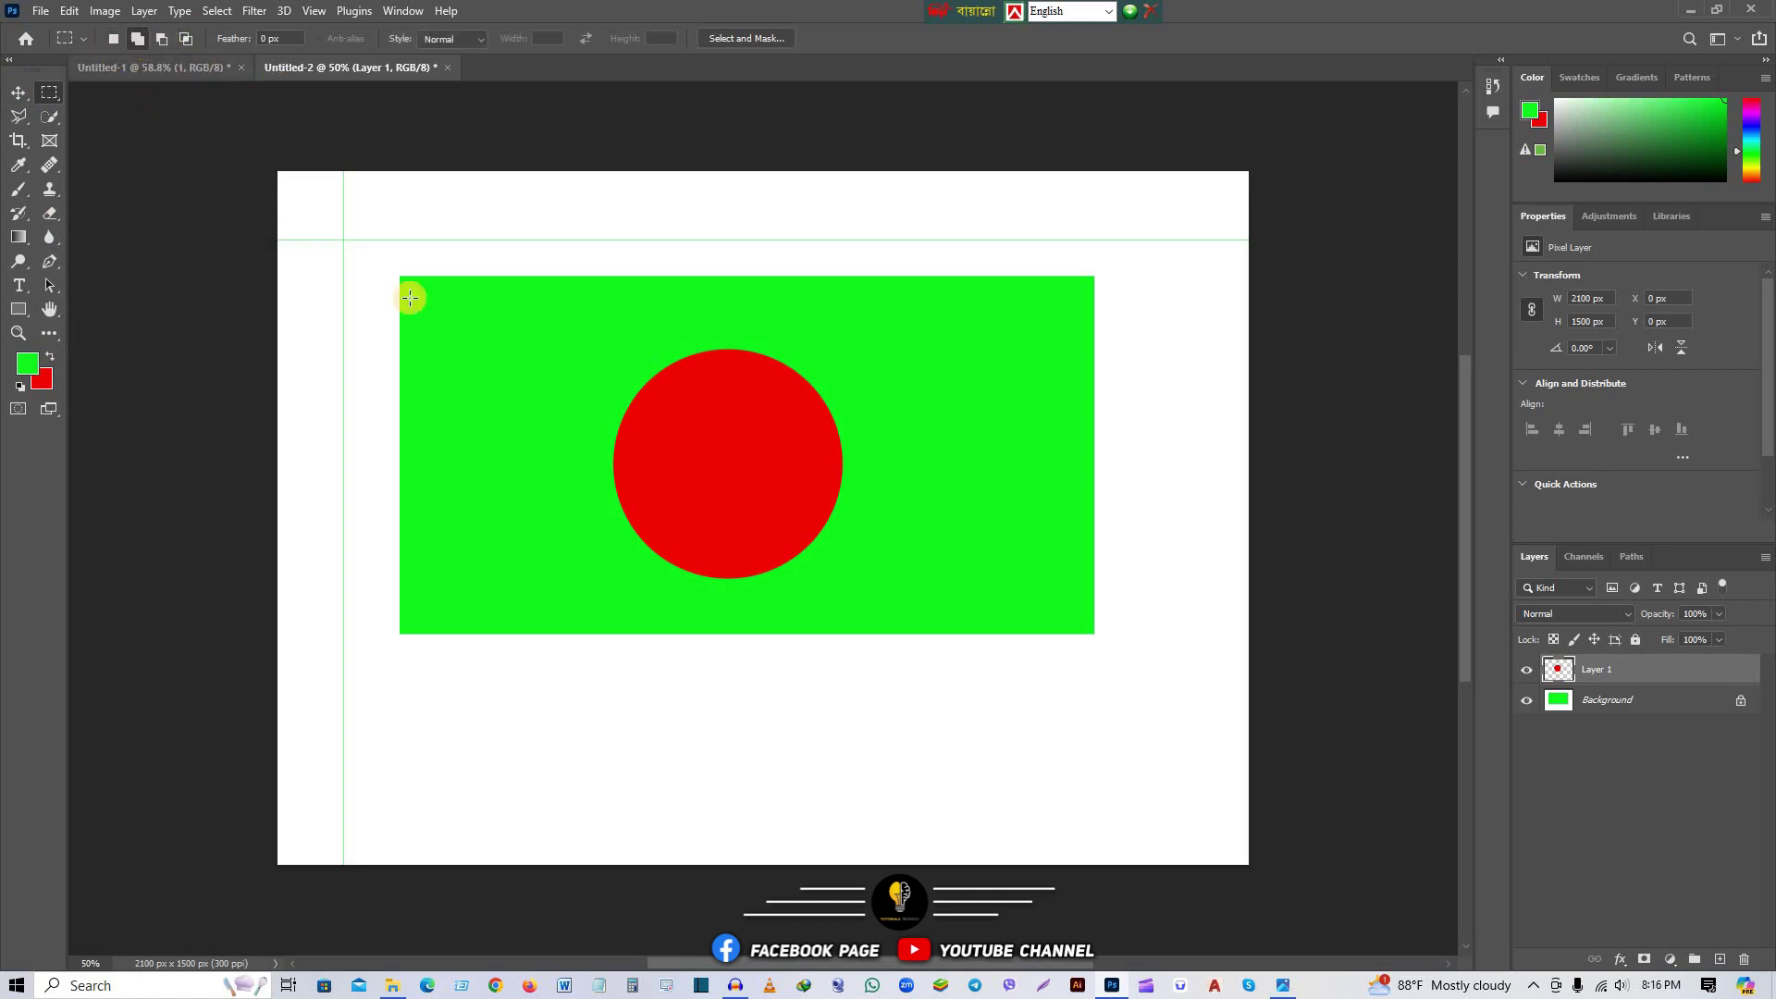
{"action": "left_click", "coordinate": [38, 13]}
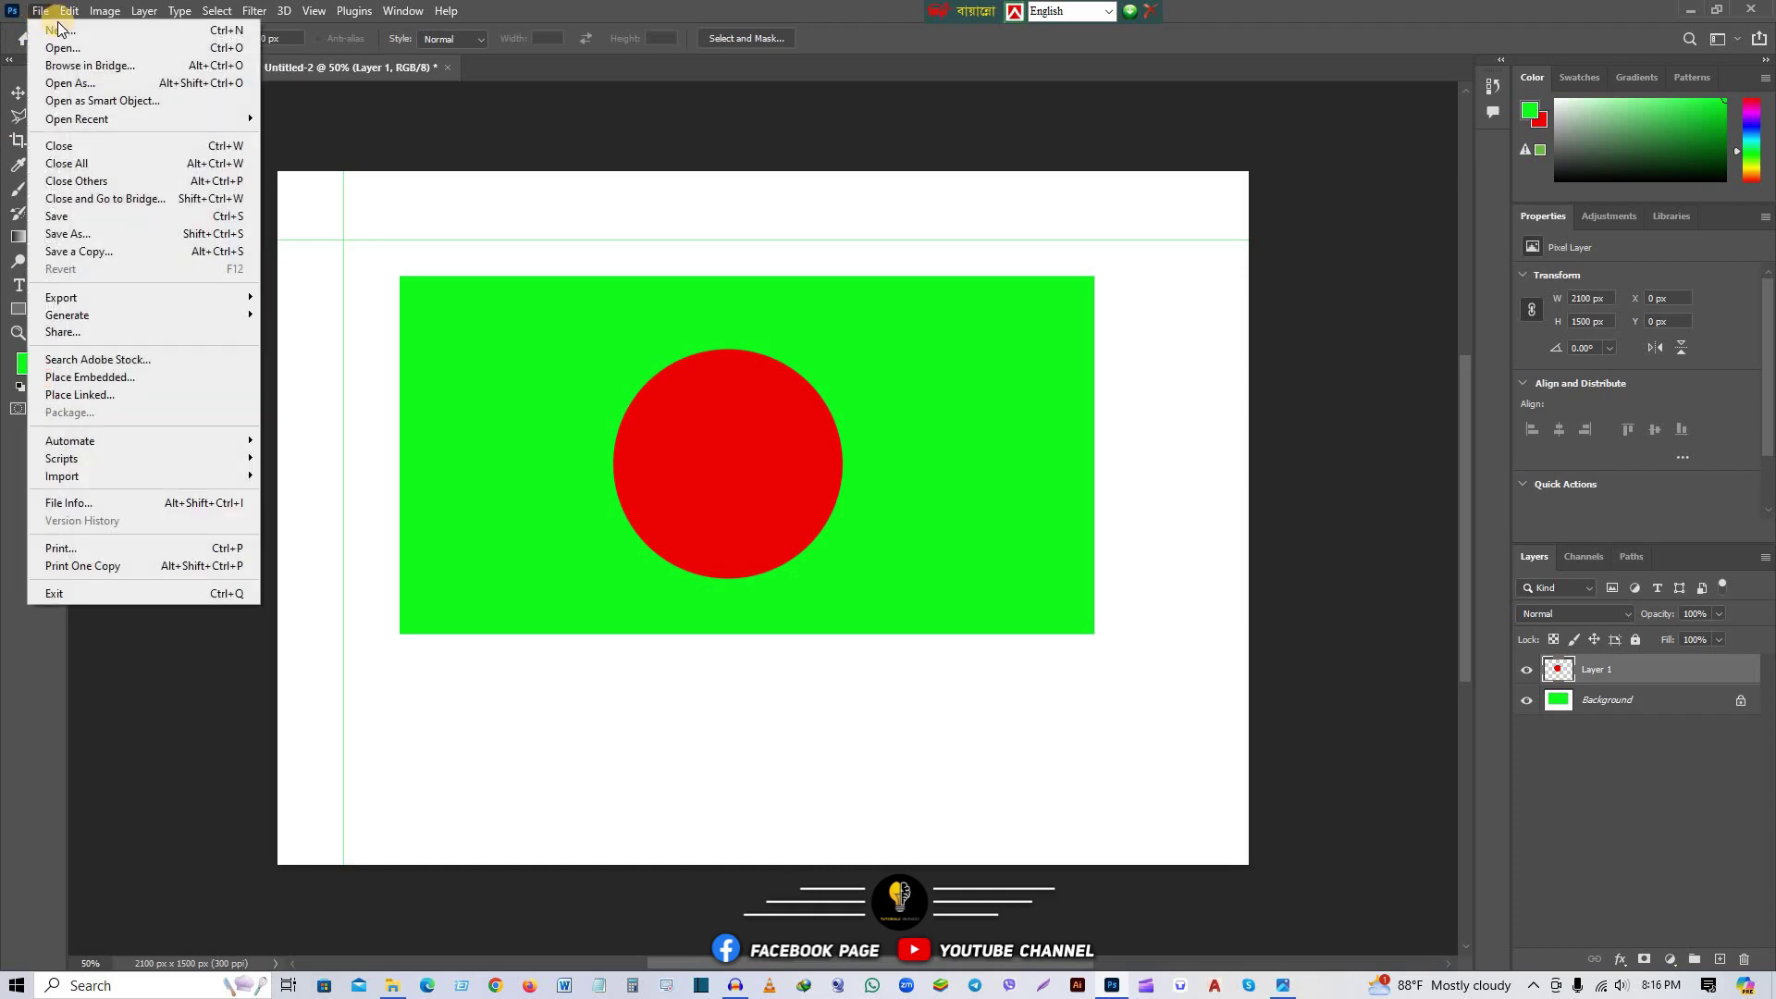
{"action": "left_click", "coordinate": [55, 30]}
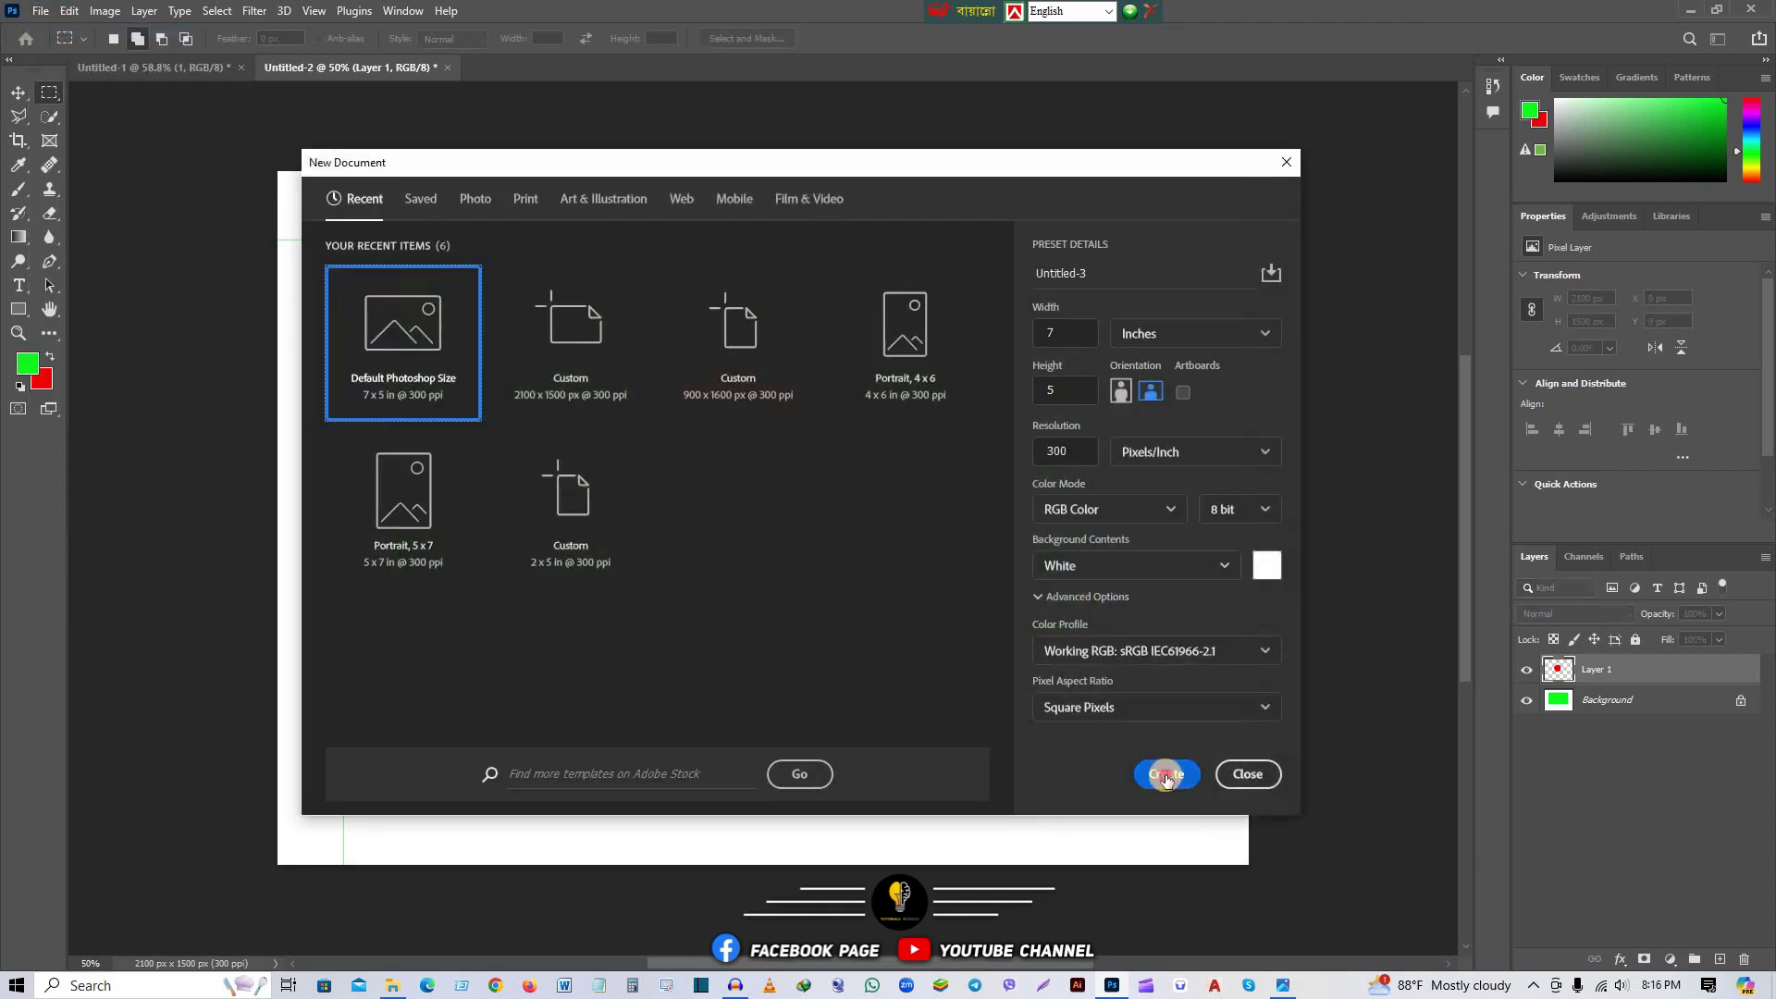
{"action": "left_click", "coordinate": [1167, 780]}
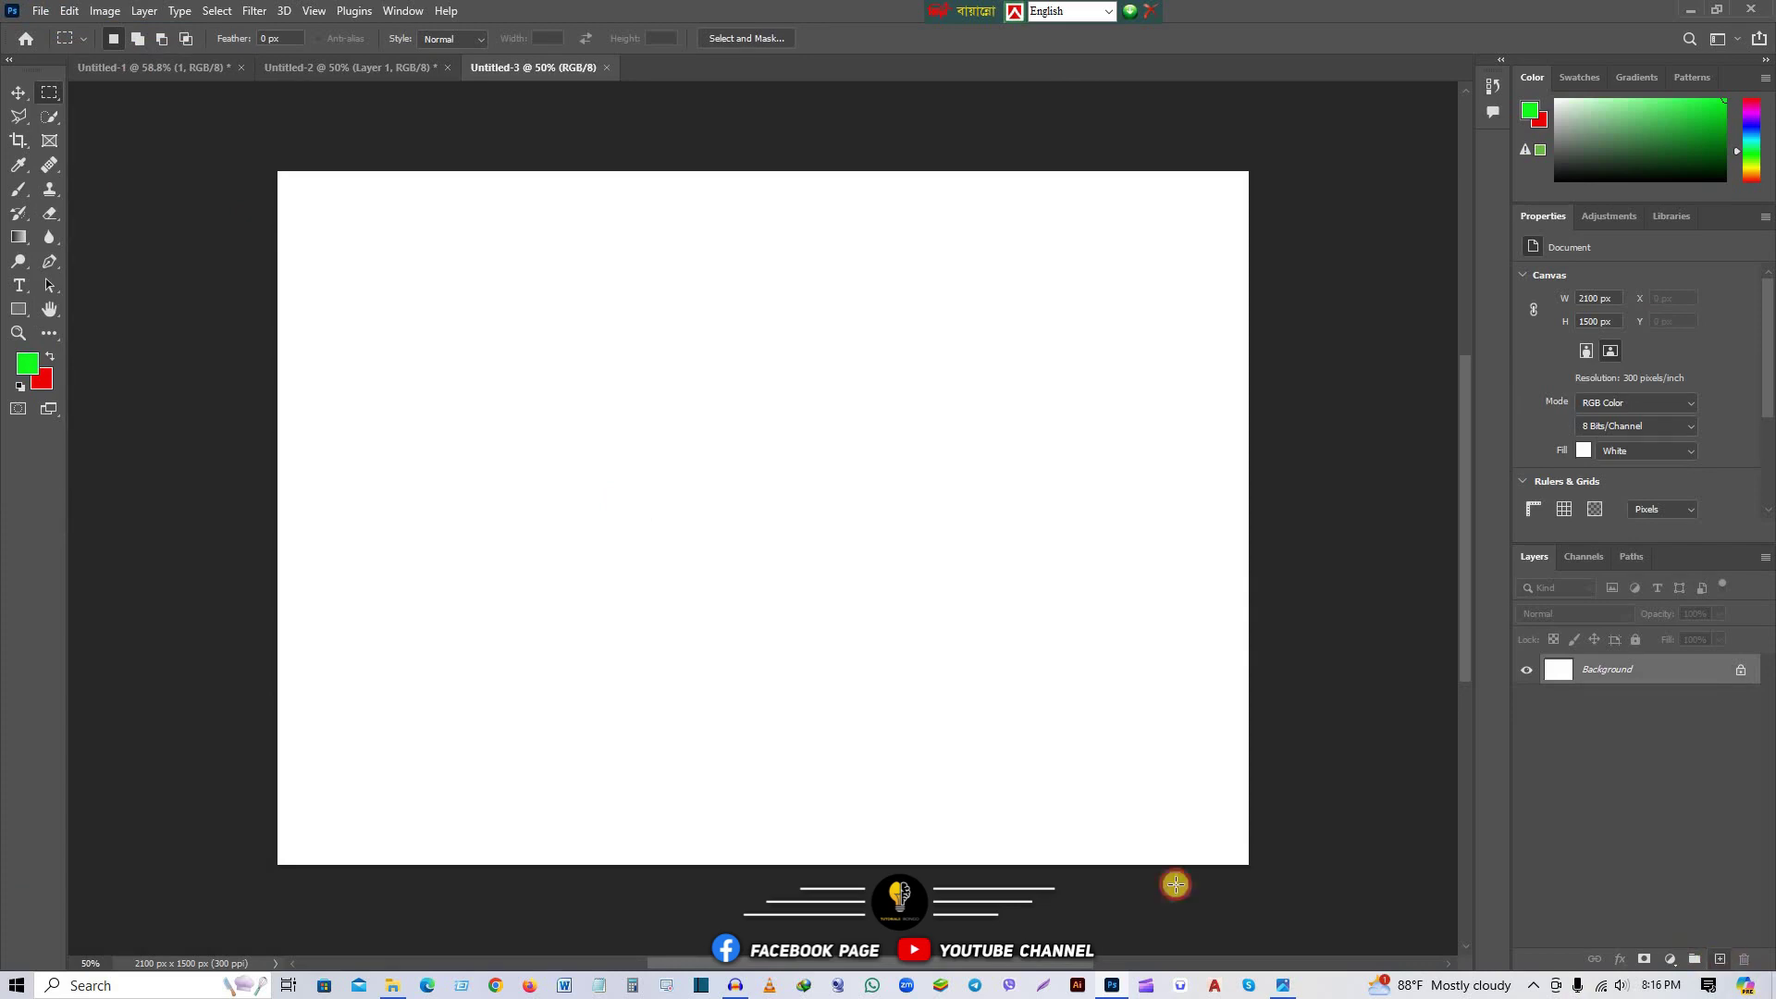
{"action": "key", "text": "ctrl+shift+alt+n"}
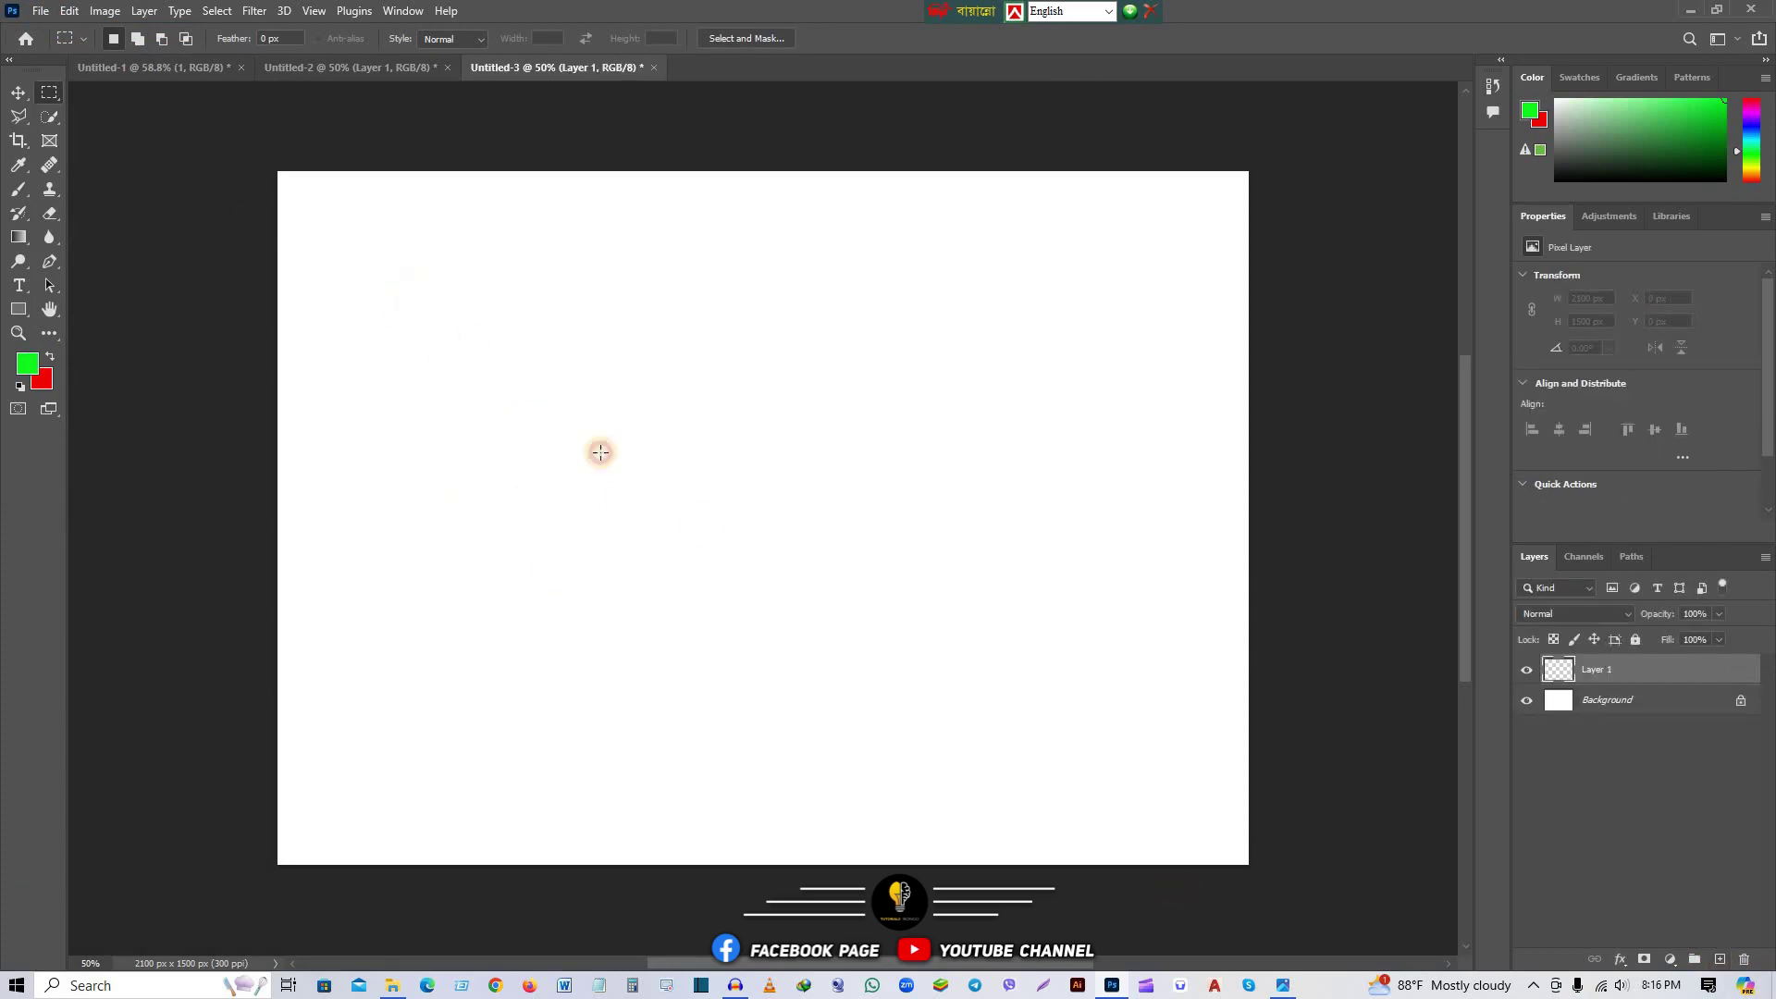
{"action": "left_click_drag", "start_coordinate": [413, 294], "coordinate": [906, 638]}
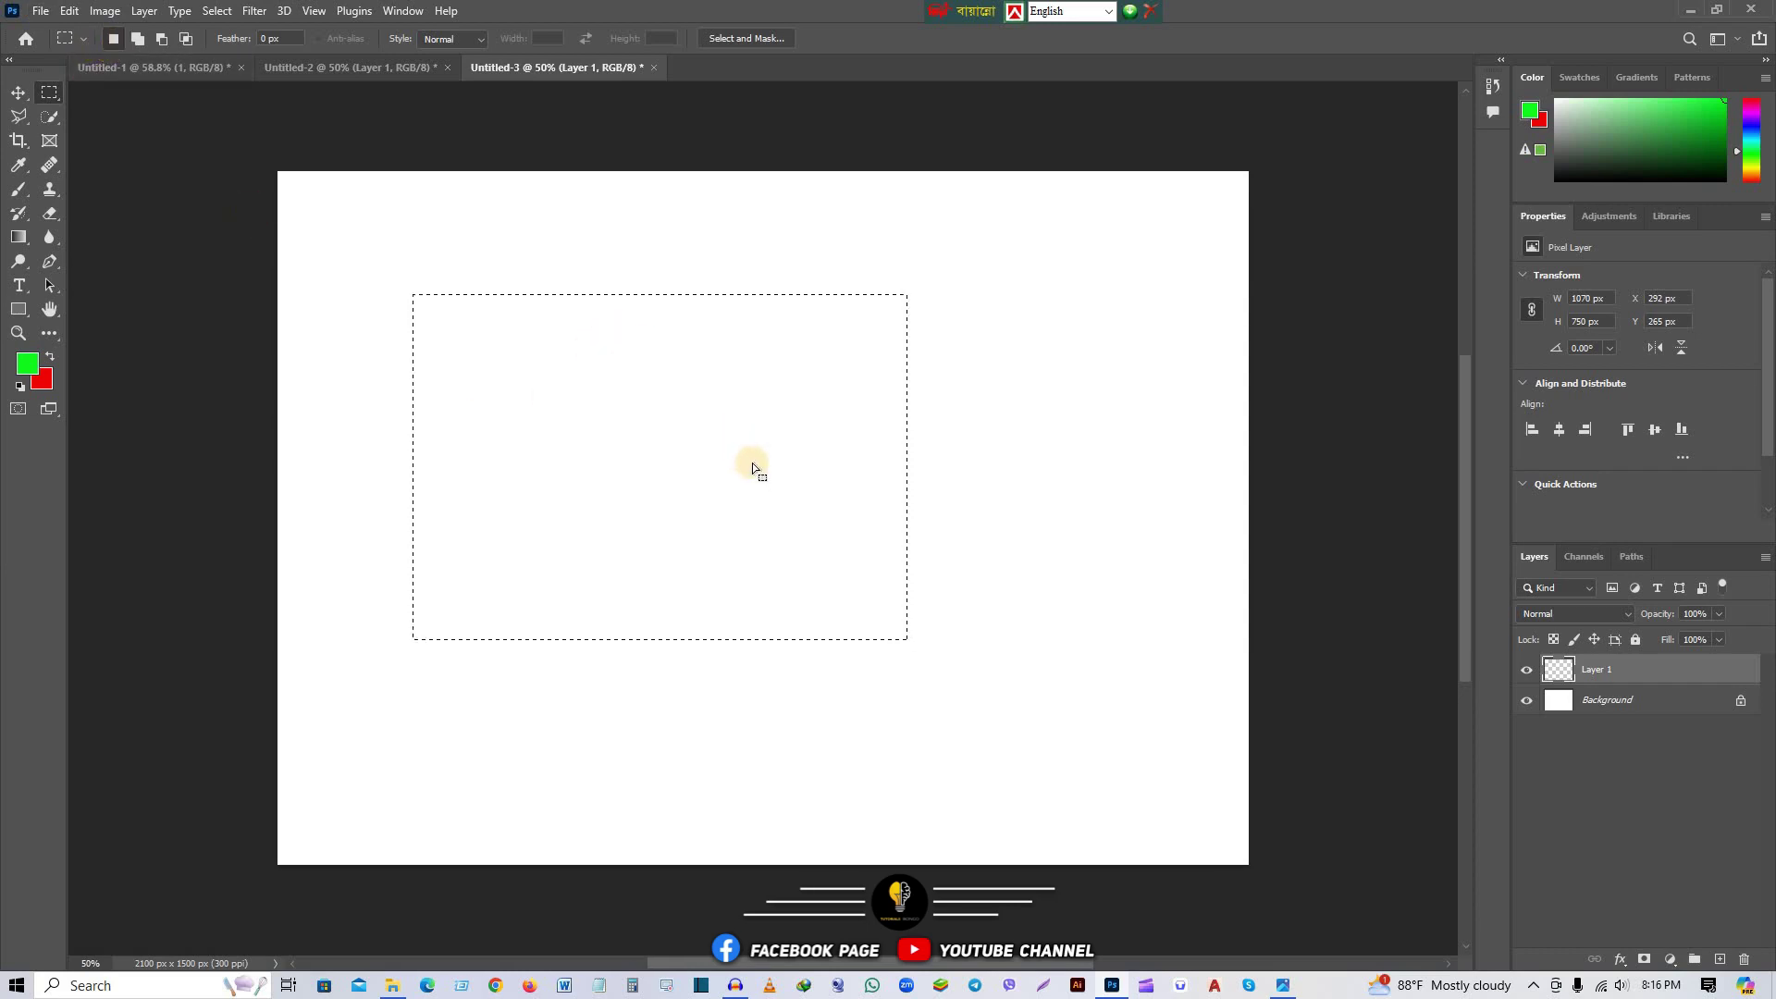
{"action": "left_click_drag", "start_coordinate": [965, 358], "coordinate": [1141, 587]}
{"action": "left_click_drag", "start_coordinate": [397, 274], "coordinate": [965, 702]}
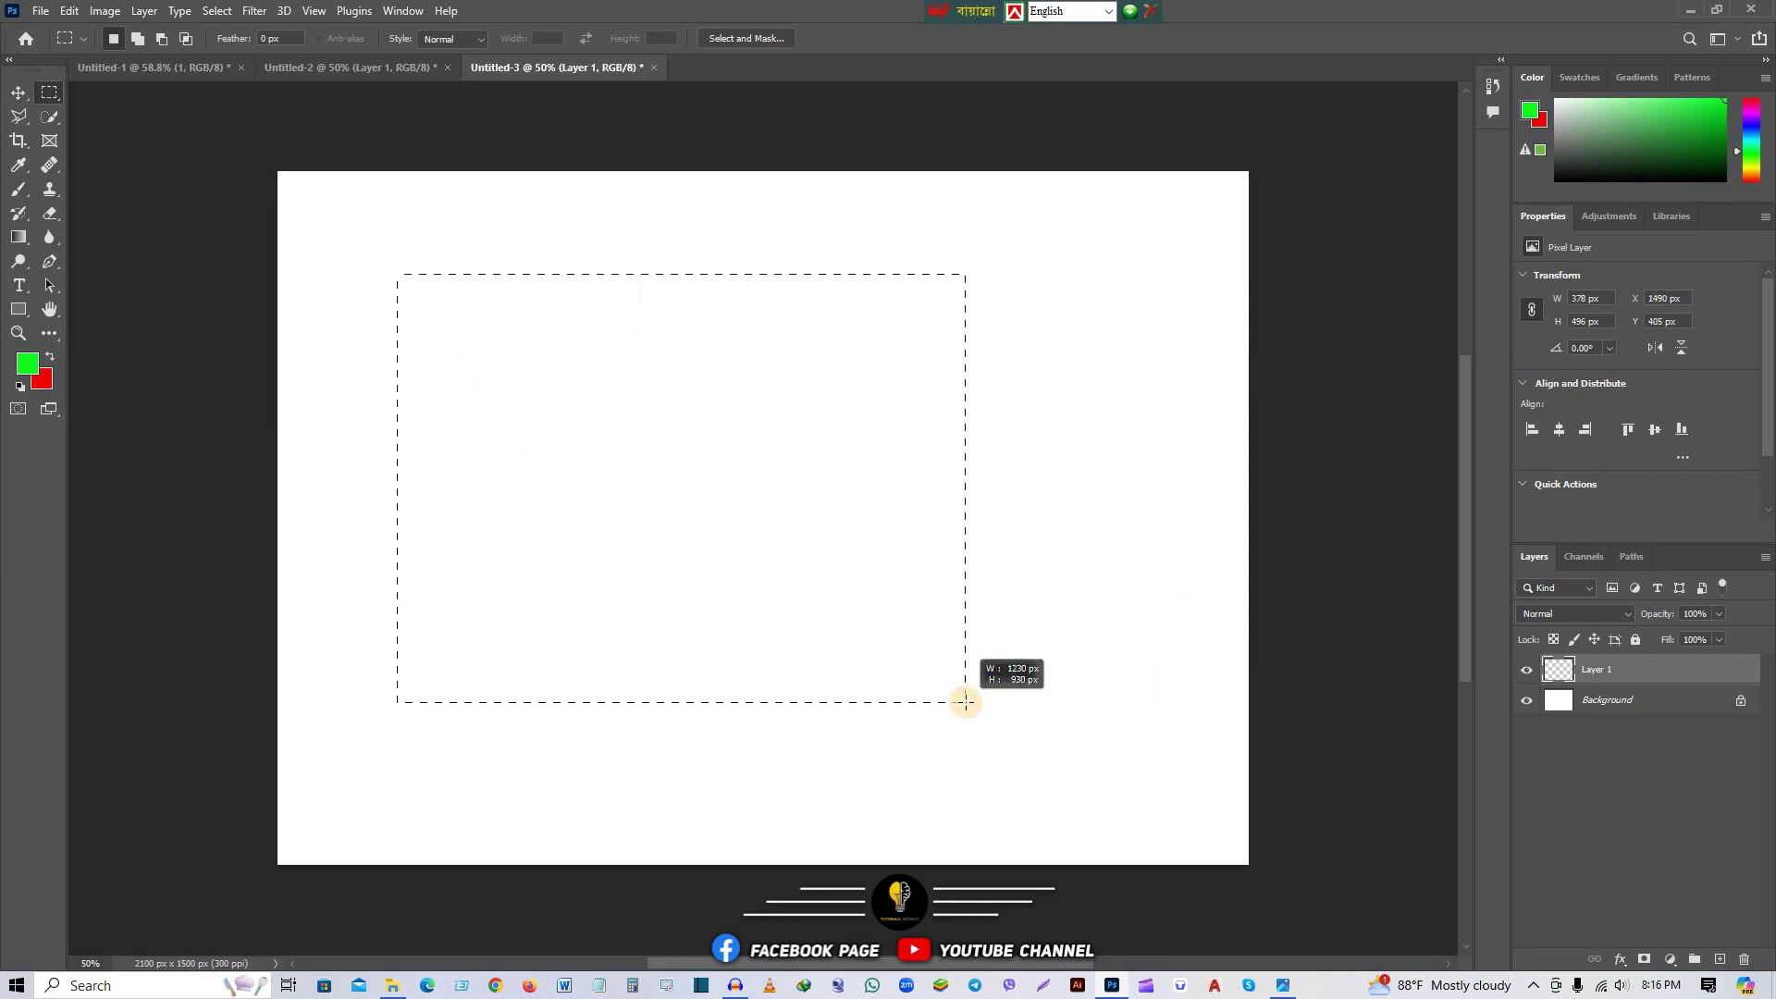
{"action": "left_click", "coordinate": [136, 39]}
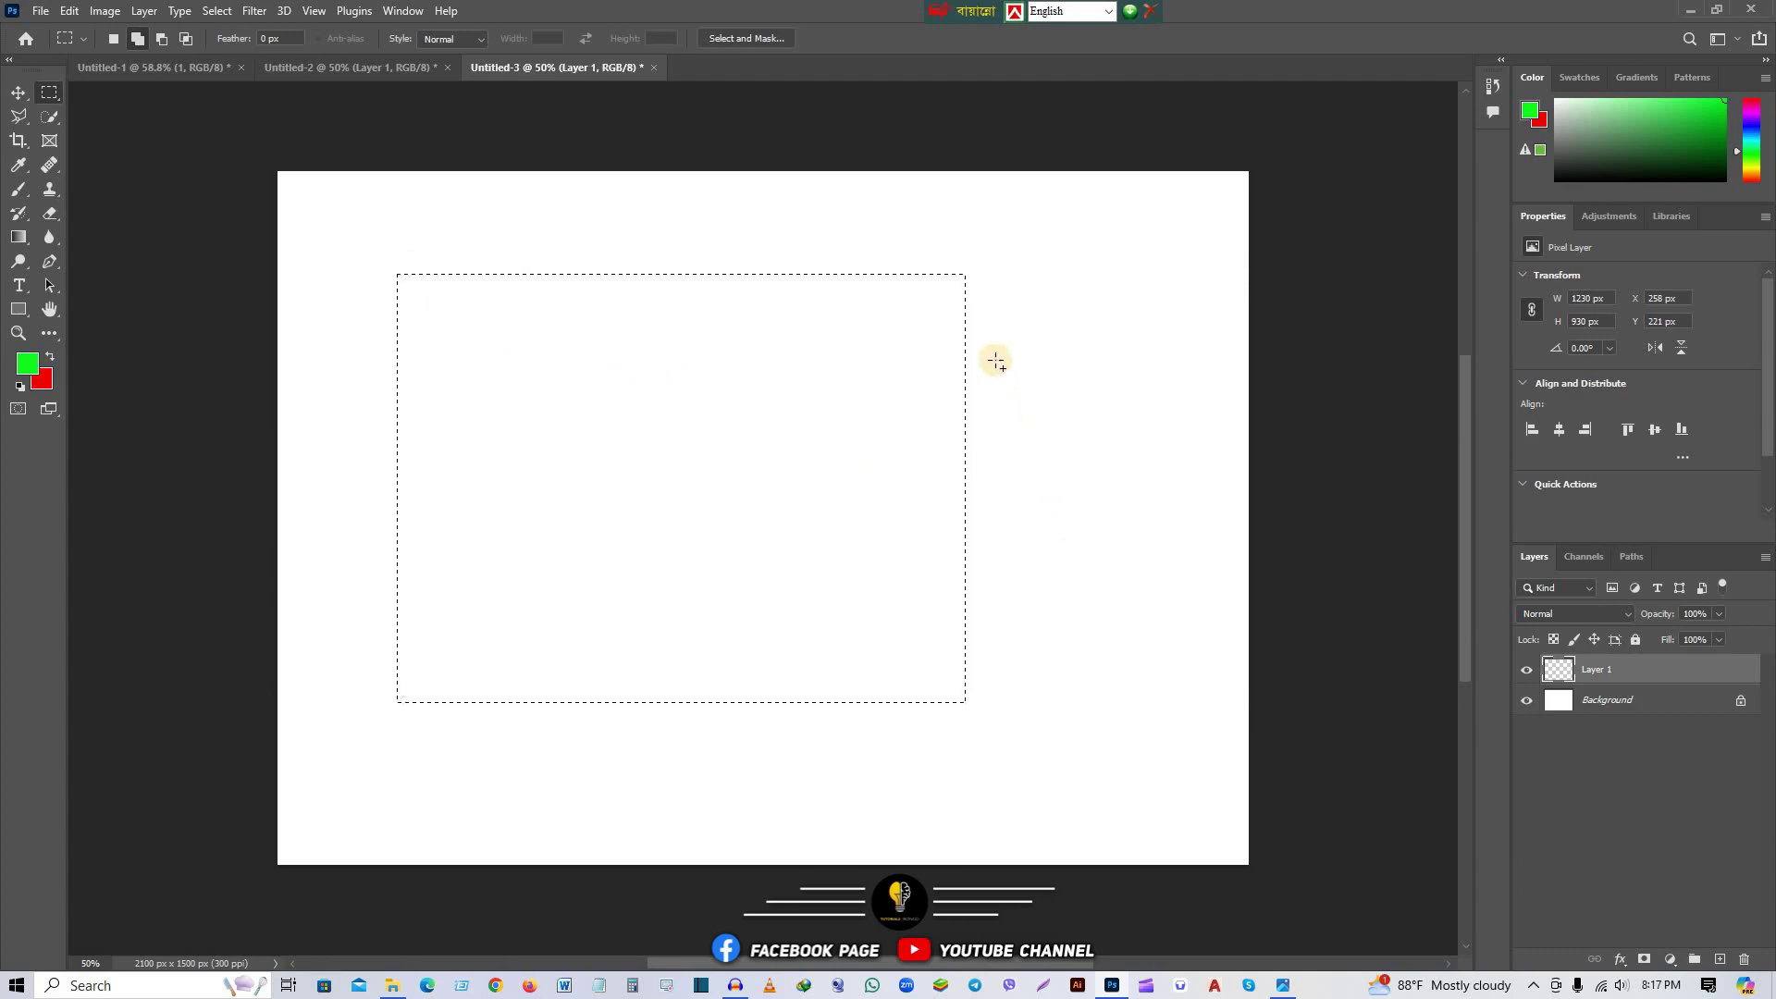
{"action": "left_click_drag", "start_coordinate": [982, 292], "coordinate": [1165, 655]}
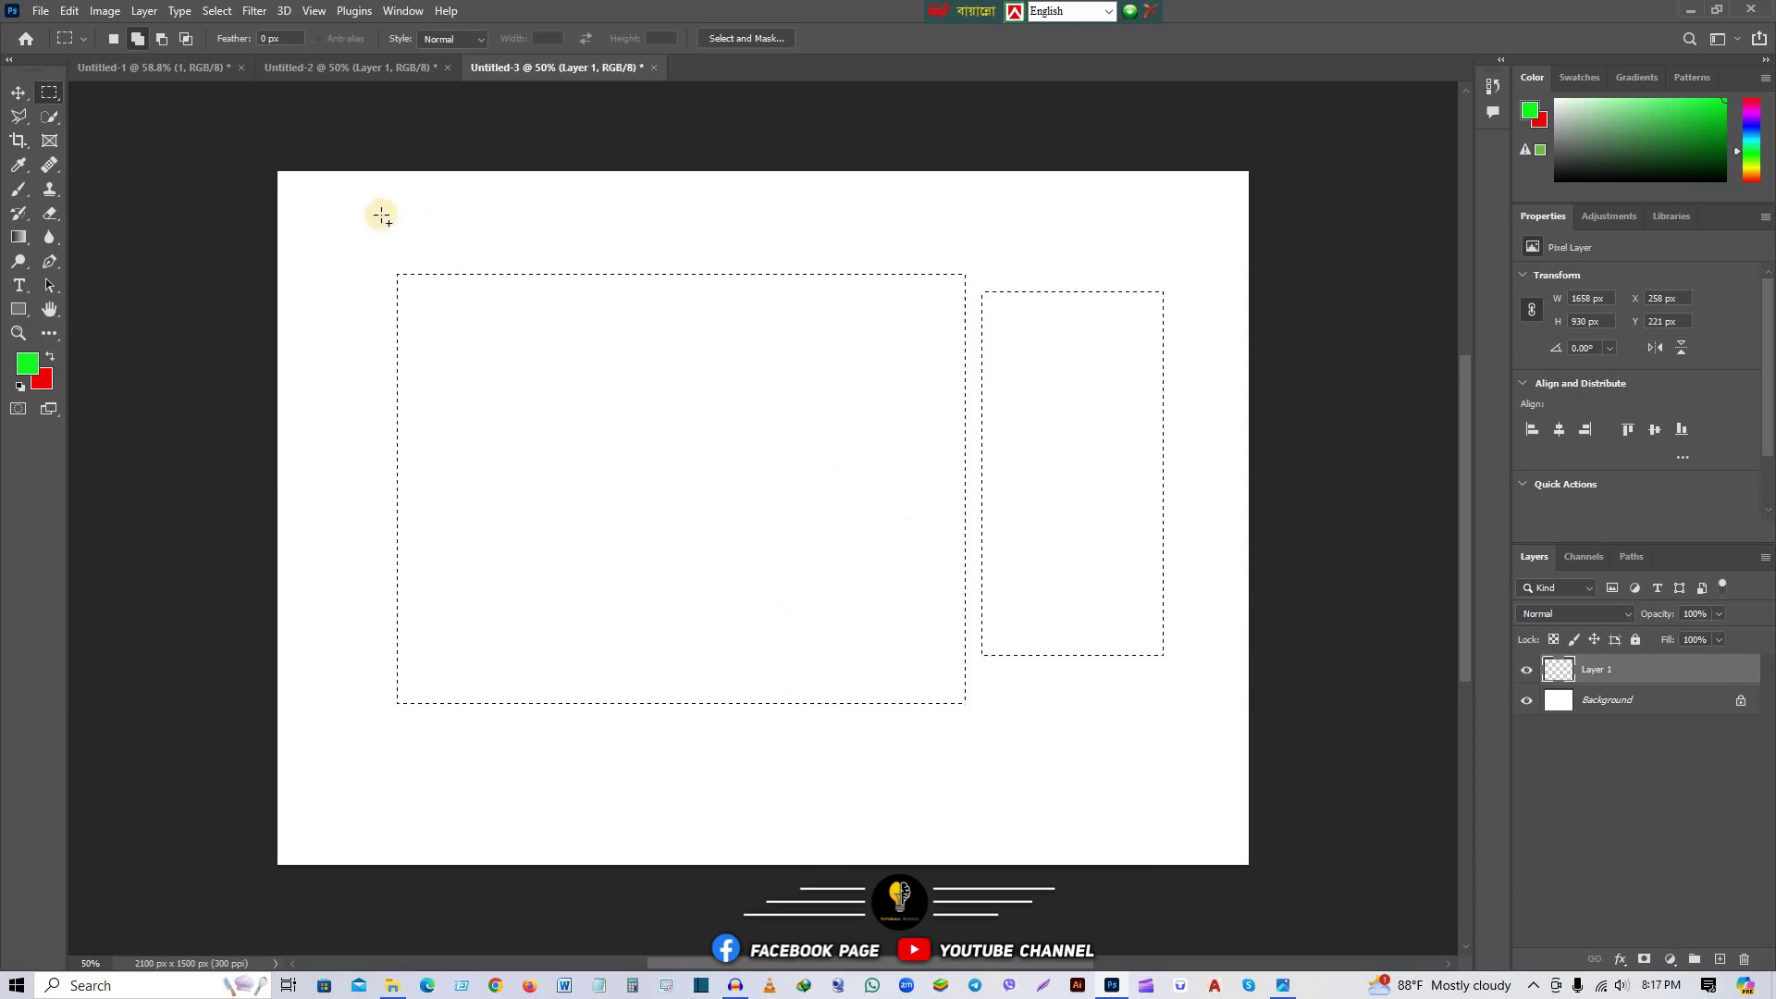
{"action": "left_click_drag", "start_coordinate": [343, 219], "coordinate": [602, 508]}
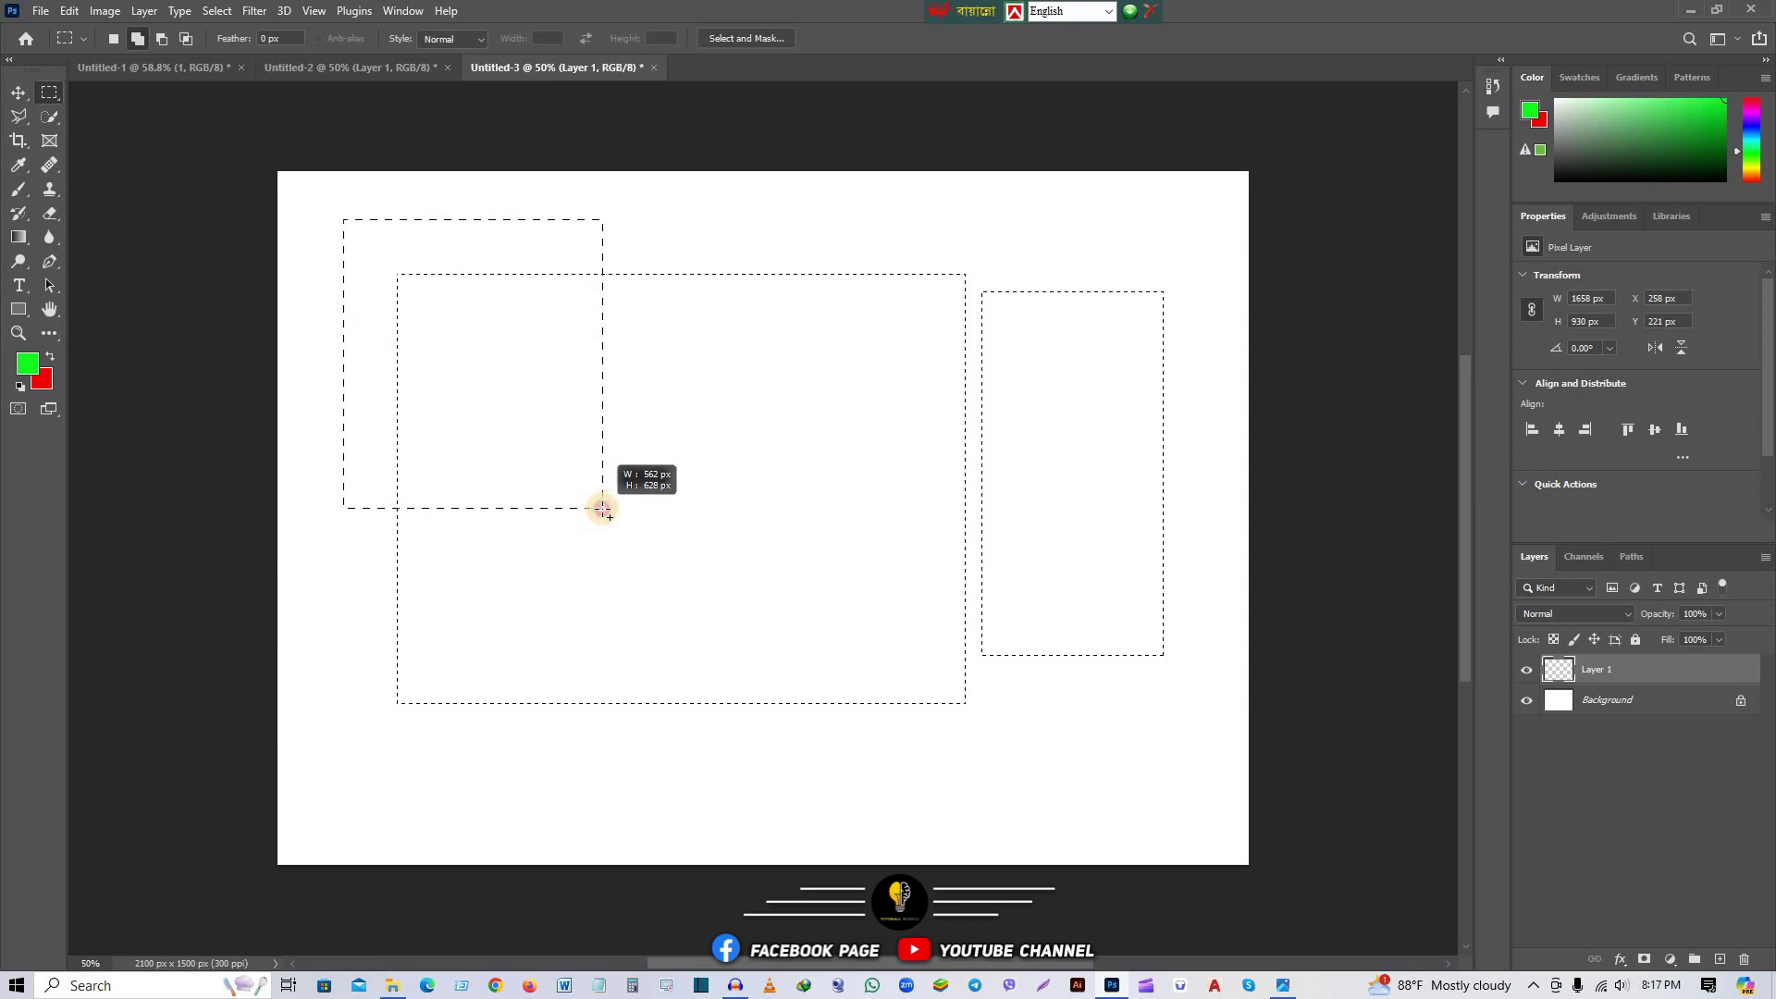
{"action": "left_click_drag", "start_coordinate": [602, 509], "coordinate": [602, 509]}
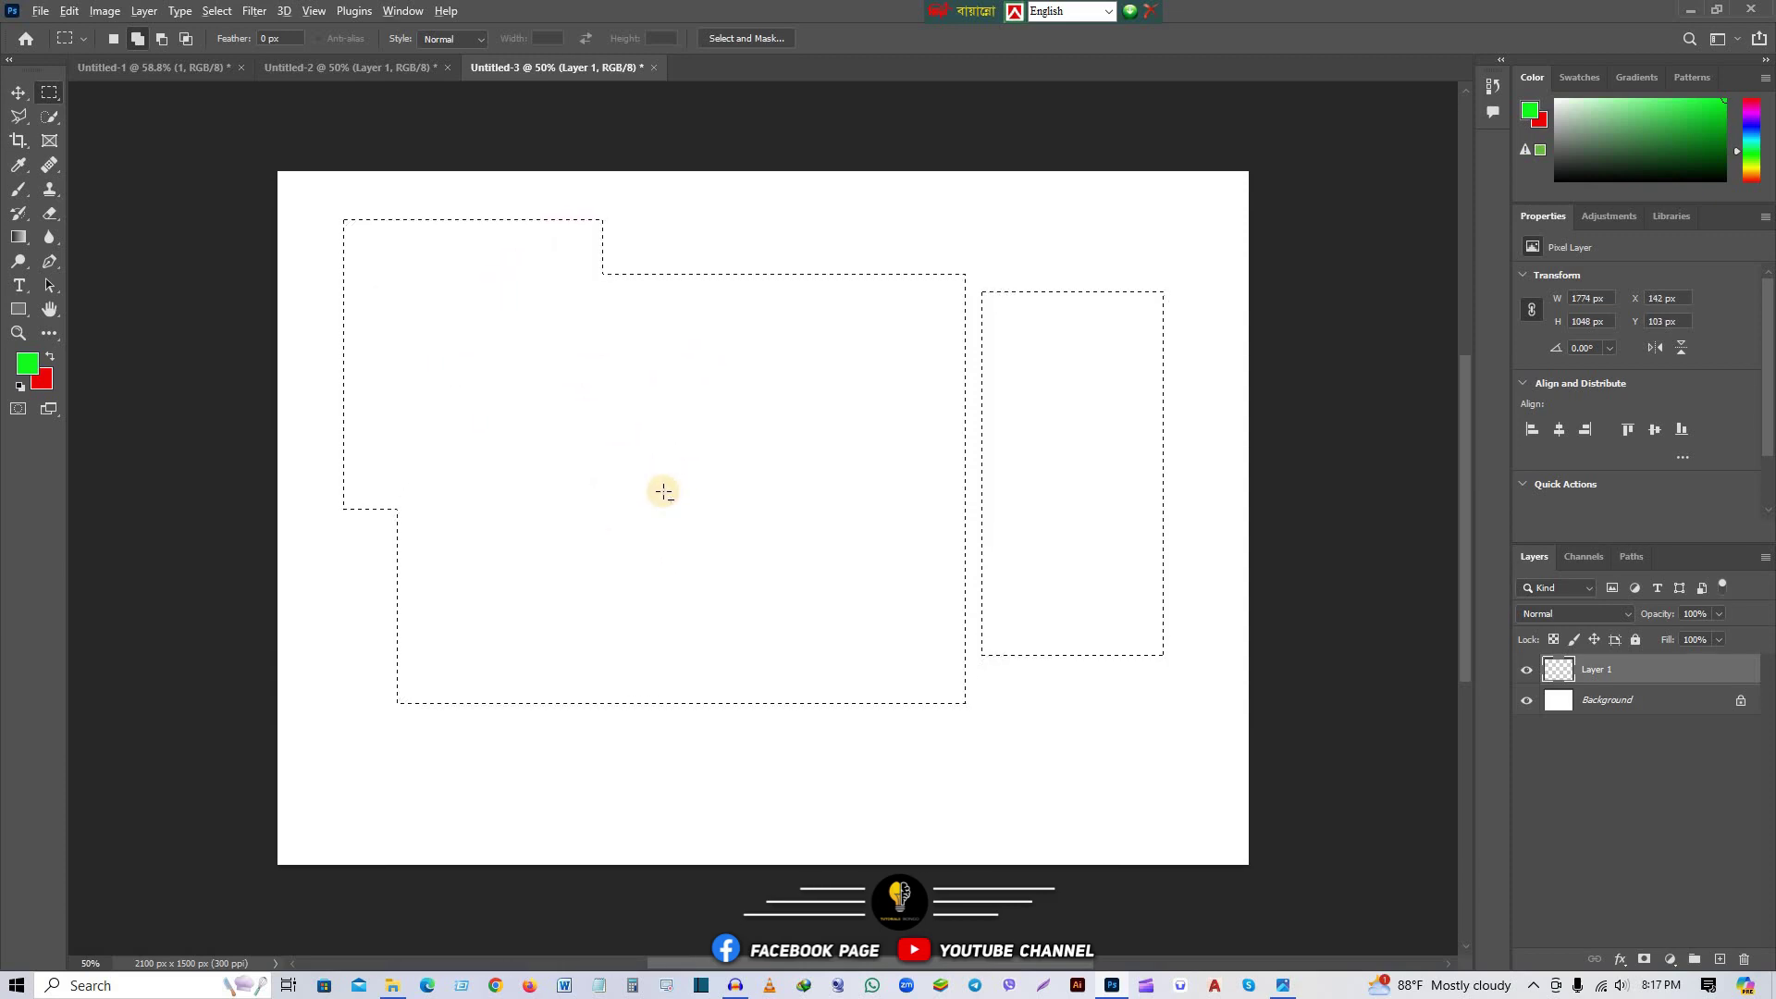
{"action": "key", "text": "alt+BackSpace"}
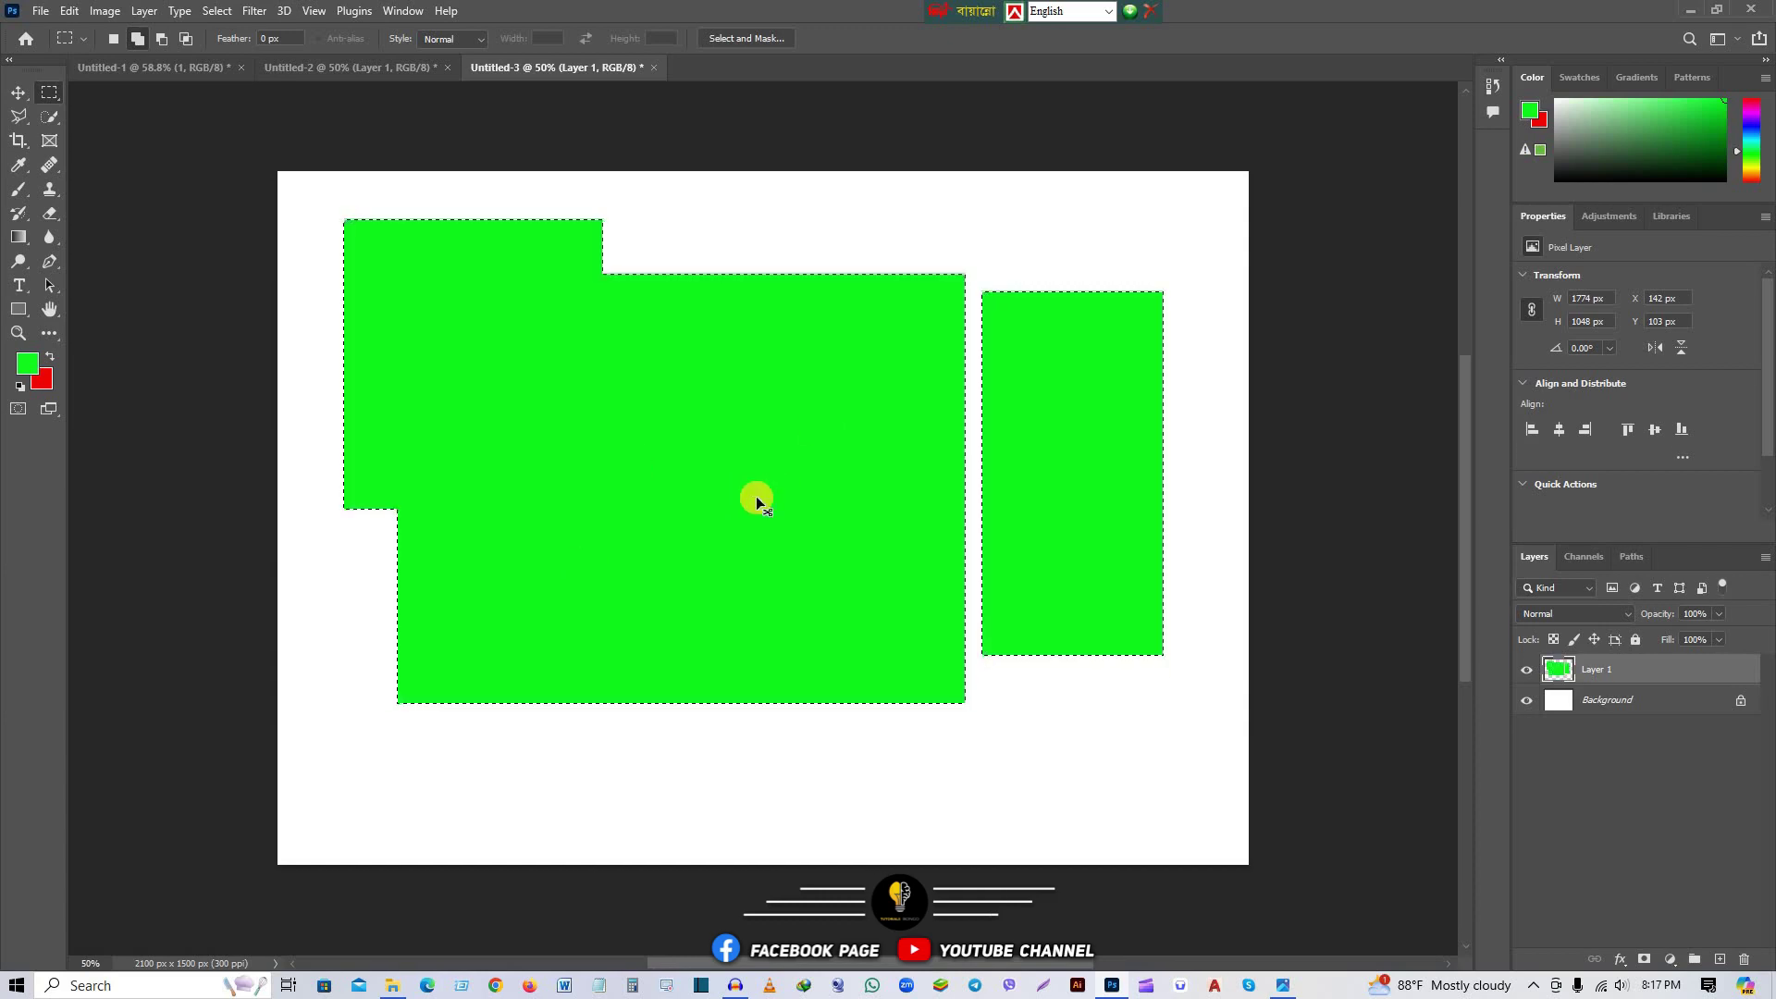
{"action": "key", "text": "ctrl+d"}
{"action": "key", "text": "ctrl+shift+d"}
{"action": "key", "text": "ctrl+x"}
{"action": "key", "text": "ctrl+d"}
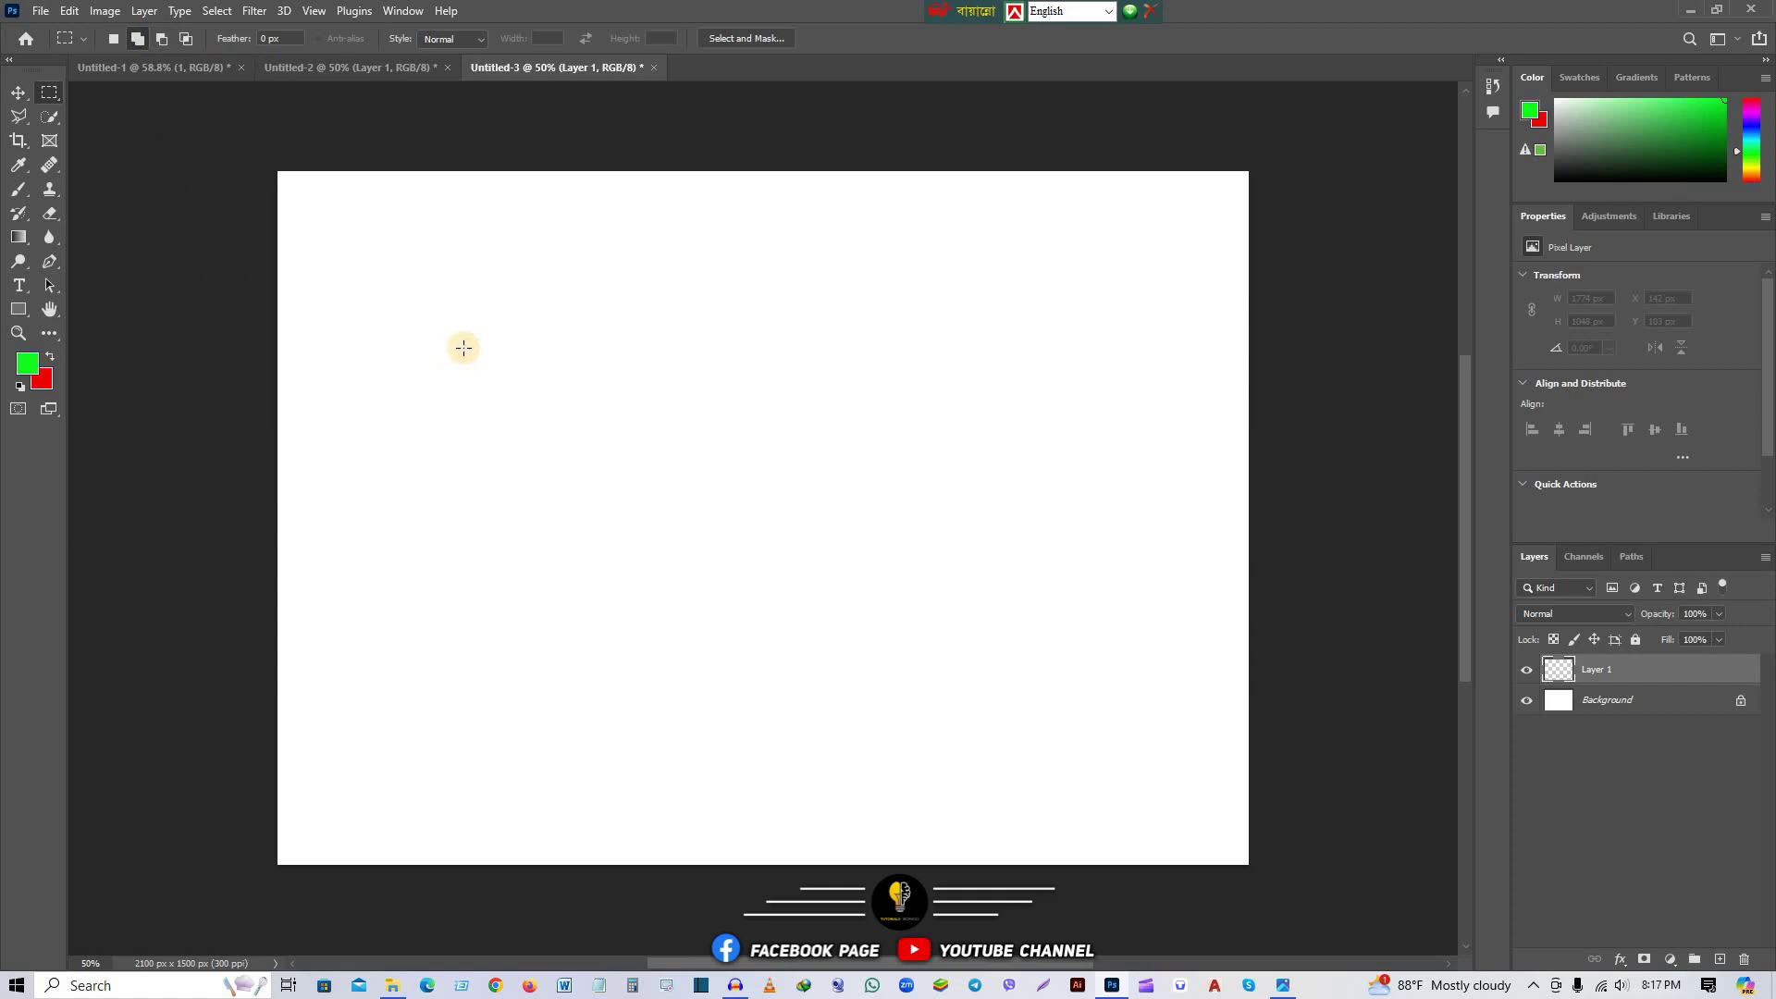
{"action": "left_click_drag", "start_coordinate": [379, 287], "coordinate": [1043, 688]}
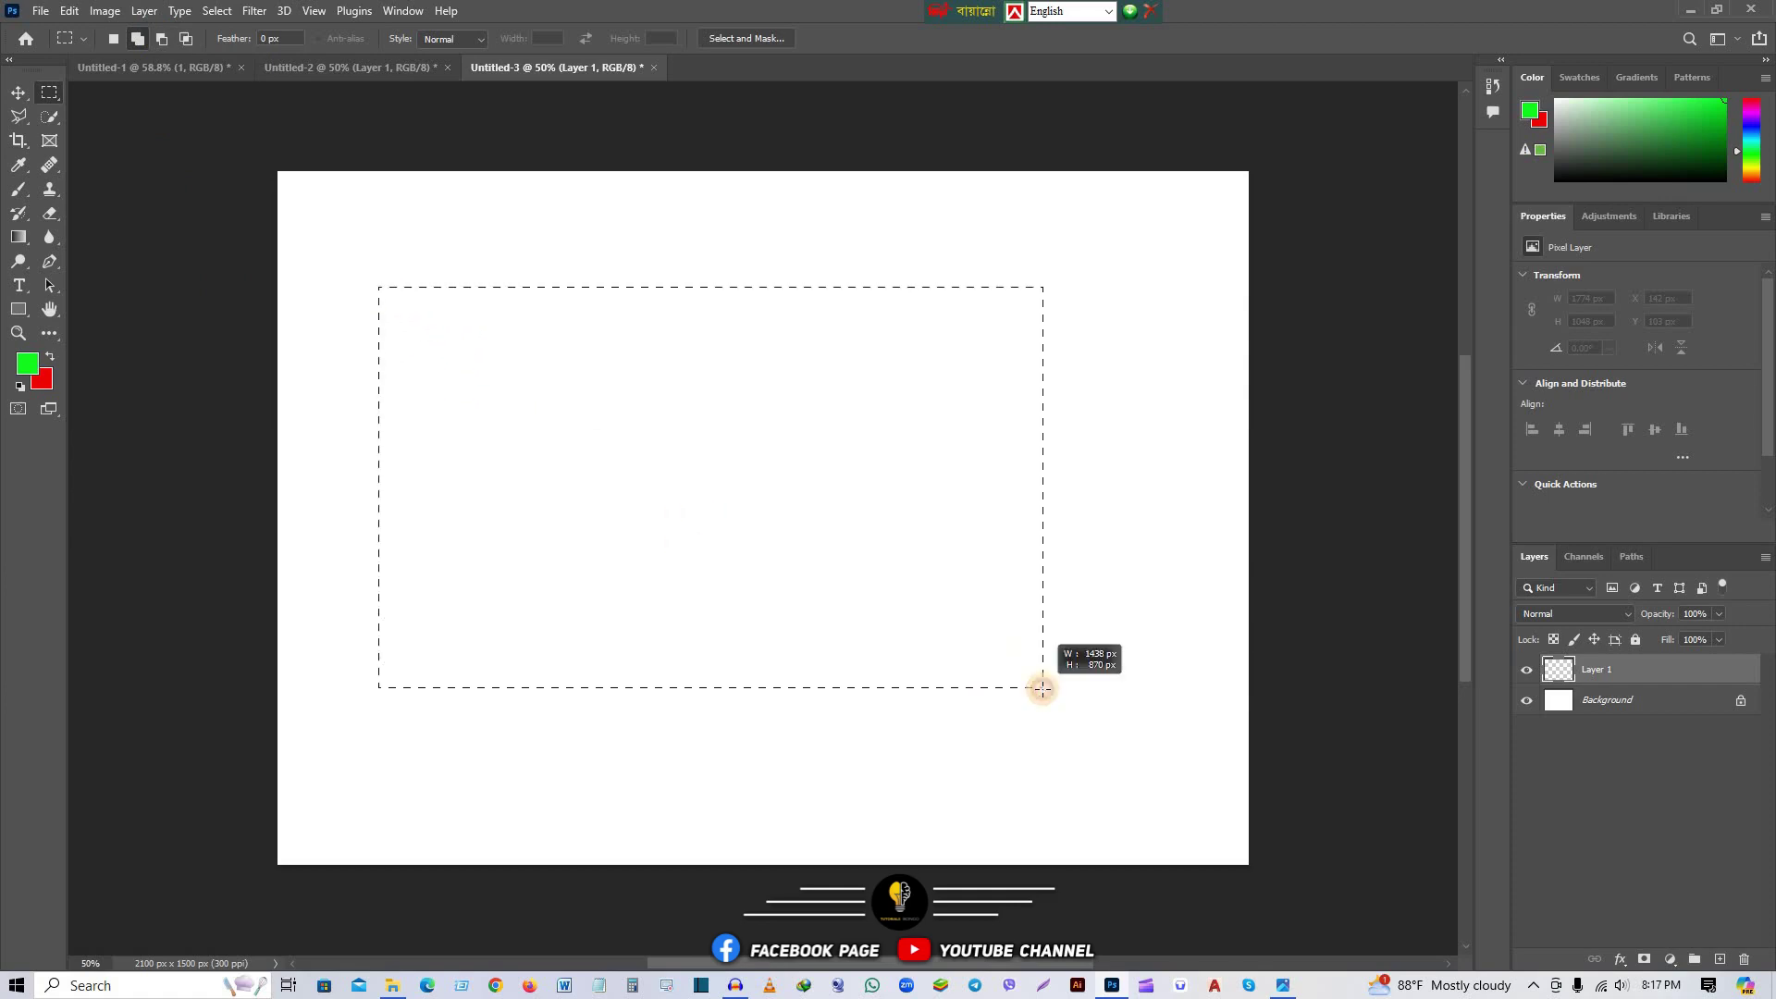
{"action": "left_click", "coordinate": [164, 42]}
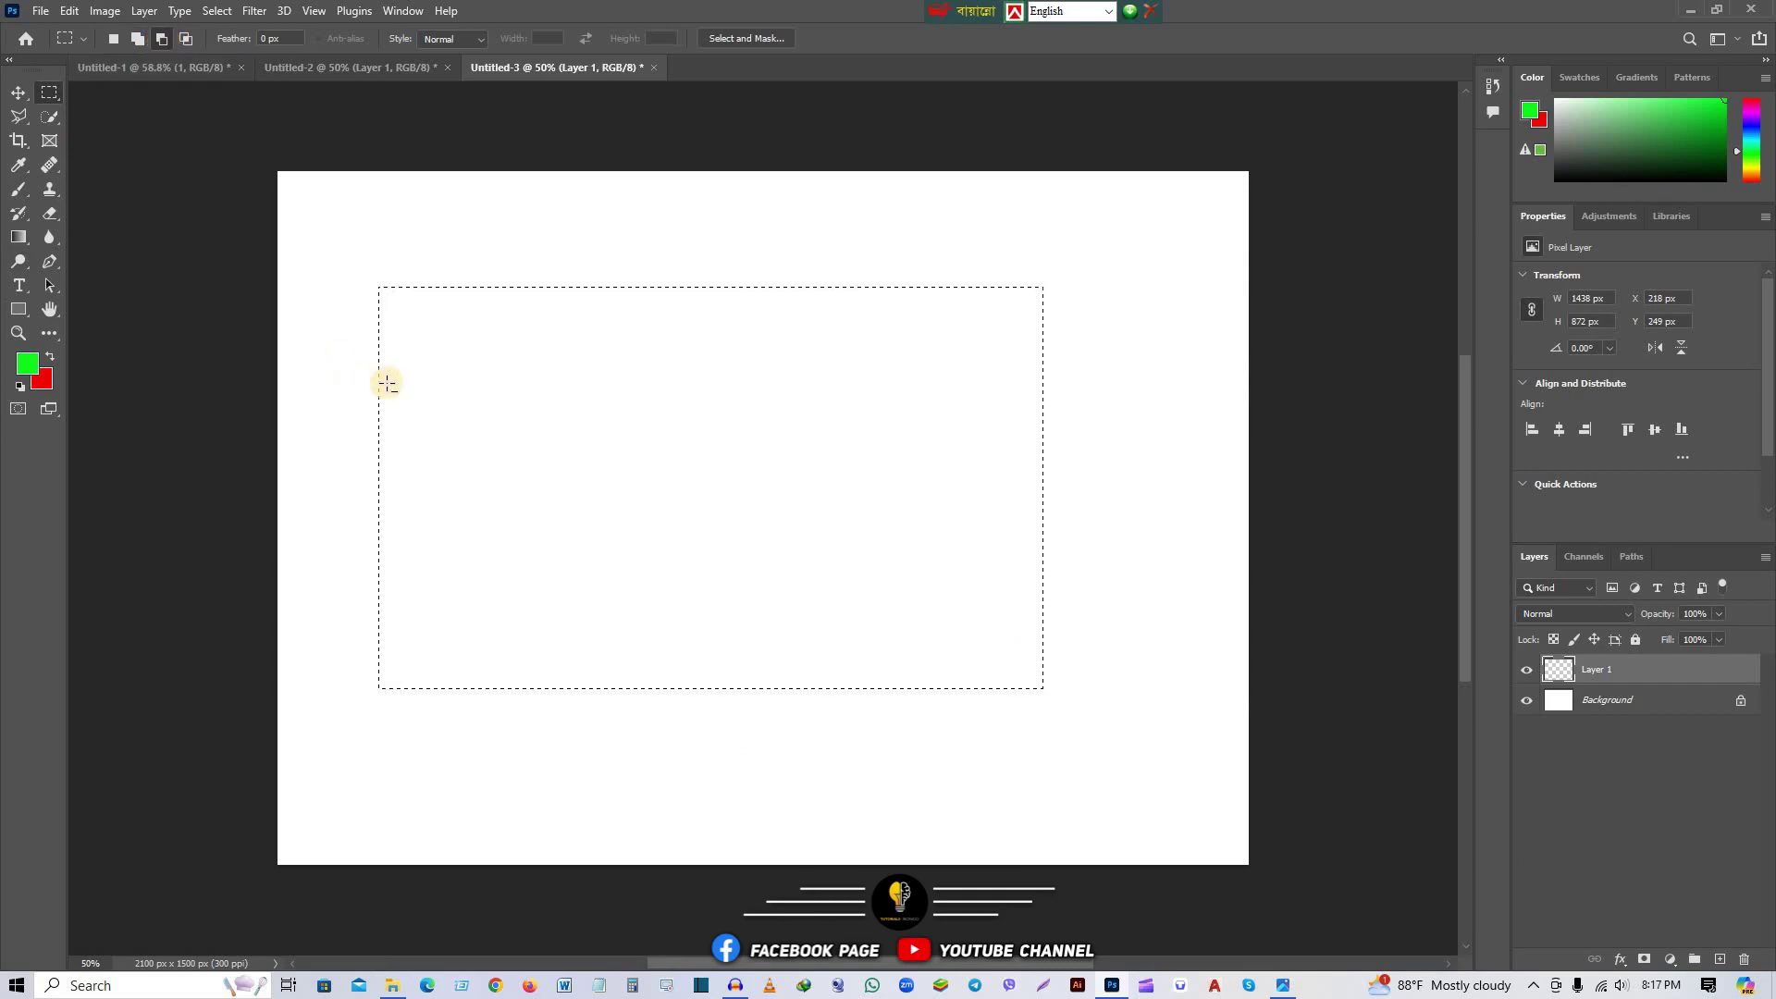
{"action": "left_click_drag", "start_coordinate": [410, 315], "coordinate": [1014, 664]}
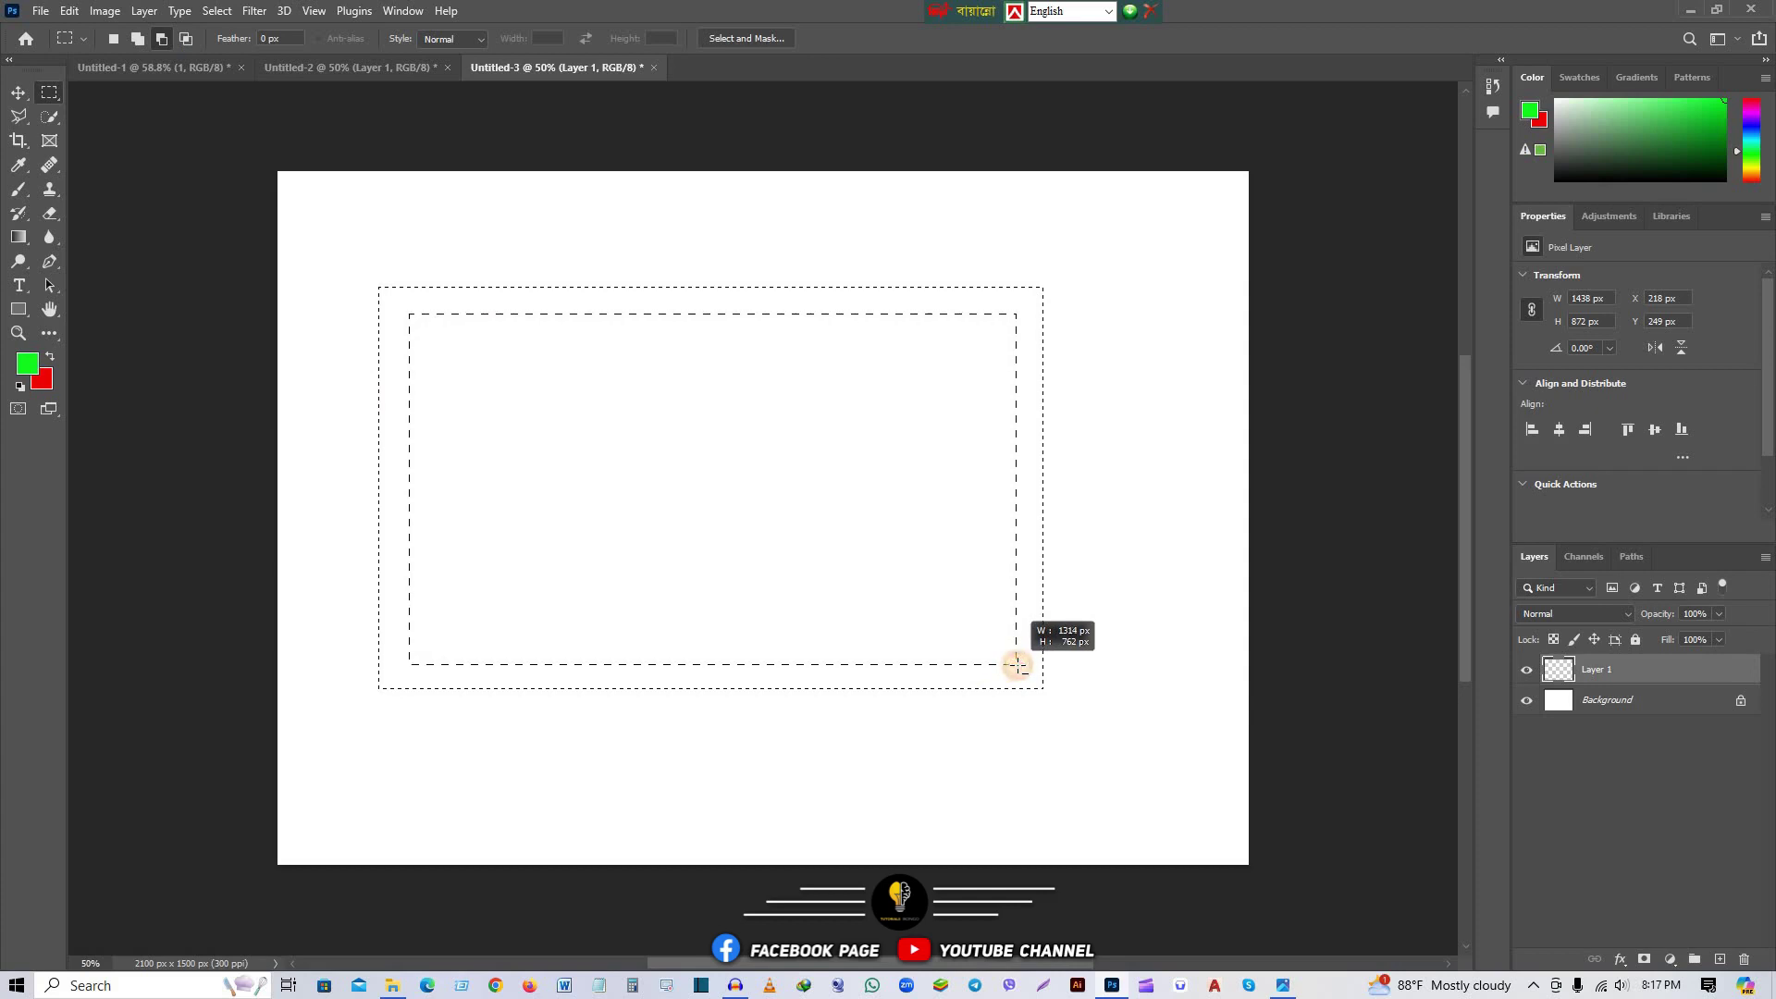
{"action": "left_click_drag", "start_coordinate": [1016, 664], "coordinate": [1019, 665]}
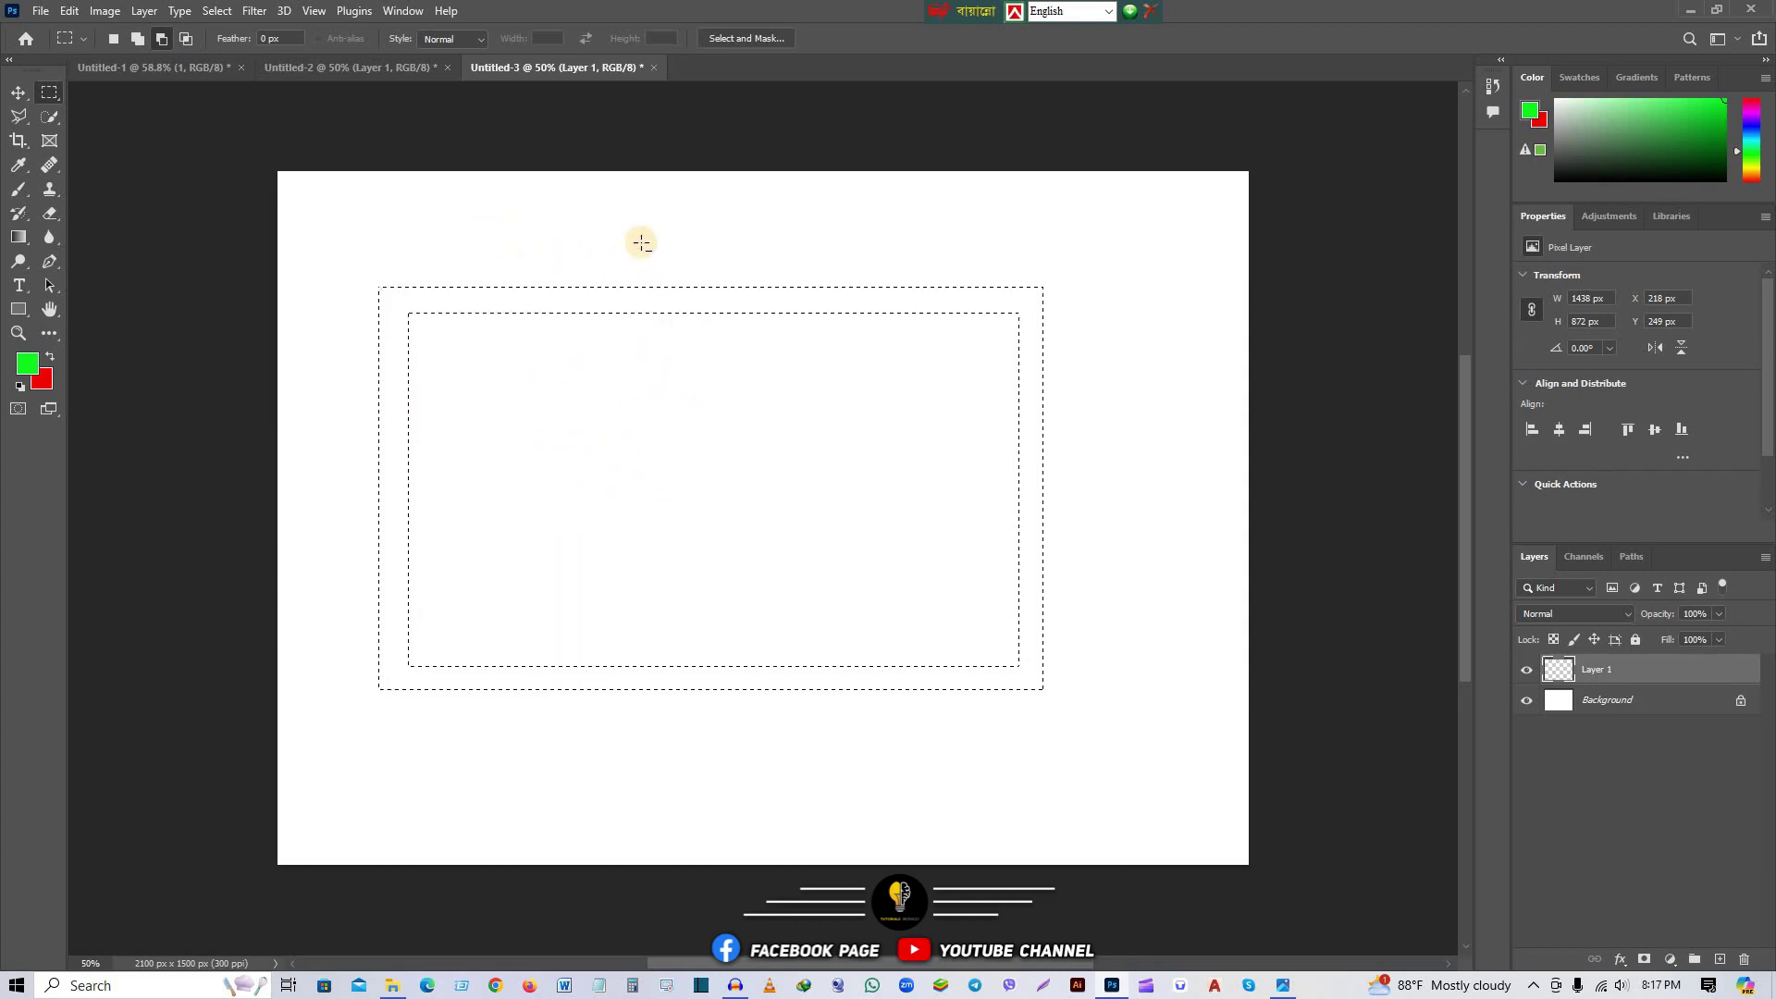
{"action": "left_click_drag", "start_coordinate": [572, 232], "coordinate": [785, 387]}
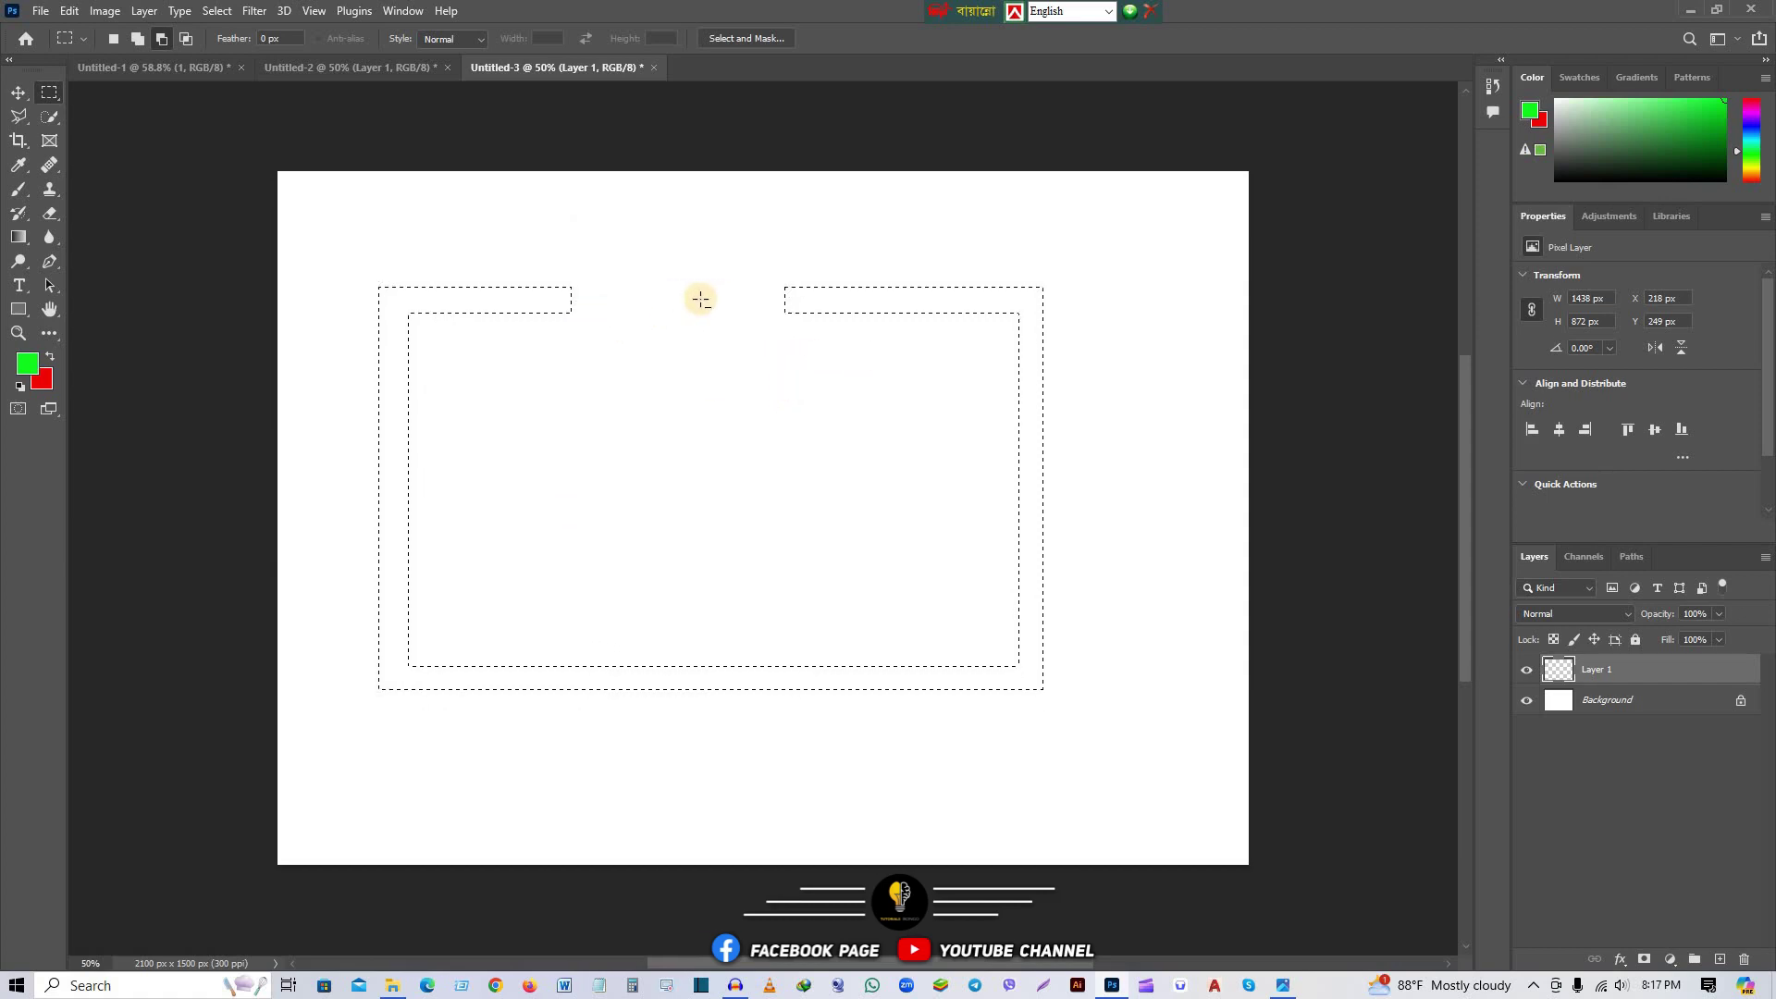
{"action": "key", "text": "alt+BackSpace"}
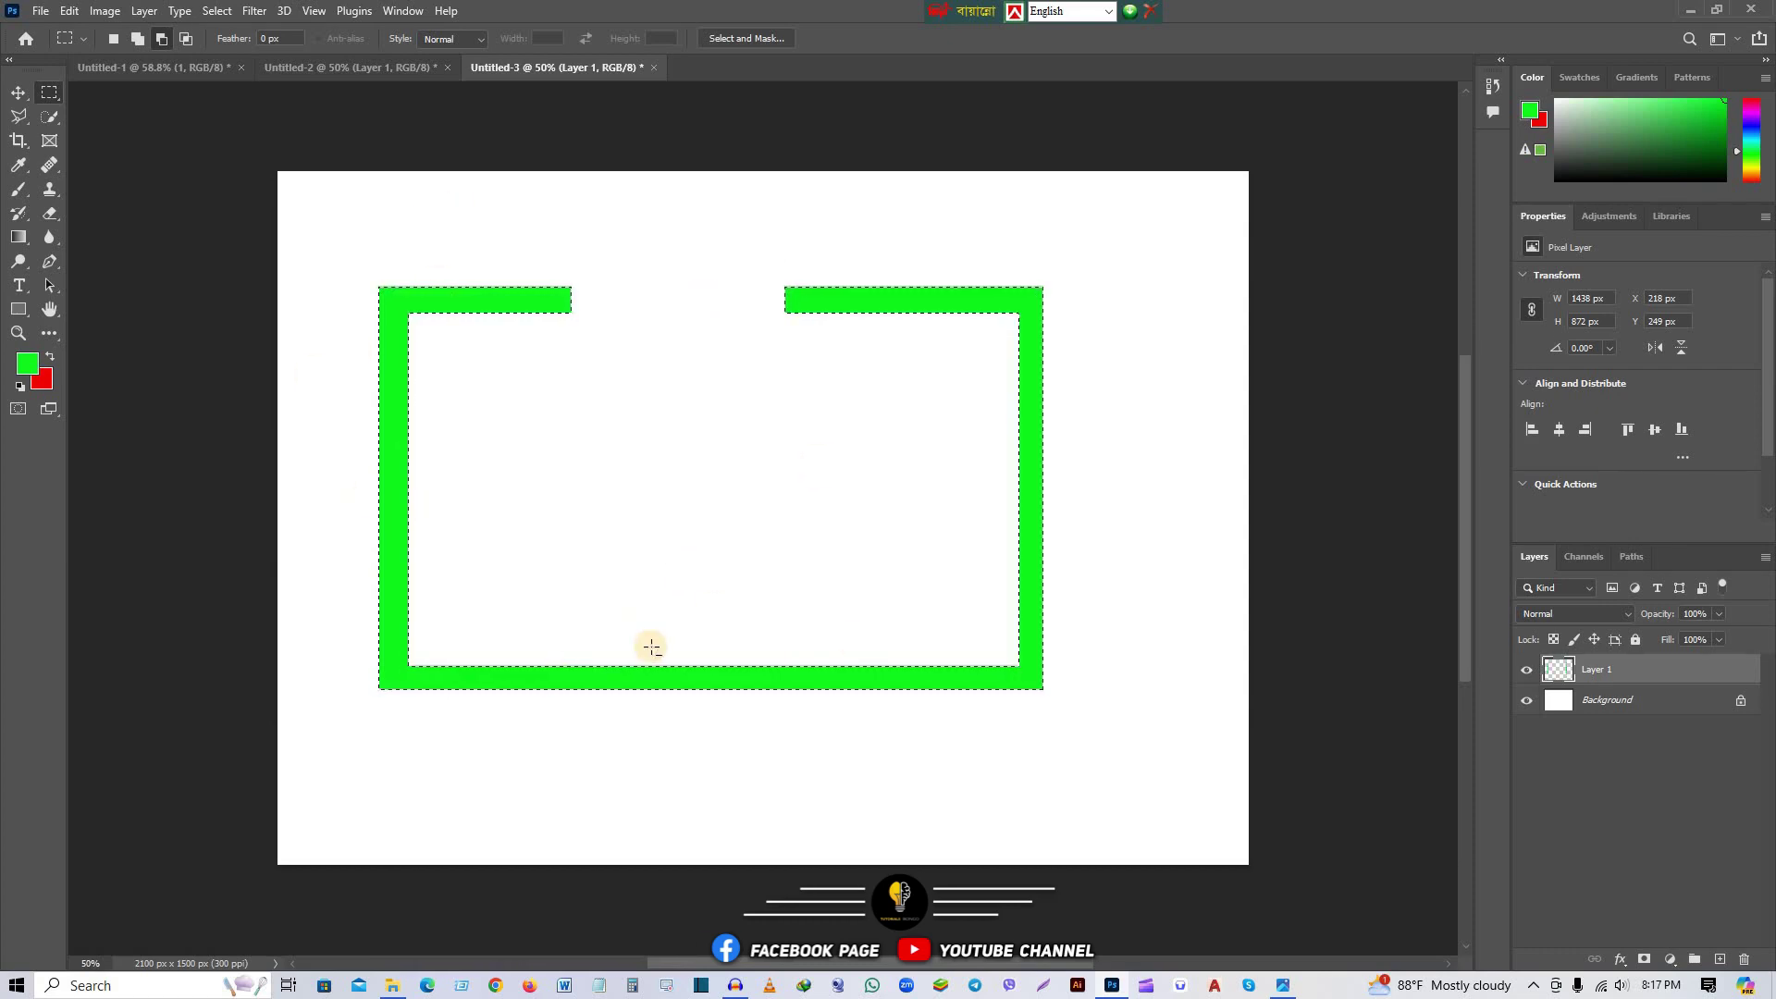
{"action": "key", "text": "Delete"}
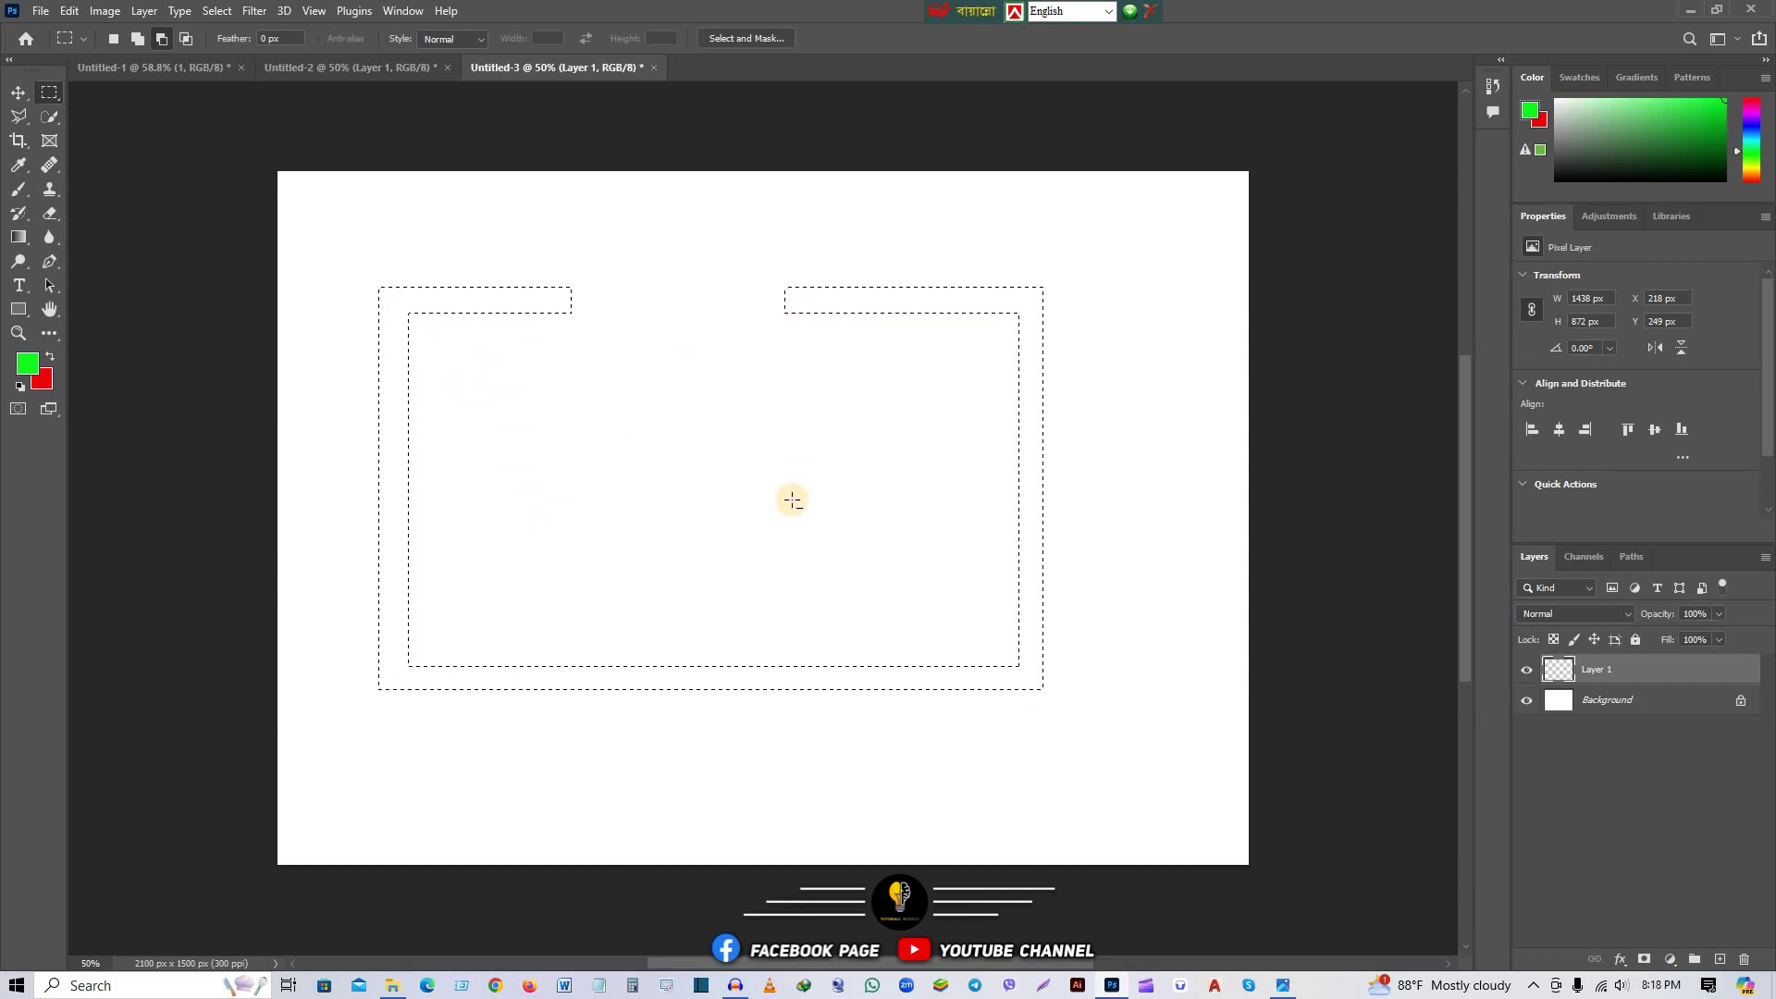
{"action": "key", "text": "ctrl+d"}
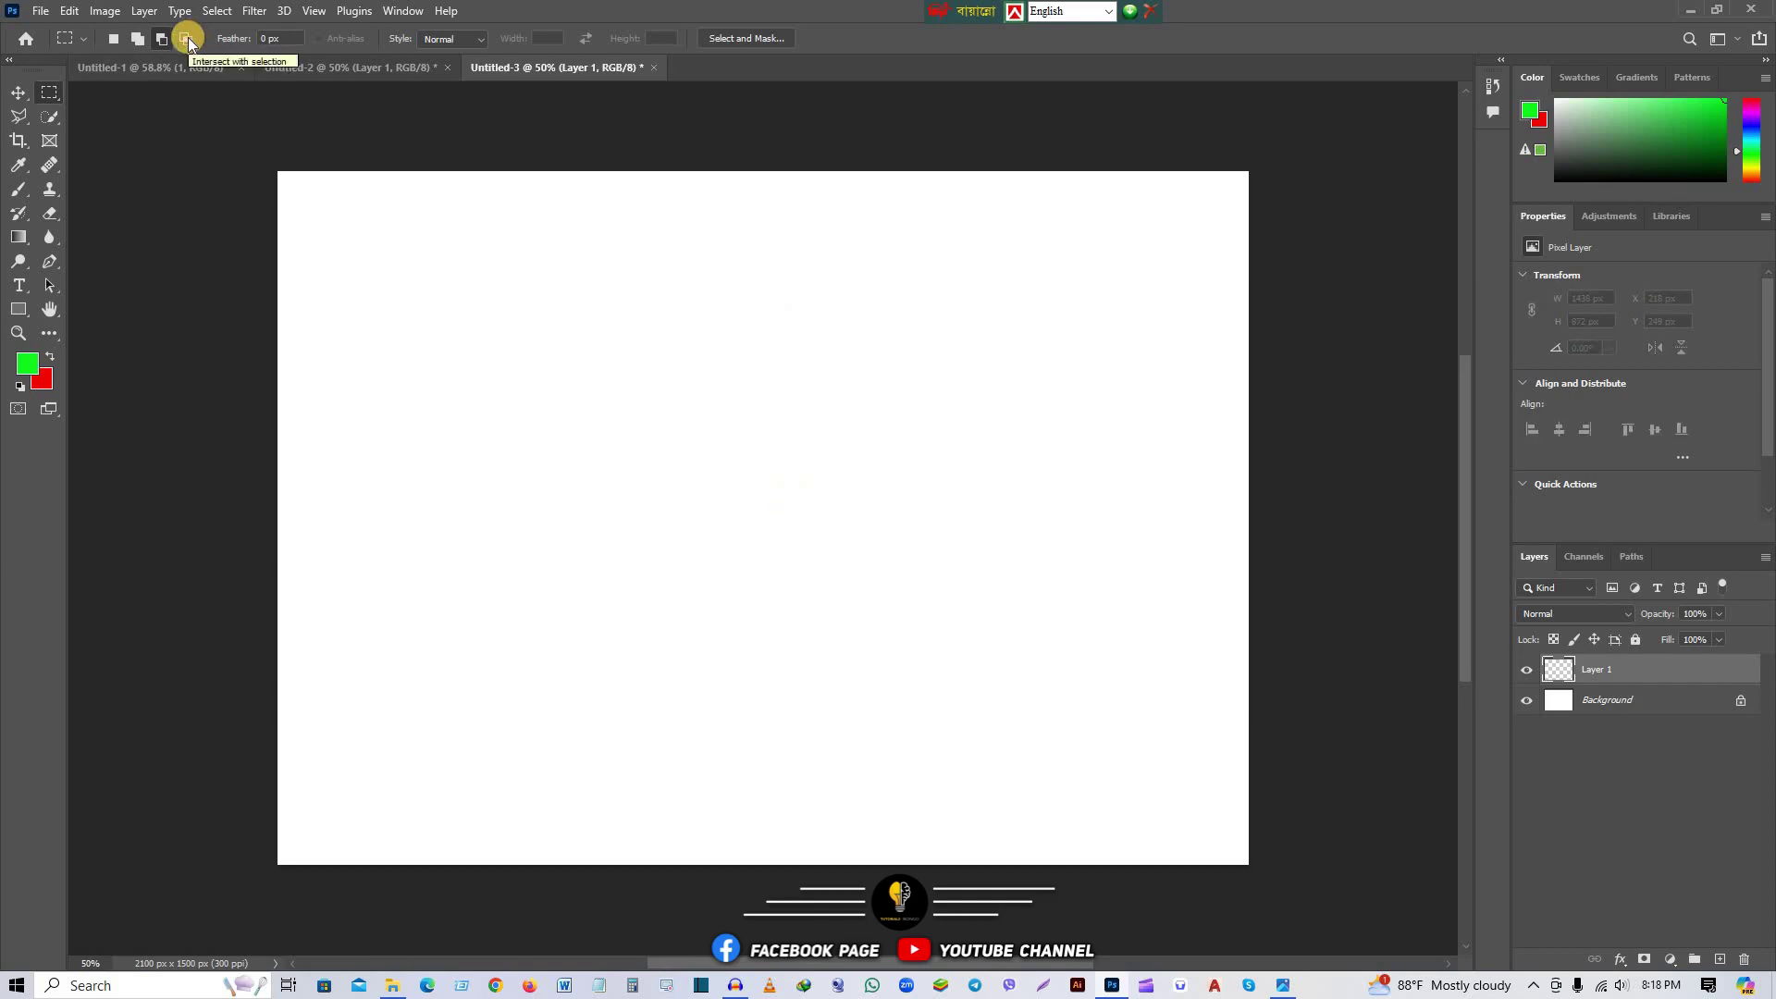
{"action": "left_click", "coordinate": [188, 41]}
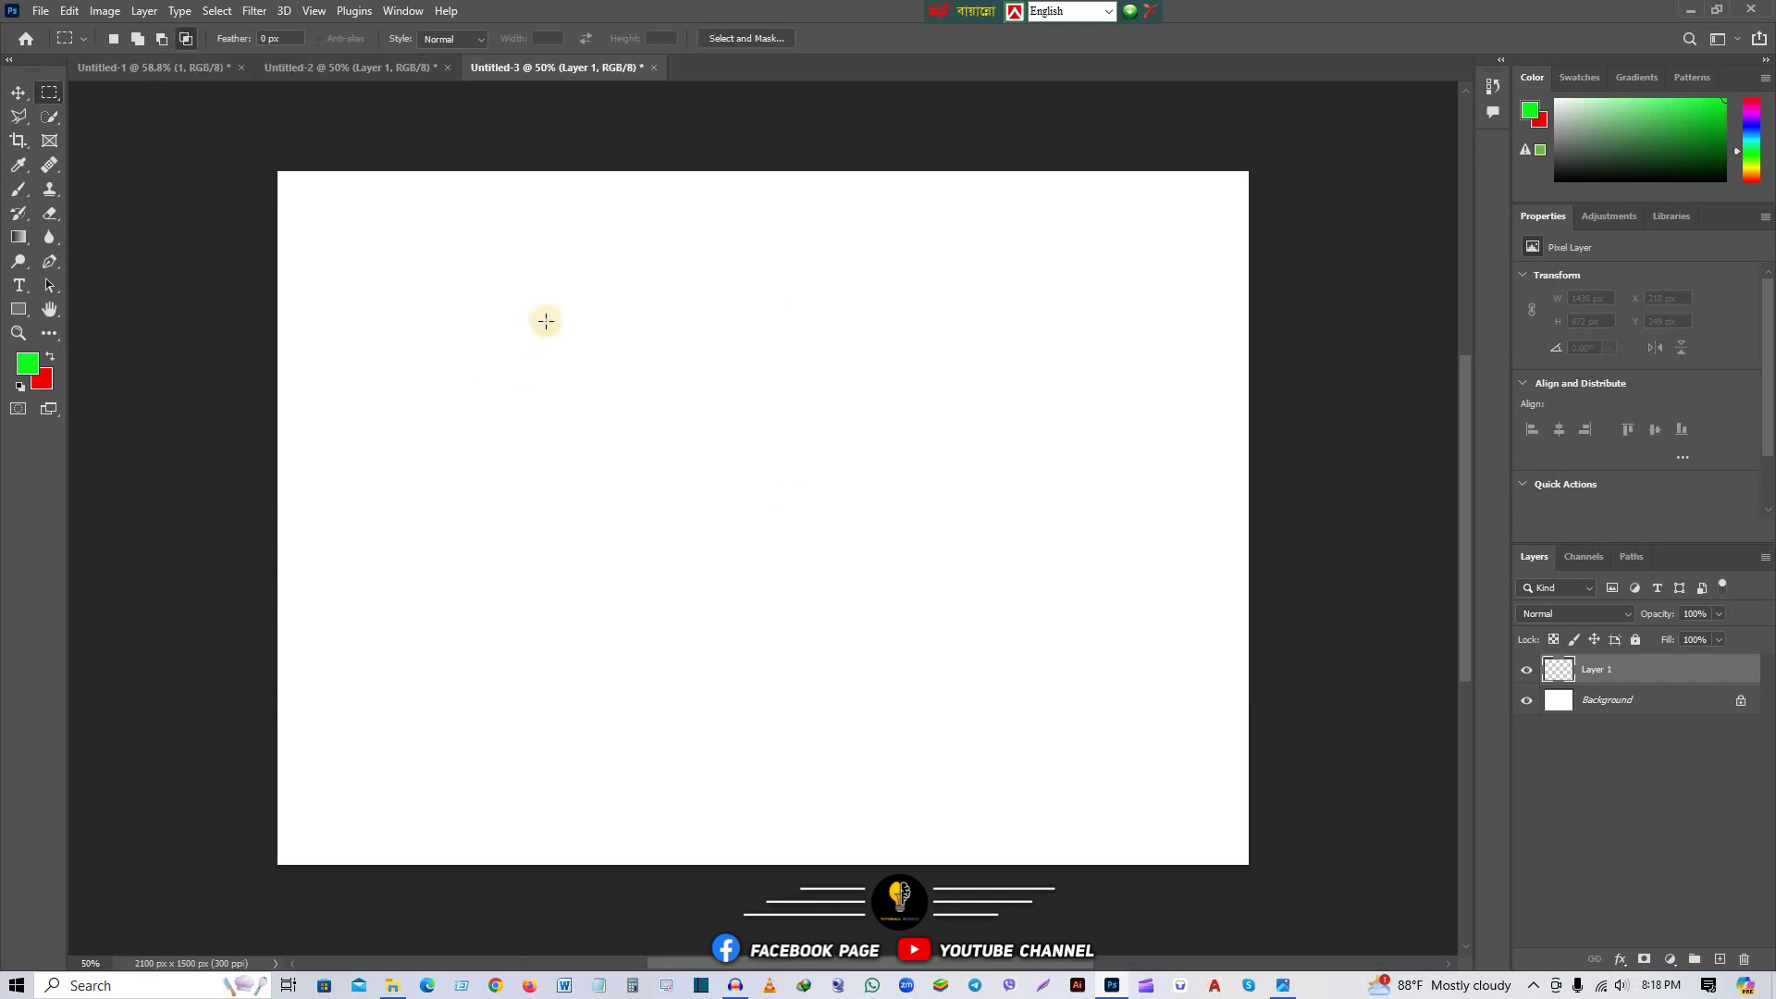
{"action": "left_click_drag", "start_coordinate": [427, 251], "coordinate": [808, 605]}
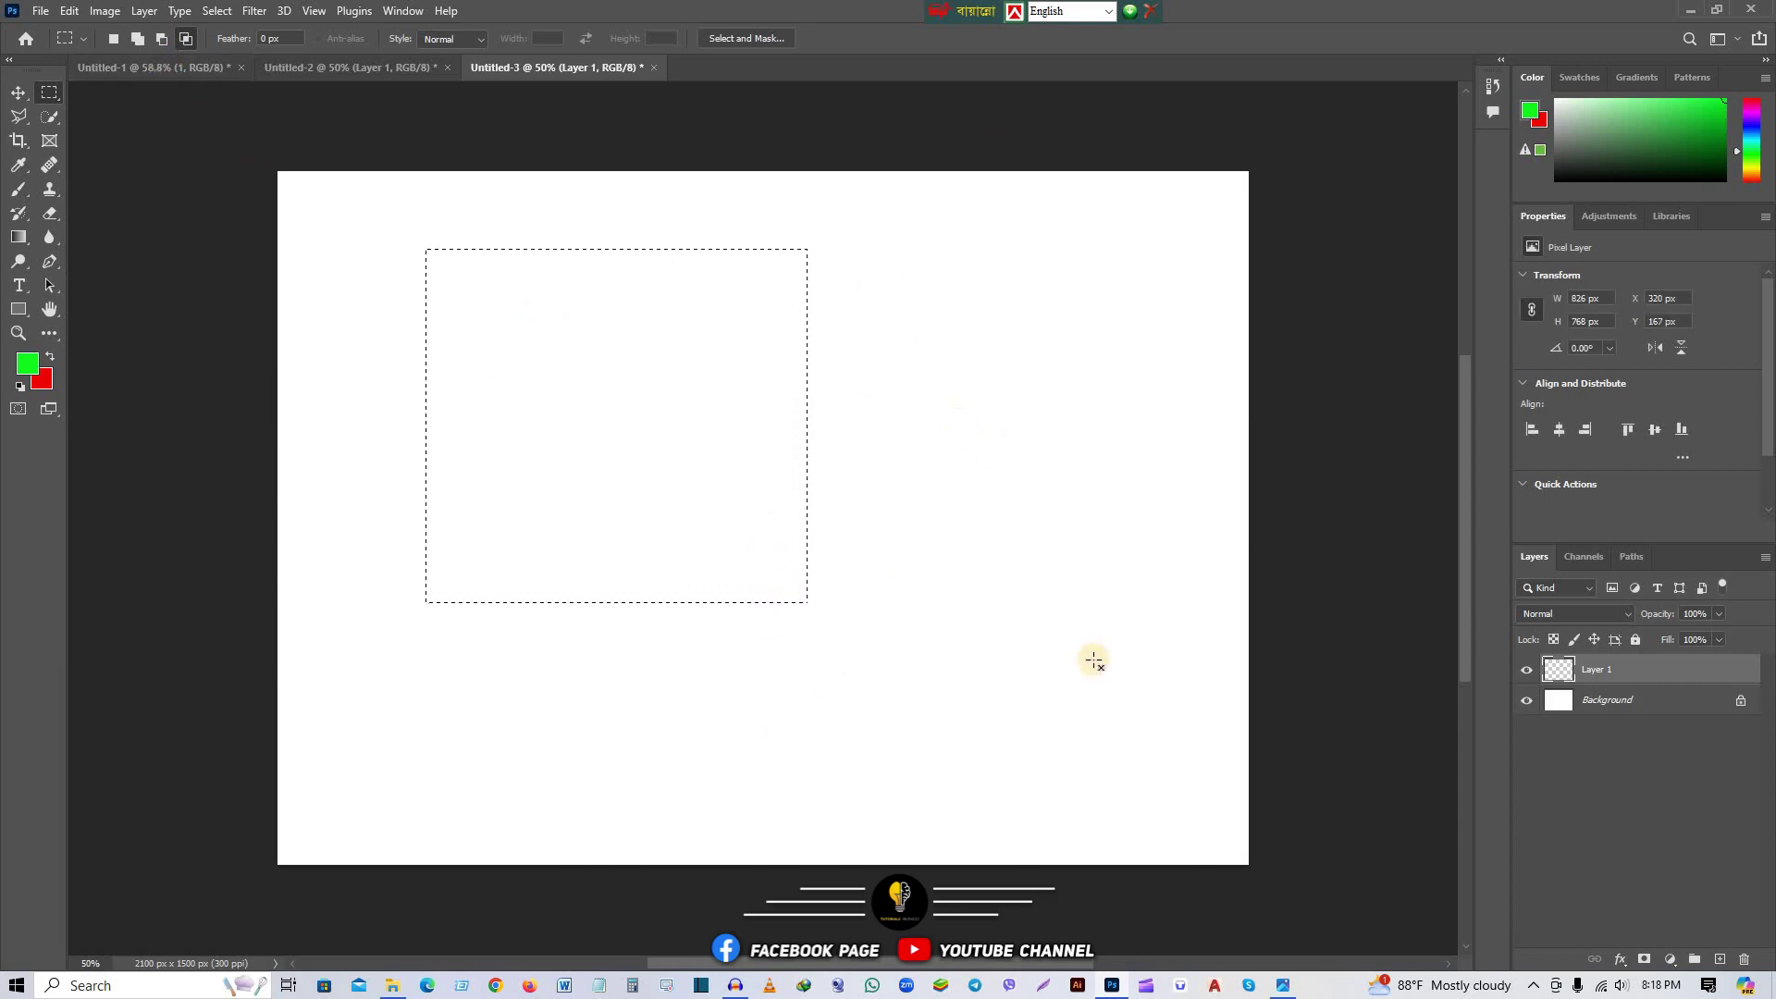
{"action": "mouse_move", "coordinate": [1192, 760]}
{"action": "left_mouse_down"}
{"action": "mouse_move", "coordinate": [683, 484]}
{"action": "mouse_move", "coordinate": [649, 422]}
{"action": "left_mouse_up"}
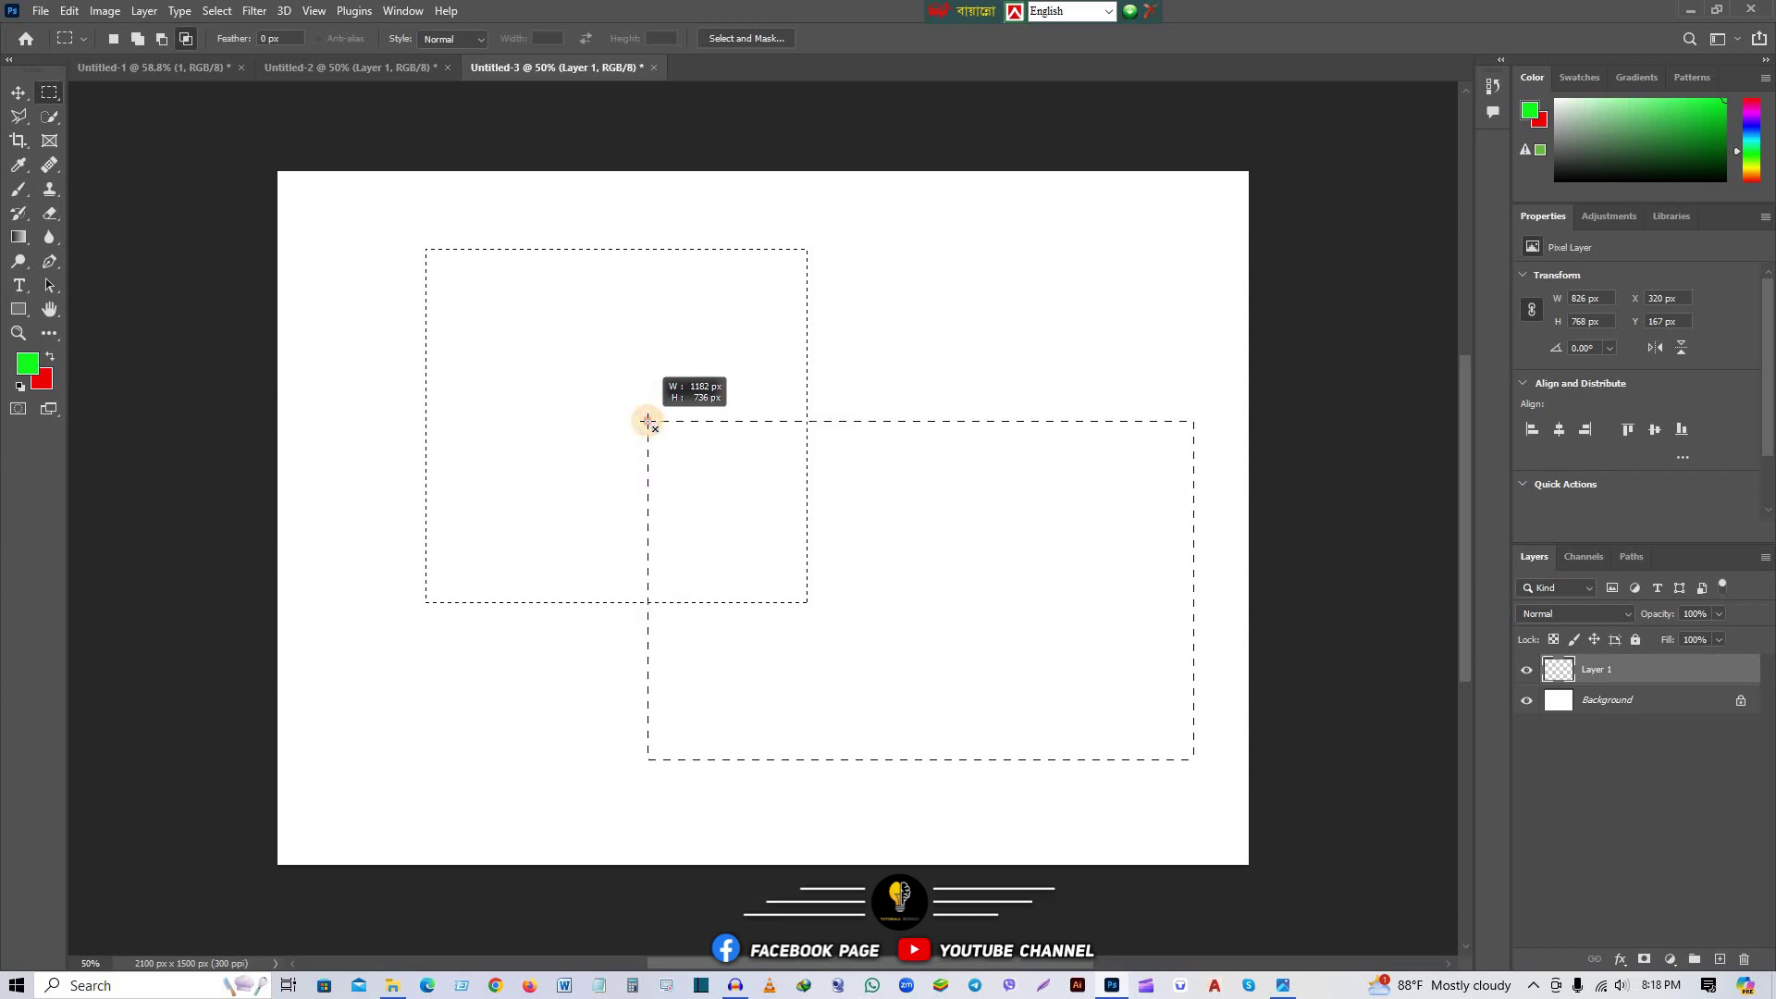
{"action": "left_click_drag", "start_coordinate": [649, 421], "coordinate": [634, 446]}
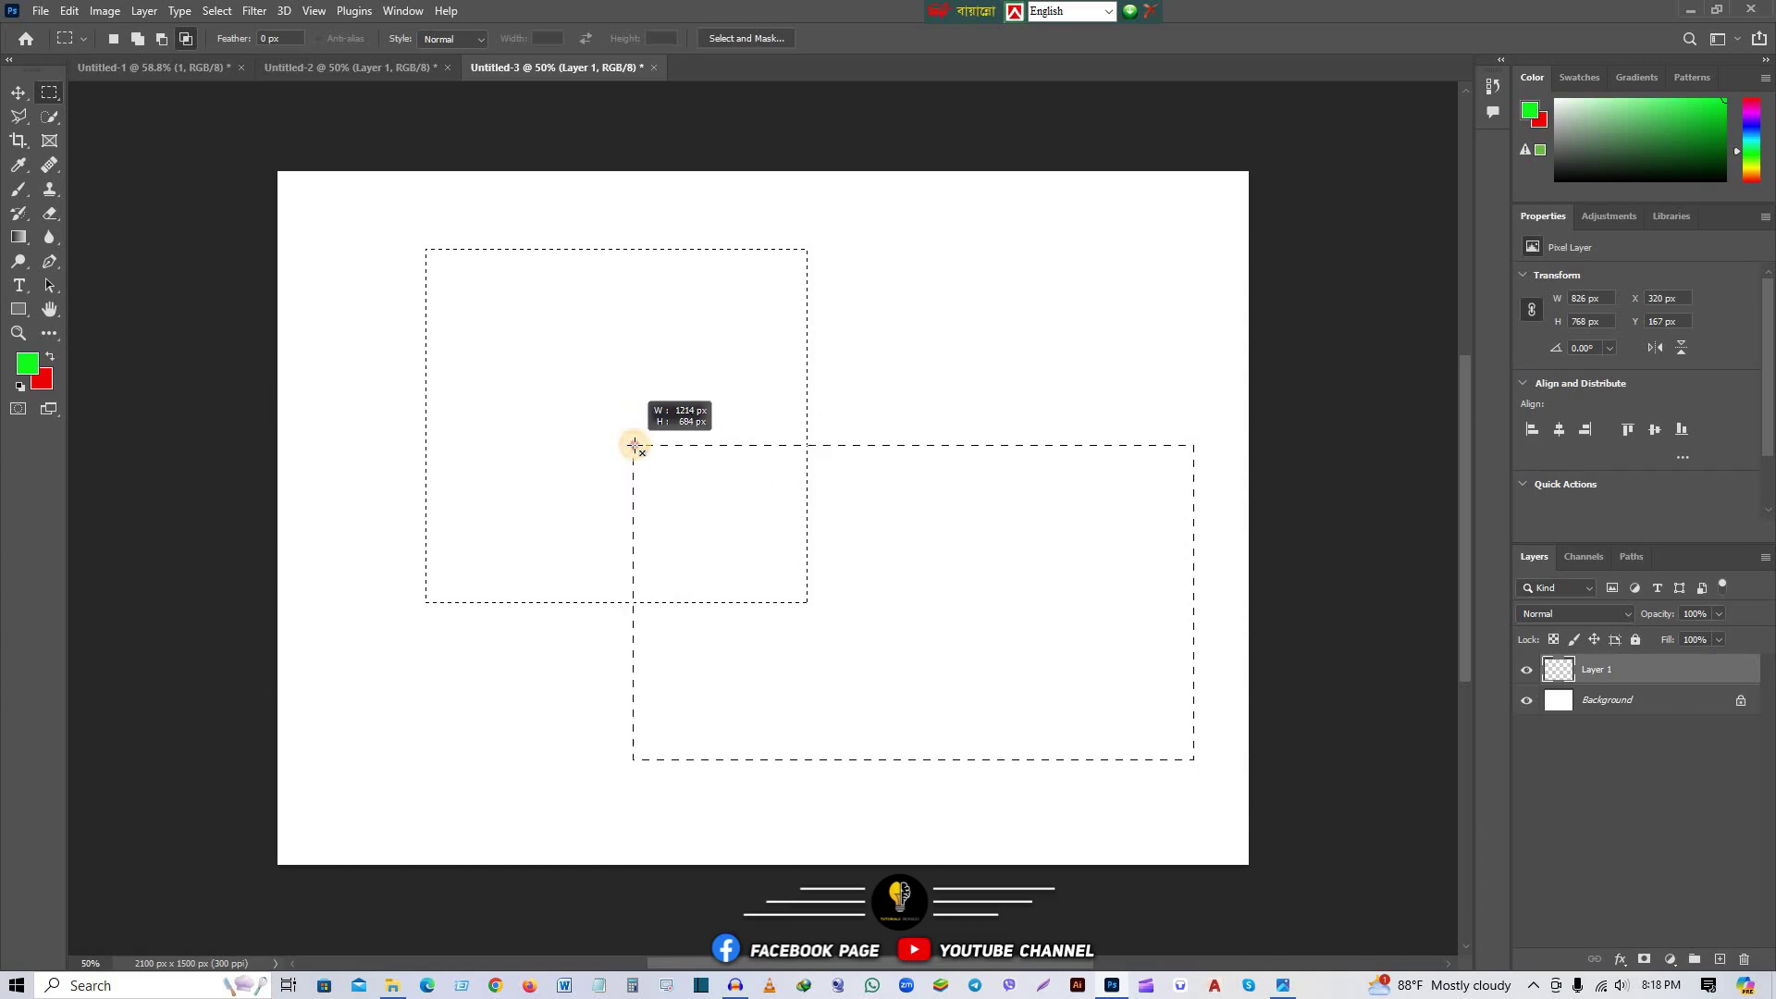
{"action": "mouse_move", "coordinate": [633, 446]}
{"action": "left_mouse_down"}
{"action": "mouse_move", "coordinate": [721, 404]}
{"action": "mouse_move", "coordinate": [765, 349]}
{"action": "mouse_move", "coordinate": [754, 324]}
{"action": "left_mouse_up"}
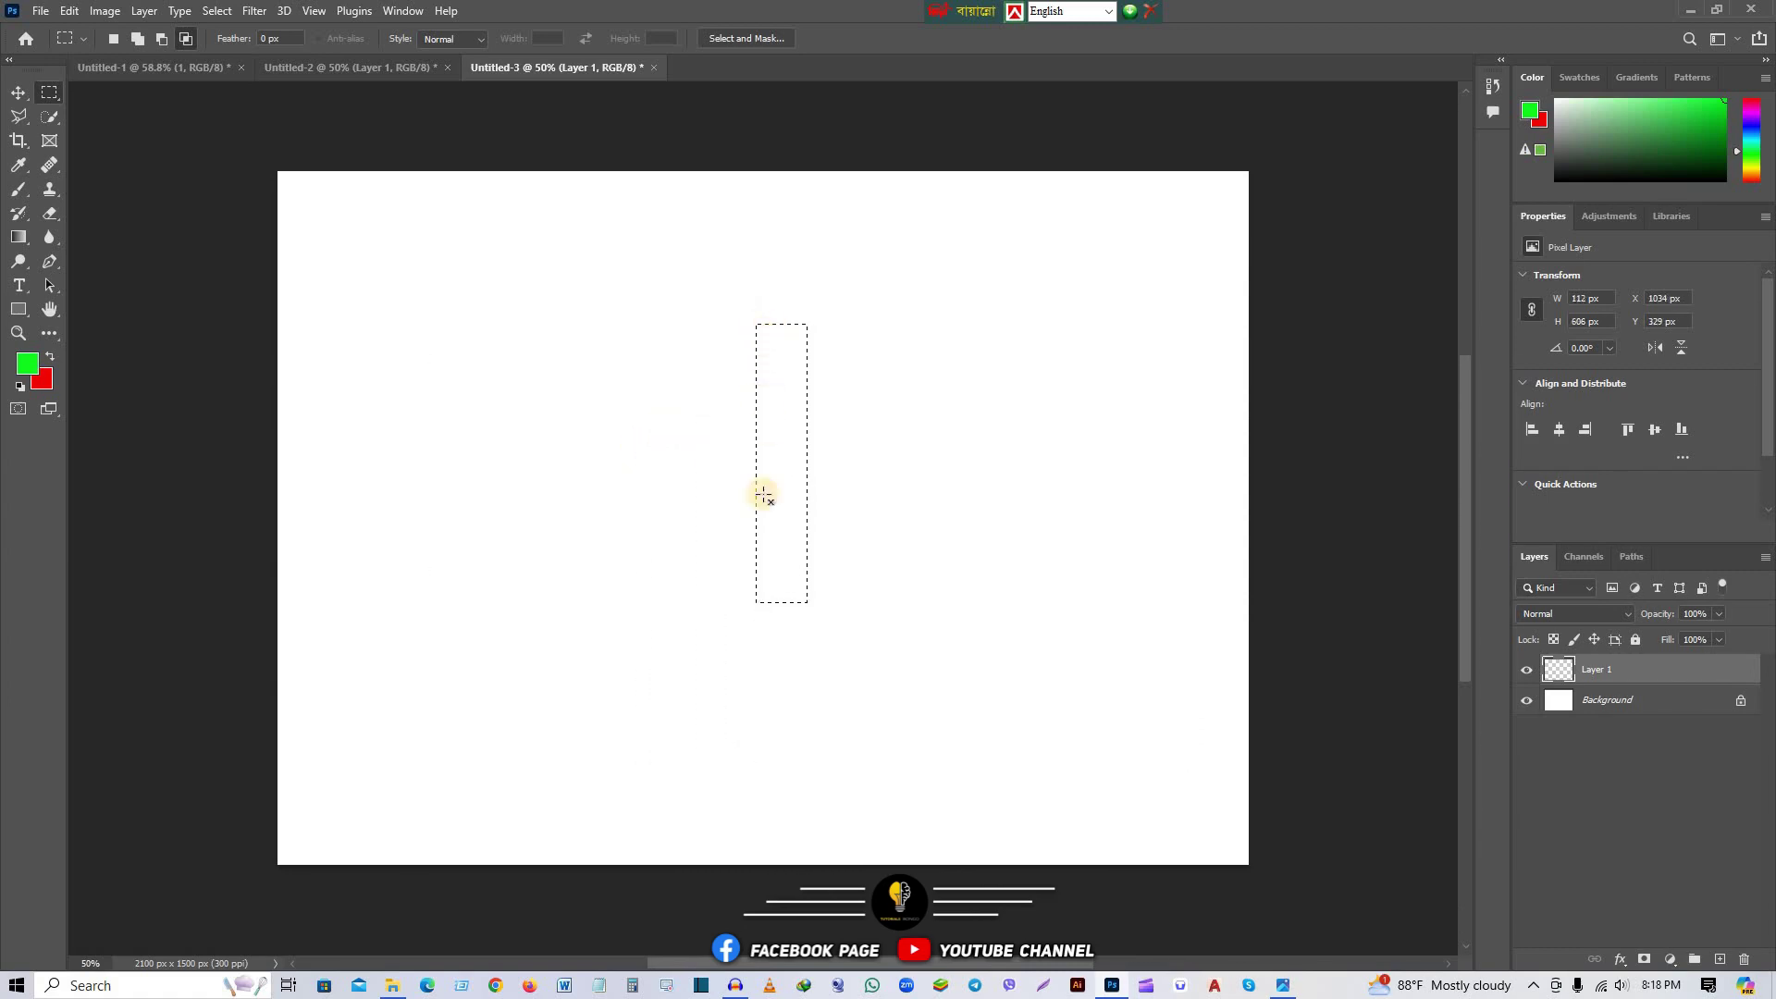
{"action": "left_click", "coordinate": [120, 36]}
{"action": "left_click", "coordinate": [16, 92]}
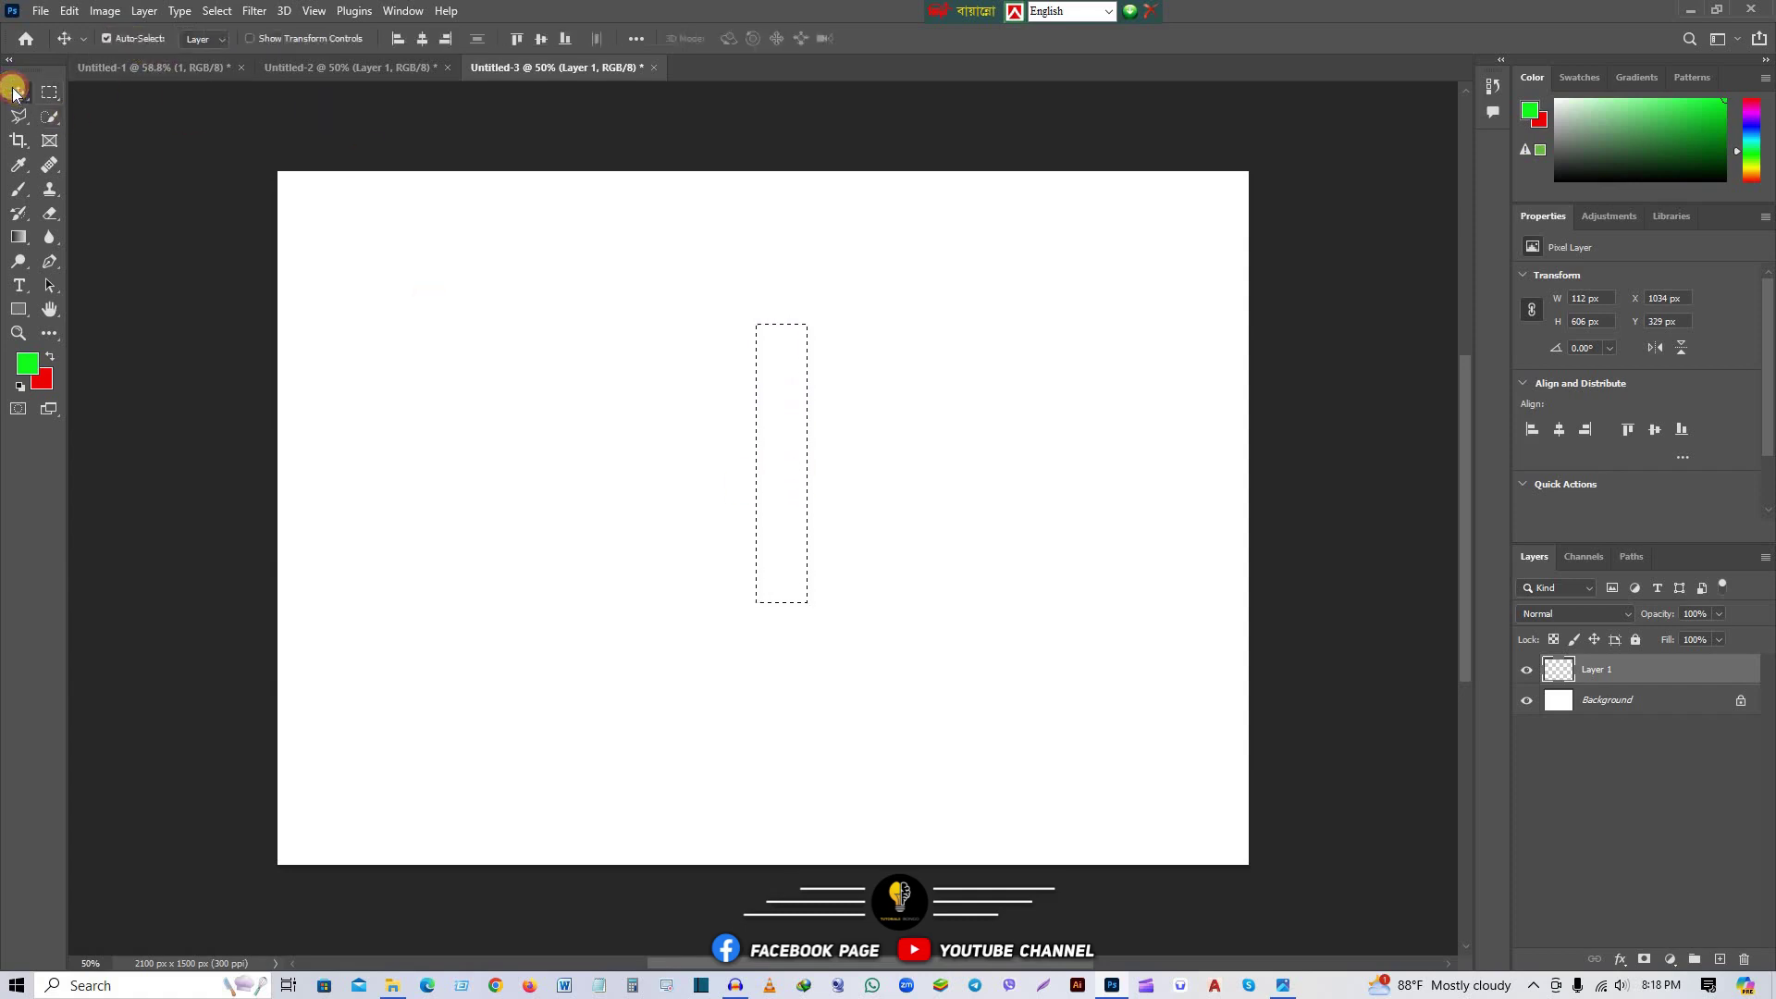
{"action": "key", "text": "ctrl+d"}
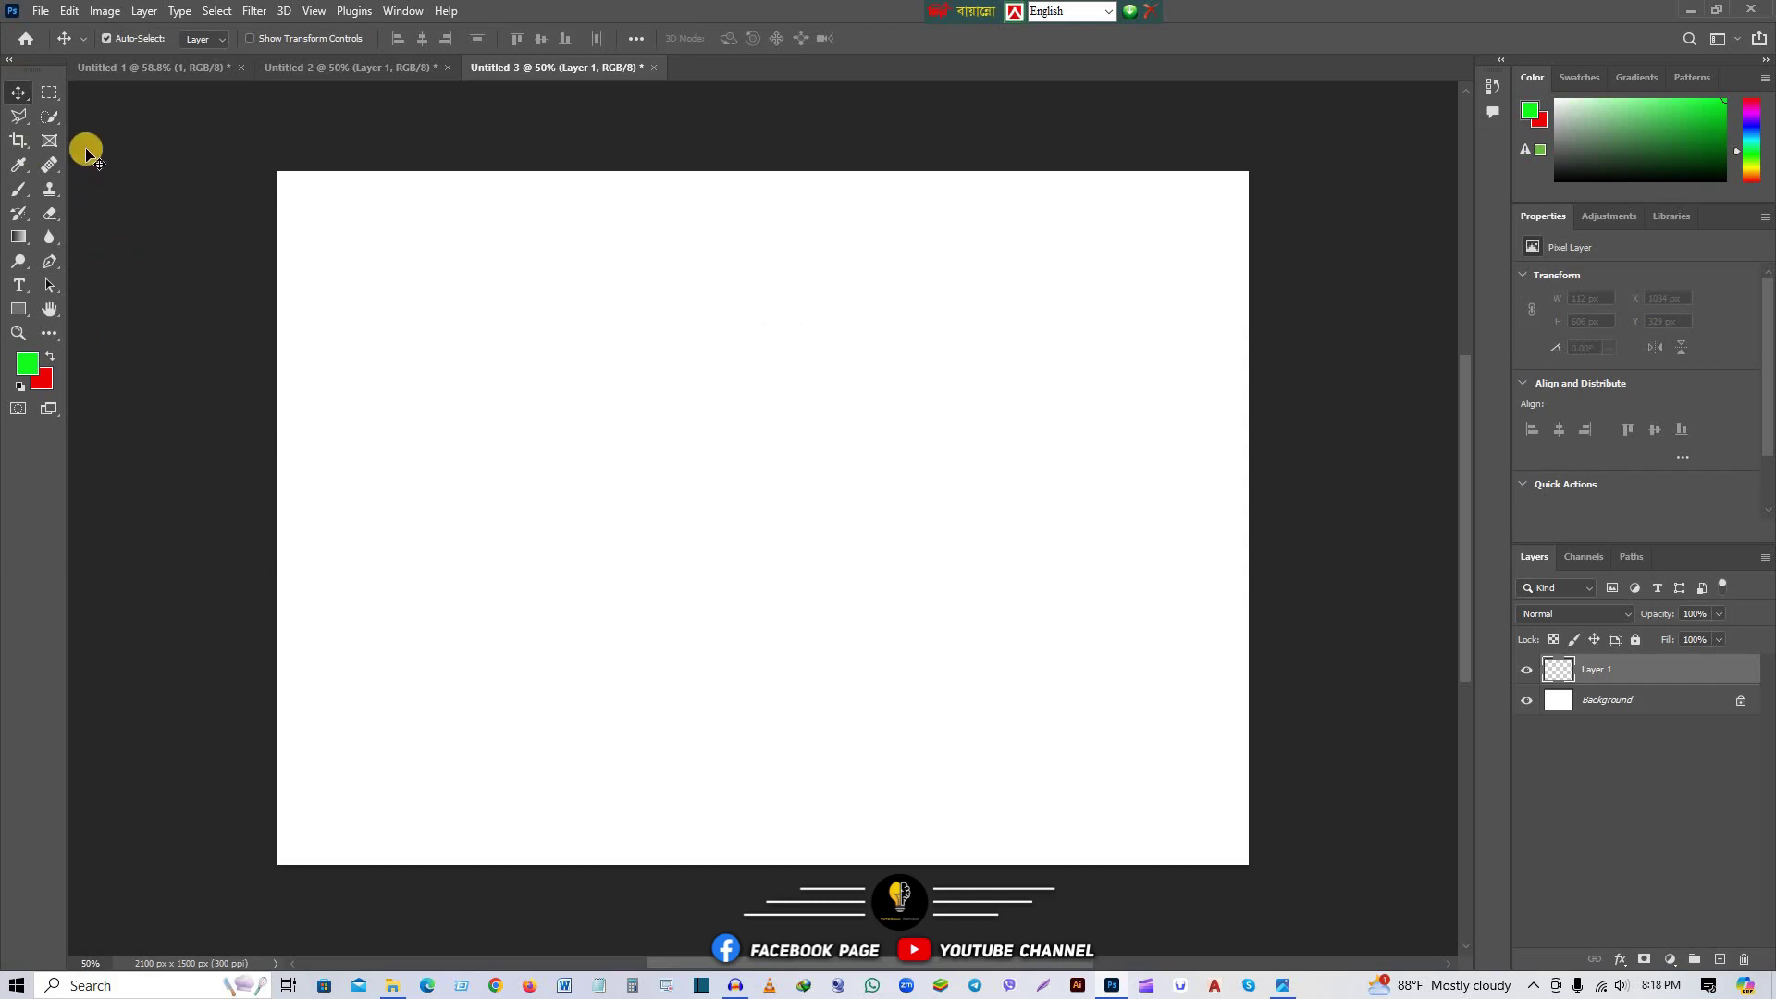
Step: Choose Elliptical Marquee in Add to selection mode with a yellow foreground colour
{"action": "left_click", "coordinate": [51, 92]}
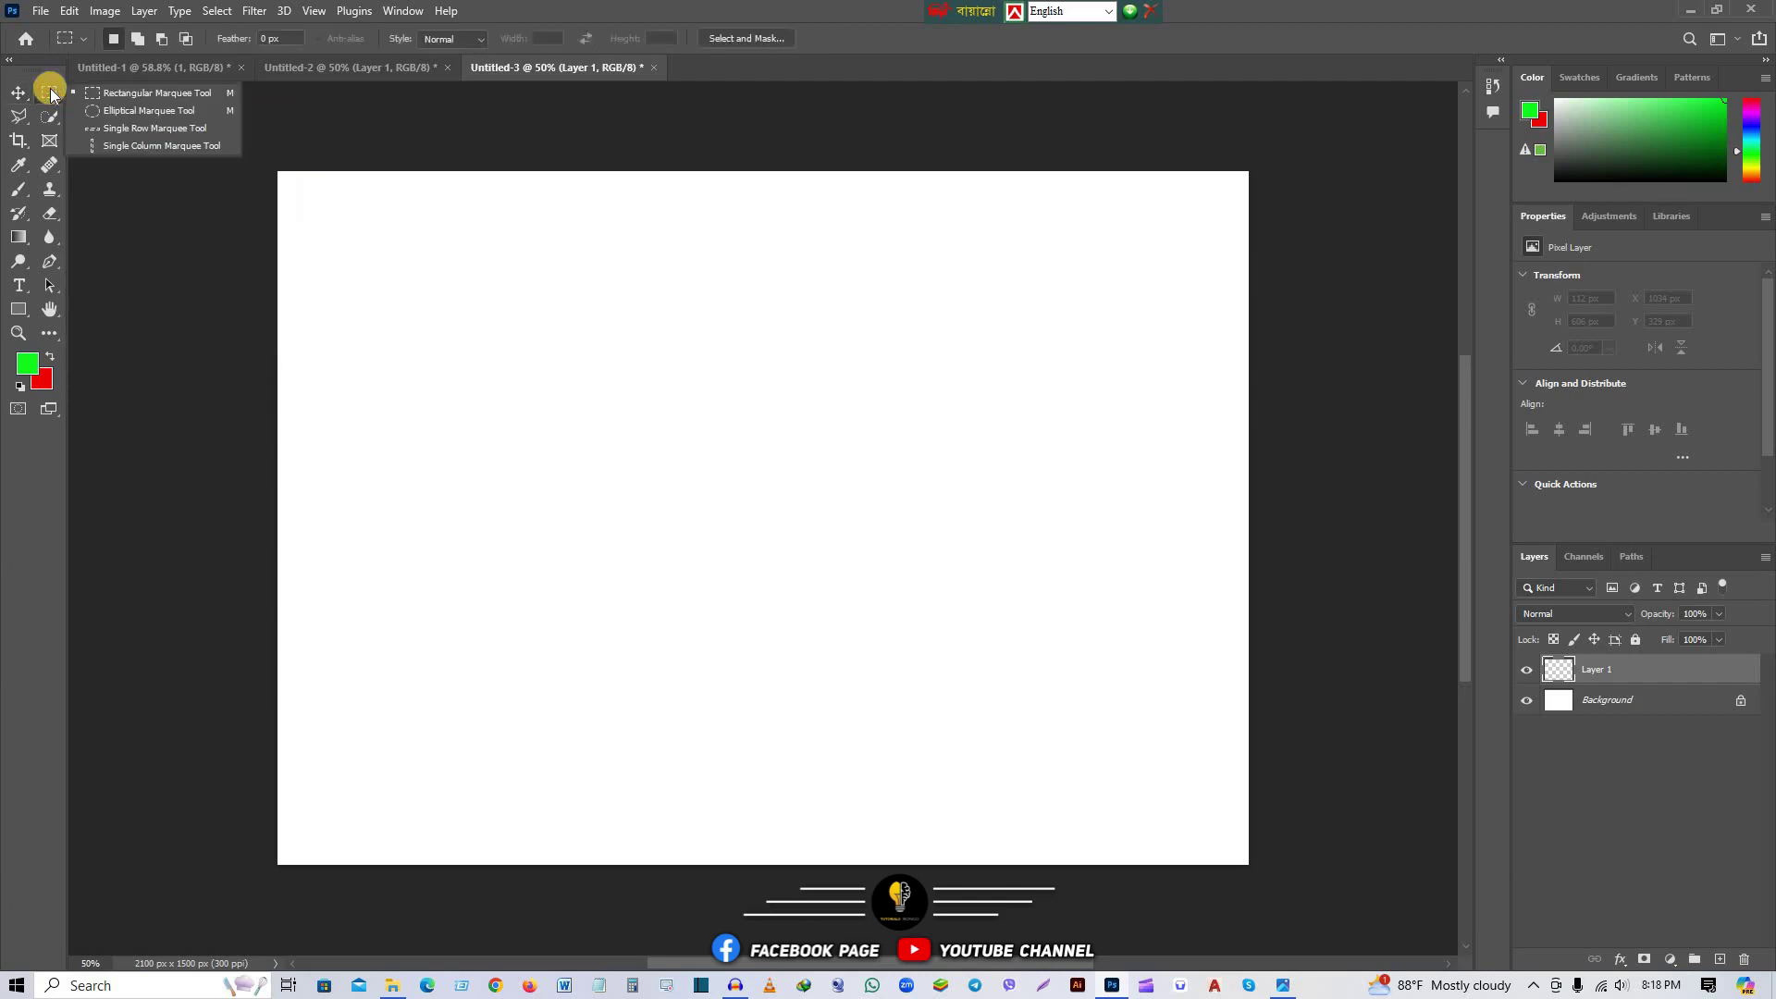
{"action": "left_click", "coordinate": [95, 111]}
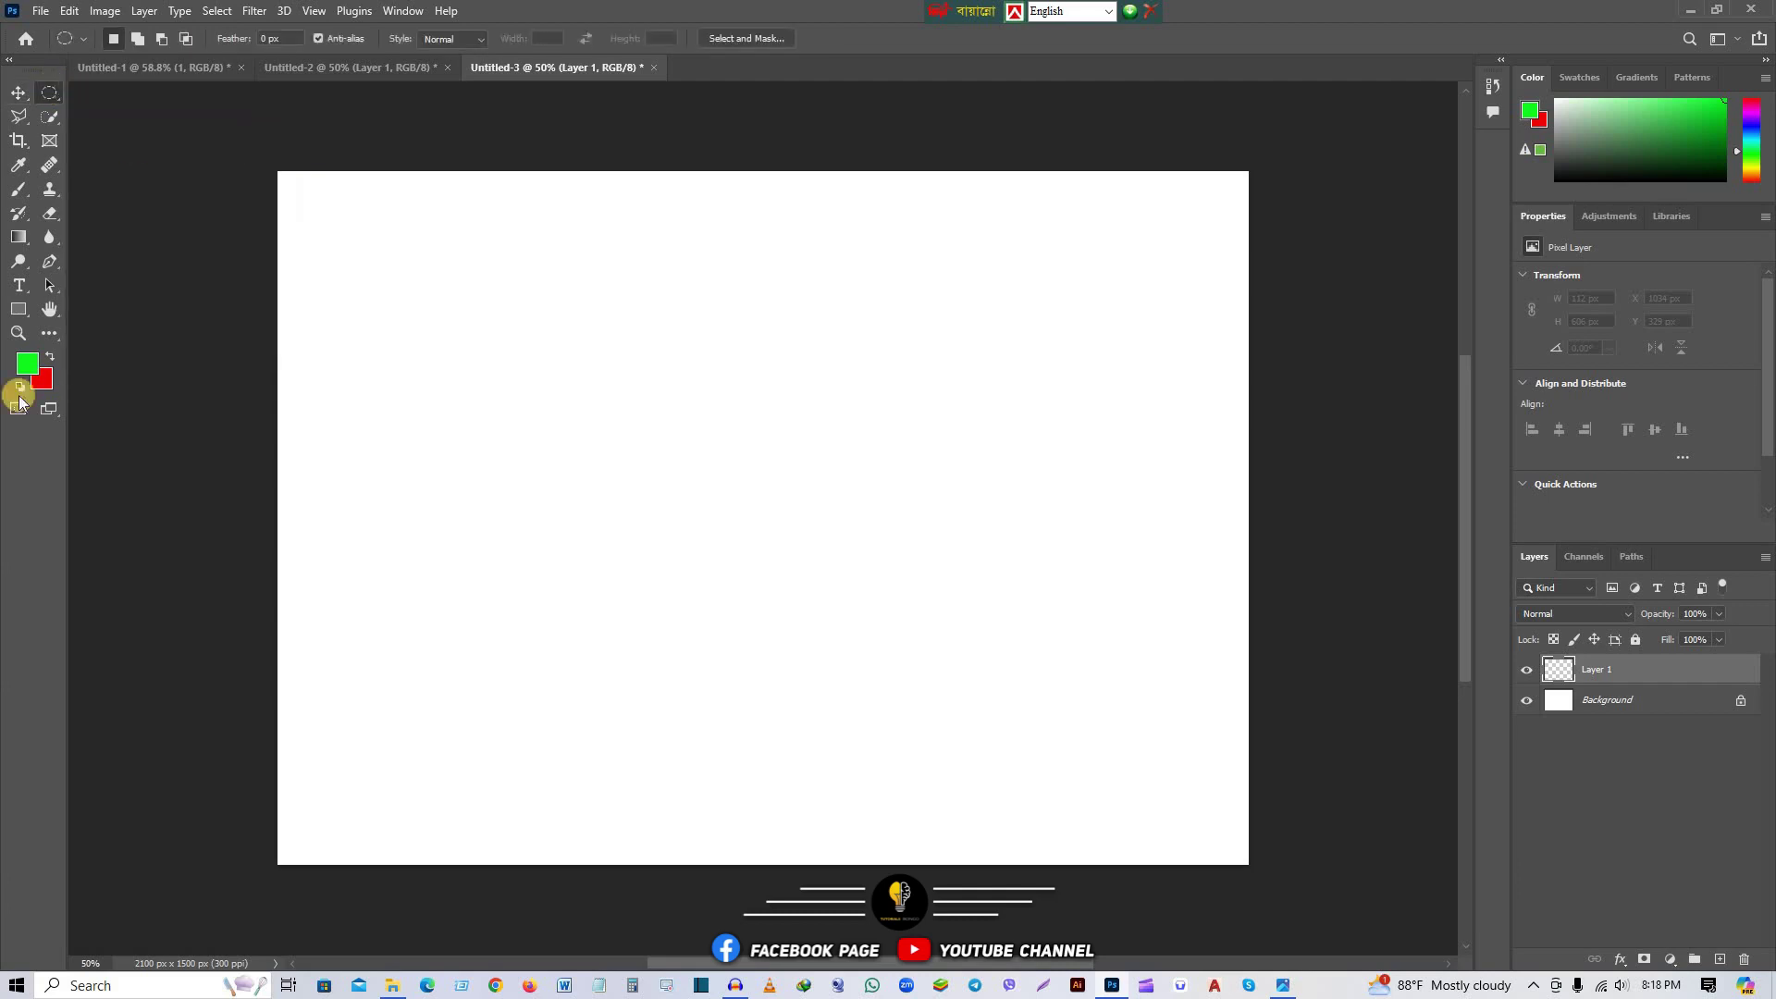
{"action": "left_click", "coordinate": [28, 364]}
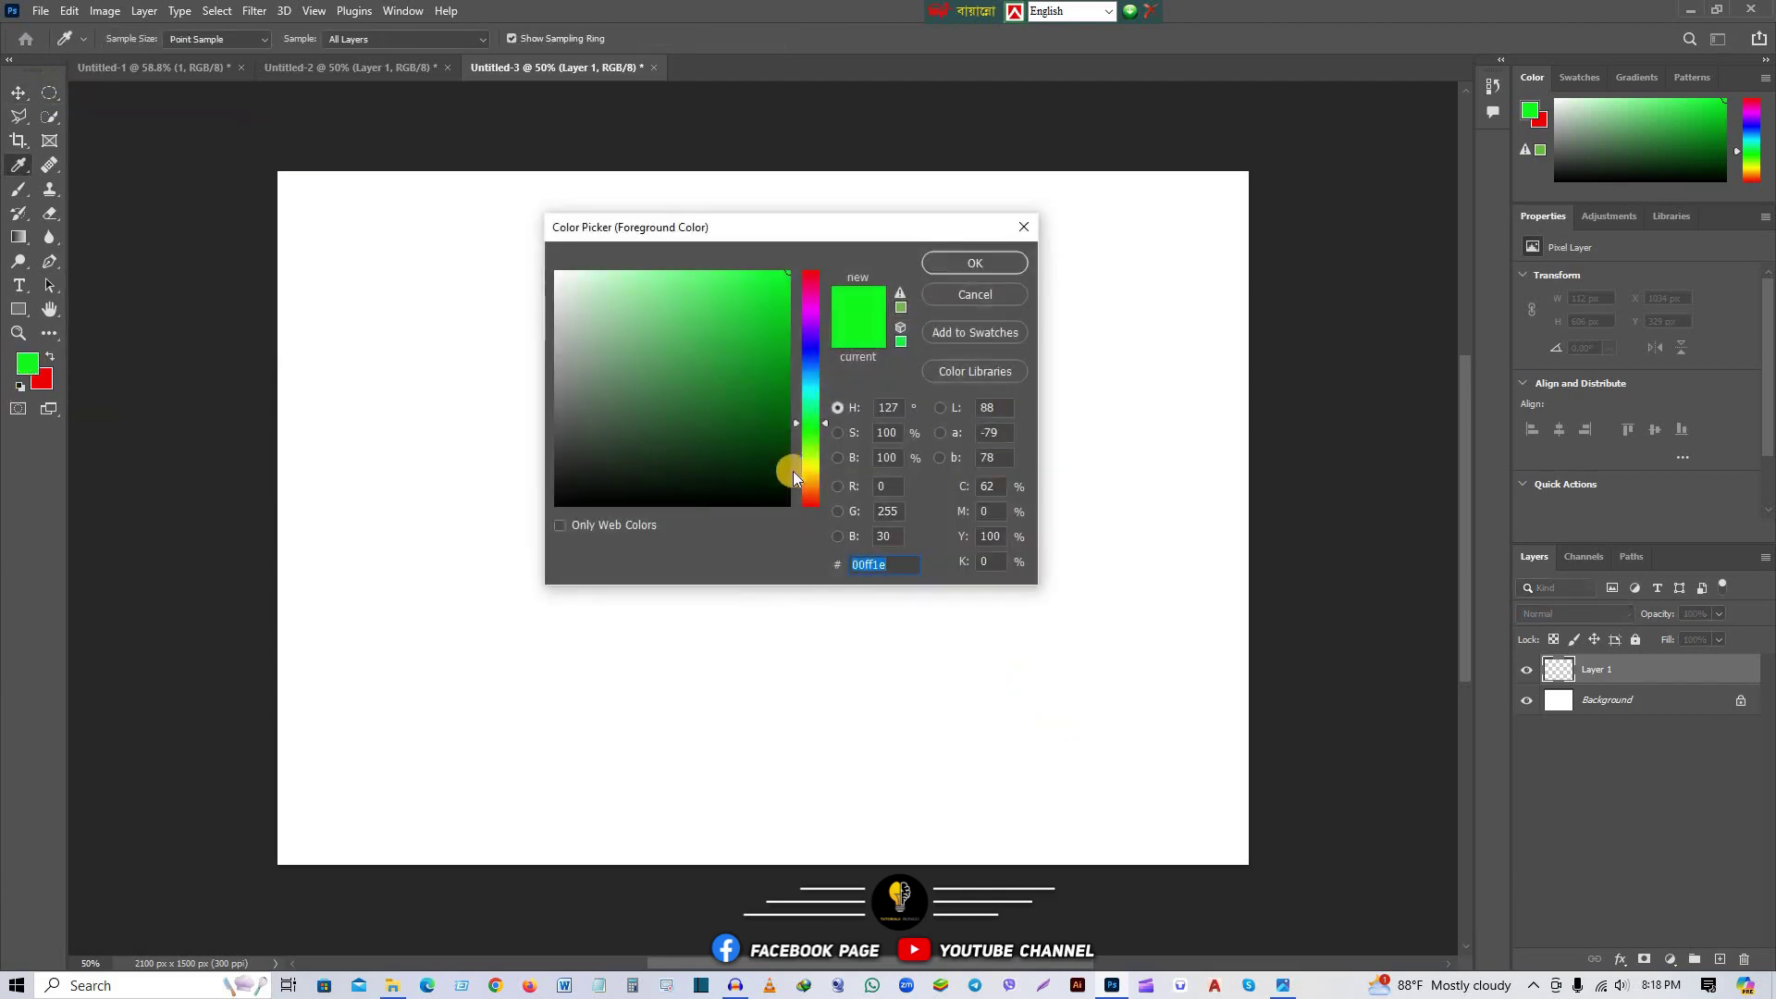
{"action": "left_click", "coordinate": [809, 470]}
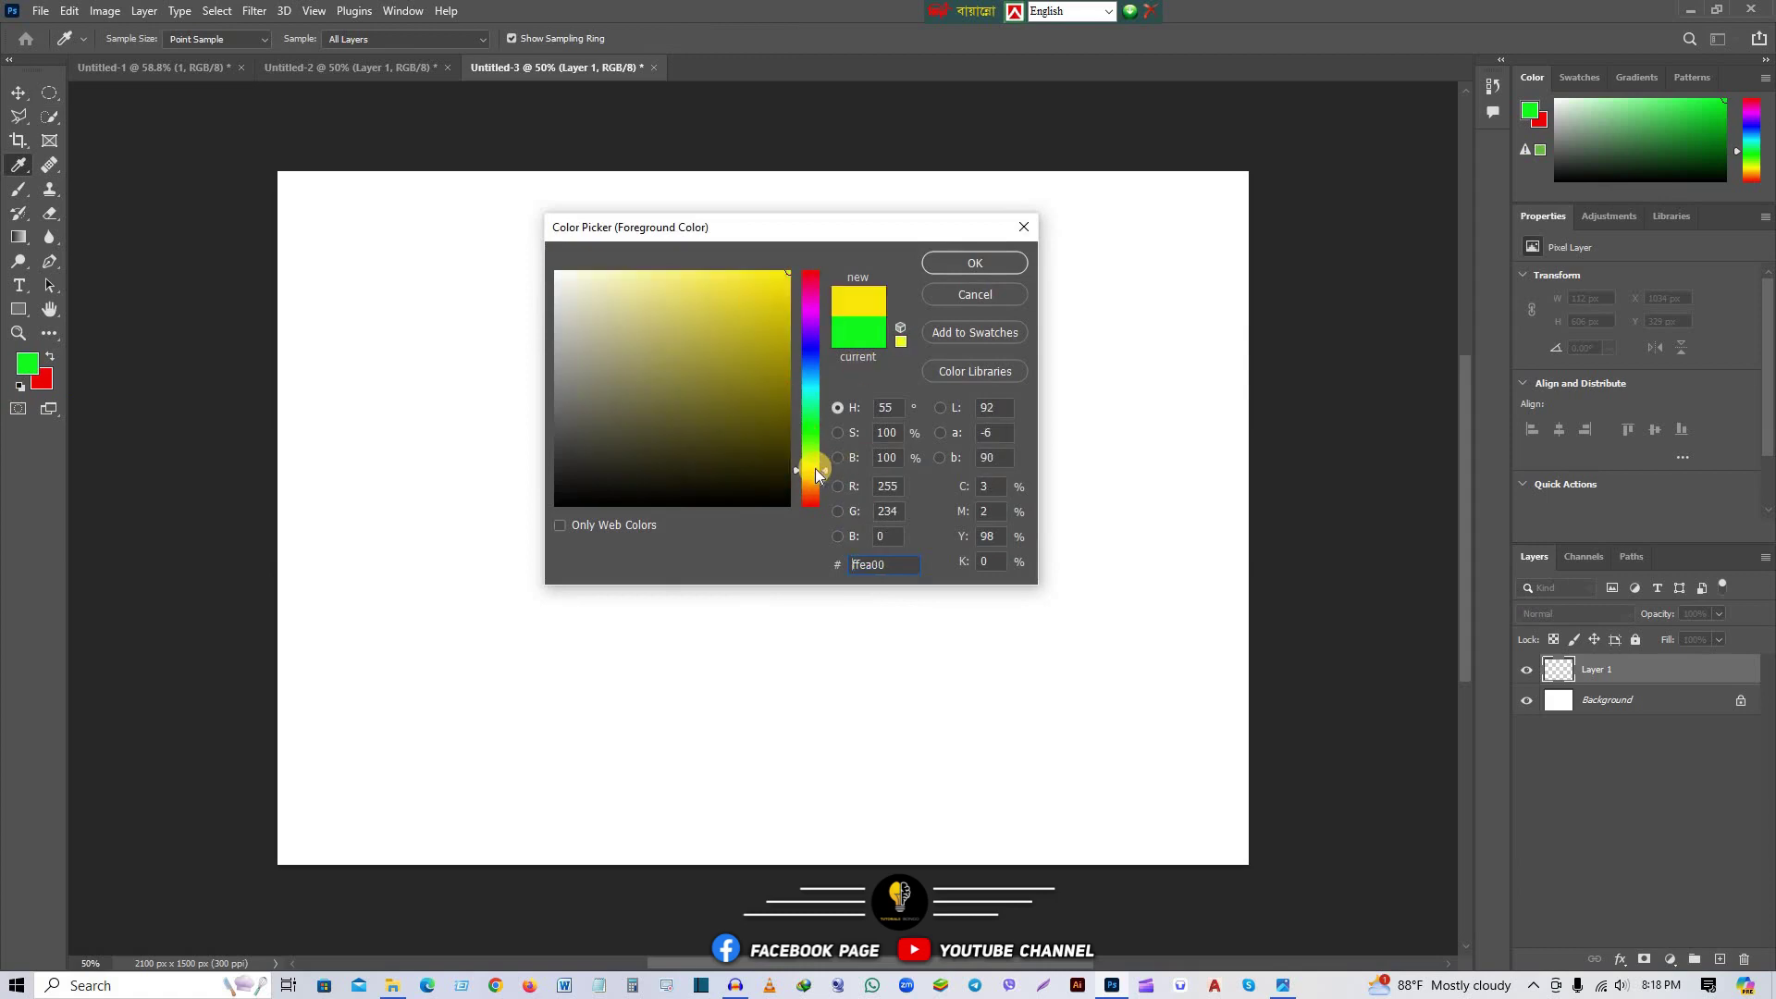
{"action": "left_click", "coordinate": [1003, 265]}
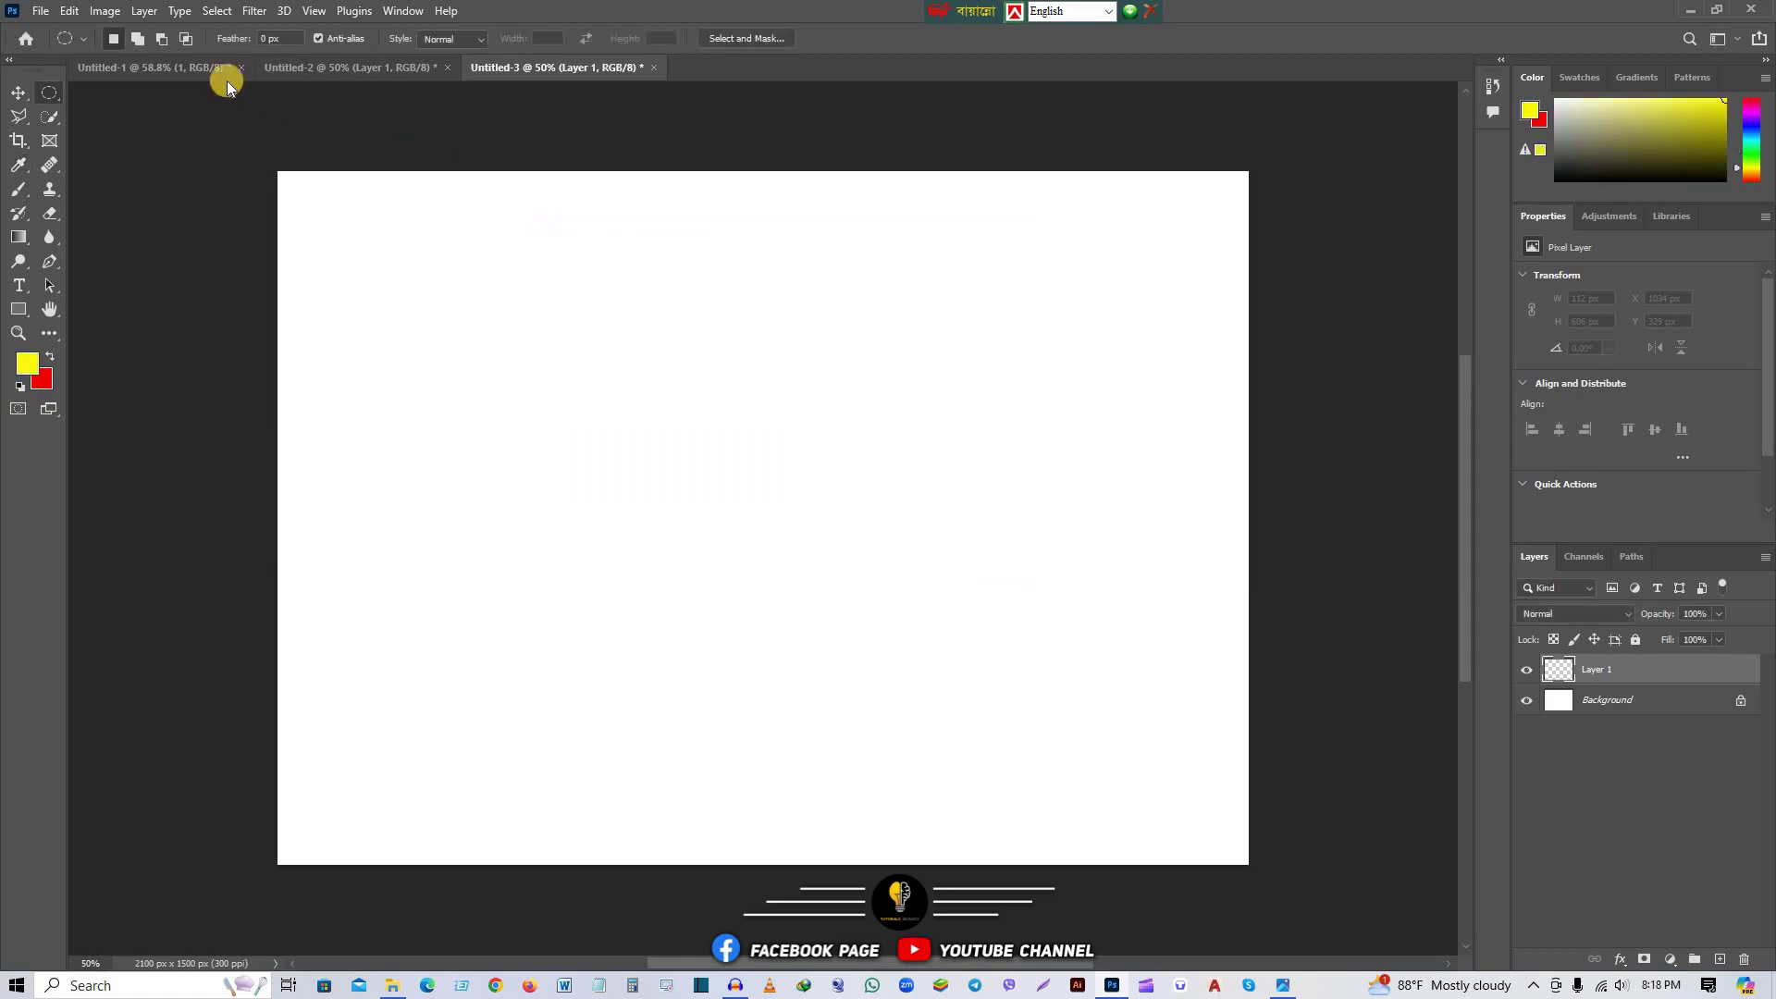
{"action": "left_click", "coordinate": [143, 45]}
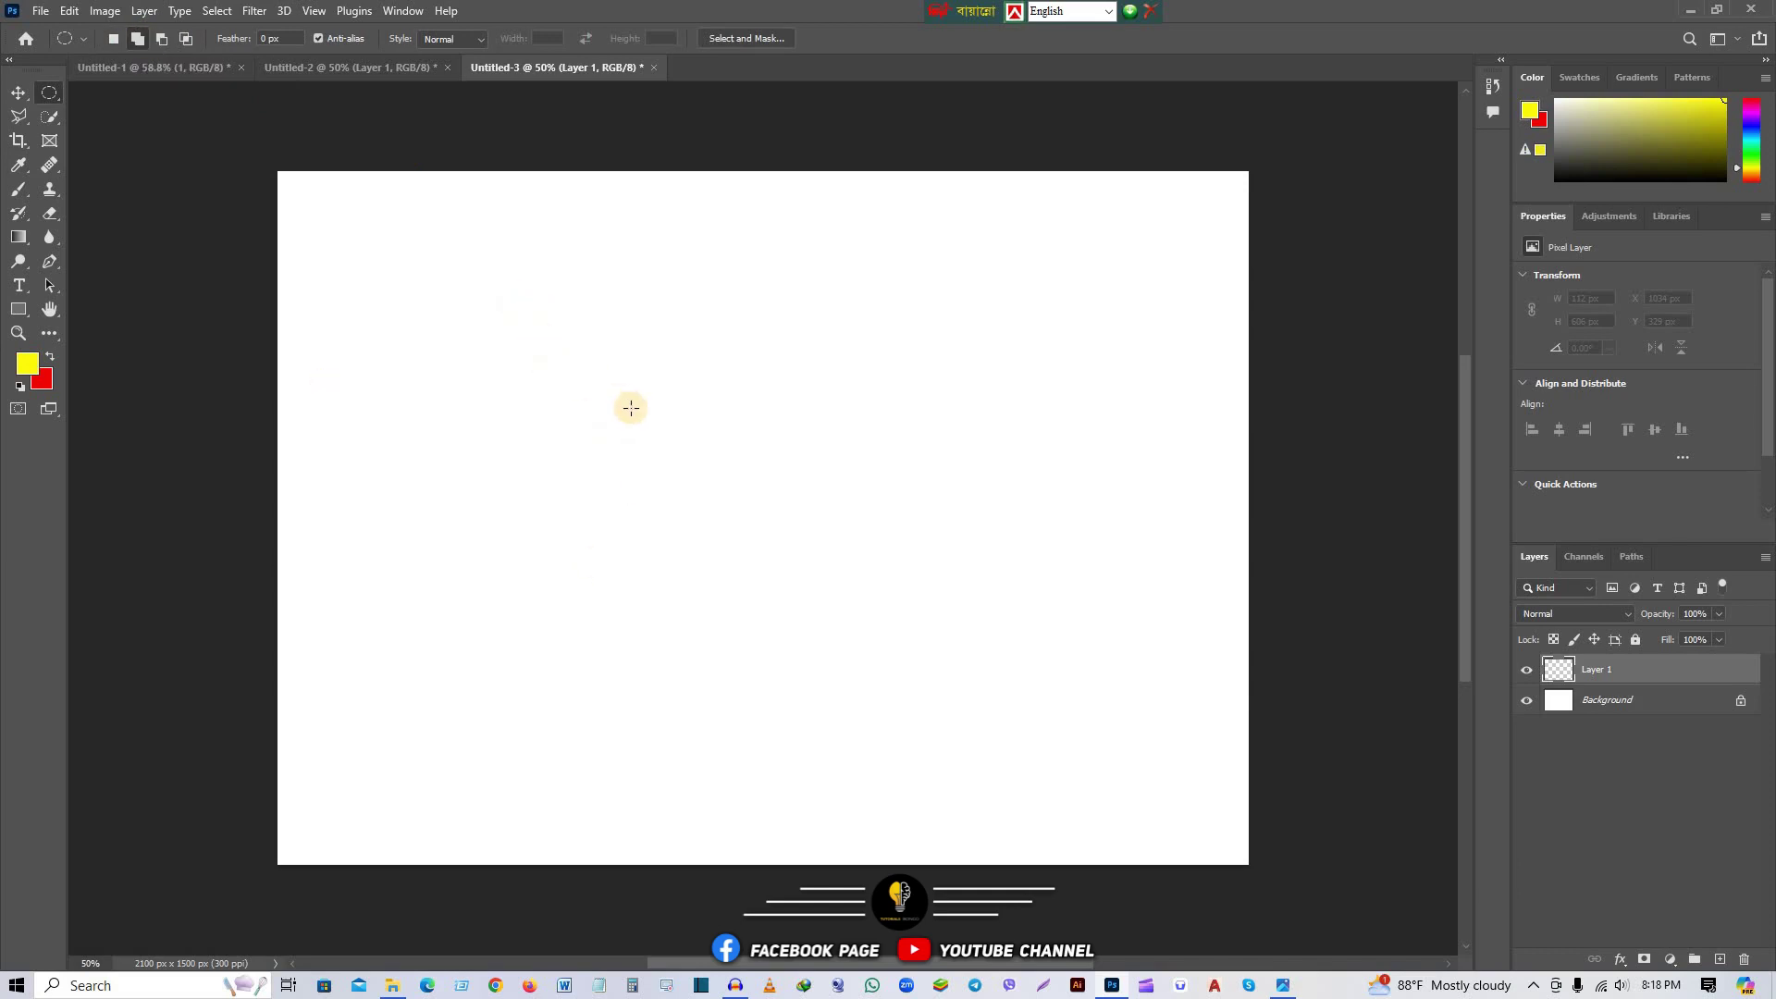
Step: Select a large circle minus two eye ovals and a mouth oval, then test-fill yellow
{"action": "mouse_move", "coordinate": [593, 324]}
{"action": "left_mouse_down"}
{"action": "mouse_move", "coordinate": [866, 629]}
{"action": "mouse_move", "coordinate": [936, 768]}
{"action": "left_mouse_up"}
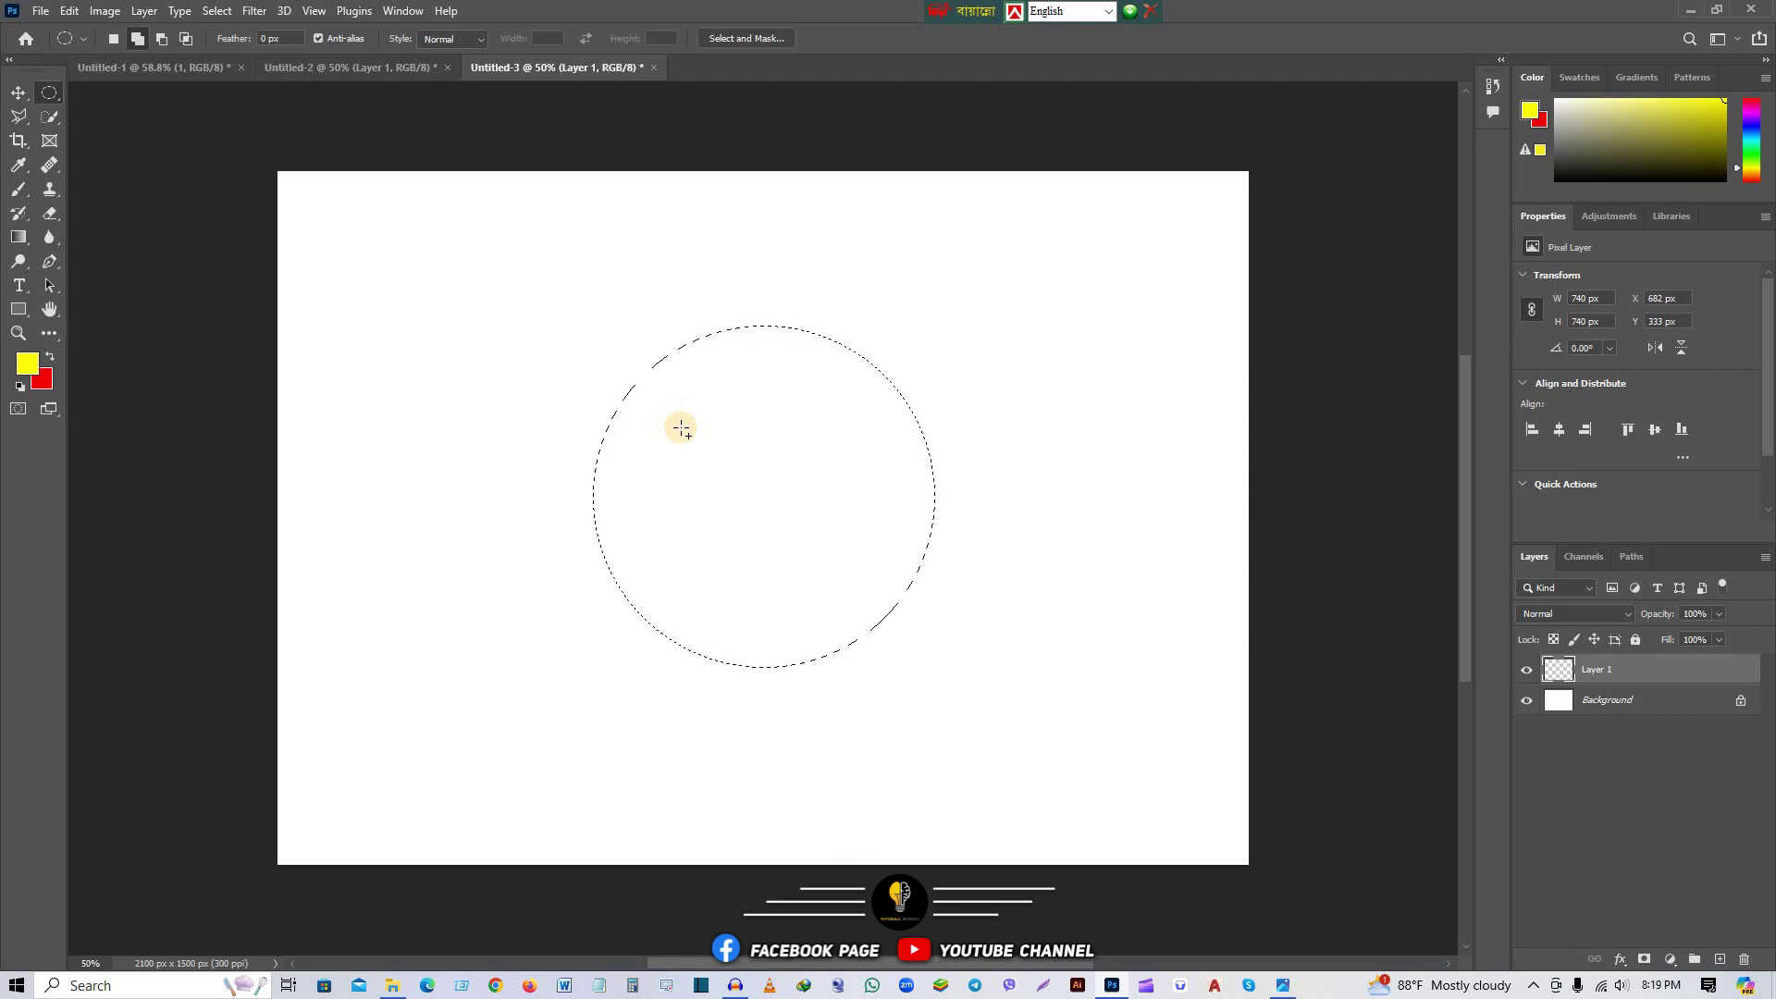
{"action": "key", "text": "alt"}
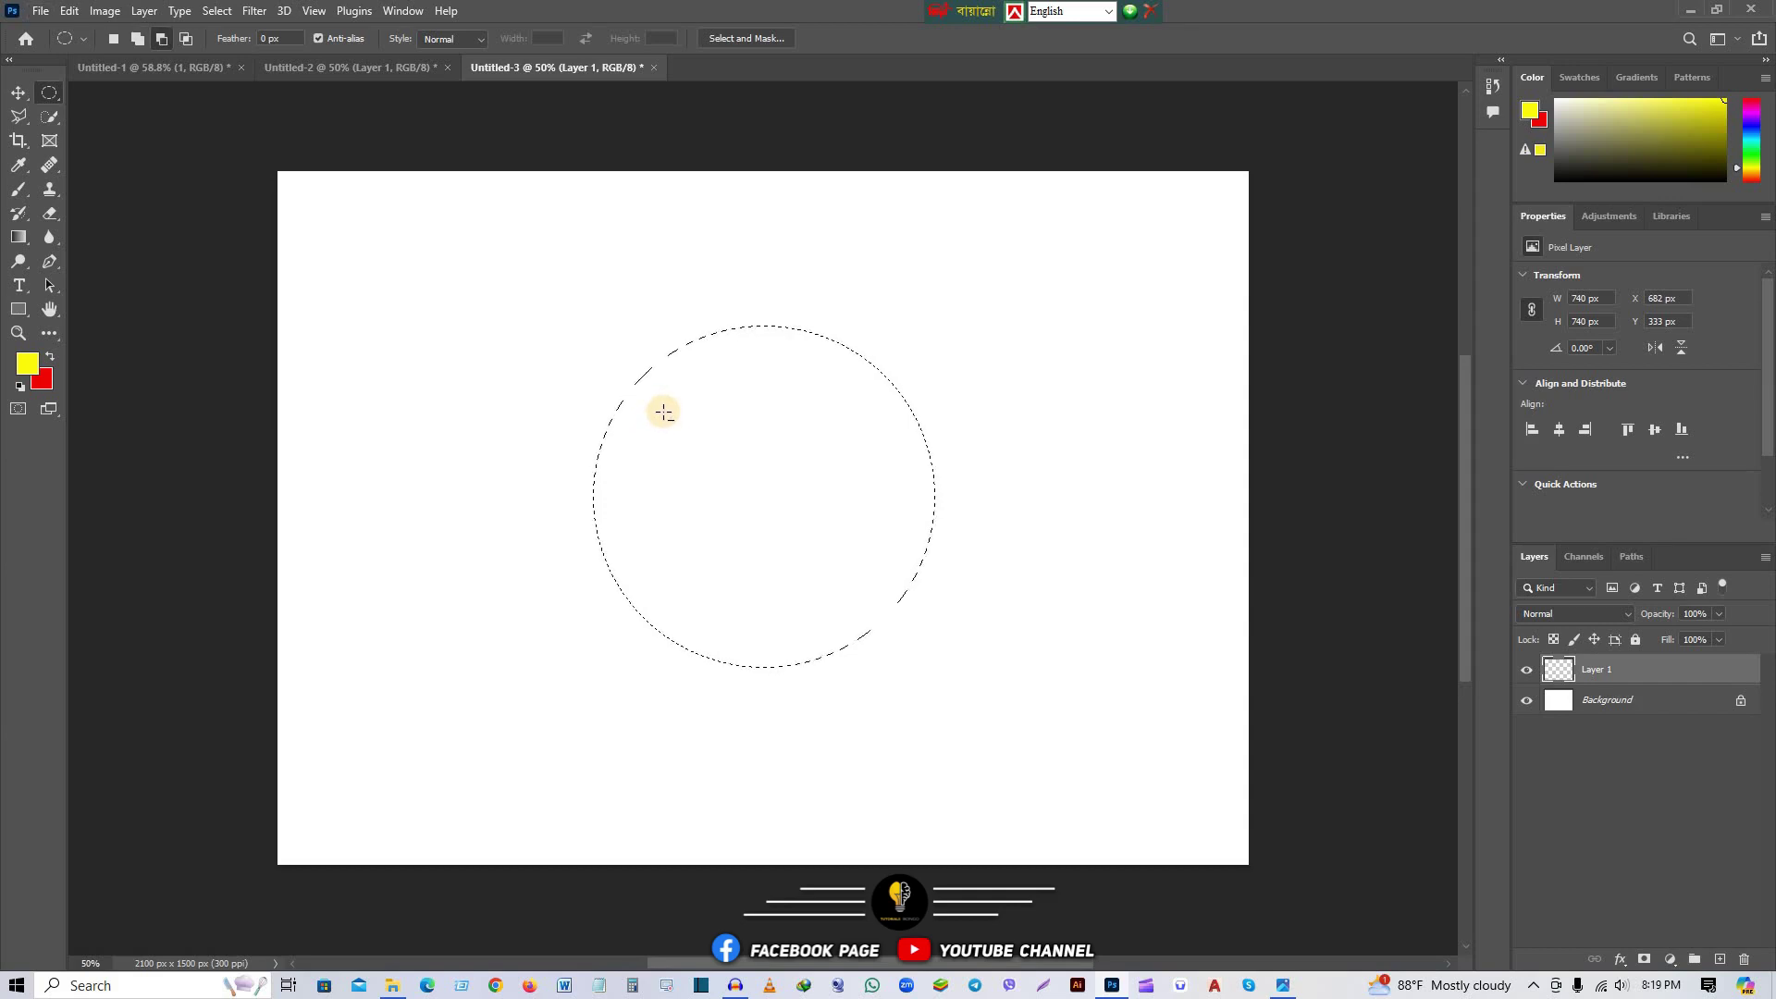
{"action": "left_click_drag", "start_coordinate": [664, 389], "coordinate": [729, 509]}
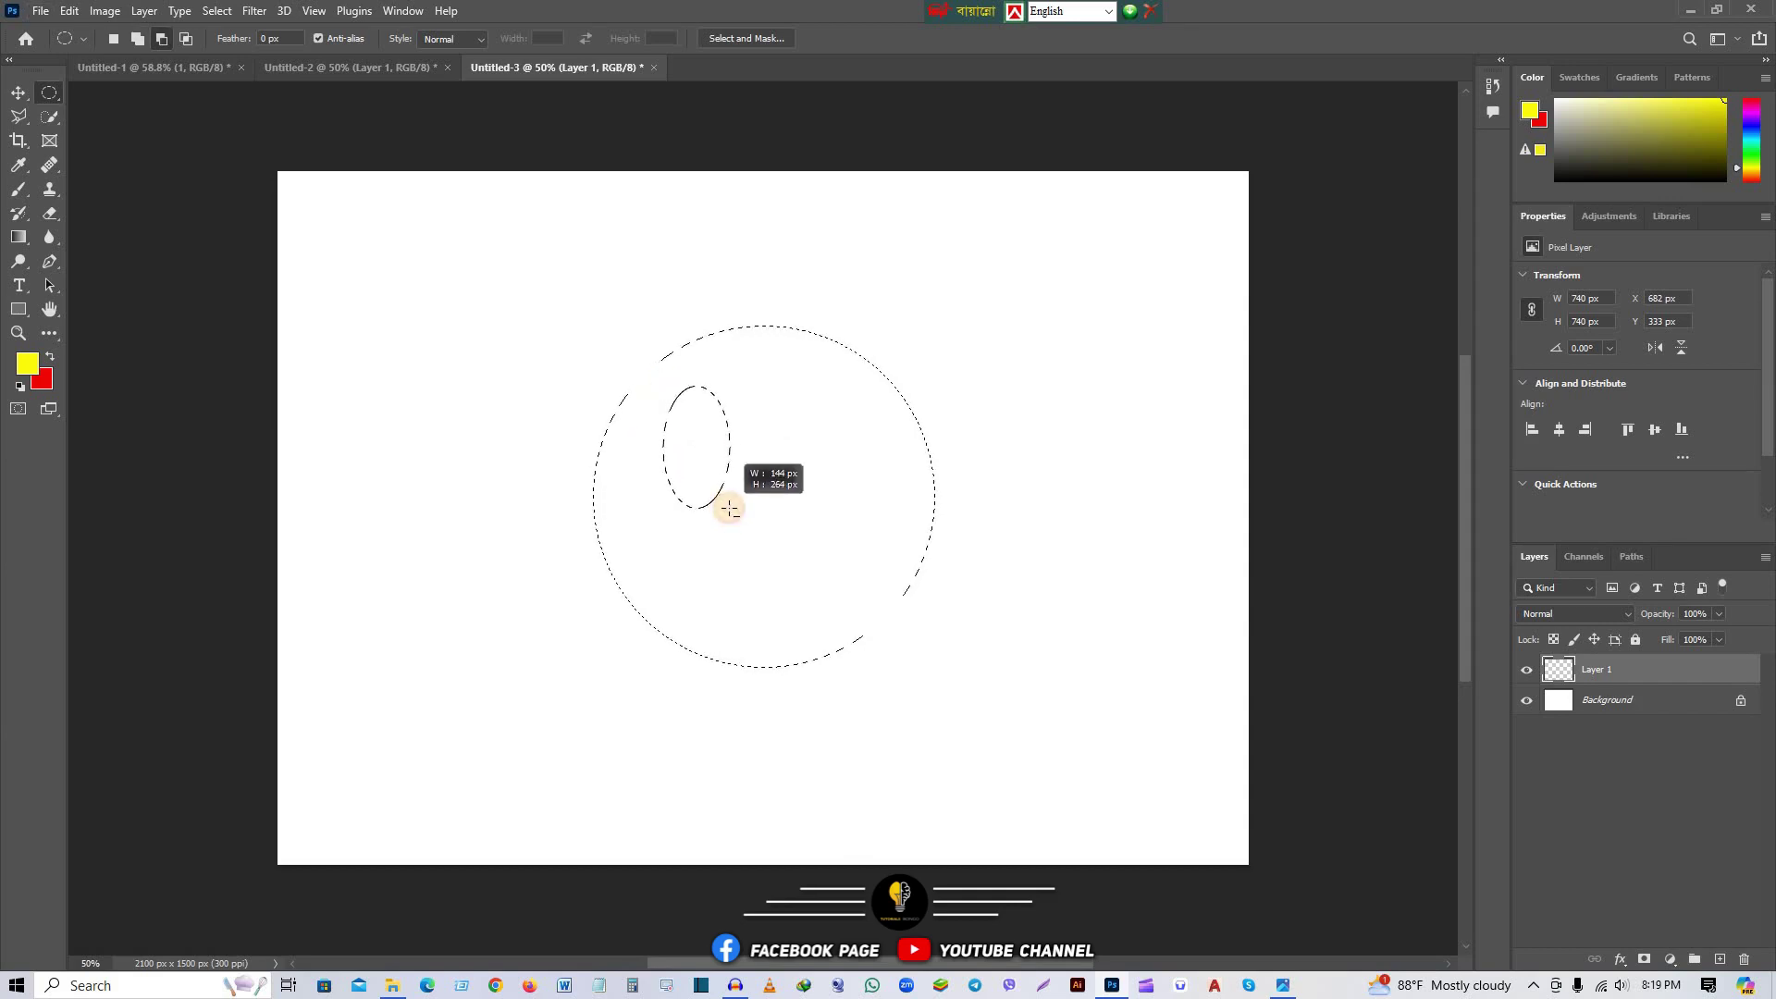
{"action": "left_click_drag", "start_coordinate": [797, 390], "coordinate": [857, 507]}
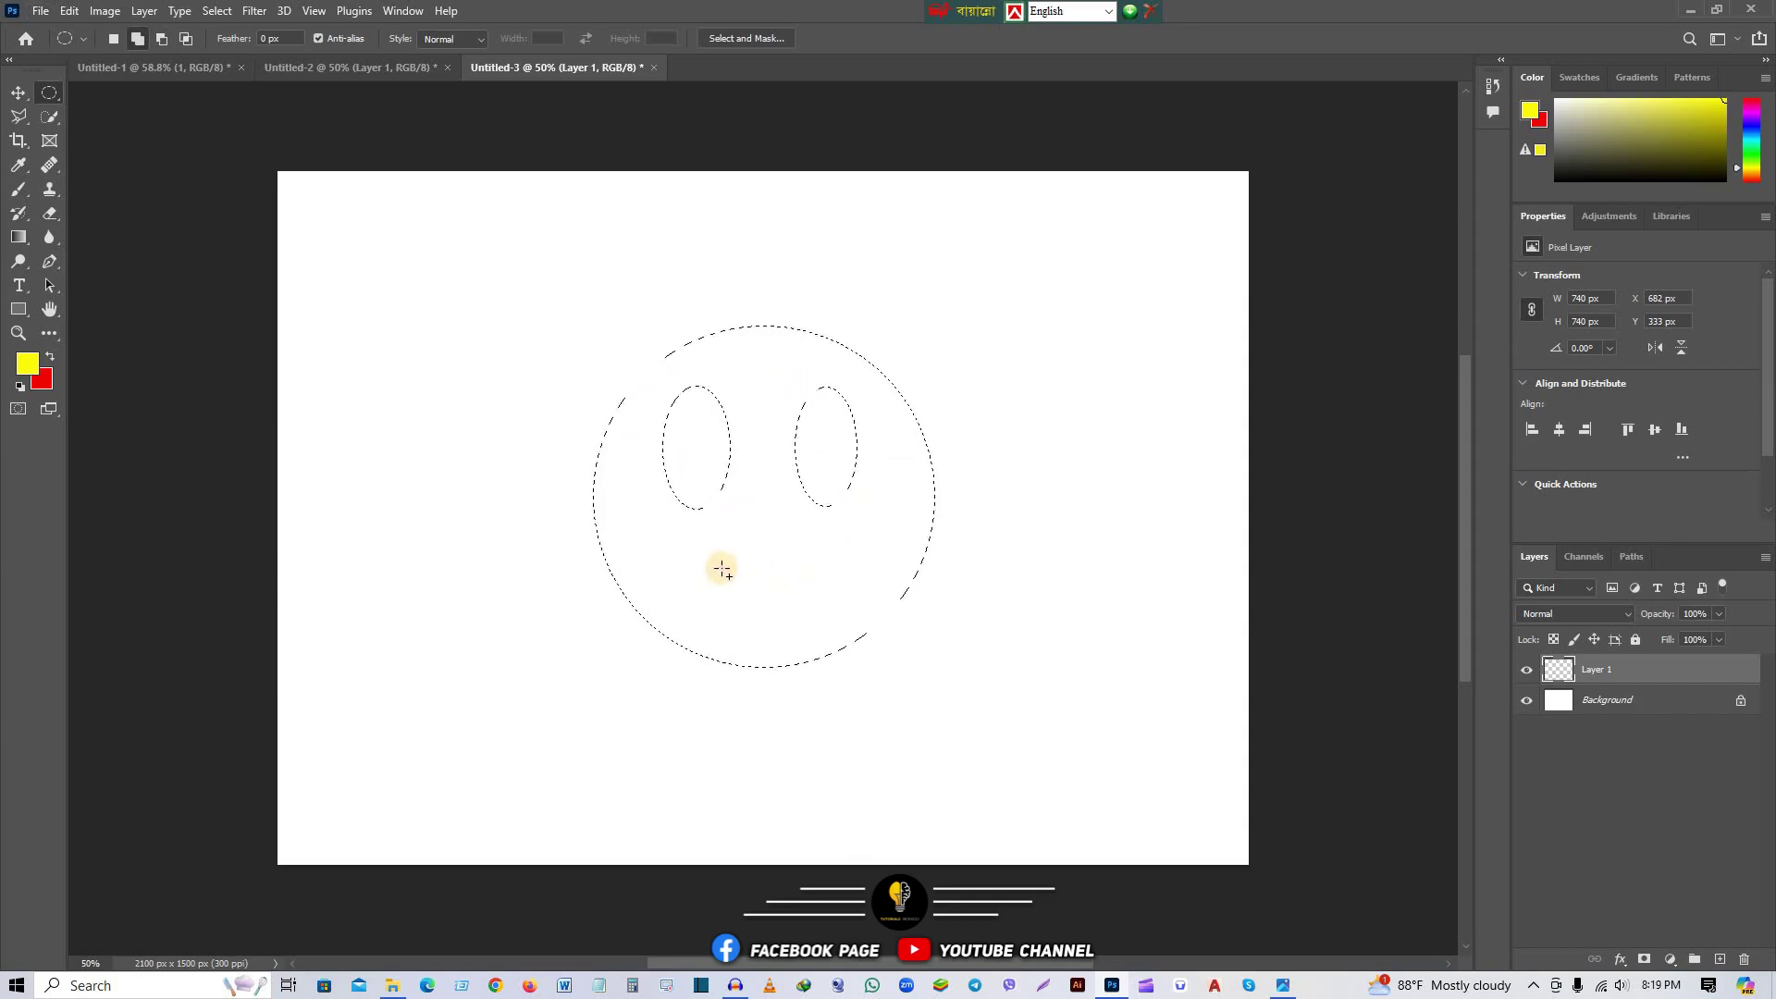
{"action": "left_click_drag", "start_coordinate": [716, 553], "coordinate": [818, 634]}
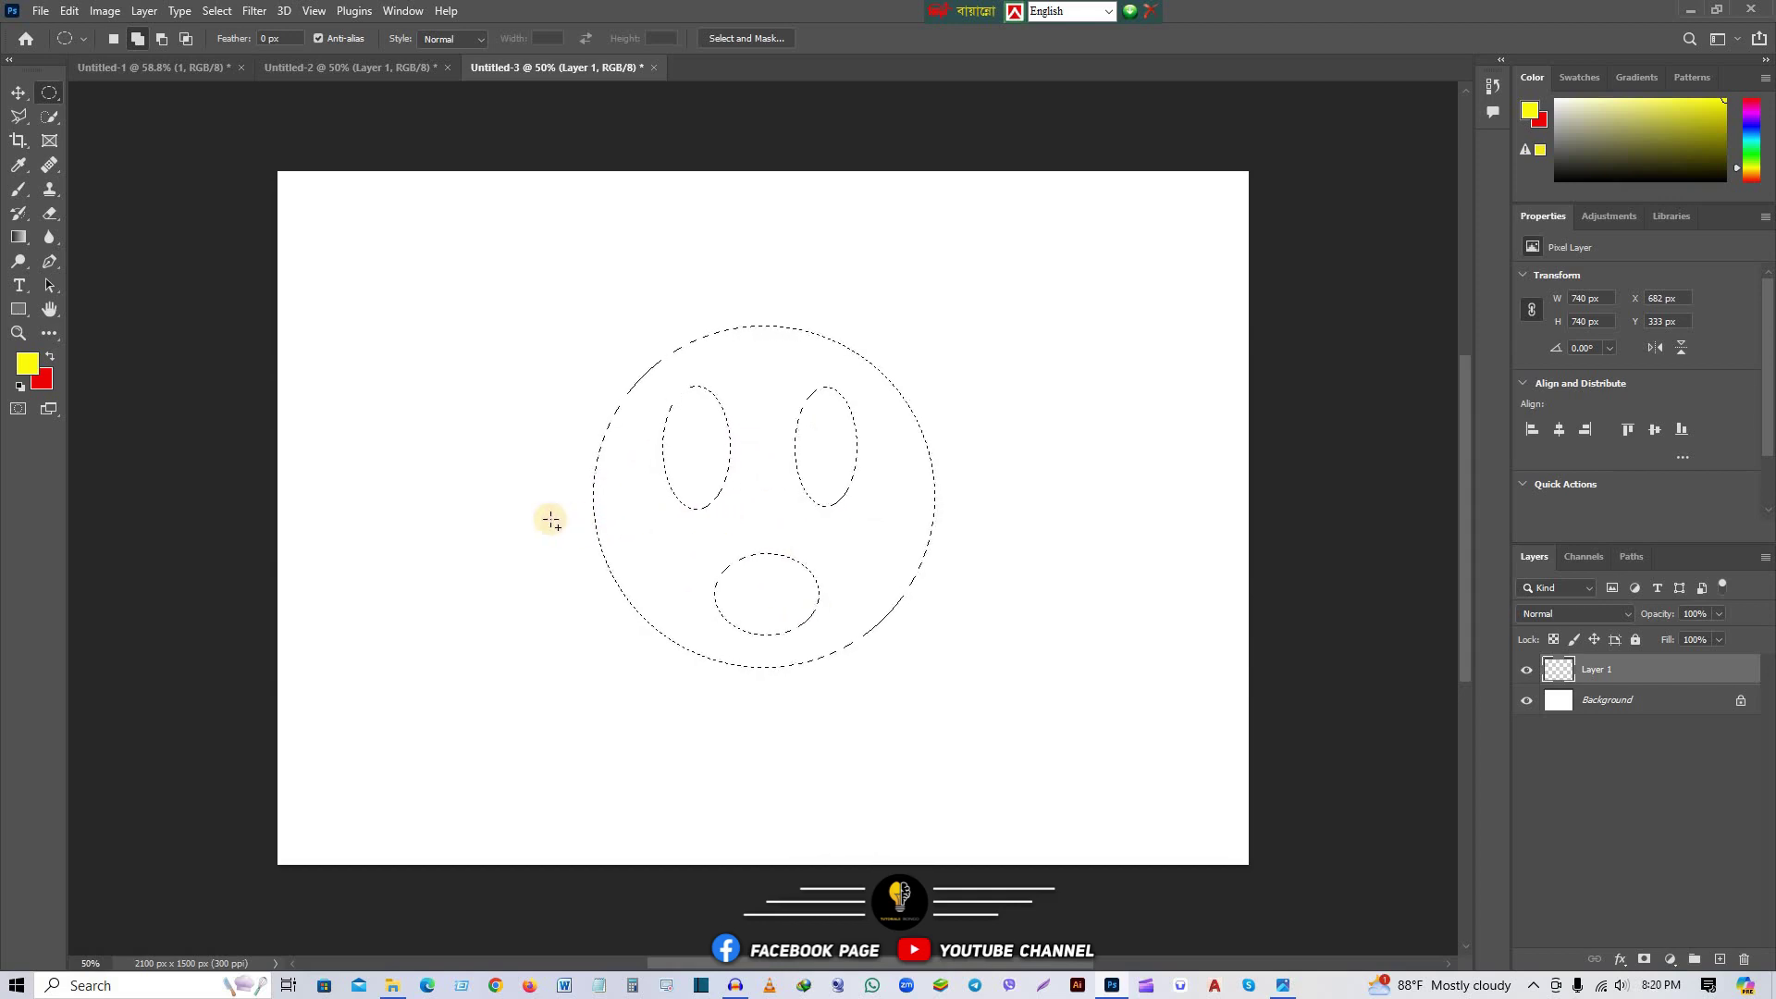
{"action": "key", "text": "alt+BackSpace"}
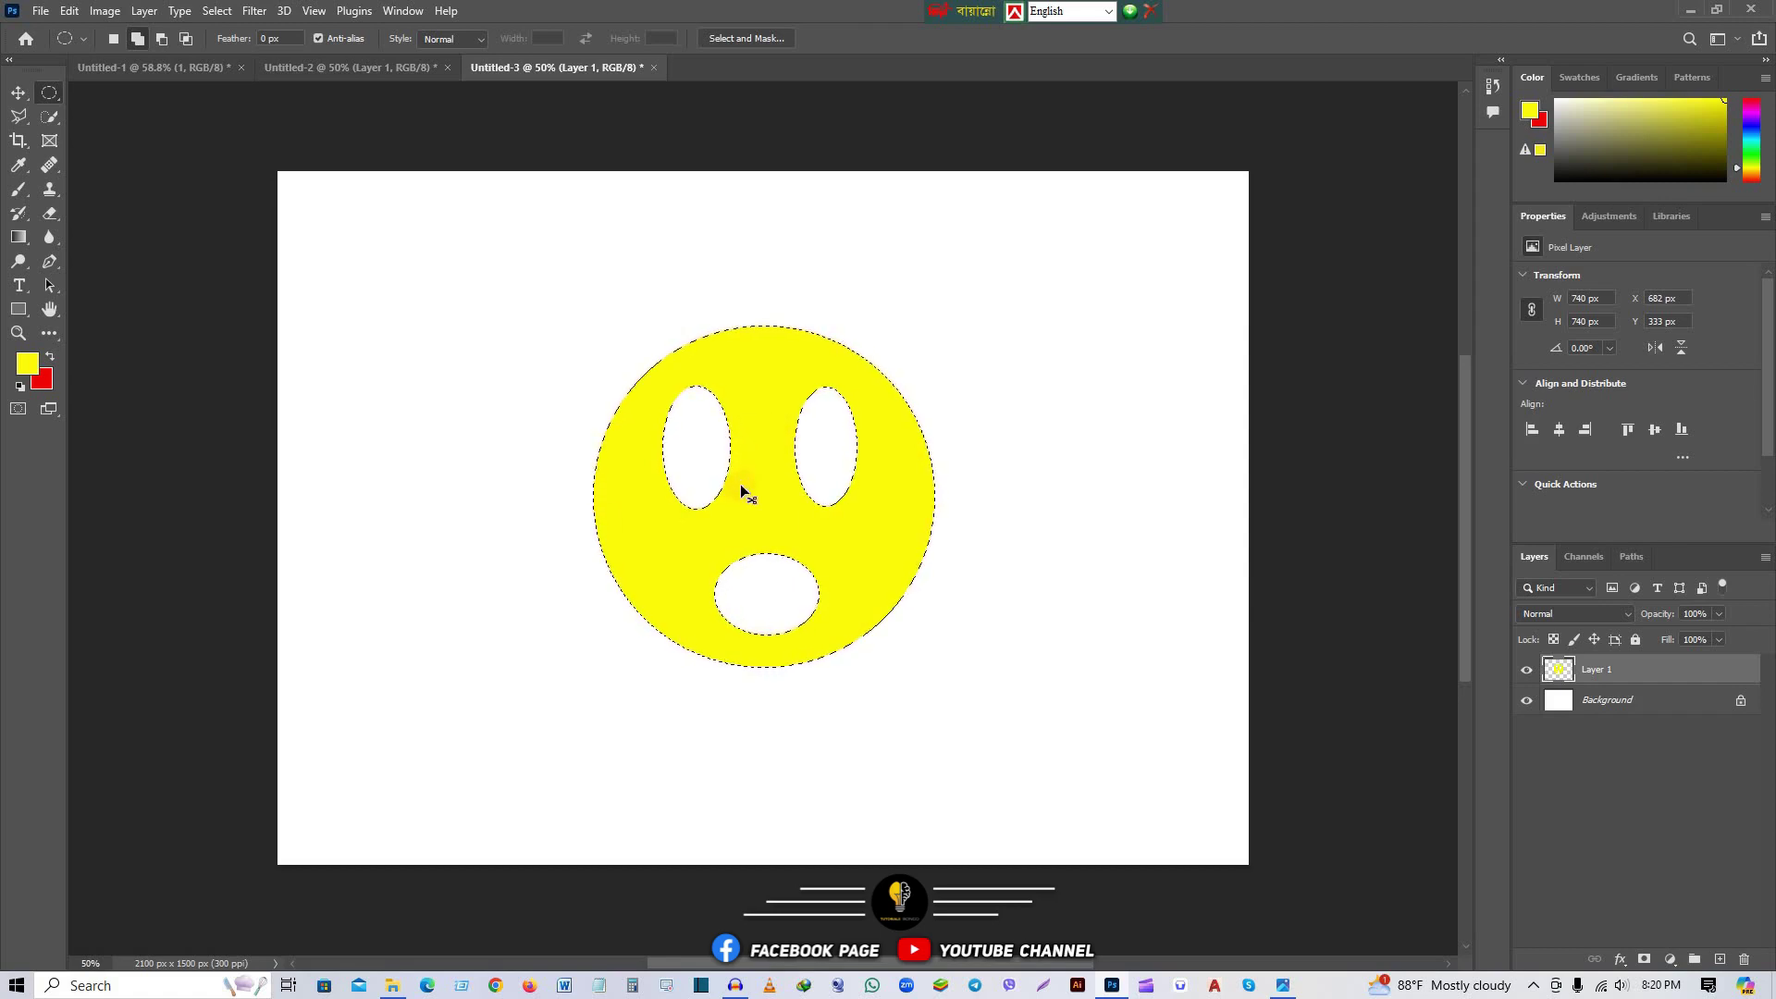
{"action": "key", "text": "ctrl+z"}
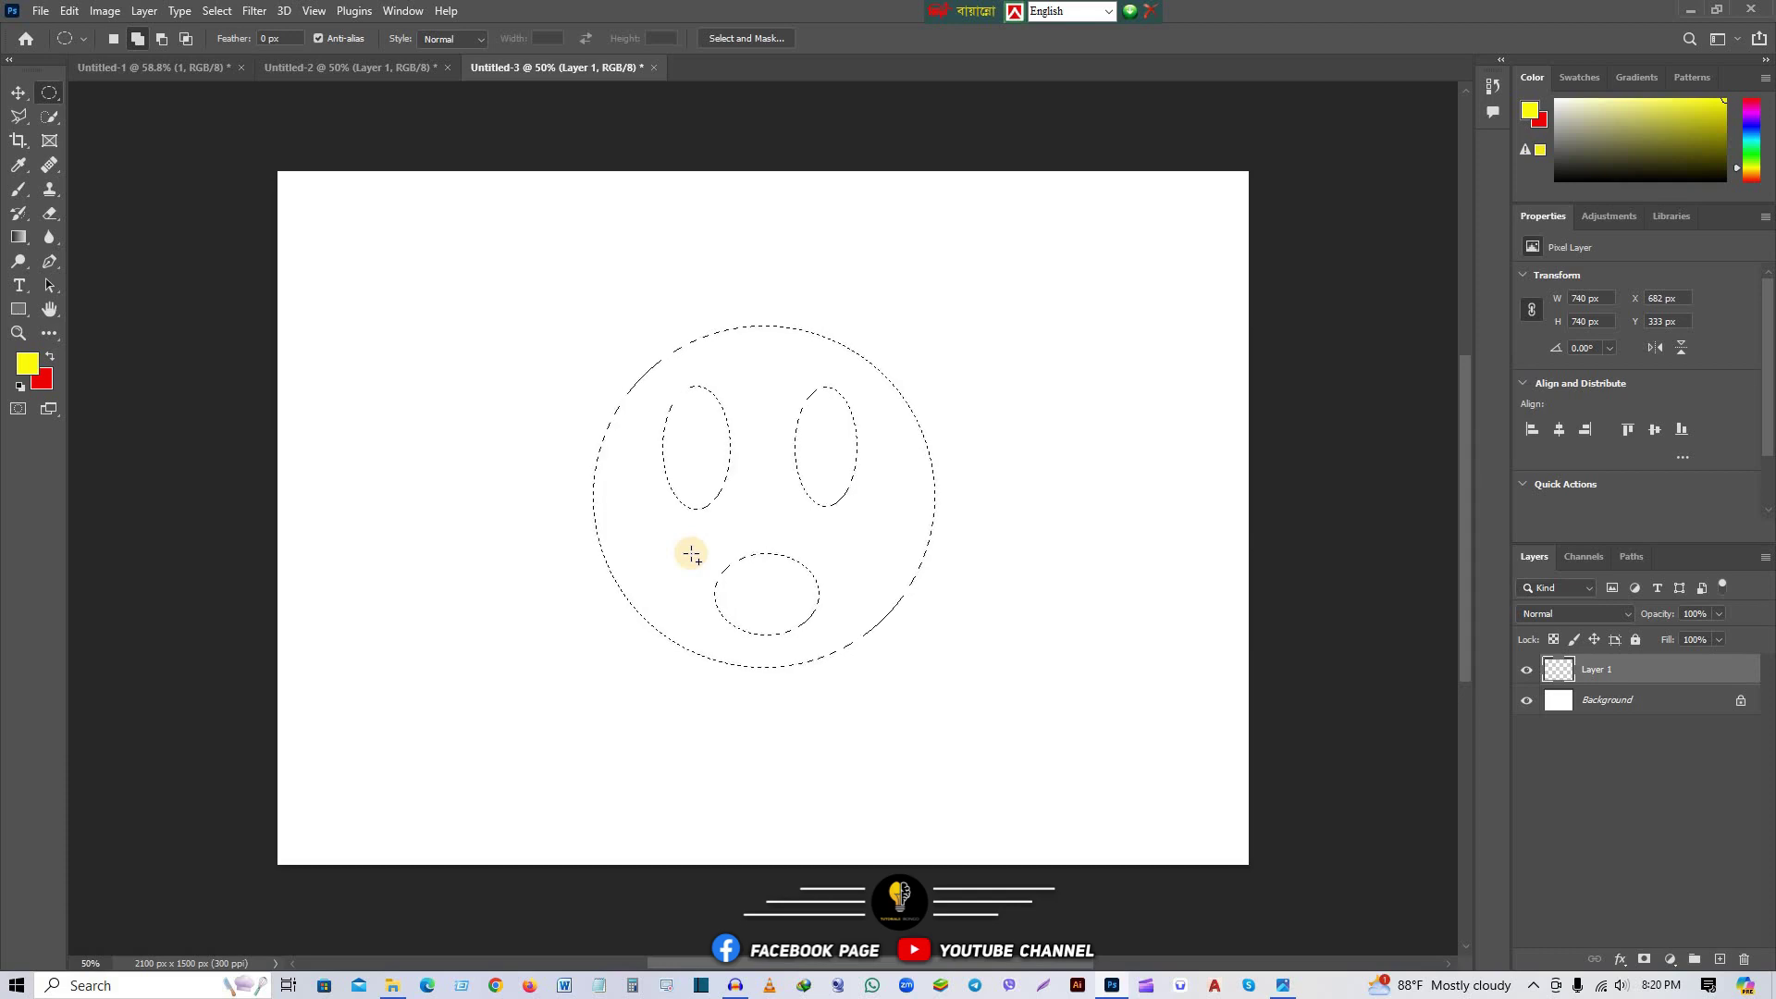
Step: Reshape the mouth into a smile, add eye pupils, fill the face yellow, and deselect
{"action": "left_click_drag", "start_coordinate": [692, 554], "coordinate": [837, 607]}
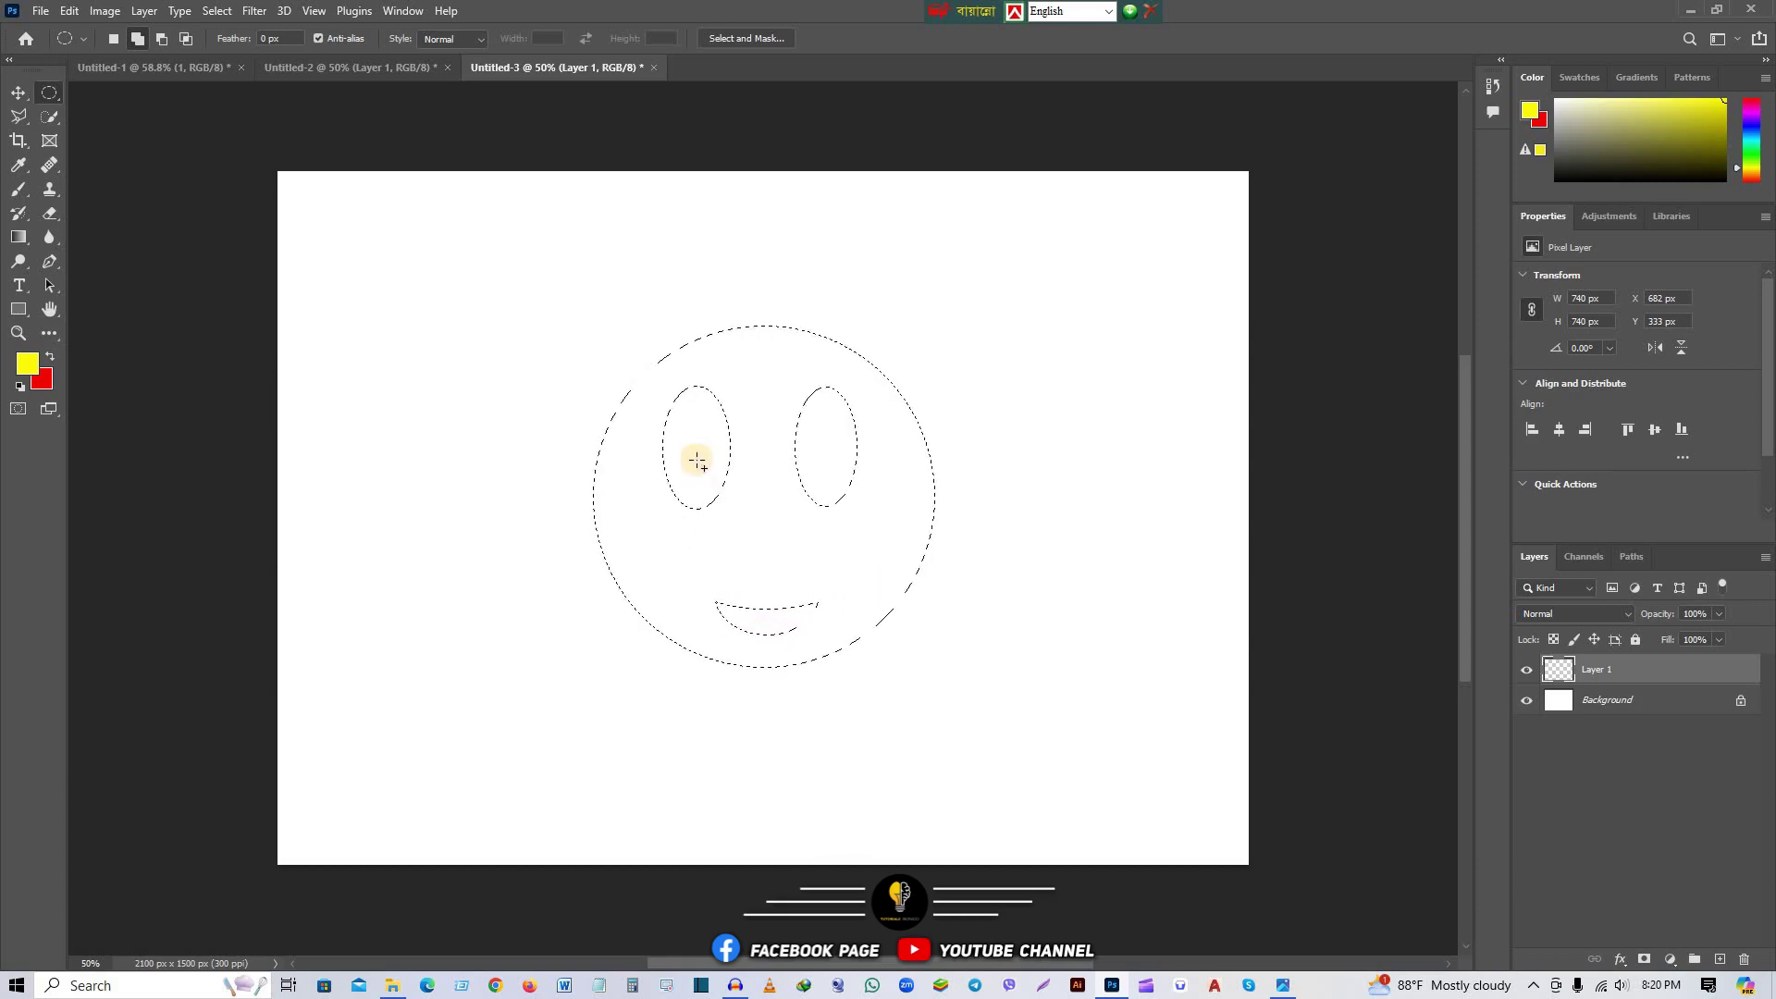
{"action": "mouse_move", "coordinate": [696, 464]}
{"action": "left_mouse_down"}
{"action": "mouse_move", "coordinate": [723, 496]}
{"action": "mouse_move", "coordinate": [825, 493]}
{"action": "left_mouse_up"}
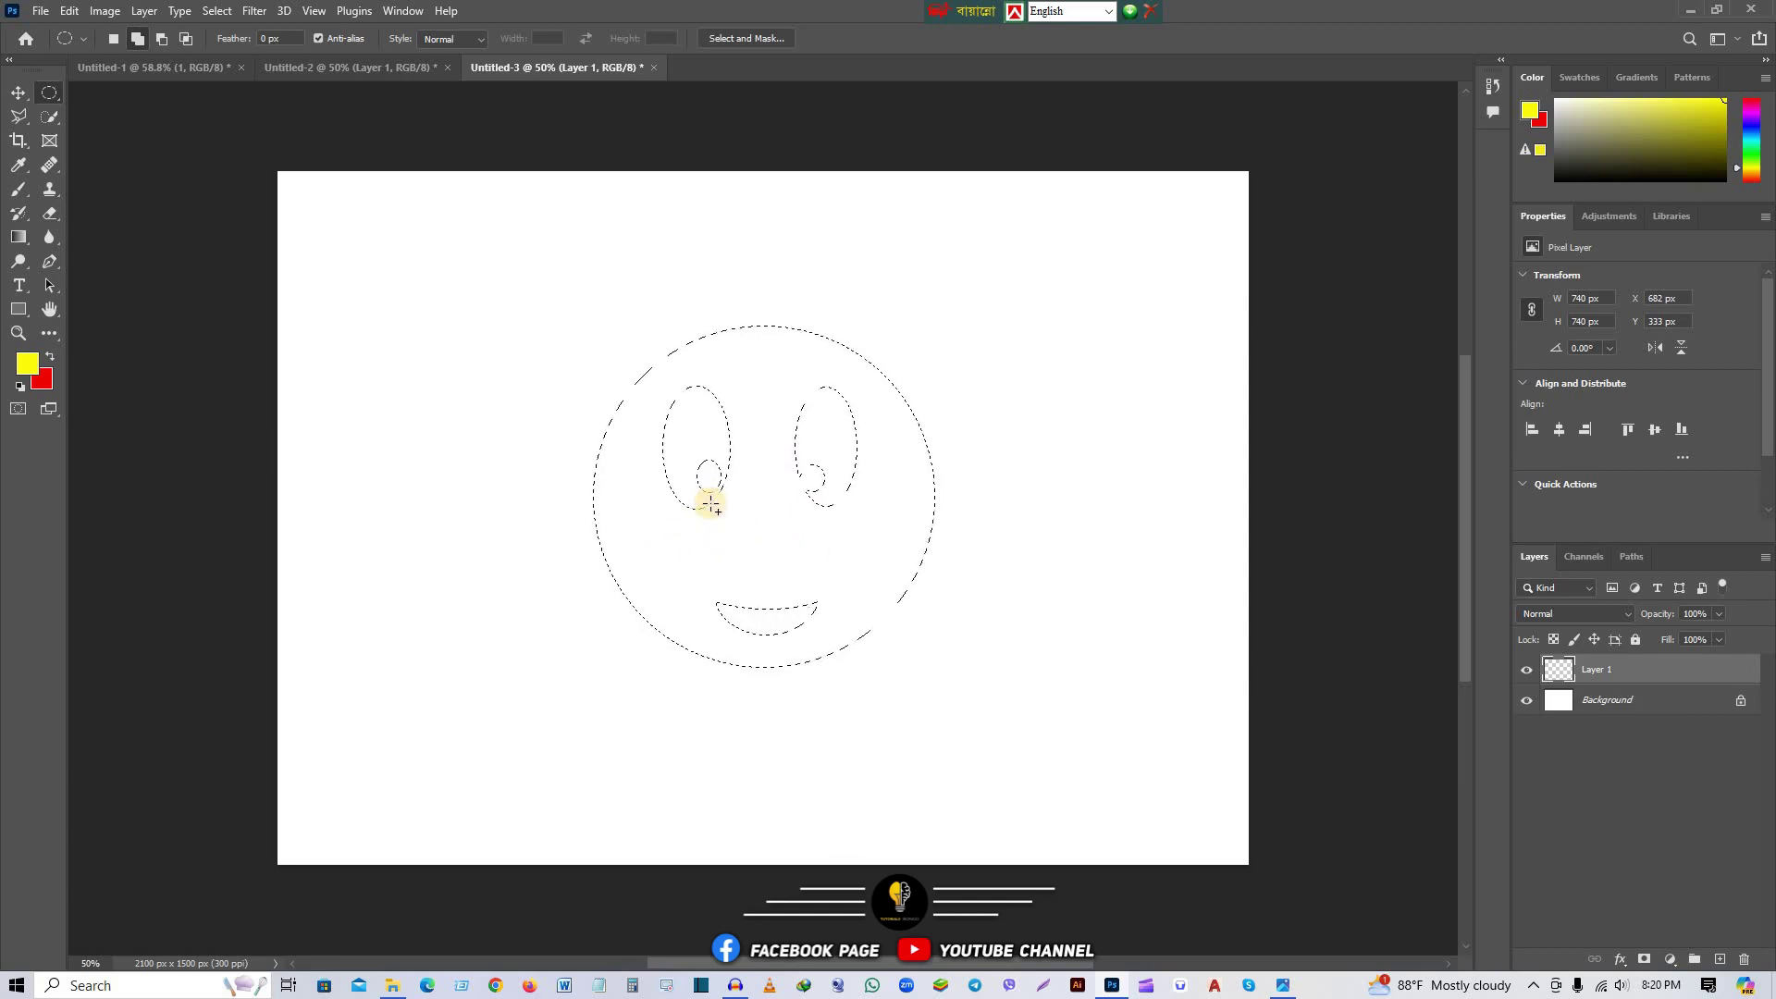
{"action": "key", "text": "alt+BackSpace"}
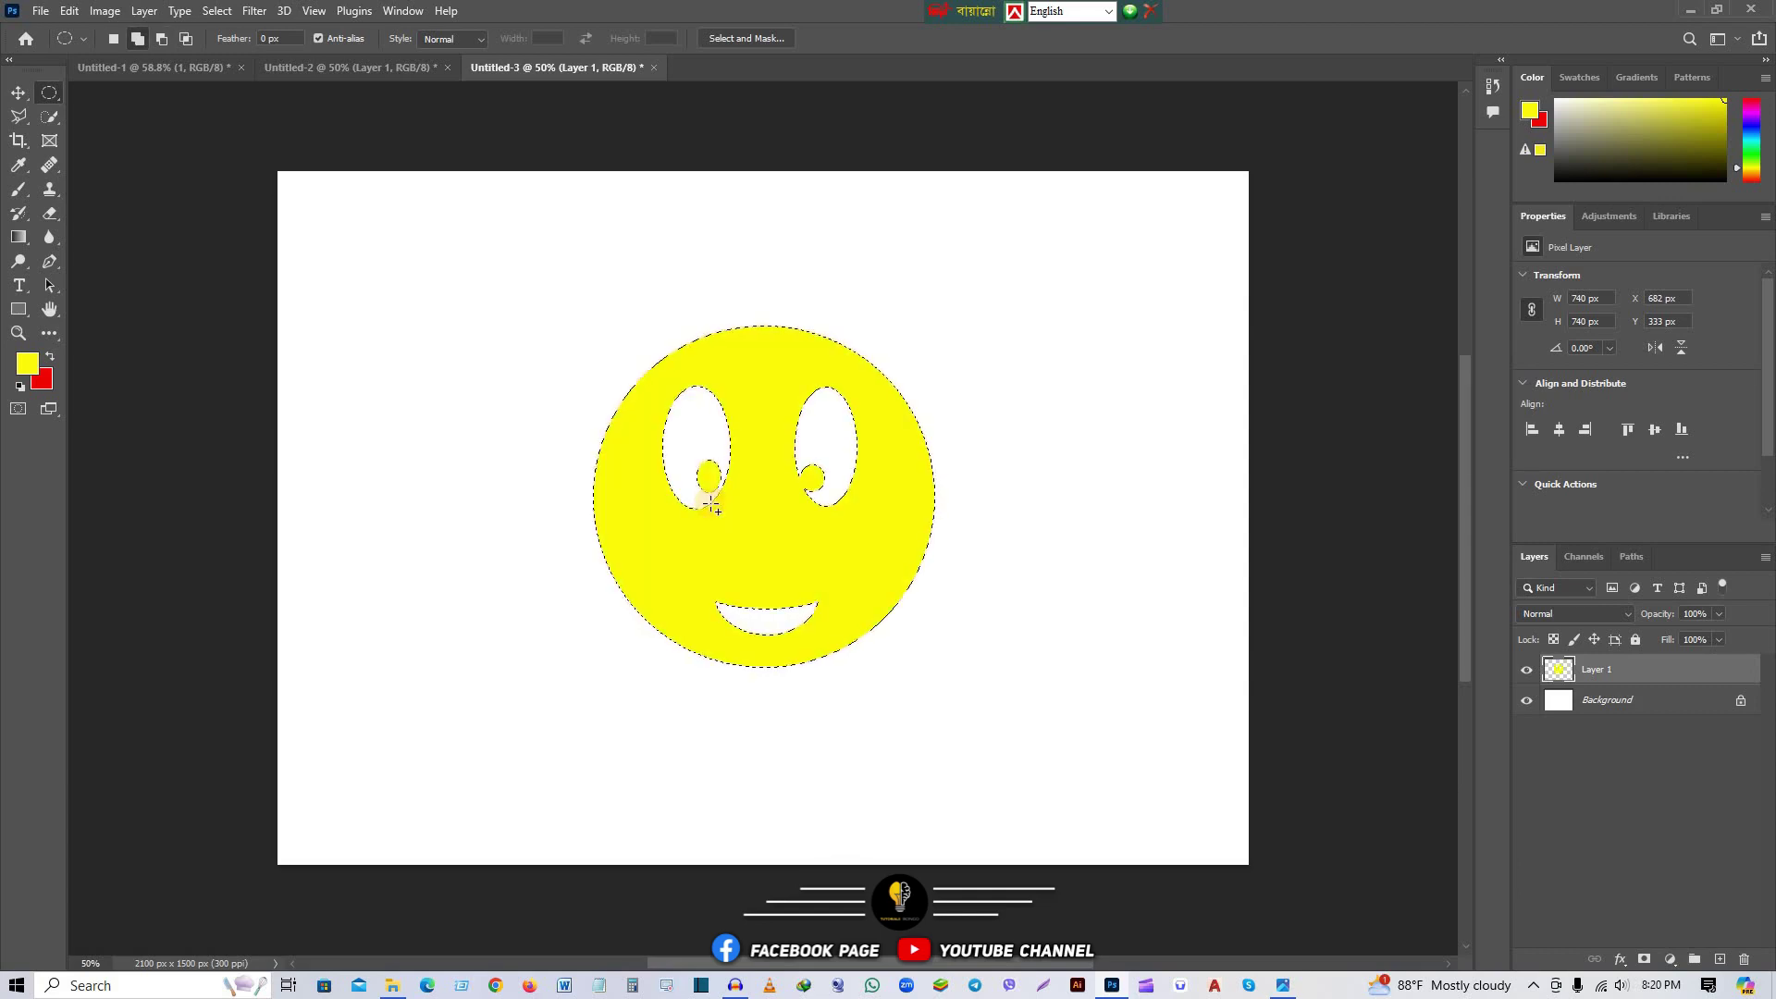
{"action": "key", "text": "ctrl+d"}
{"action": "left_click", "coordinate": [18, 93]}
Step: Drag the yellow smiley on Layer 1 up-left using the Move tool
{"action": "left_click_drag", "start_coordinate": [791, 525], "coordinate": [702, 466]}
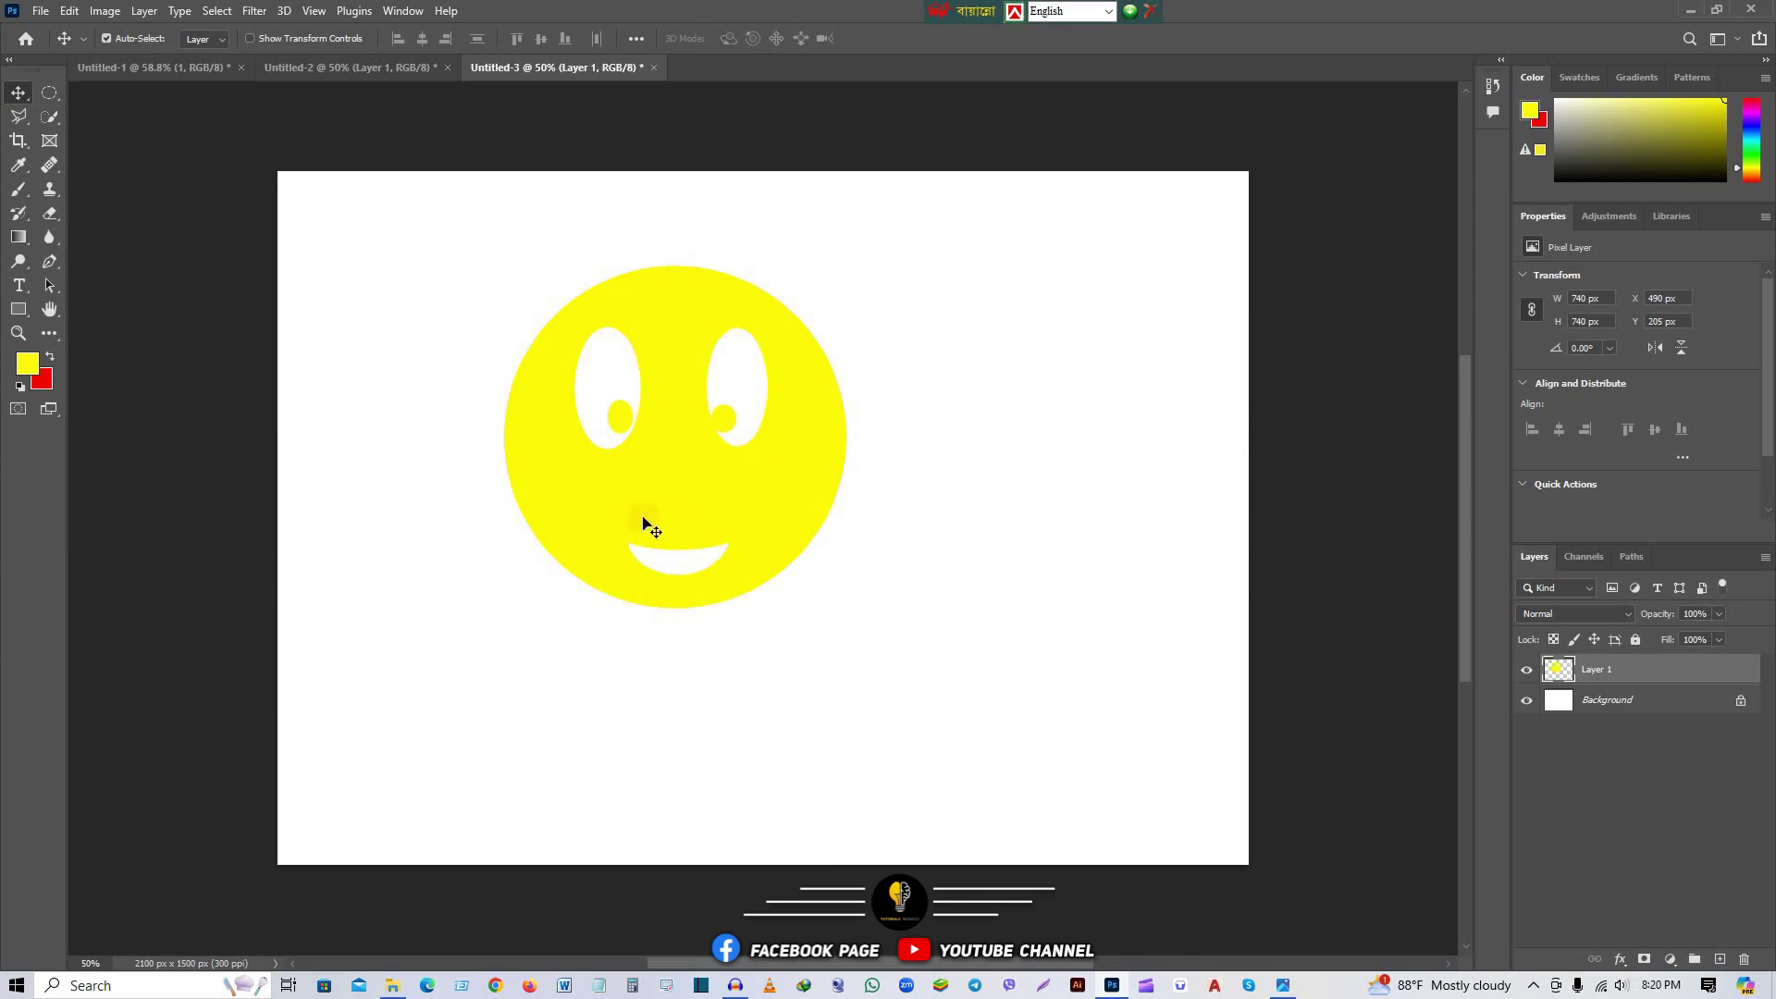
{"action": "left_click_drag", "start_coordinate": [50, 93], "coordinate": [85, 91]}
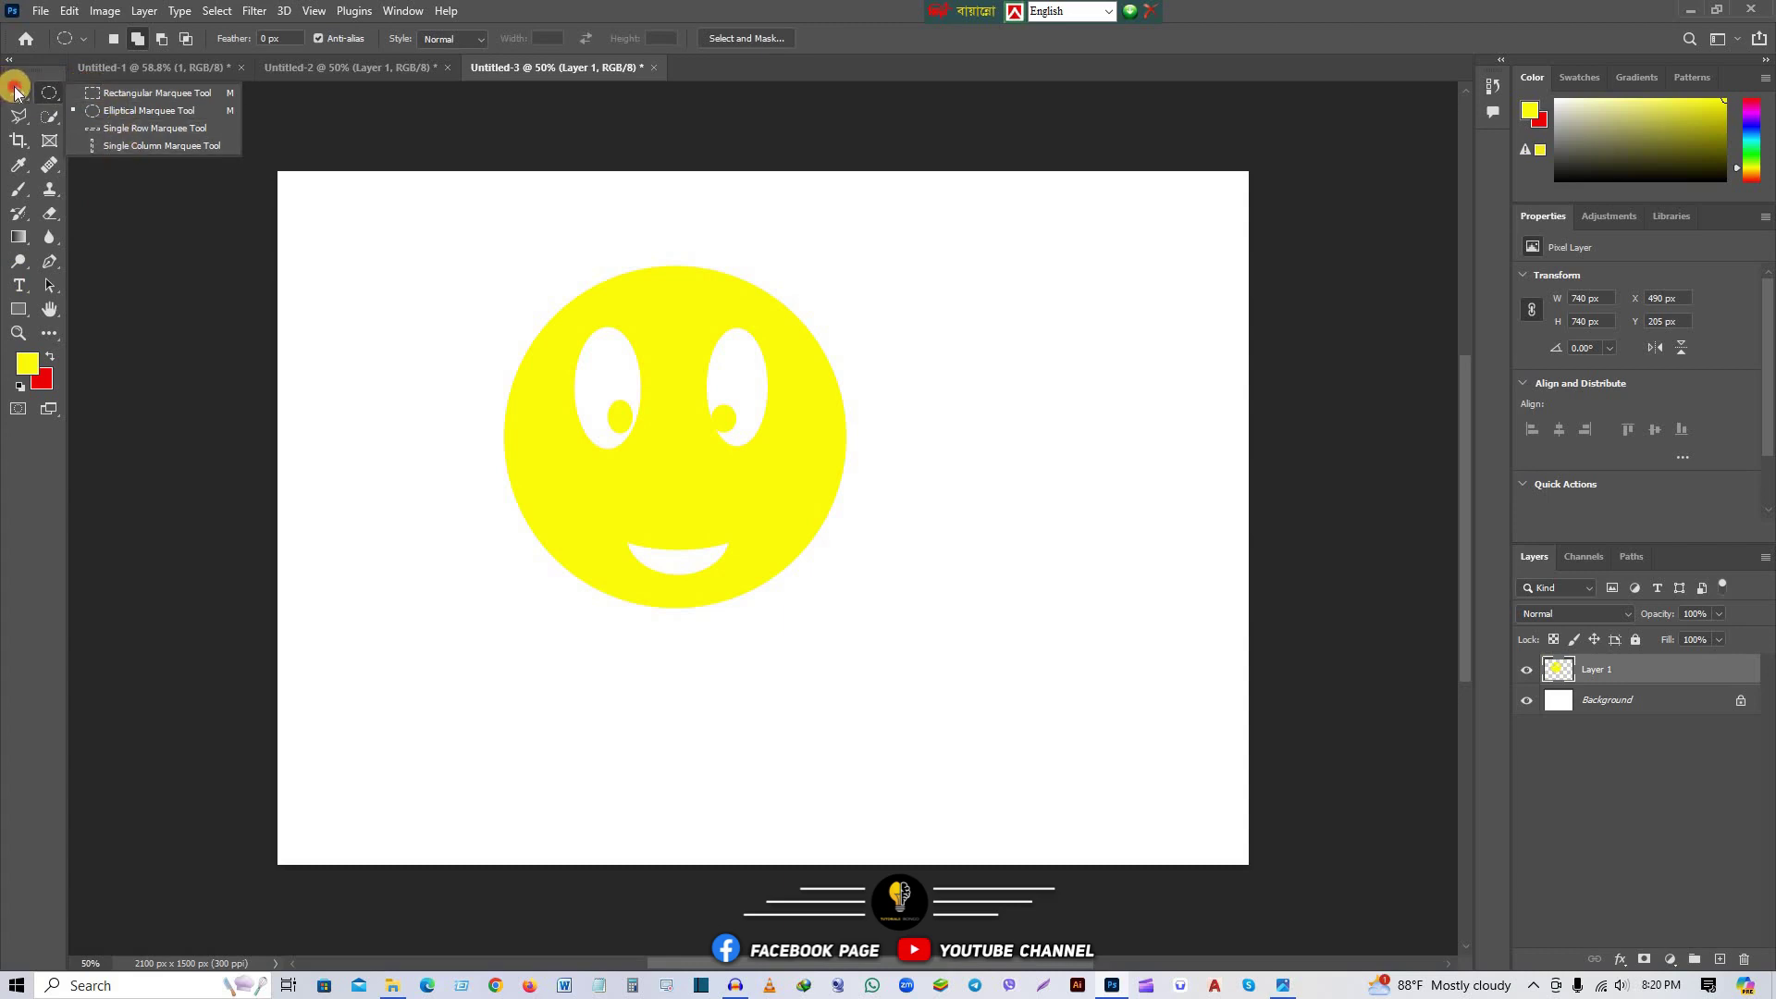
{"action": "left_click", "coordinate": [15, 89]}
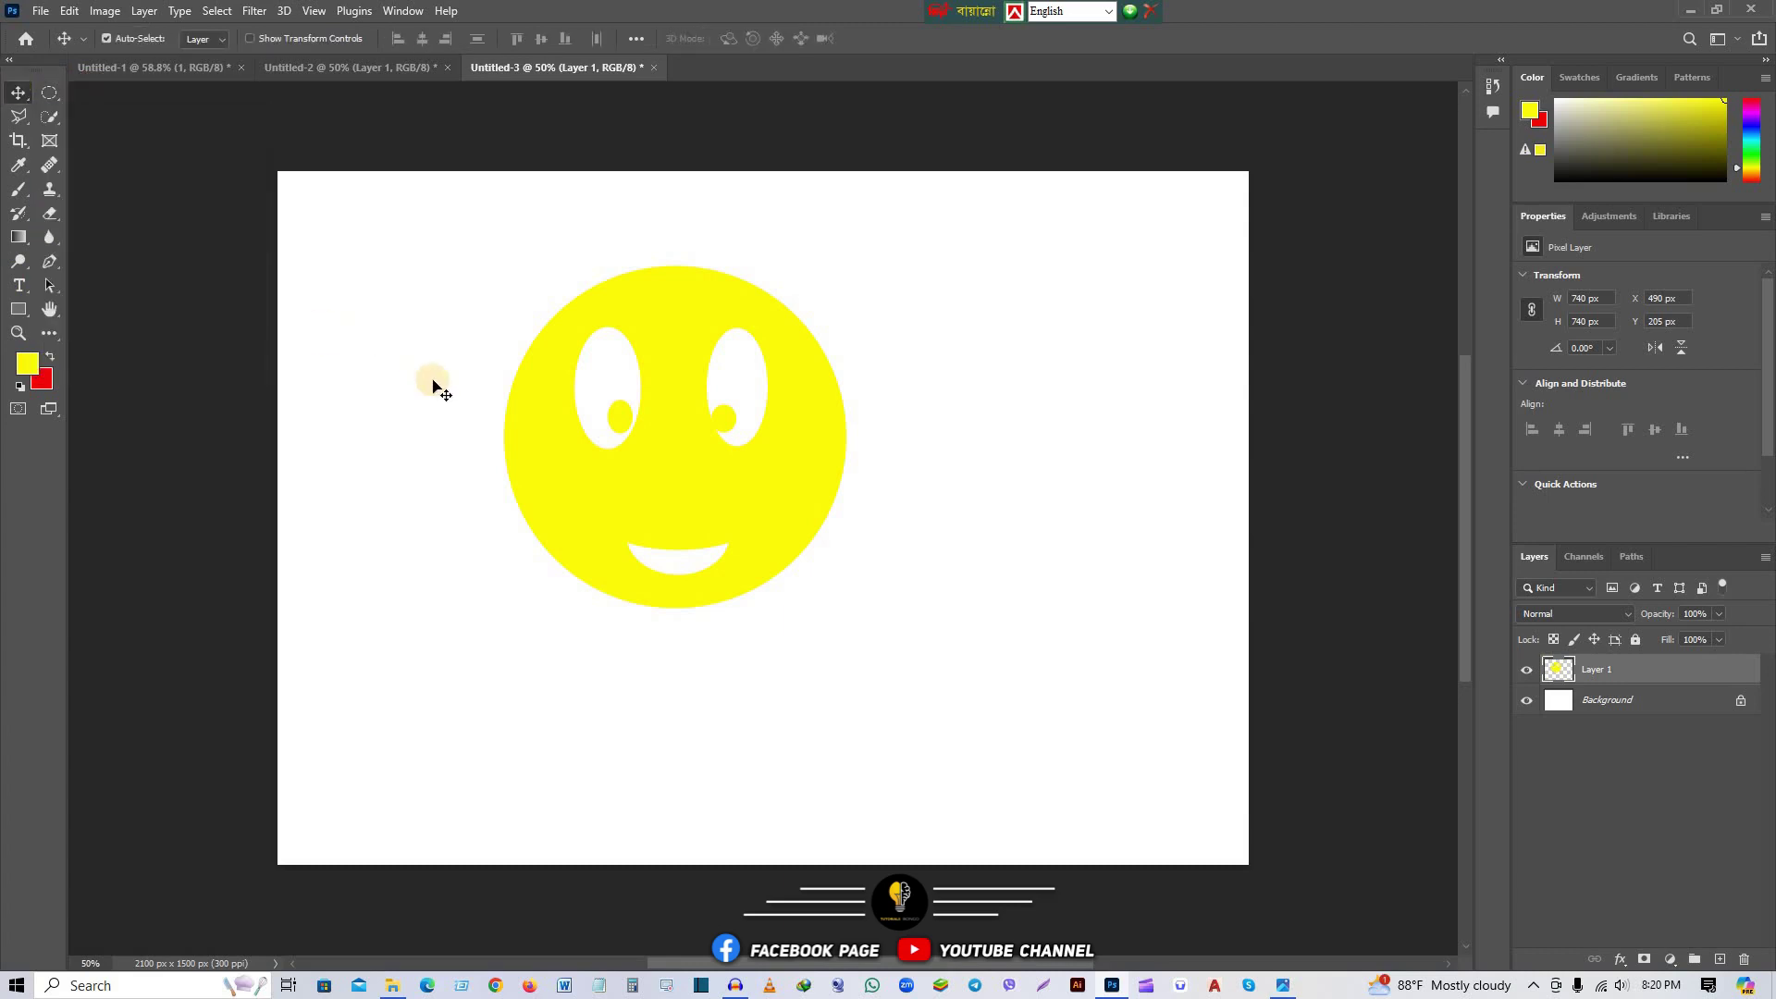